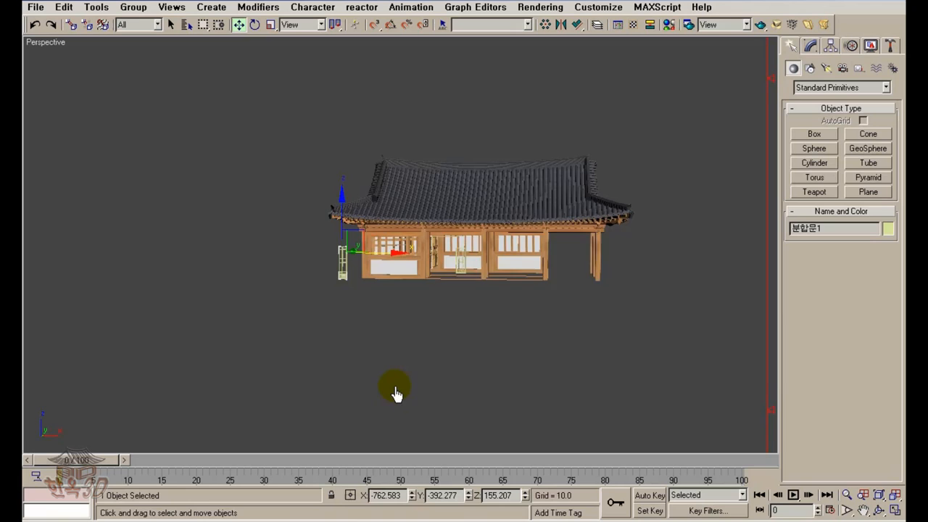
# Frame the freestanding lattice door beside the house in the front view and clear the selection
pyautogui.scroll(5, 394, 393)
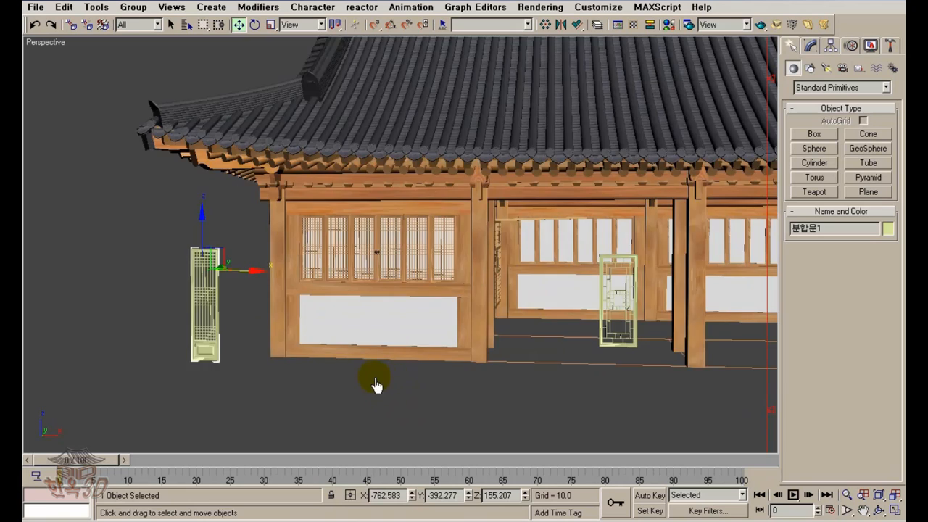
pyautogui.scroll(-2, 480, 374)
pyautogui.press('f')
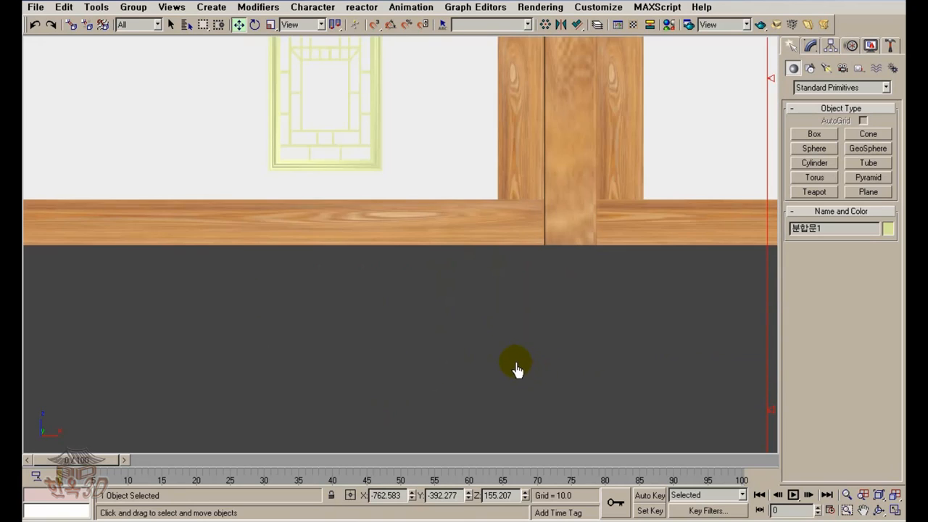
pyautogui.press('z')
pyautogui.click(369, 335)
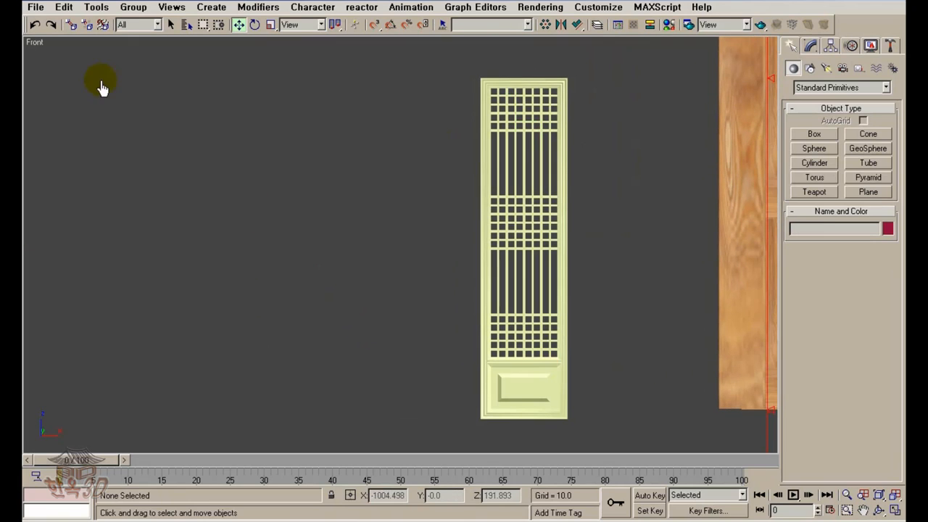
pyautogui.click(36, 9)
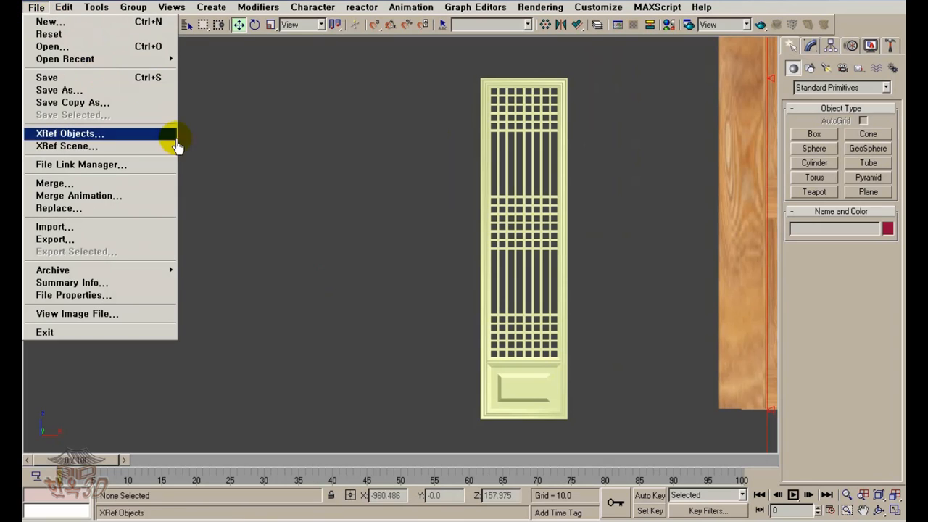
pyautogui.click(398, 200)
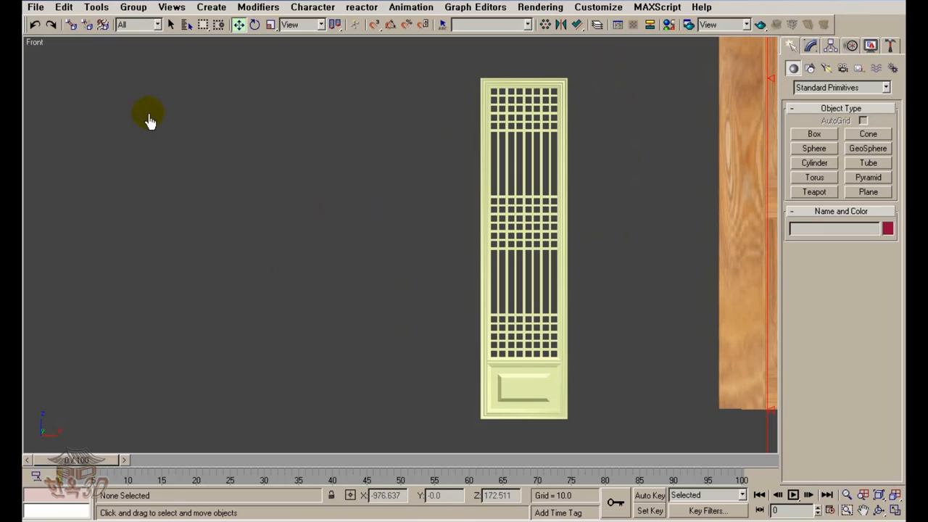
pyautogui.click(35, 7)
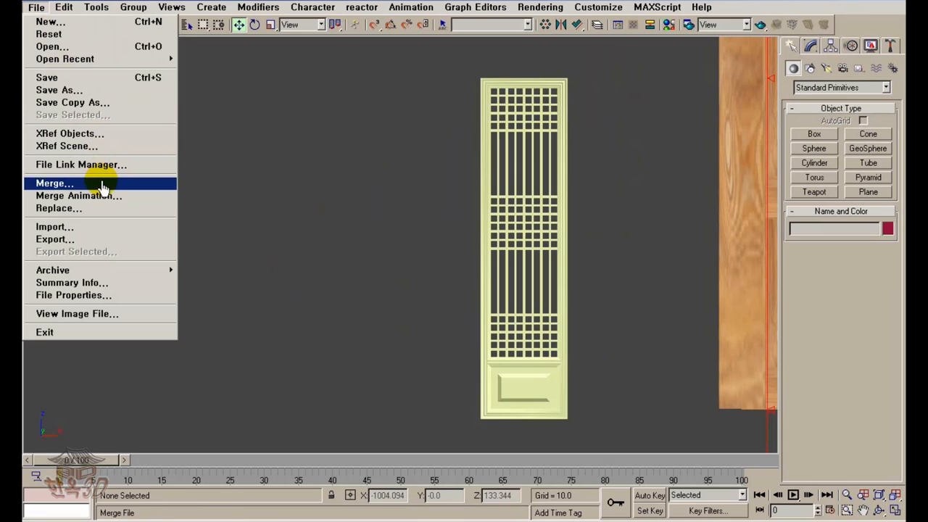
pyautogui.click(104, 227)
pyautogui.click(249, 41)
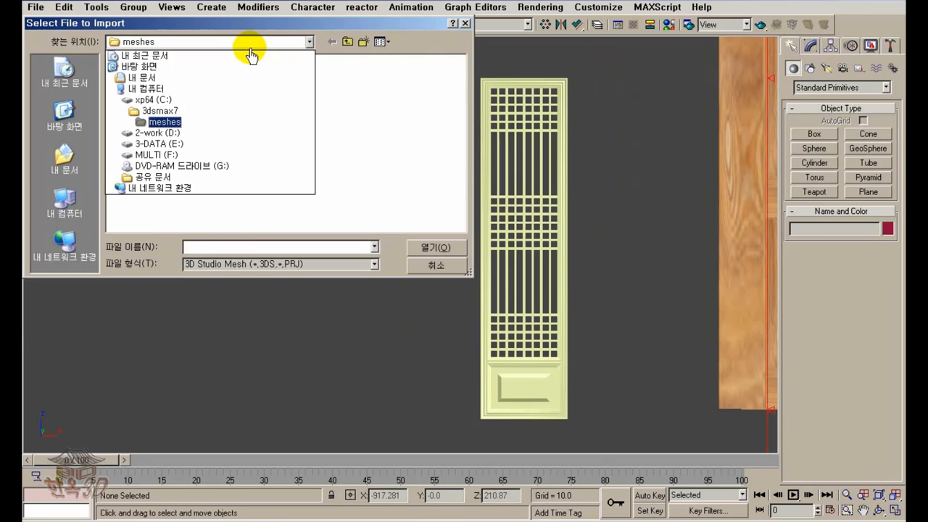
pyautogui.click(201, 135)
pyautogui.press('Escape')
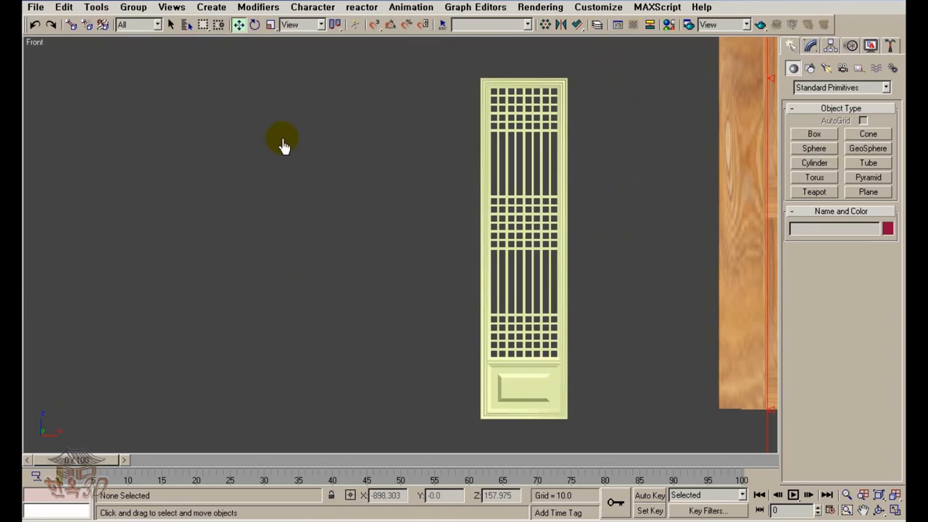
# Import the drawing 창호.dwg from the 한옥 folder with its objects combined by layer
pyautogui.click(35, 7)
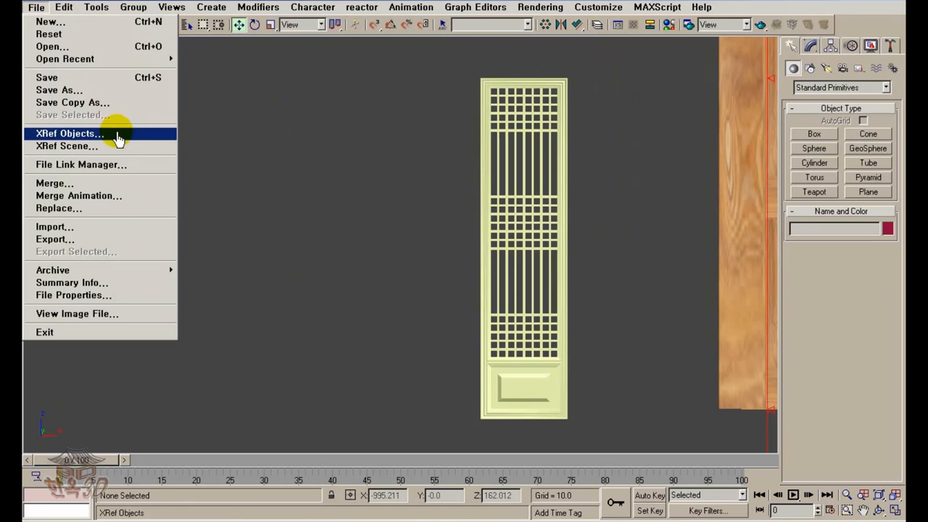
pyautogui.click(128, 233)
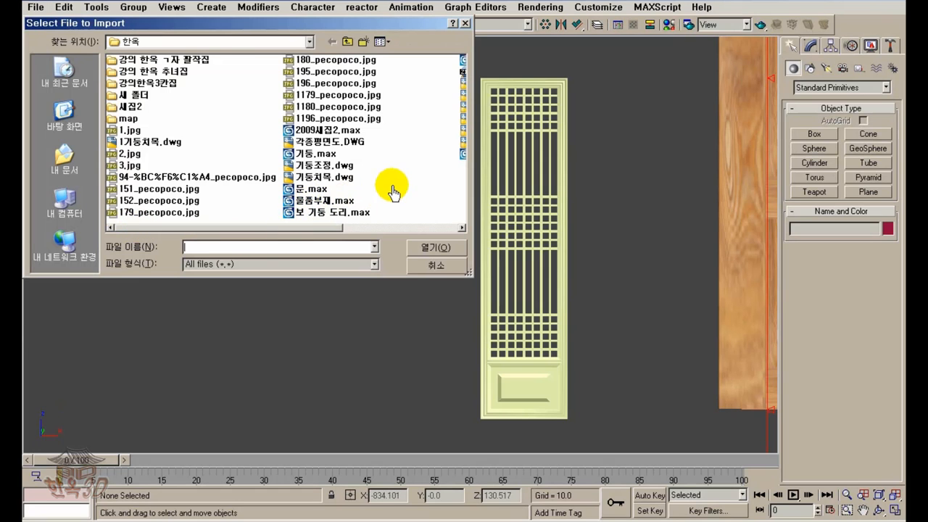
pyautogui.hscroll(1, 414, 170)
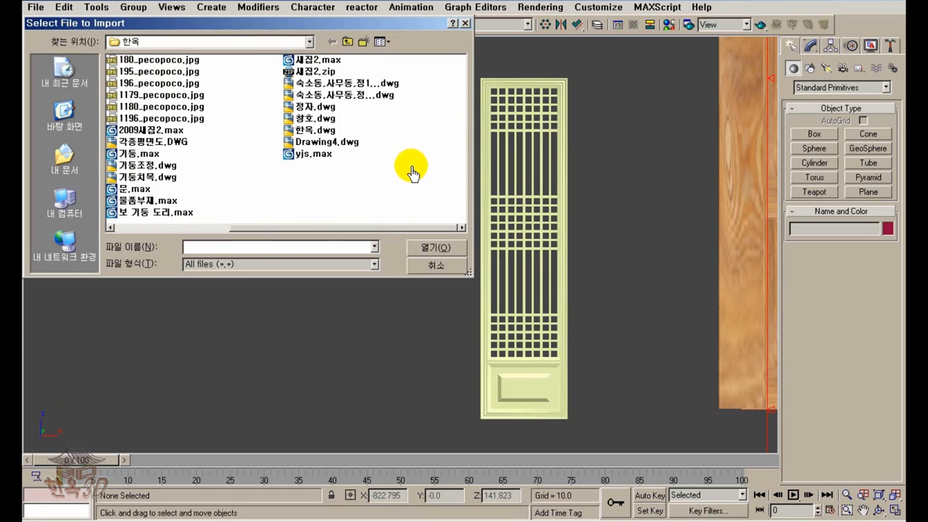
pyautogui.click(323, 120)
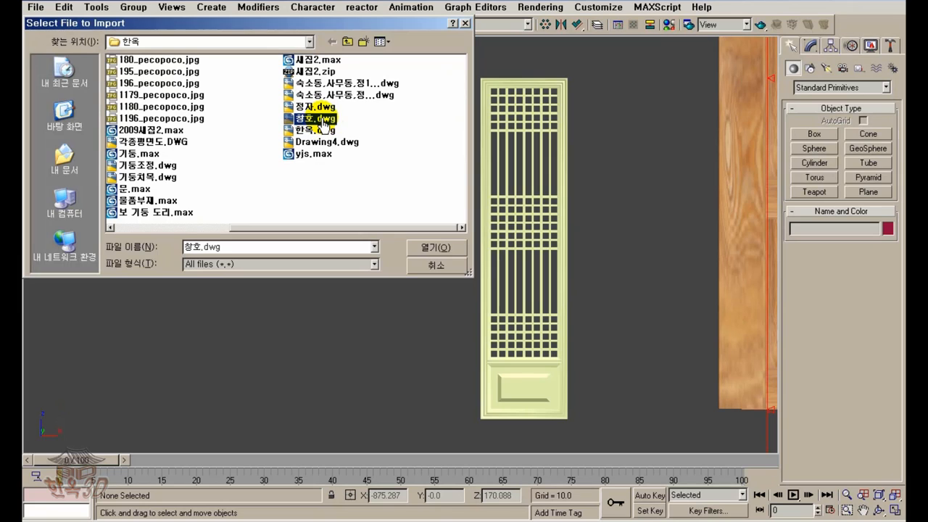
pyautogui.click(436, 250)
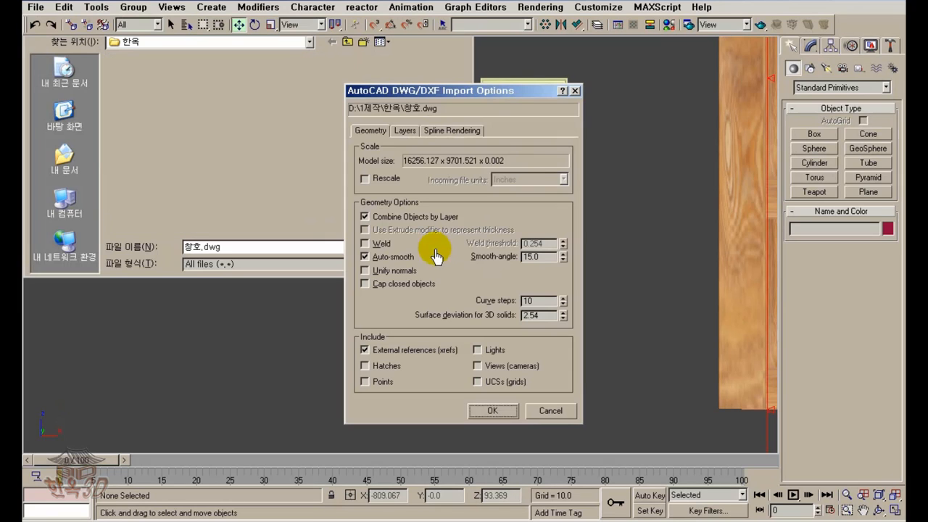
pyautogui.click(492, 412)
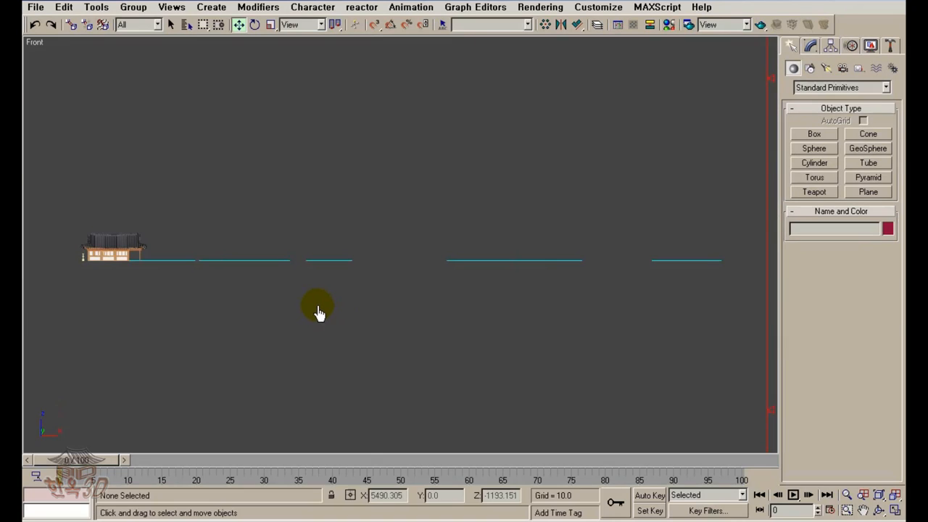
# Examine the imported door and window drawings in the top view, closing in on the four-panel lattice door with the blue handle
pyautogui.moveTo(393, 319); pyautogui.dragTo(440, 321, button='middle')
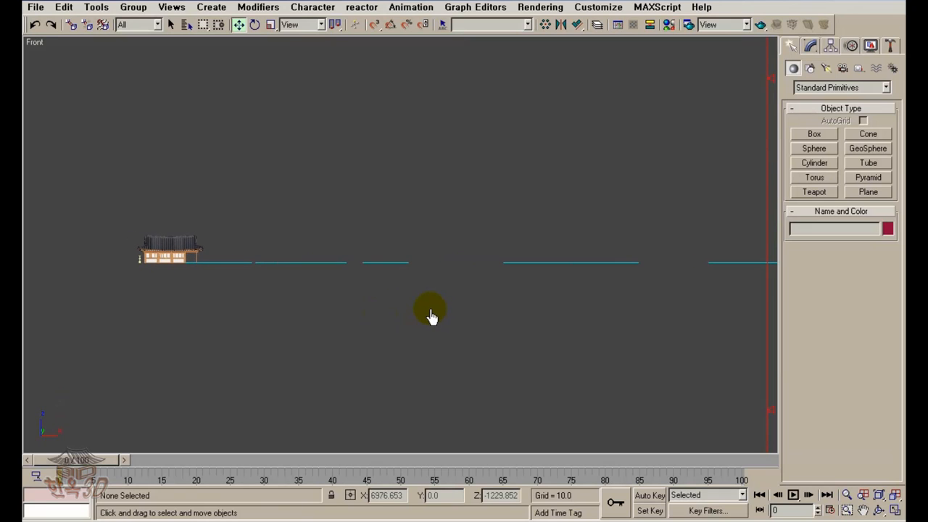
pyautogui.press('t')
pyautogui.moveTo(442, 311); pyautogui.dragTo(482, 317, button='middle')
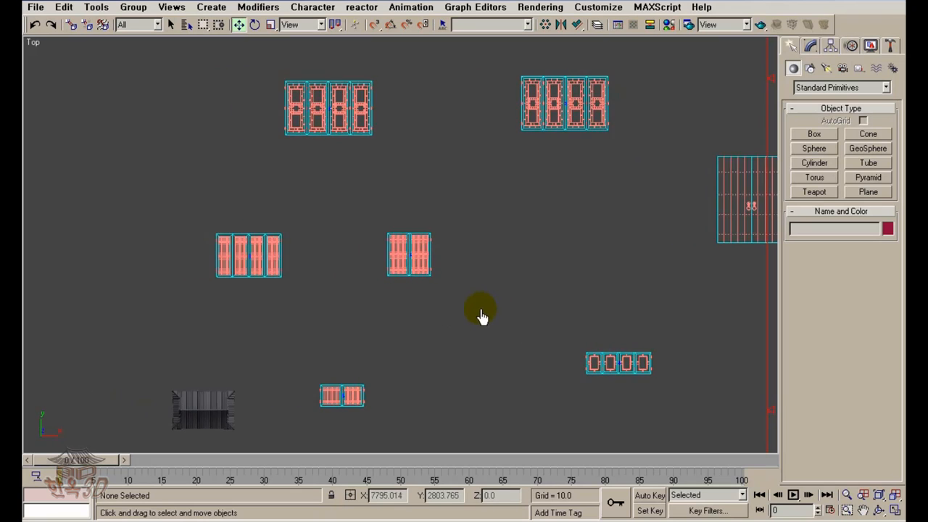
pyautogui.scroll(-3, 482, 317)
pyautogui.scroll(5, 416, 270)
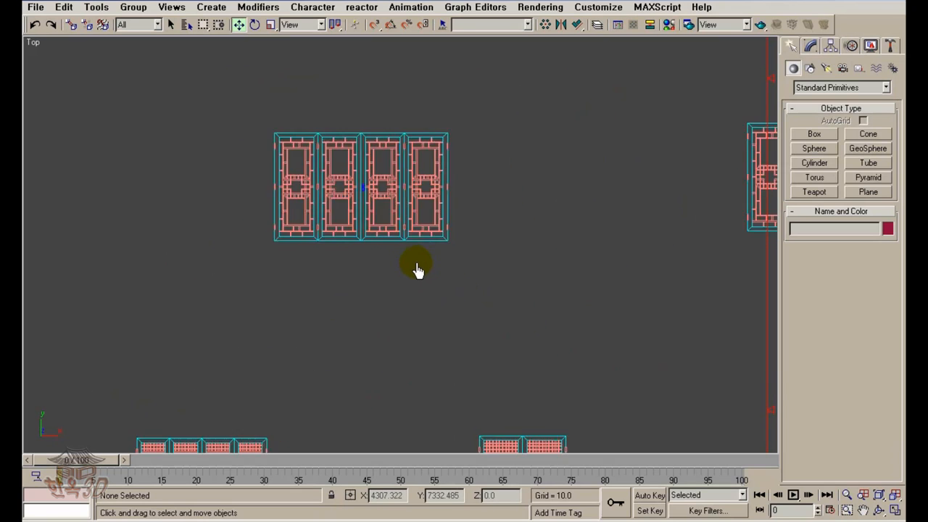
pyautogui.scroll(6, 418, 269)
pyautogui.moveTo(416, 269); pyautogui.dragTo(512, 296, button='middle')
pyautogui.scroll(-2, 470, 290)
pyautogui.moveTo(420, 283); pyautogui.dragTo(415, 288, button='middle')
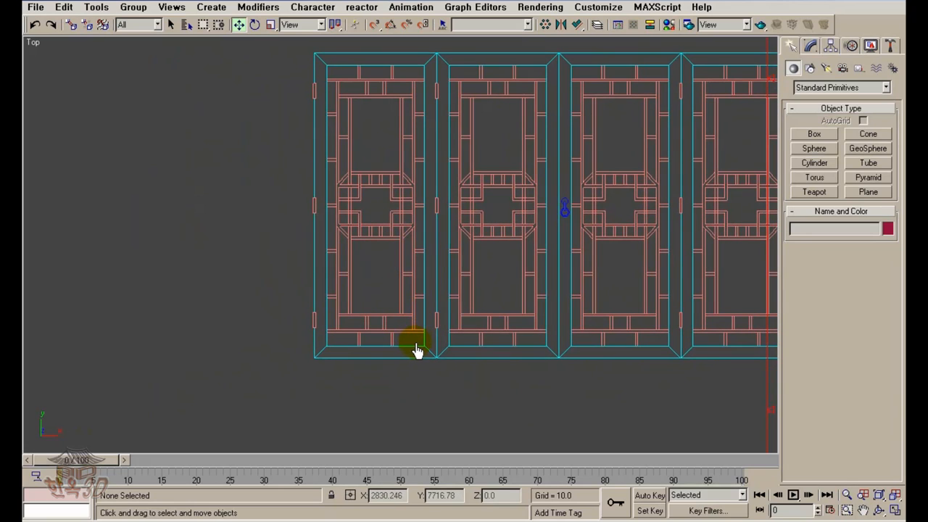
# Check which imported shape the lattice door's frame lines belong to, and clear the selection
pyautogui.click(417, 353)
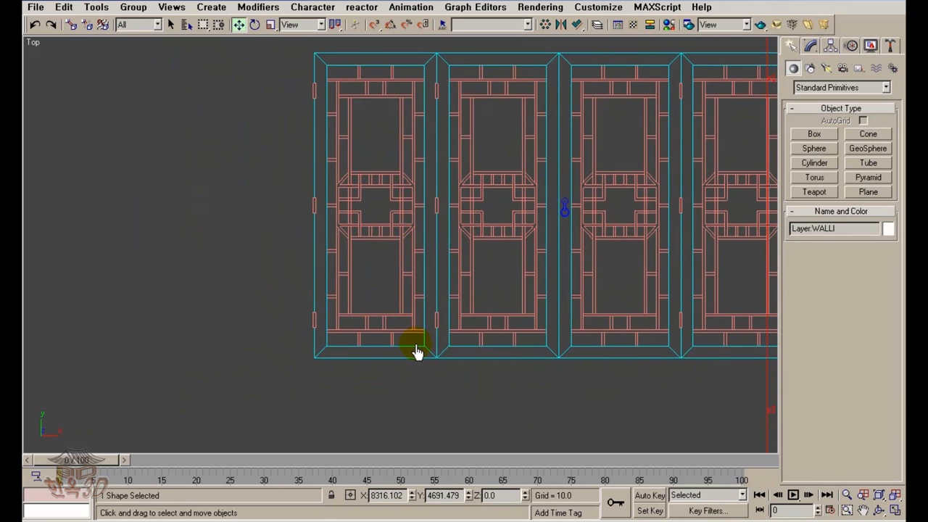
pyautogui.click(456, 376)
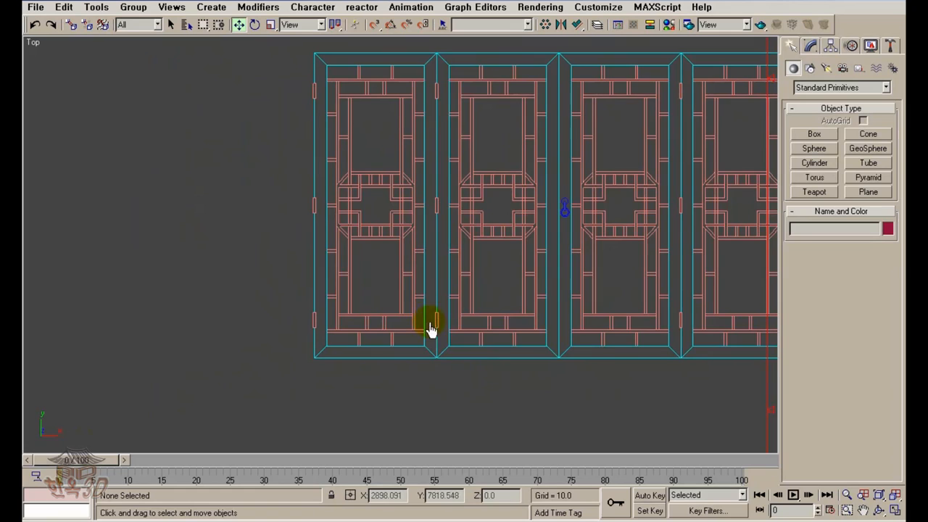
pyautogui.scroll(-6, 406, 297)
pyautogui.scroll(5, 408, 299)
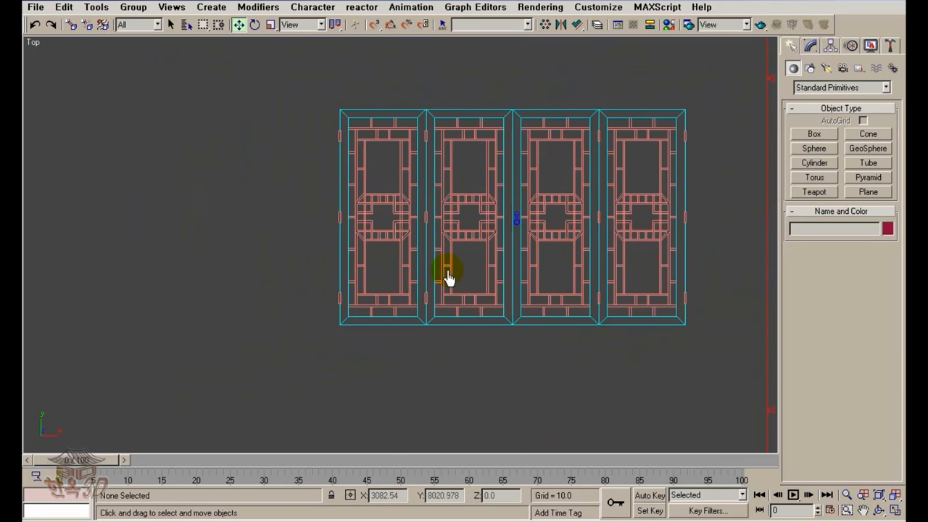
pyautogui.moveTo(460, 271); pyautogui.dragTo(438, 266, button='middle')
pyautogui.click(32, 9)
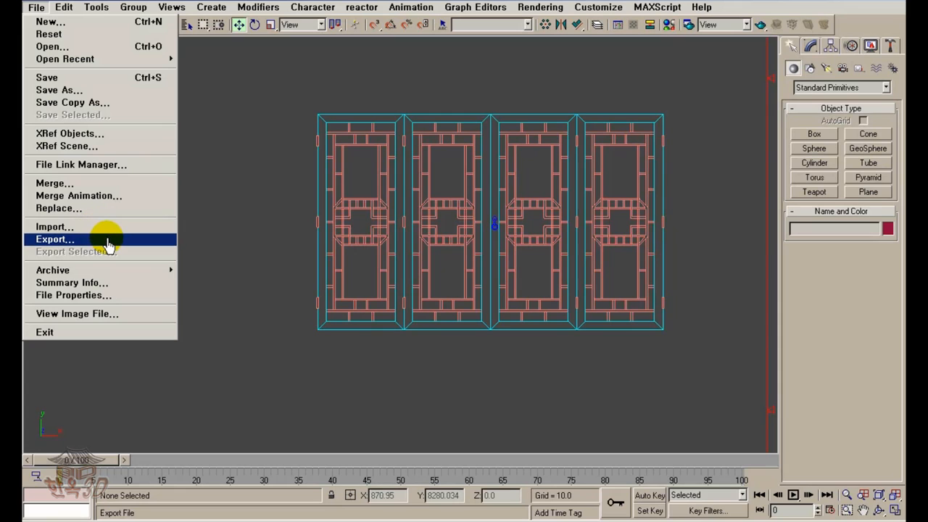
pyautogui.click(263, 279)
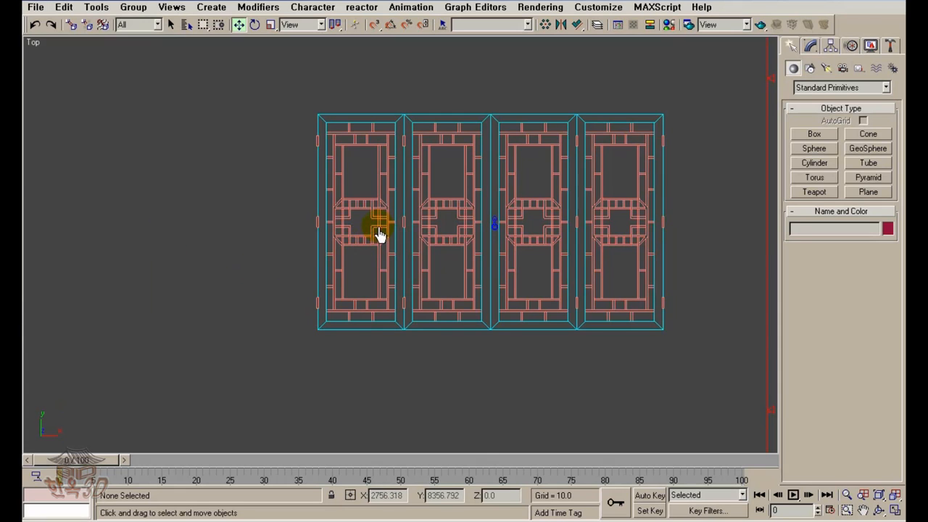
pyautogui.scroll(4, 380, 234)
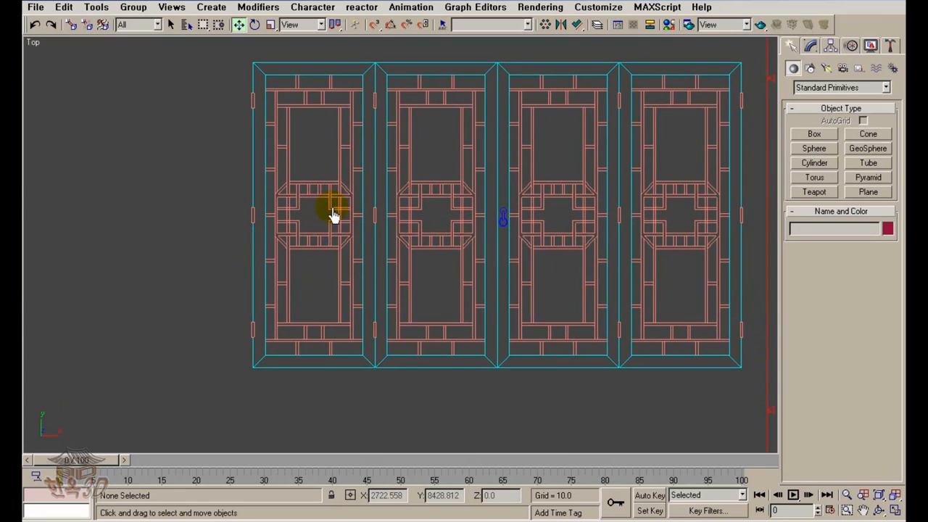
pyautogui.scroll(2, 334, 217)
pyautogui.moveTo(337, 219); pyautogui.dragTo(440, 181, button='middle')
pyautogui.scroll(-2, 382, 217)
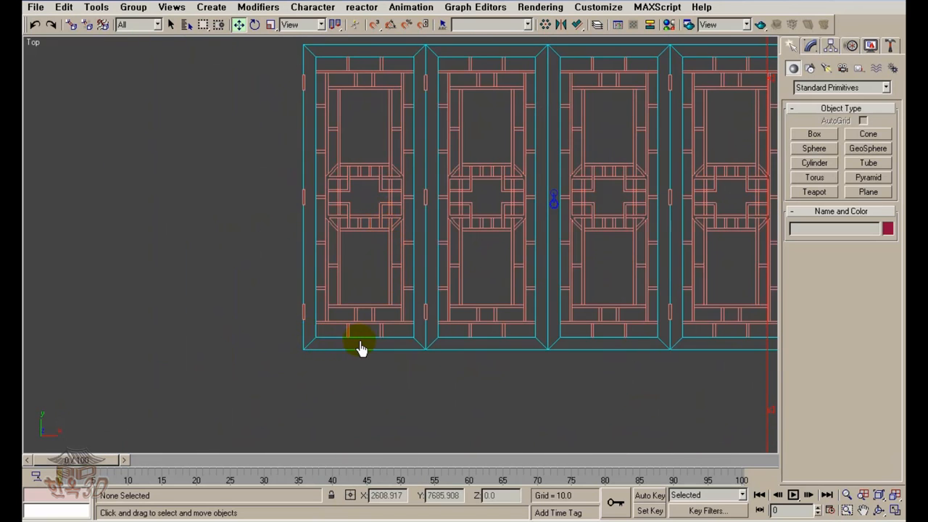
pyautogui.moveTo(361, 349); pyautogui.dragTo(330, 349, button='middle')
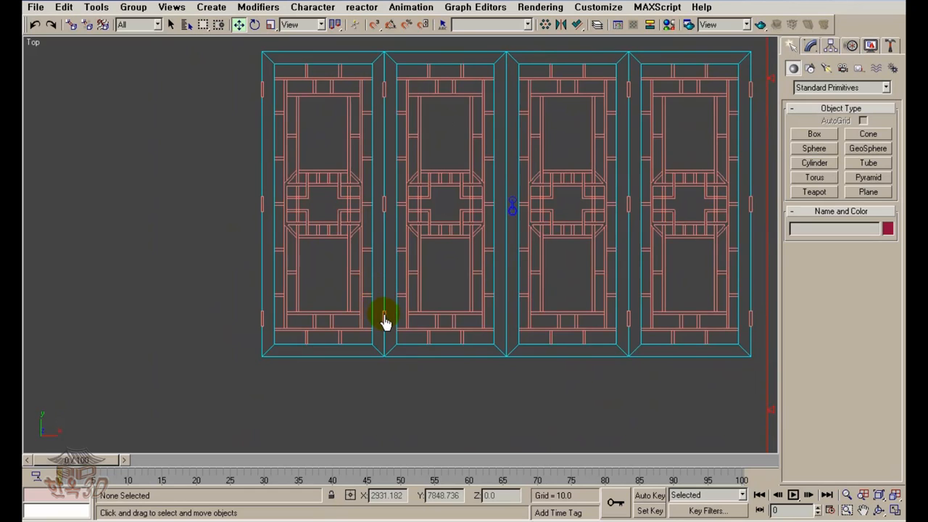
pyautogui.moveTo(384, 316); pyautogui.dragTo(380, 333, button='middle')
pyautogui.scroll(-1, 380, 332)
pyautogui.scroll(1, 390, 274)
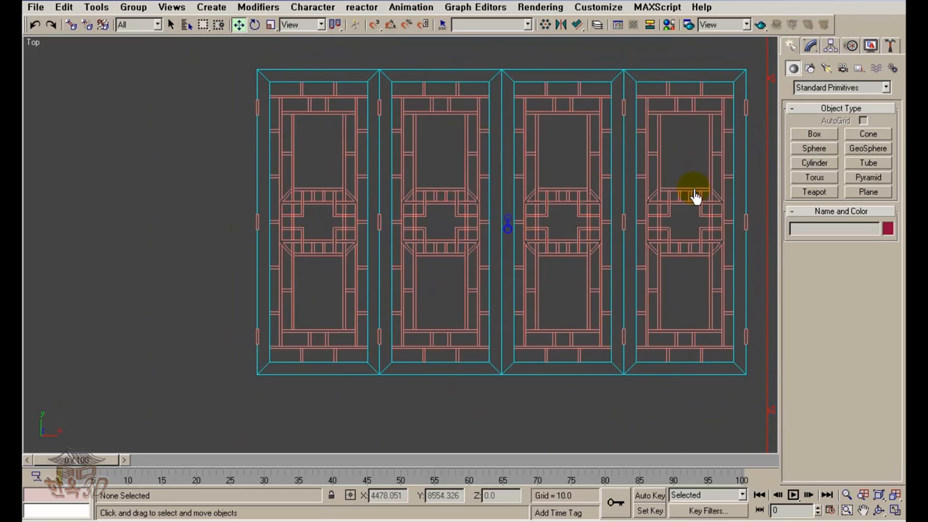
# Enable vertex snapping and draw a rectangle spline around the outer frame of the leftmost panel, corner to corner
pyautogui.click(811, 44)
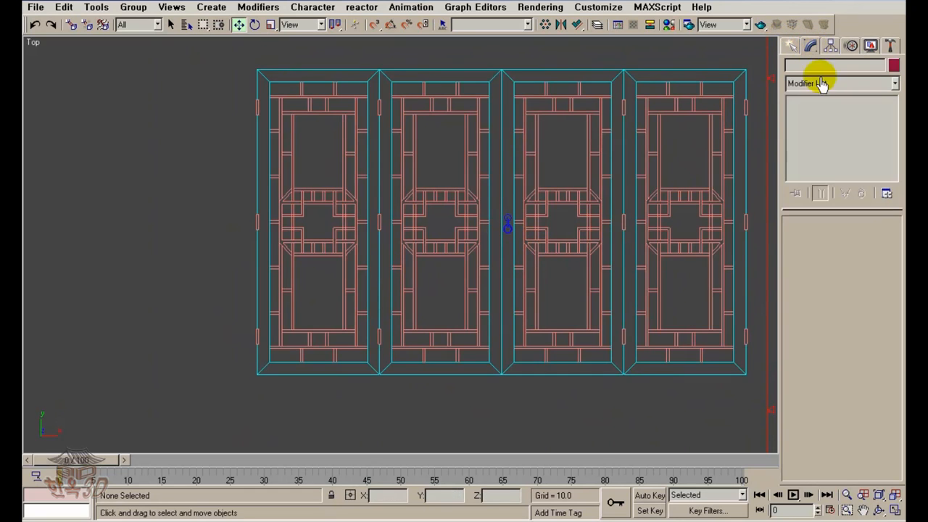
pyautogui.click(792, 46)
pyautogui.click(810, 69)
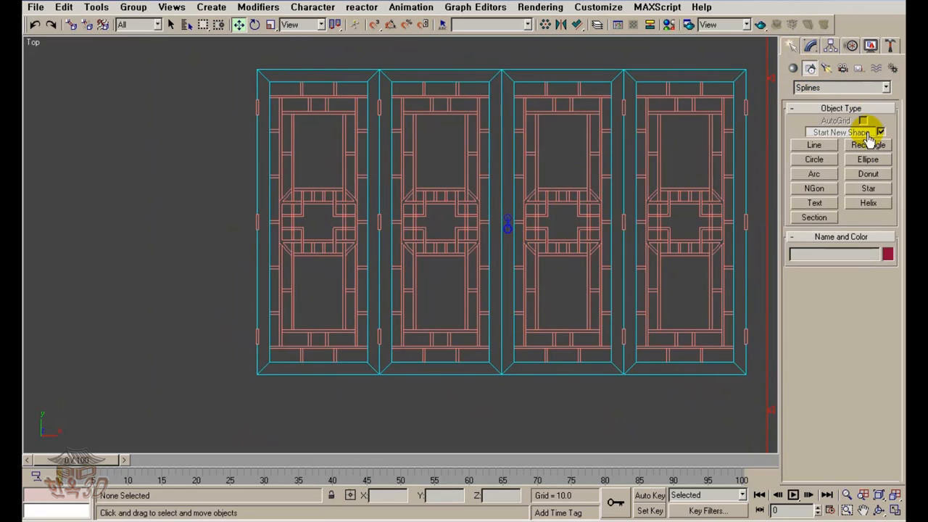
pyautogui.click(868, 144)
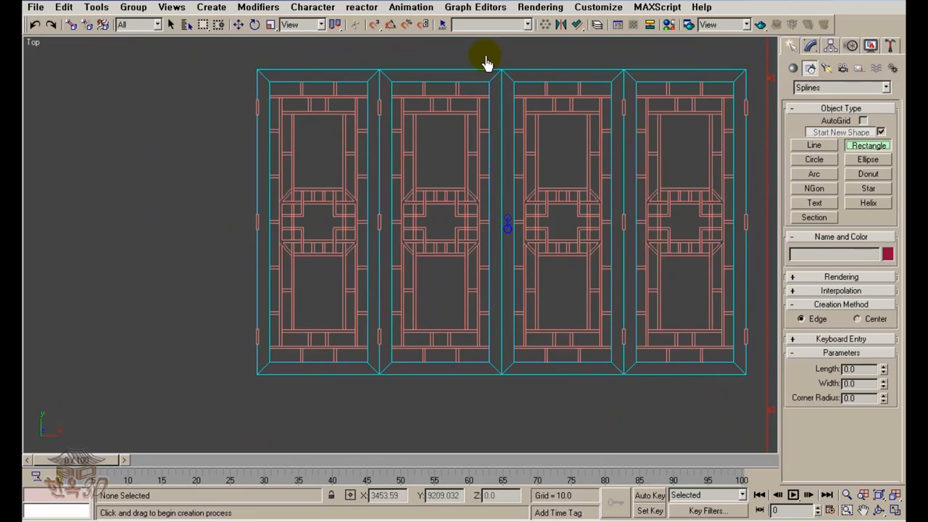
pyautogui.rightClick(375, 27)
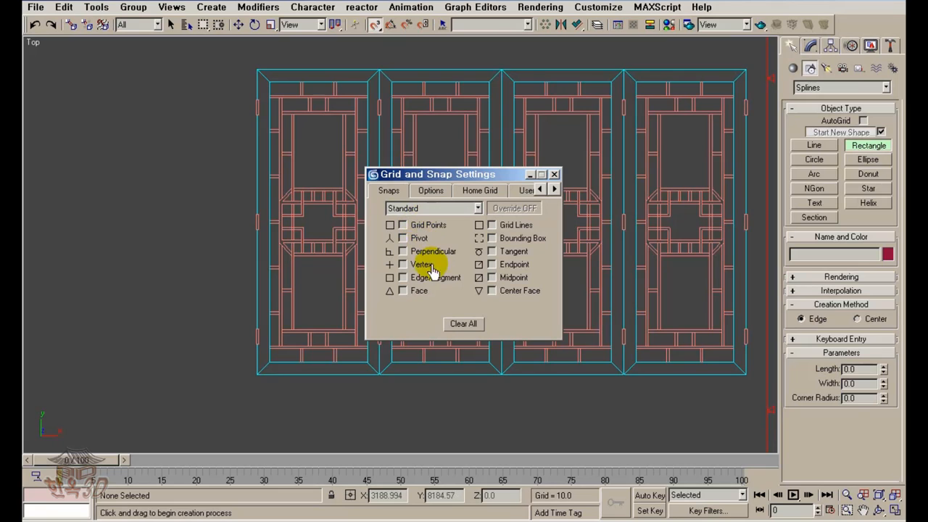
pyautogui.click(403, 264)
pyautogui.click(554, 174)
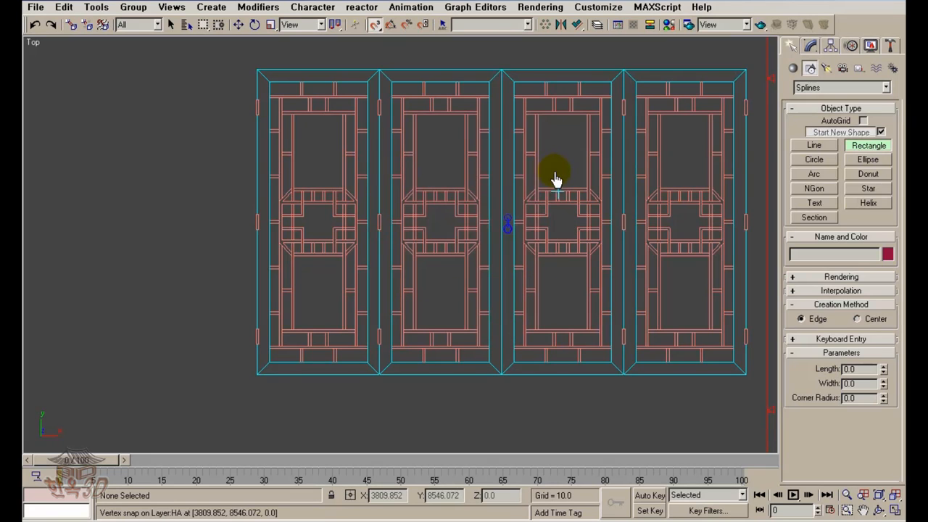
pyautogui.moveTo(258, 69); pyautogui.dragTo(379, 376)
pyautogui.press('w')
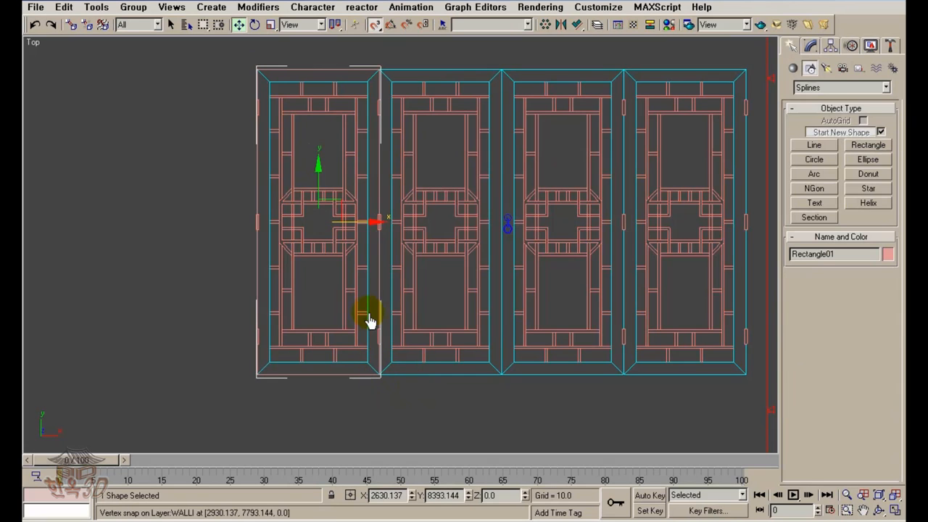
# Measure the frame's width with a temporary rectangle spline snapped across the leftmost panel's lower-left corner joint, and delete that rectangle
pyautogui.scroll(5, 369, 320)
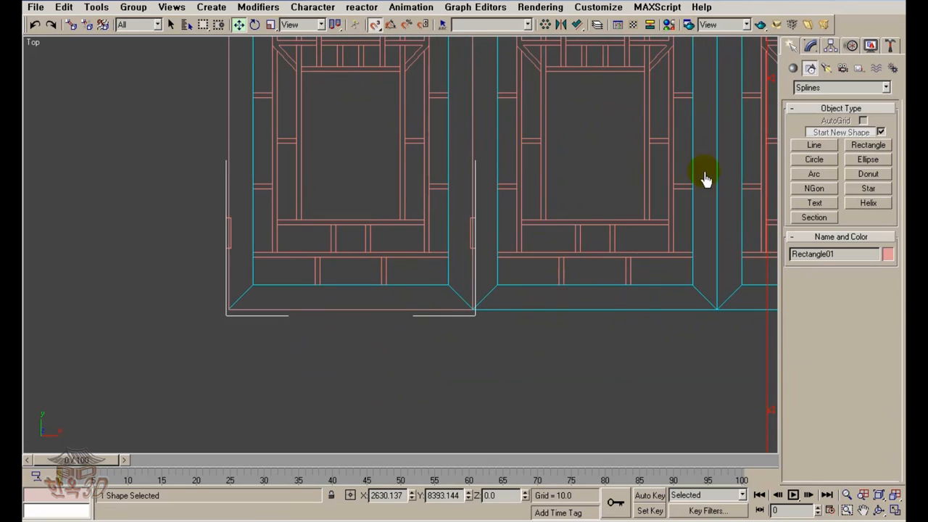
pyautogui.click(856, 145)
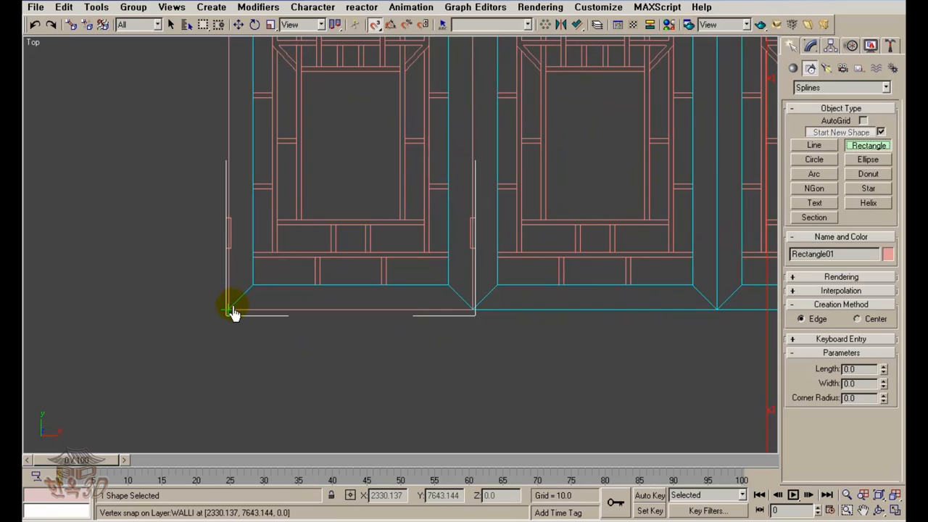
pyautogui.moveTo(229, 310); pyautogui.dragTo(252, 285)
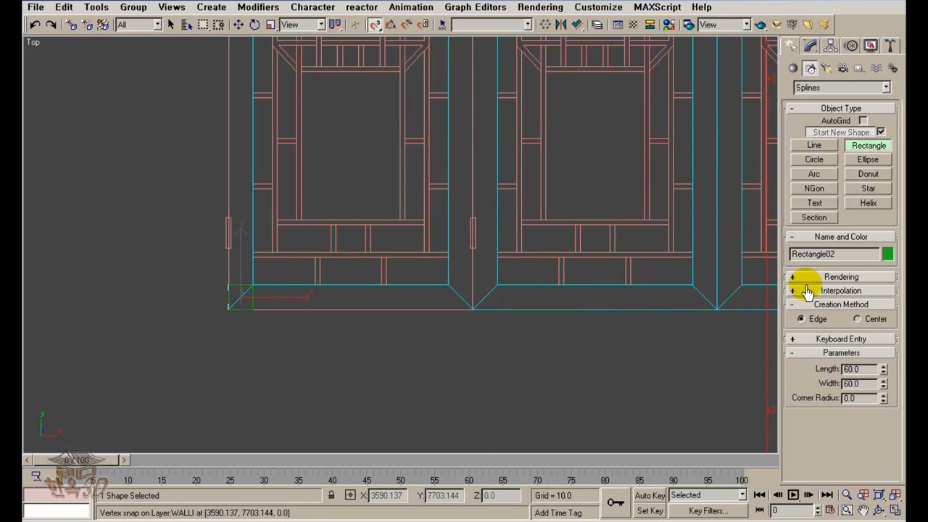
pyautogui.rightClick(530, 405)
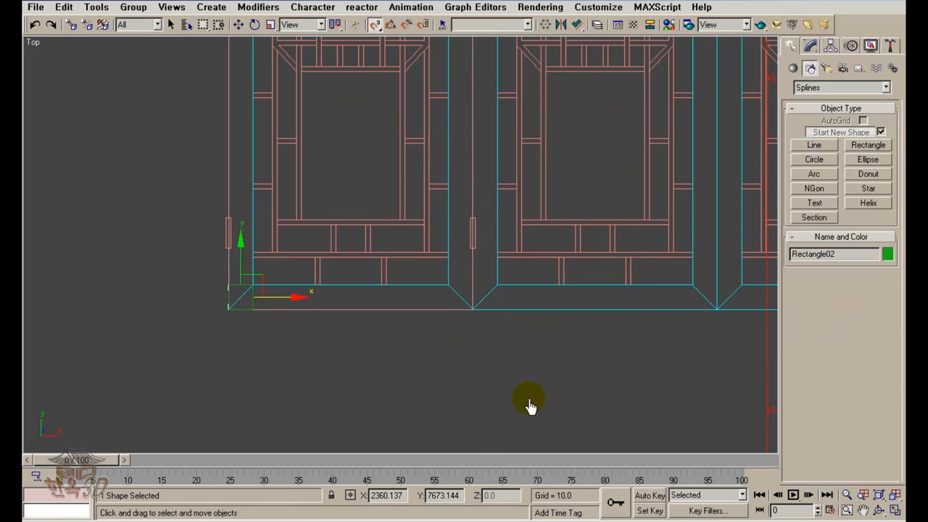
pyautogui.press('w')
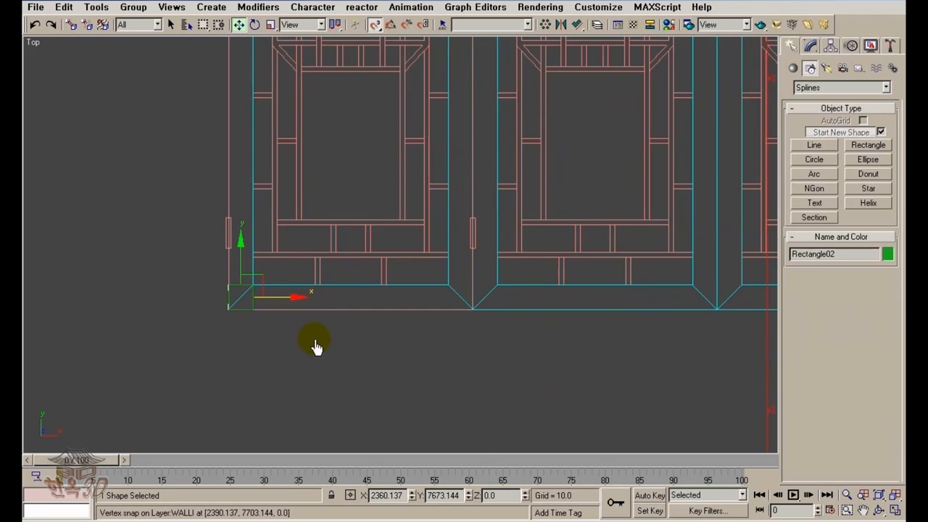
pyautogui.moveTo(220, 329); pyautogui.dragTo(296, 309, button='middle')
pyautogui.click(339, 332)
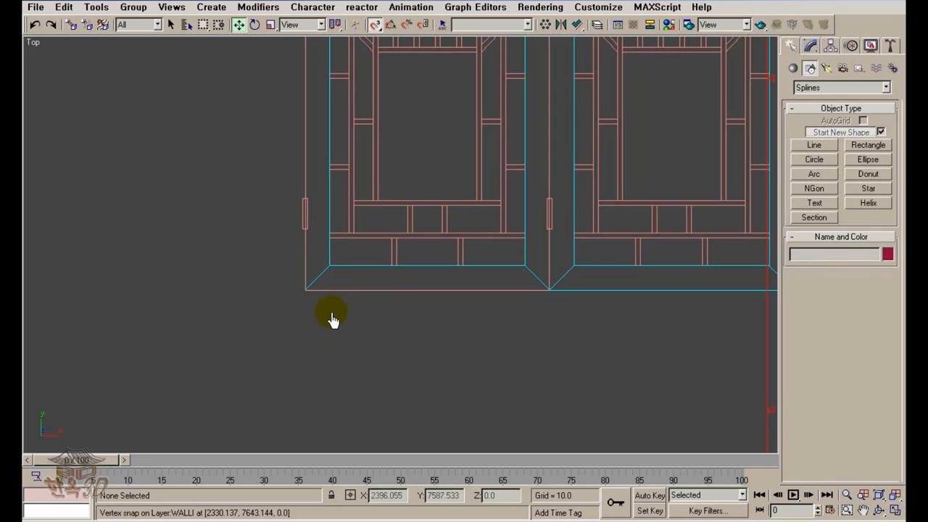
# Disable snapping and create a separate profile rectangle beside the door, 45 long and 60 wide
pyautogui.scroll(-2, 319, 341)
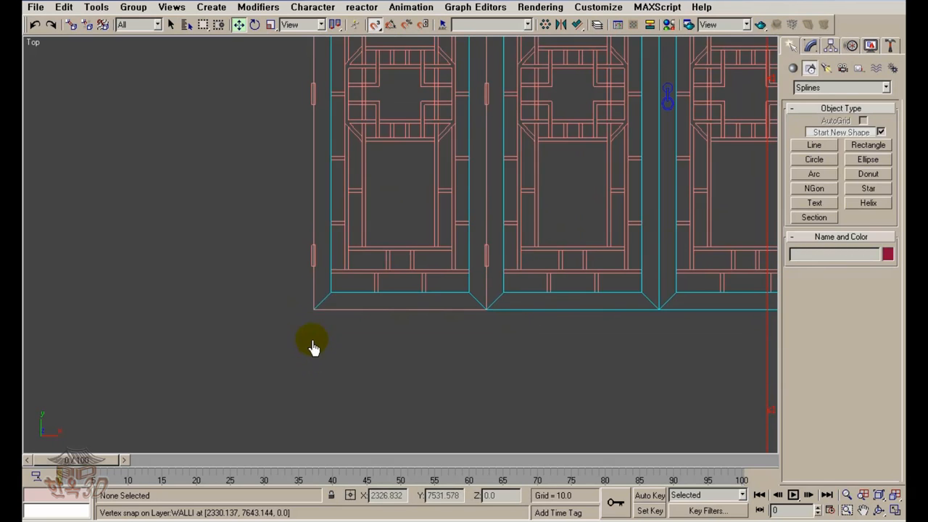
pyautogui.click(374, 26)
pyautogui.moveTo(360, 341)
pyautogui.mouseDown(button='middle')
pyautogui.moveTo(428, 332)
pyautogui.moveTo(427, 324)
pyautogui.moveTo(386, 353)
pyautogui.moveTo(353, 350)
pyautogui.mouseUp(button='middle')
pyautogui.click(380, 281)
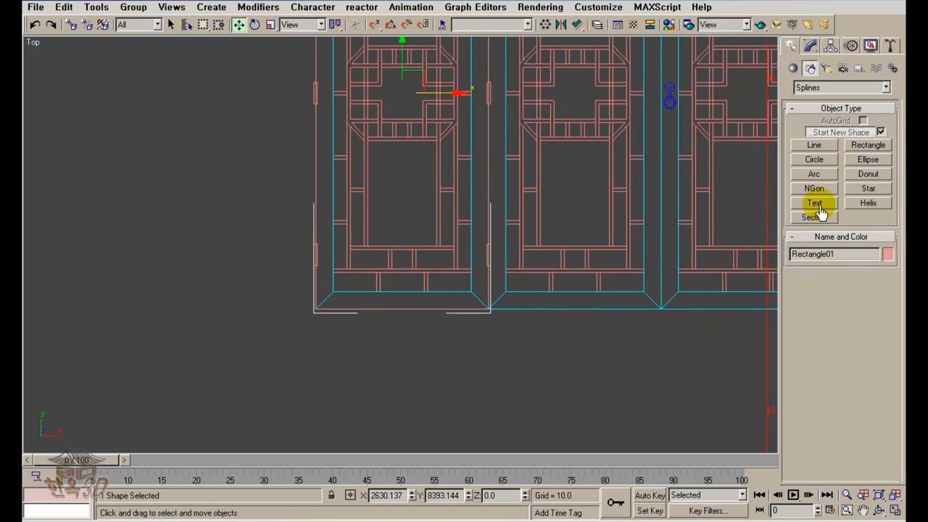
pyautogui.click(867, 145)
pyautogui.moveTo(234, 215); pyautogui.dragTo(265, 249)
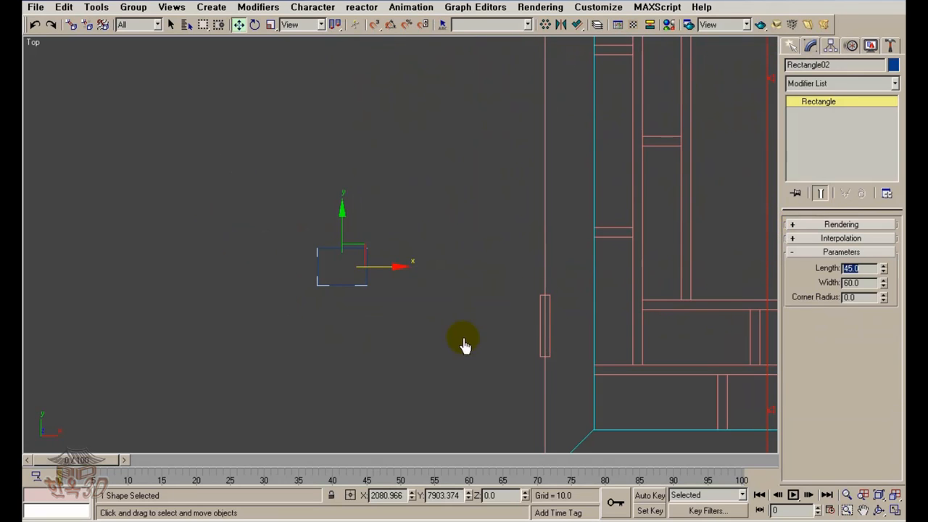
# Convert the small profile rectangle to an editable spline
pyautogui.moveTo(492, 349); pyautogui.dragTo(483, 305, button='middle')
pyautogui.scroll(5, 400, 276)
pyautogui.moveTo(400, 276); pyautogui.dragTo(453, 325, button='middle')
pyautogui.moveTo(504, 276); pyautogui.dragTo(463, 301, button='middle')
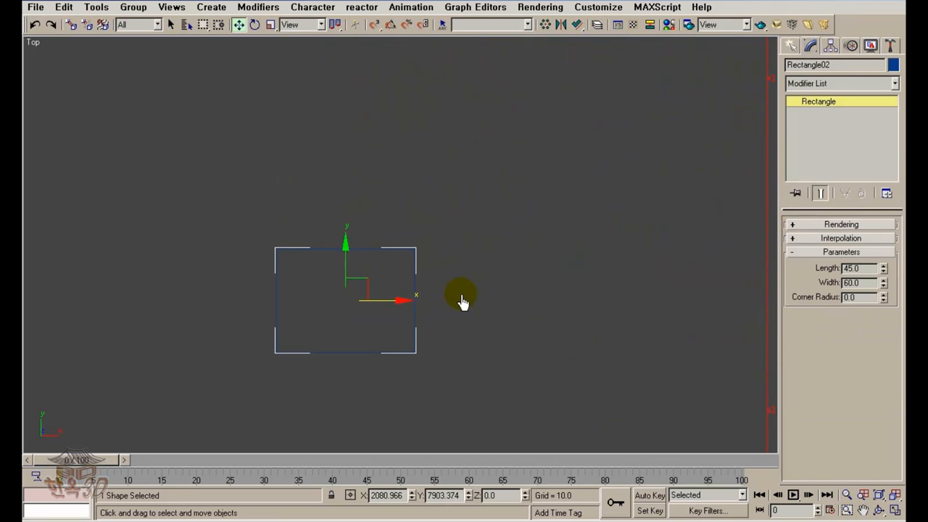
pyautogui.rightClick(818, 101)
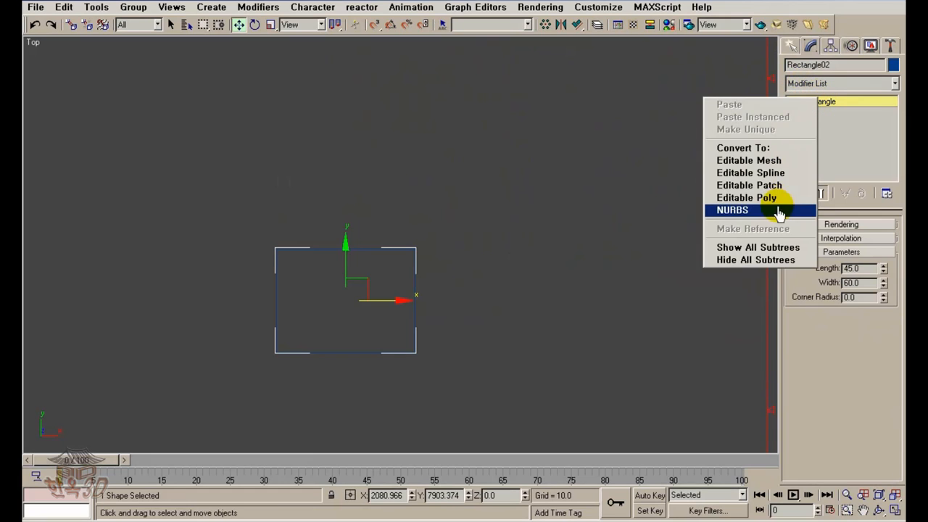
pyautogui.click(777, 174)
# Divide the profile's upper segment twice into four equal parts, and clear the segment selection
pyautogui.click(840, 270)
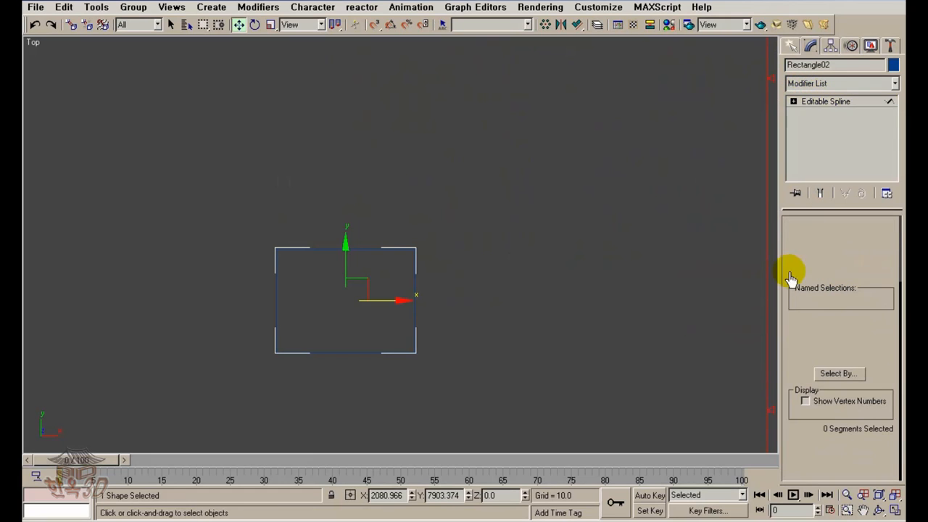
pyautogui.moveTo(359, 281); pyautogui.dragTo(321, 212)
pyautogui.rightClick(333, 259)
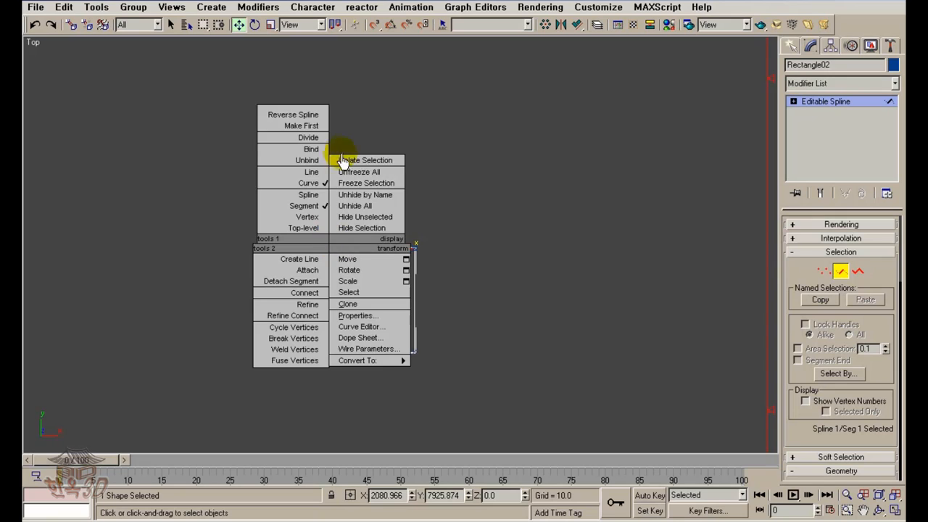
pyautogui.click(314, 143)
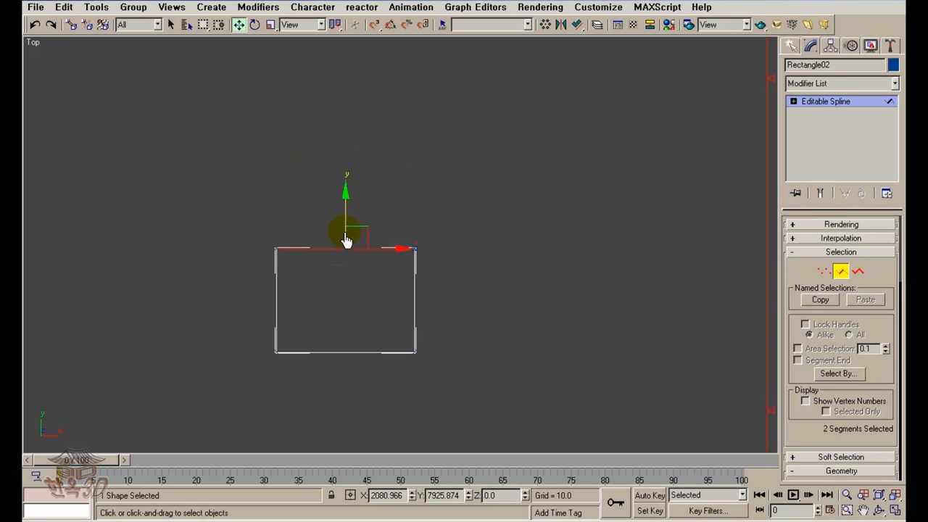
pyautogui.rightClick(341, 245)
pyautogui.click(322, 138)
pyautogui.click(398, 248)
# Select the three vertices along the profile's upper edge and move them slightly down into the profile
pyautogui.moveTo(366, 264); pyautogui.dragTo(417, 229, button='middle')
pyautogui.scroll(3, 418, 234)
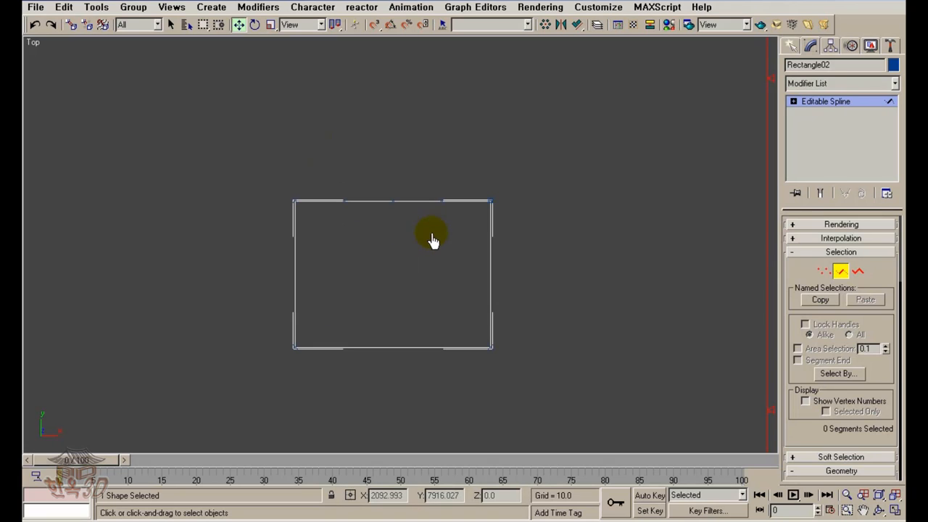
pyautogui.click(824, 271)
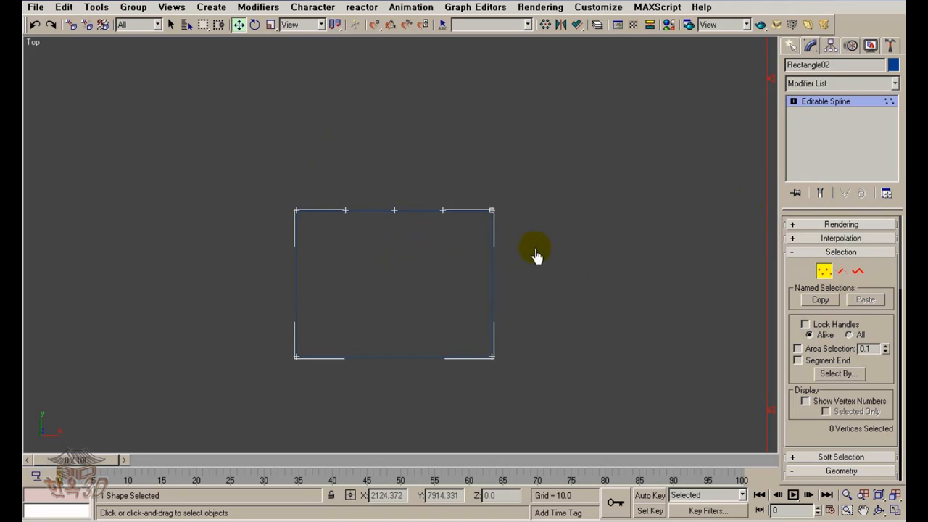
pyautogui.scroll(2, 507, 239)
pyautogui.moveTo(486, 228); pyautogui.dragTo(478, 271, button='middle')
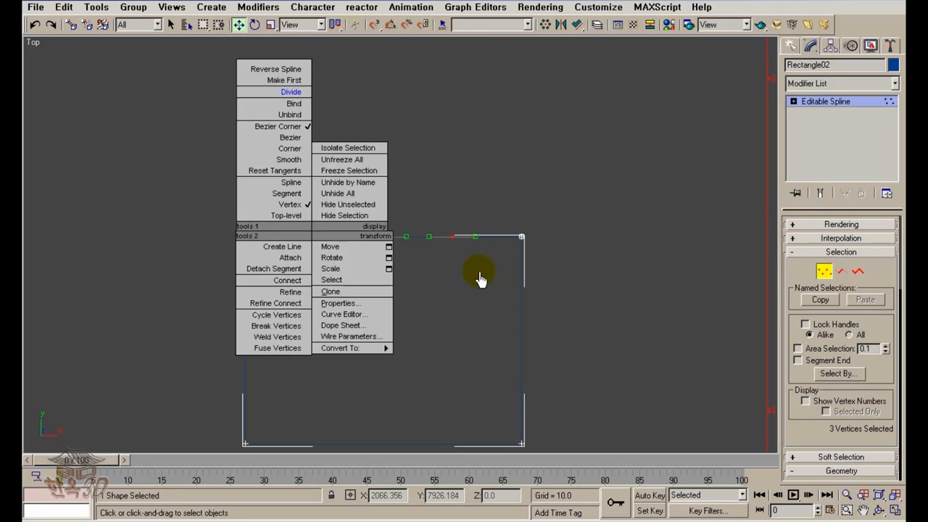
pyautogui.click(479, 269)
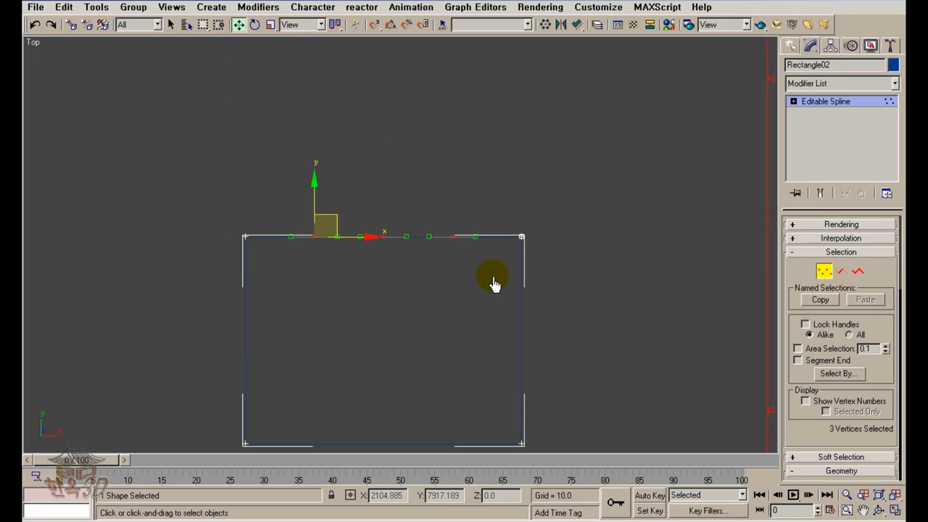
pyautogui.moveTo(495, 276); pyautogui.dragTo(315, 228)
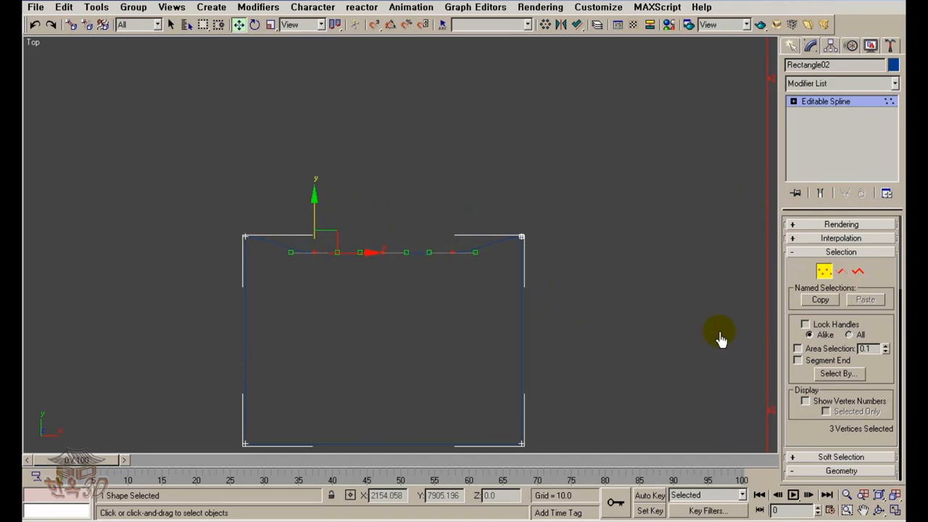
# Lock the Bezier handles alike and raise both handles of the three vertices so the profile's upper edge forms scalloped arcs
pyautogui.click(806, 326)
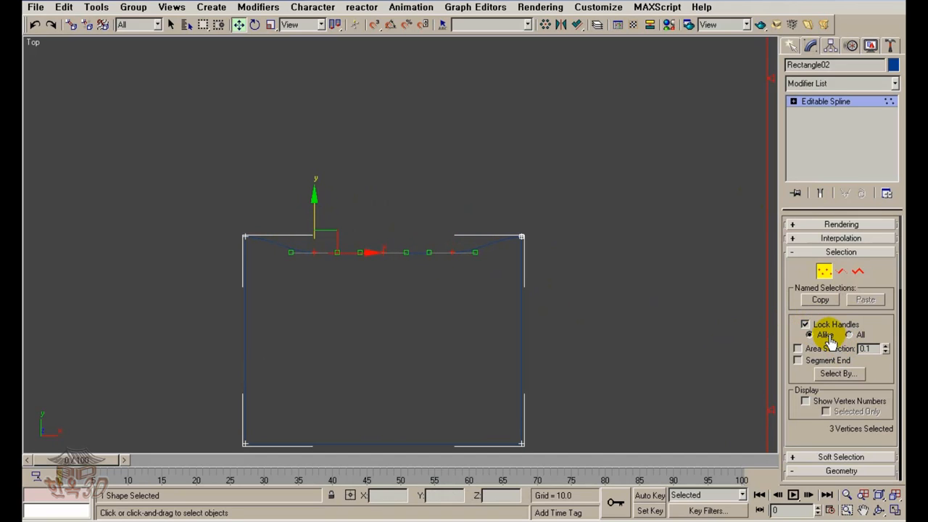
pyautogui.scroll(5, 350, 280)
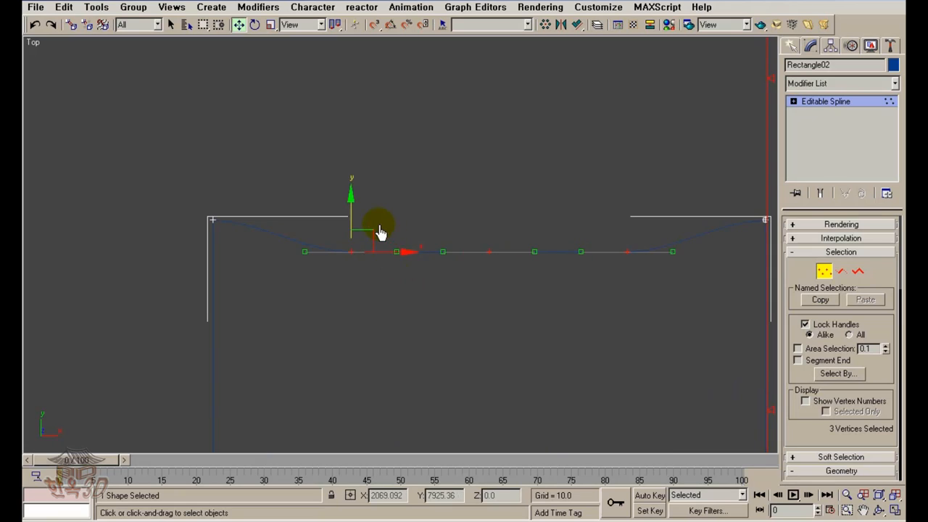
pyautogui.click(328, 263)
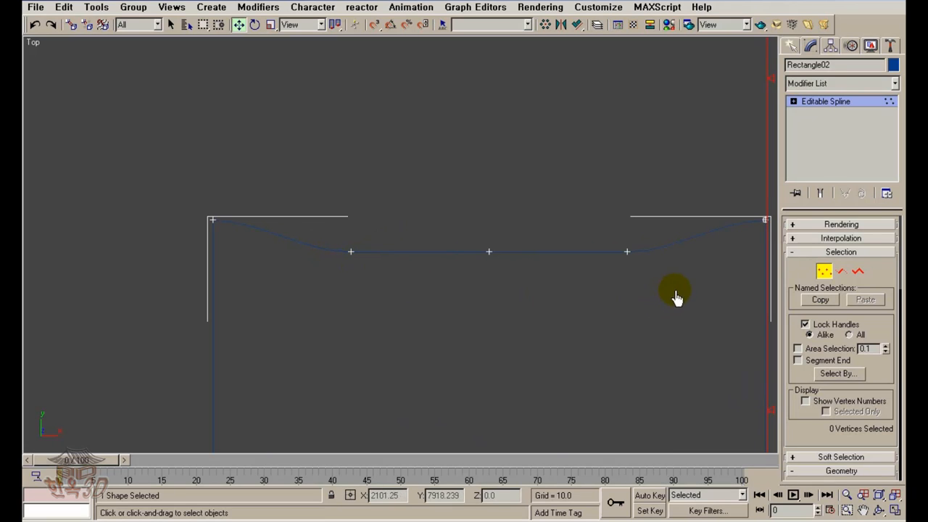
pyautogui.moveTo(317, 220); pyautogui.dragTo(316, 218)
pyautogui.moveTo(304, 254); pyautogui.dragTo(316, 228)
pyautogui.moveTo(525, 290); pyautogui.dragTo(464, 276, button='middle')
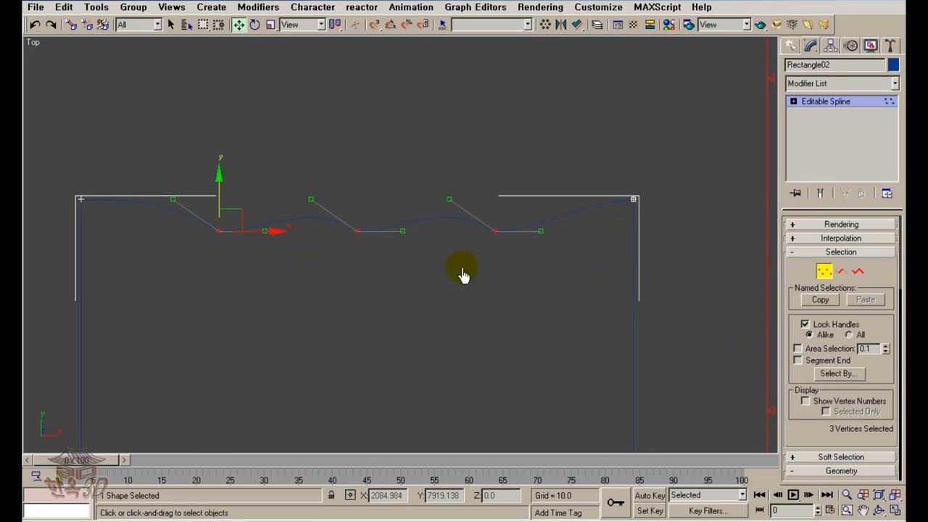
pyautogui.moveTo(540, 238); pyautogui.dragTo(472, 208)
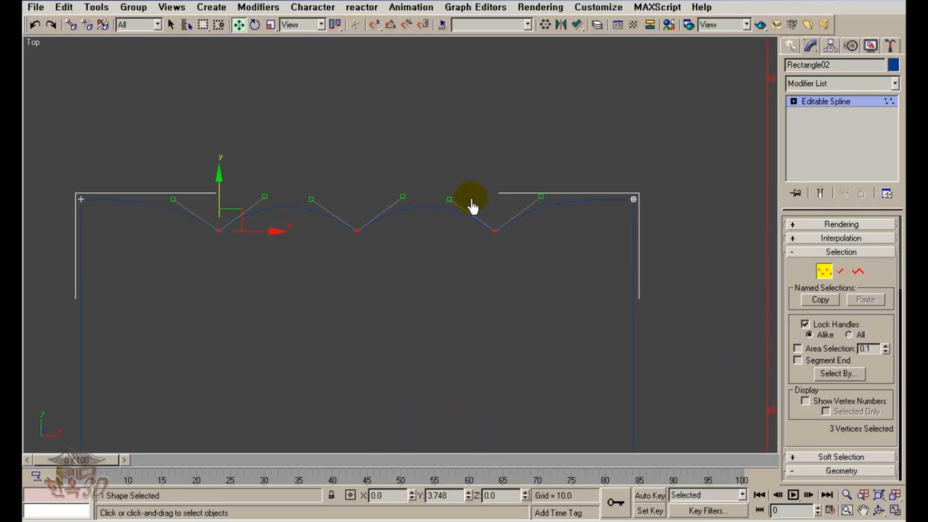
pyautogui.moveTo(521, 298); pyautogui.dragTo(551, 304, button='middle')
pyautogui.scroll(-1, 525, 300)
pyautogui.click(524, 308)
pyautogui.scroll(-2, 524, 310)
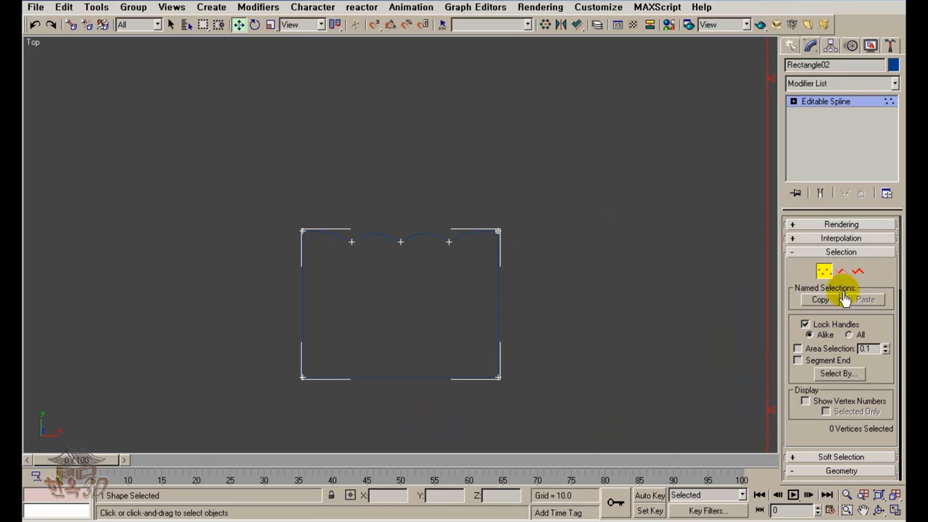
pyautogui.click(823, 272)
# Shift the three scallop vertices slightly to the right, and leave vertex editing
pyautogui.moveTo(603, 352); pyautogui.dragTo(557, 336, button='middle')
pyautogui.scroll(2, 543, 327)
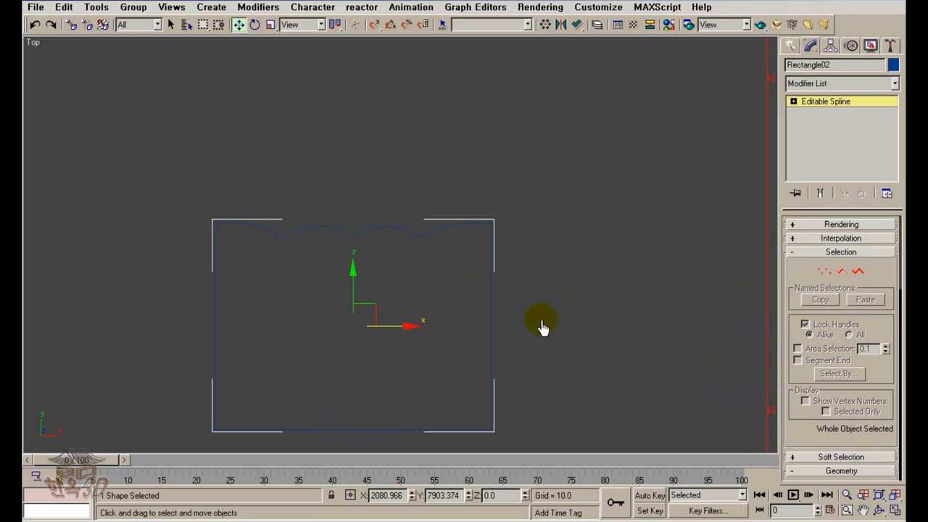
pyautogui.click(824, 271)
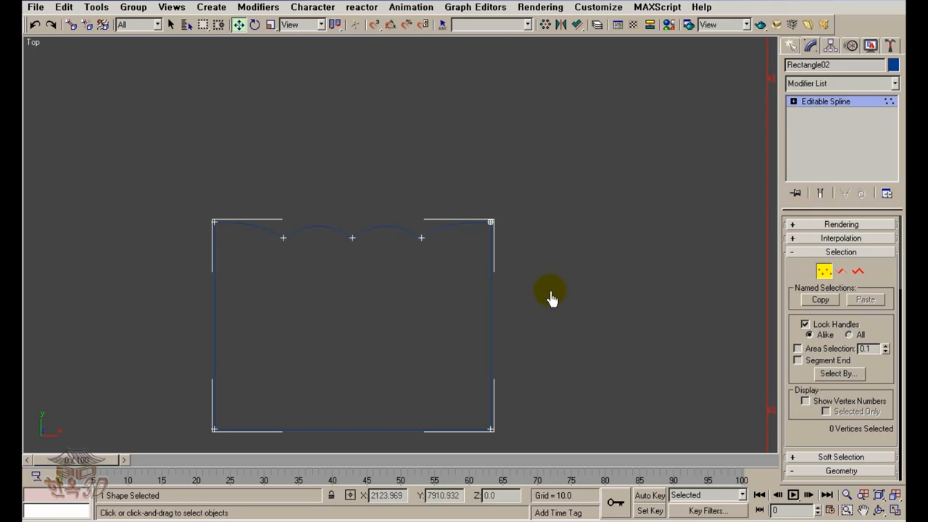
pyautogui.moveTo(415, 255); pyautogui.dragTo(266, 210)
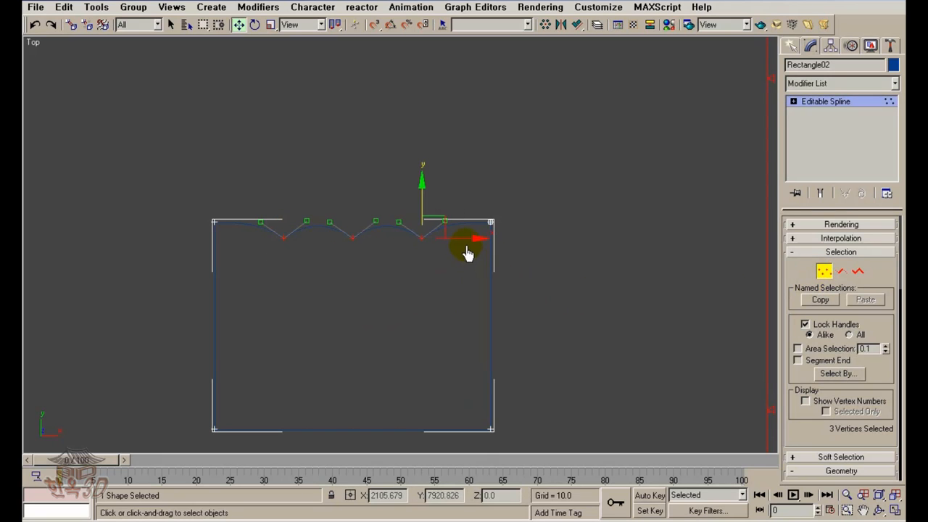
pyautogui.click(589, 301)
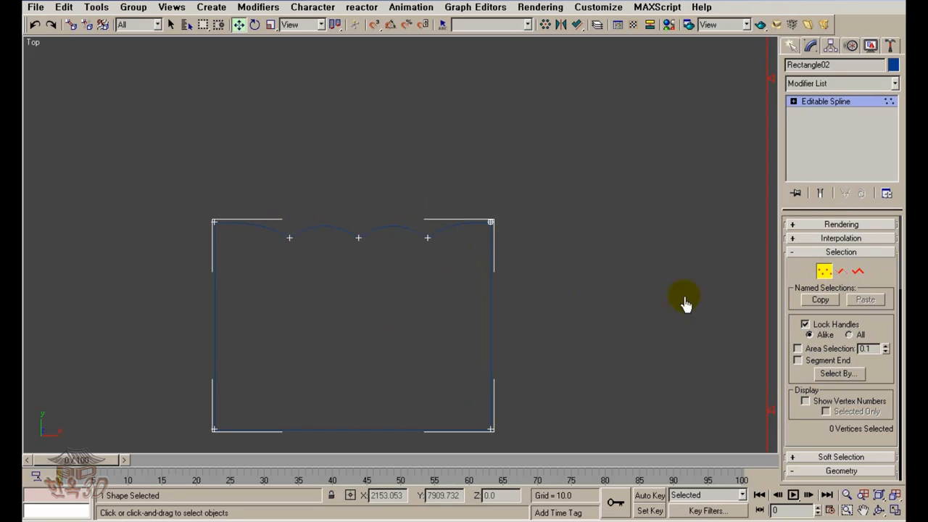
pyautogui.click(823, 271)
# Loft the scalloped profile along the 1500 by 600 rectangle that outlines the first door panel
pyautogui.scroll(-6, 717, 315)
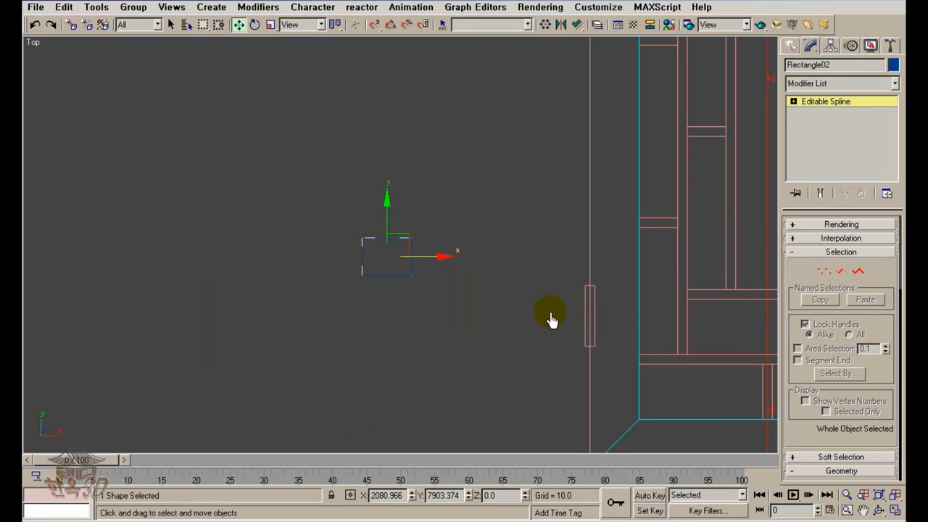
pyautogui.click(575, 339)
pyautogui.moveTo(575, 339); pyautogui.dragTo(470, 299, button='middle')
pyautogui.click(473, 307)
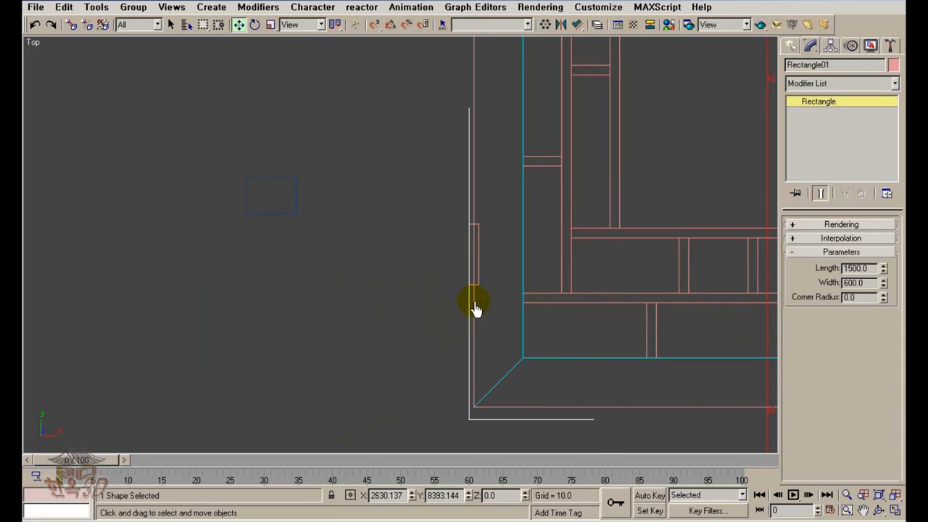
pyautogui.click(790, 45)
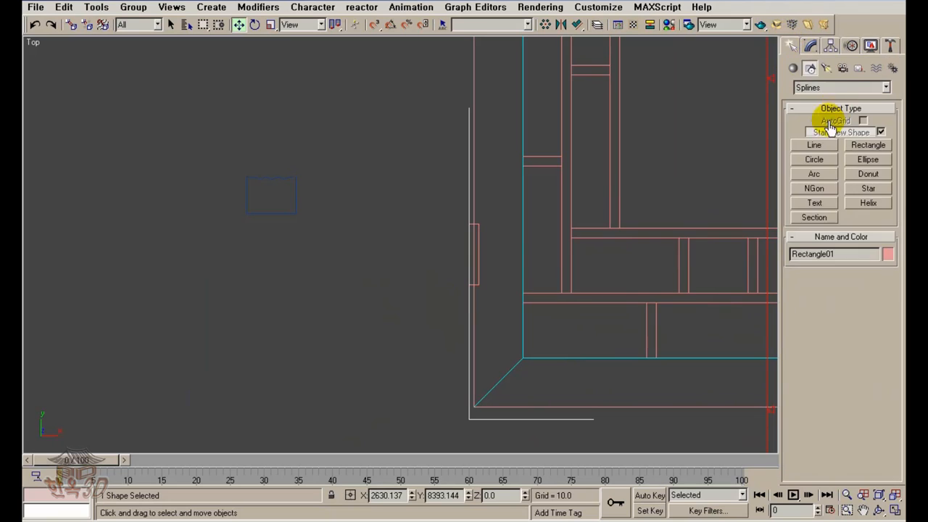
pyautogui.click(793, 69)
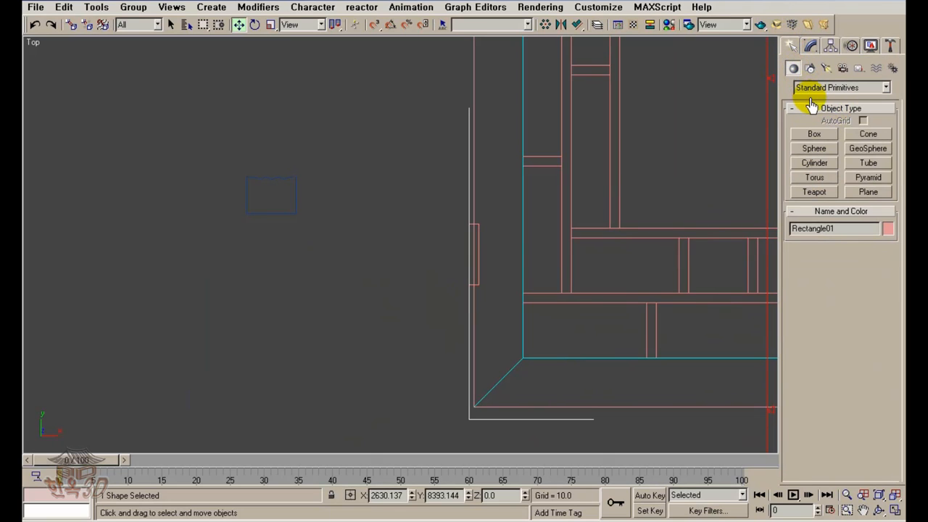
pyautogui.click(809, 95)
pyautogui.click(810, 120)
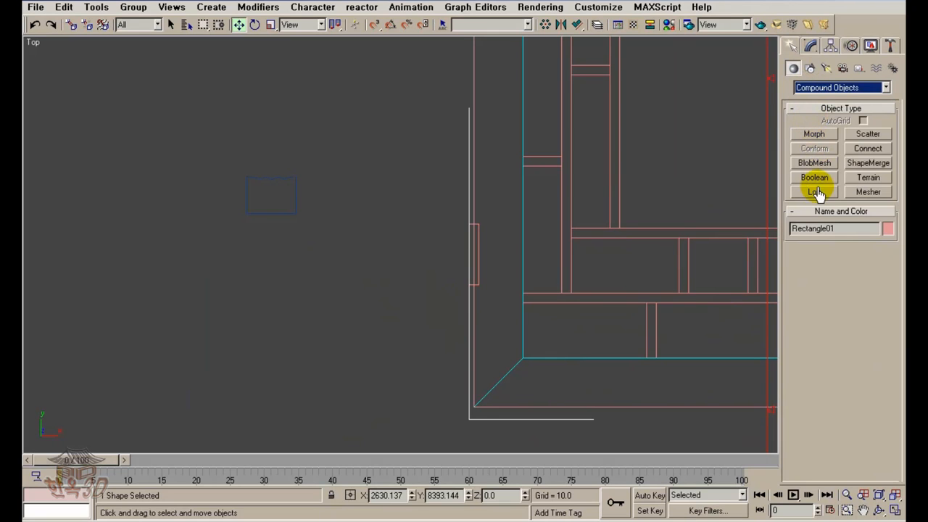
pyautogui.click(815, 193)
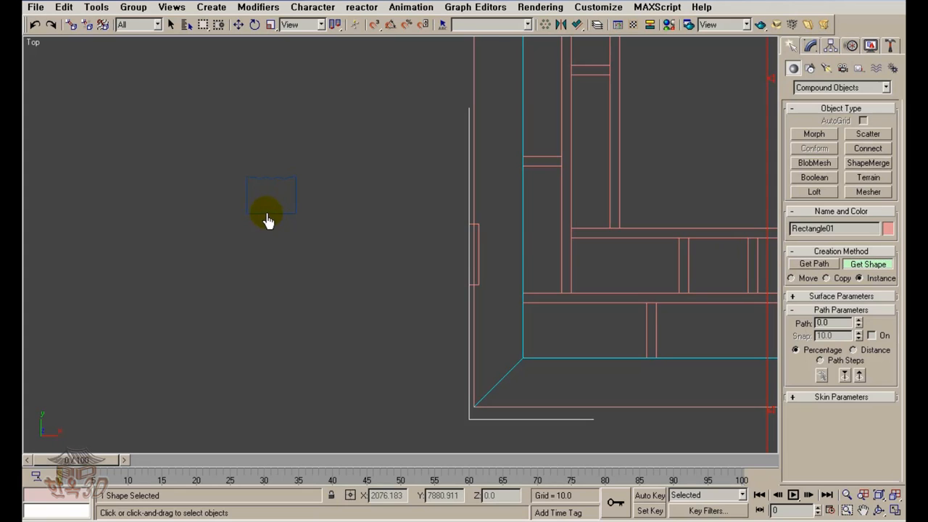
pyautogui.click(266, 215)
# Examine the lofted frame around the first panel from above and in perspective
pyautogui.moveTo(307, 288); pyautogui.dragTo(251, 260, button='middle')
pyautogui.scroll(-3, 251, 260)
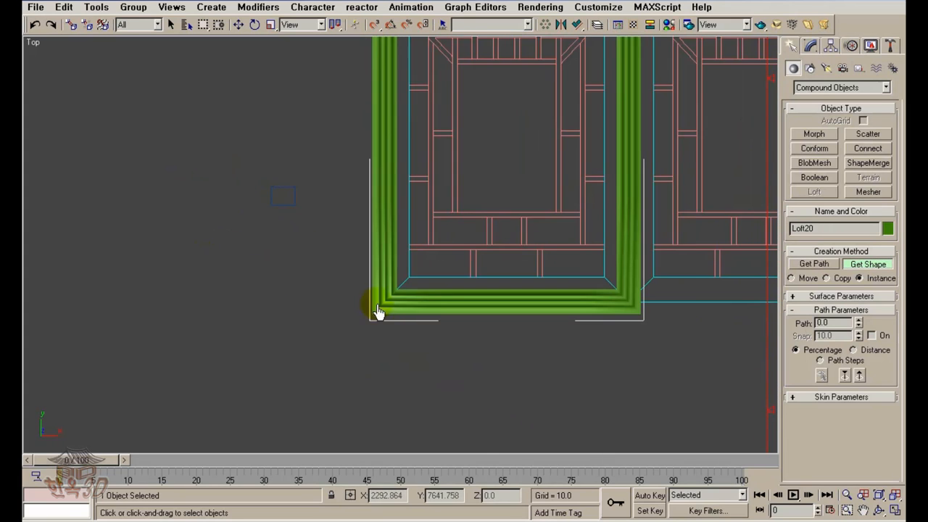
pyautogui.moveTo(533, 340); pyautogui.dragTo(449, 353, button='middle')
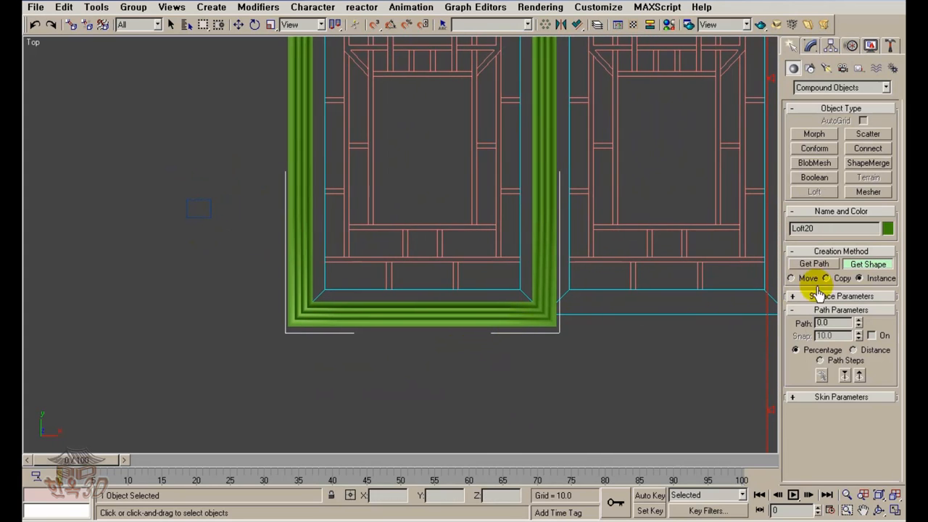
pyautogui.moveTo(565, 239); pyautogui.dragTo(532, 279, button='middle')
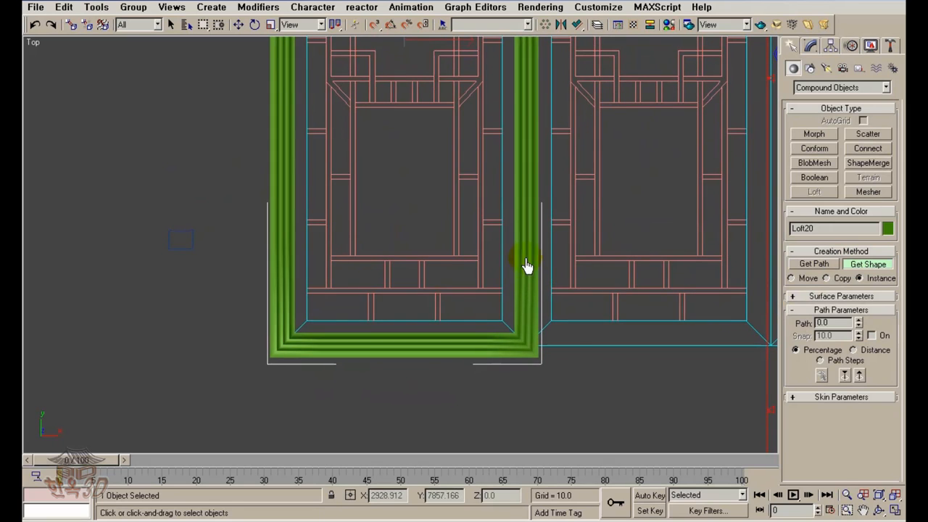
pyautogui.press('p')
pyautogui.scroll(-5, 511, 276)
pyautogui.keyDown('alt'); pyautogui.moveTo(456, 284); pyautogui.dragTo(474, 228, button='middle'); pyautogui.keyUp('alt')
pyautogui.scroll(5, 474, 227)
pyautogui.scroll(-10, 498, 265)
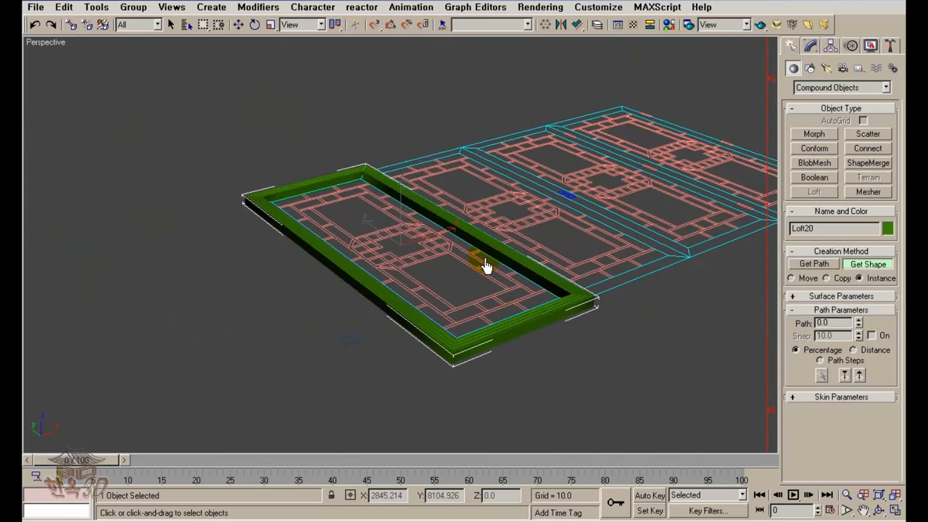
pyautogui.keyDown('alt'); pyautogui.moveTo(483, 263); pyautogui.dragTo(528, 285, button='middle'); pyautogui.keyUp('alt')
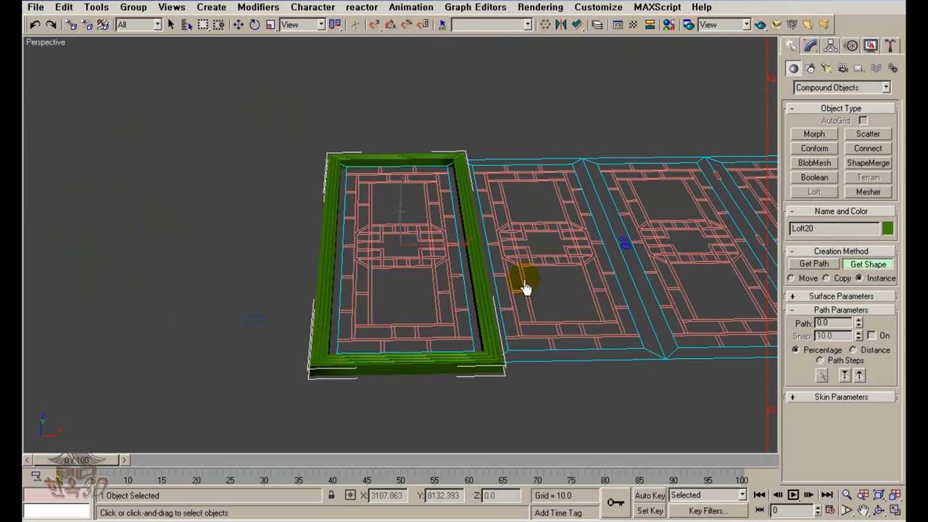
# Try converting the lofted frame to an Editable Poly
pyautogui.click(810, 48)
pyautogui.rightClick(813, 100)
pyautogui.click(758, 186)
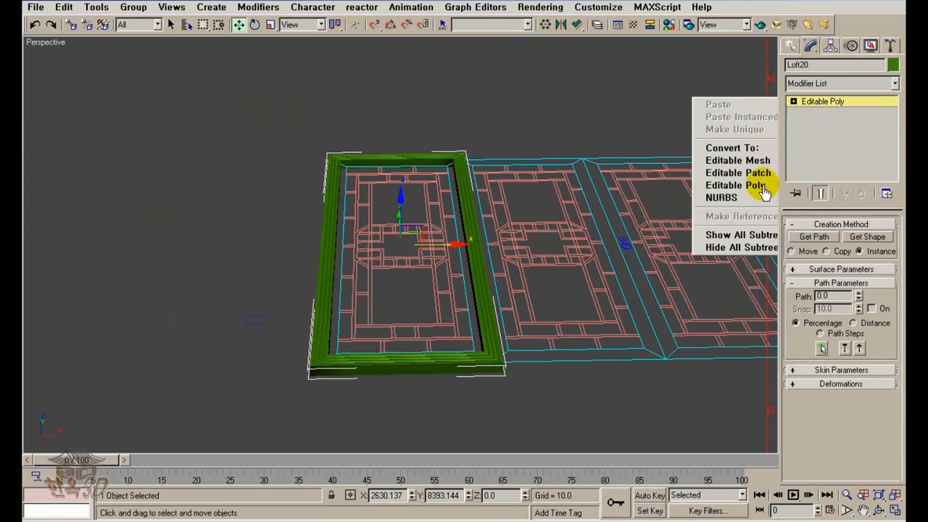
pyautogui.click(518, 414)
pyautogui.keyDown('alt'); pyautogui.moveTo(518, 414); pyautogui.dragTo(518, 354, button='middle'); pyautogui.keyUp('alt')
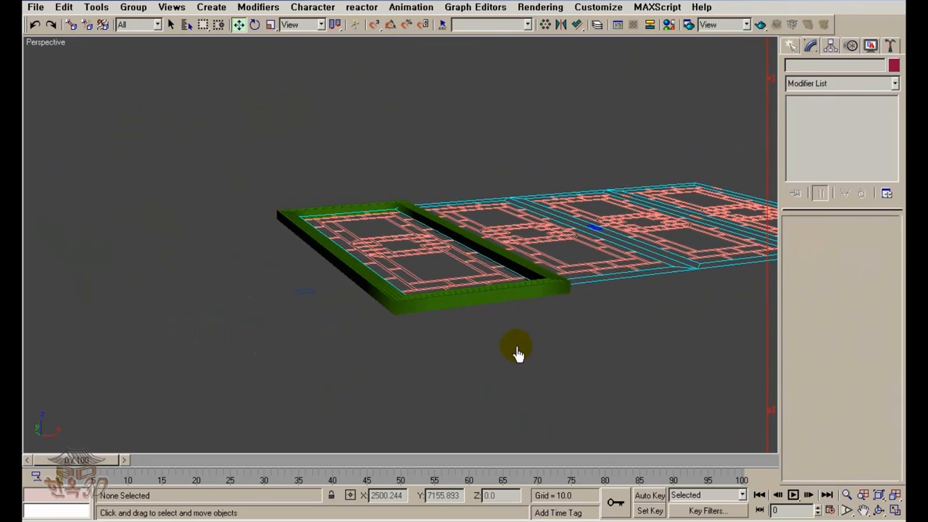
pyautogui.click(520, 349)
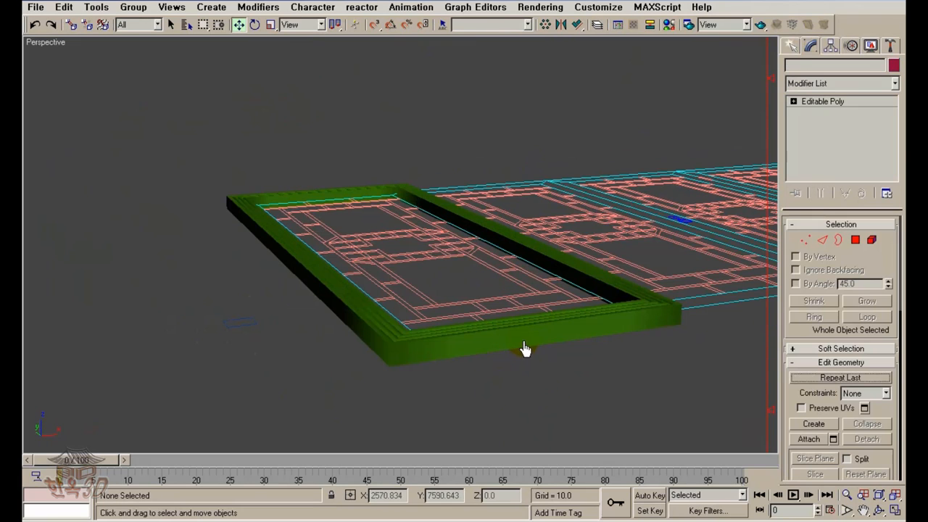
pyautogui.click(857, 241)
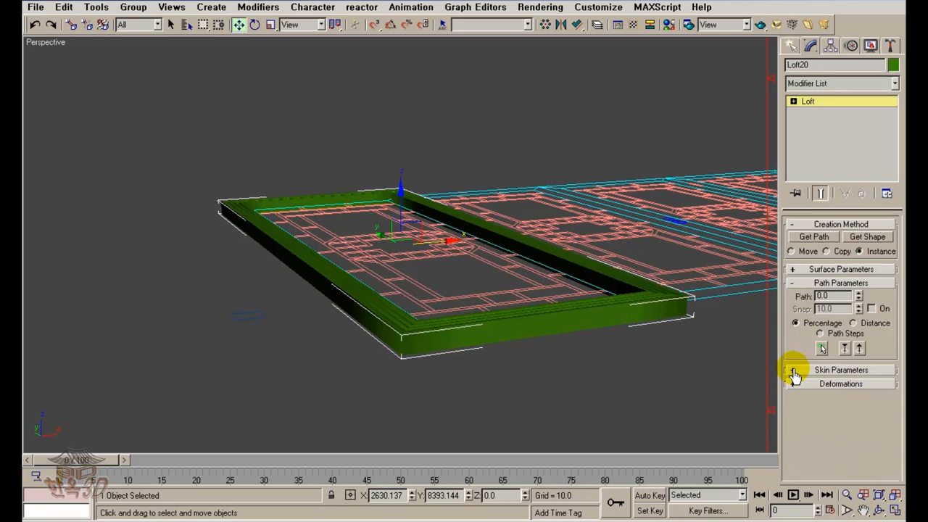
# Show the lofted frame's mesh edges and set the loft's path steps to 0
pyautogui.click(794, 372)
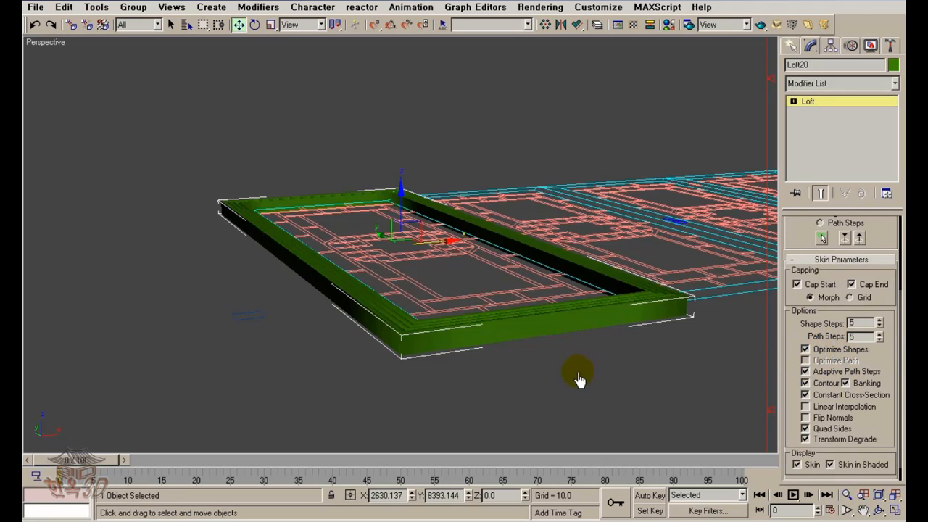
pyautogui.press('F4')
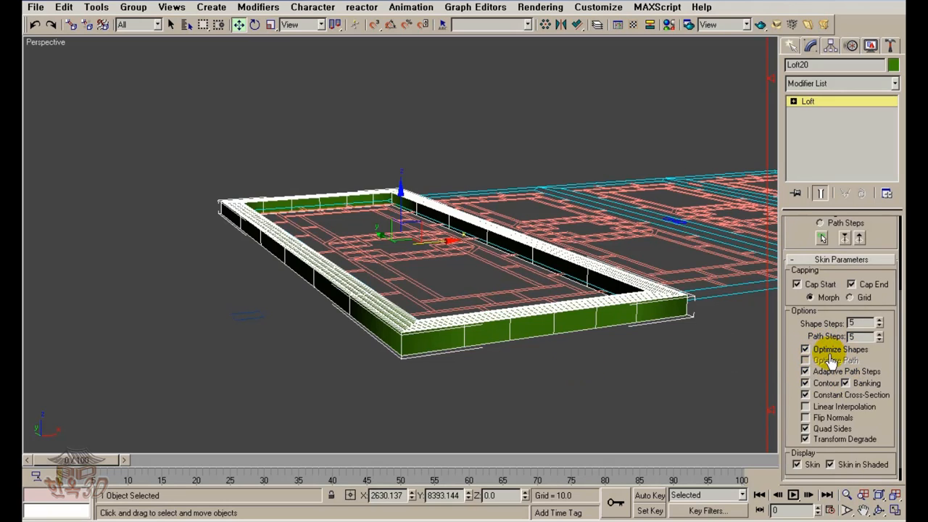
pyautogui.doubleClick(860, 338)
pyautogui.press('Return')
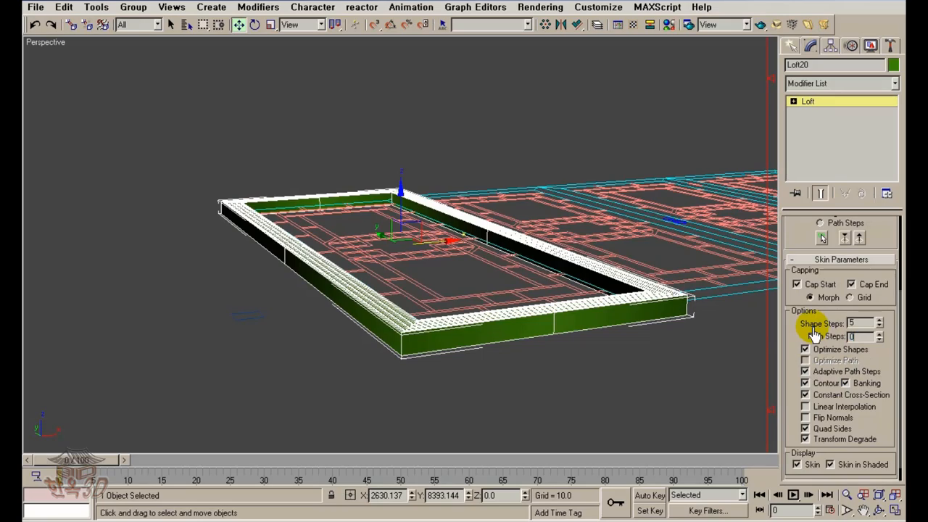
pyautogui.press('Return')
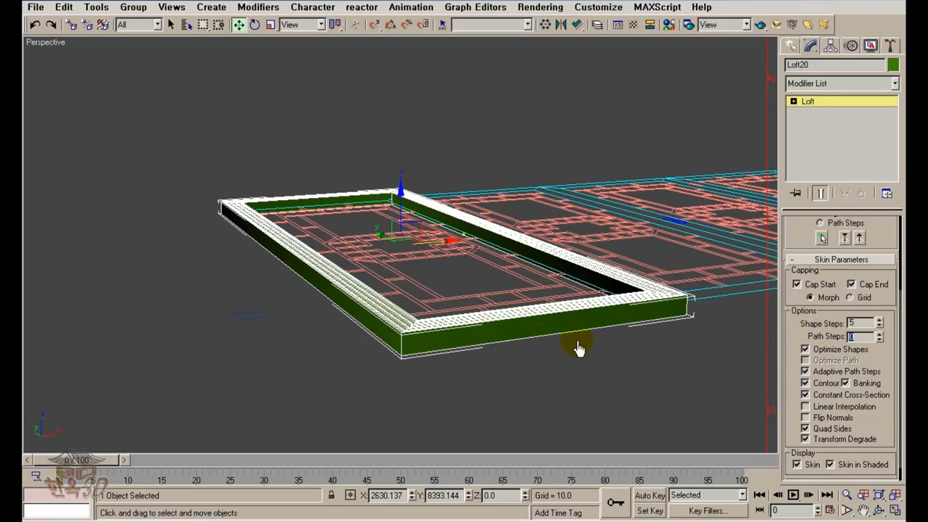
# Try 1 shape step on the frame loft, check its corner, and set the shape steps to 2
pyautogui.keyDown('alt'); pyautogui.moveTo(591, 359); pyautogui.dragTo(522, 235, button='middle'); pyautogui.keyUp('alt')
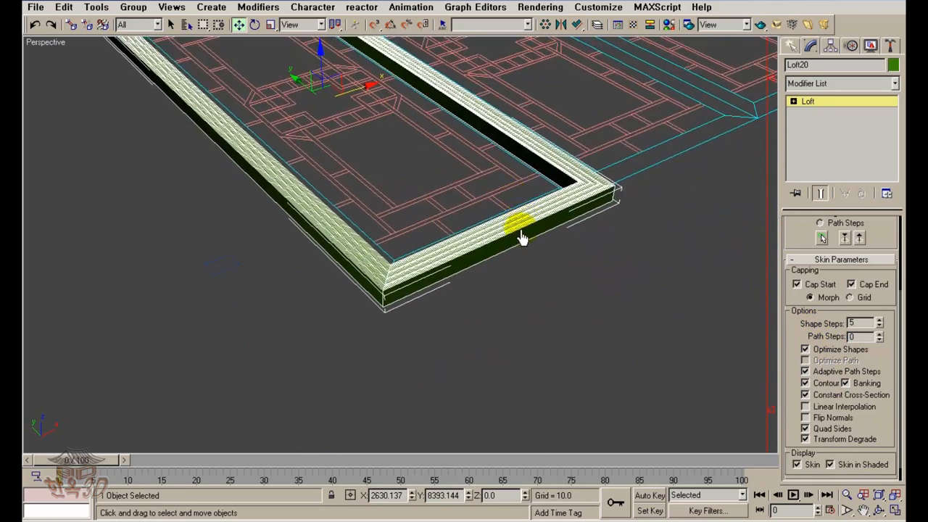
pyautogui.scroll(4, 522, 234)
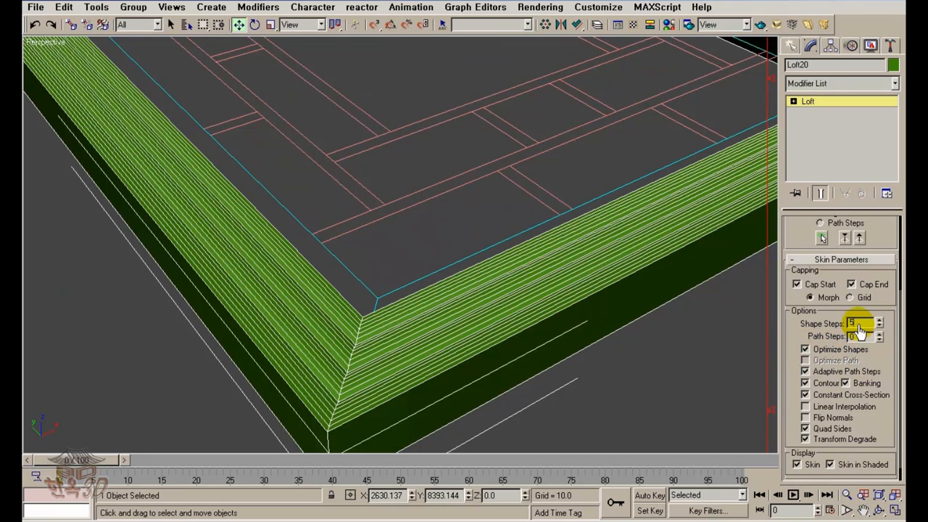
pyautogui.write('0')
pyautogui.press('Return')
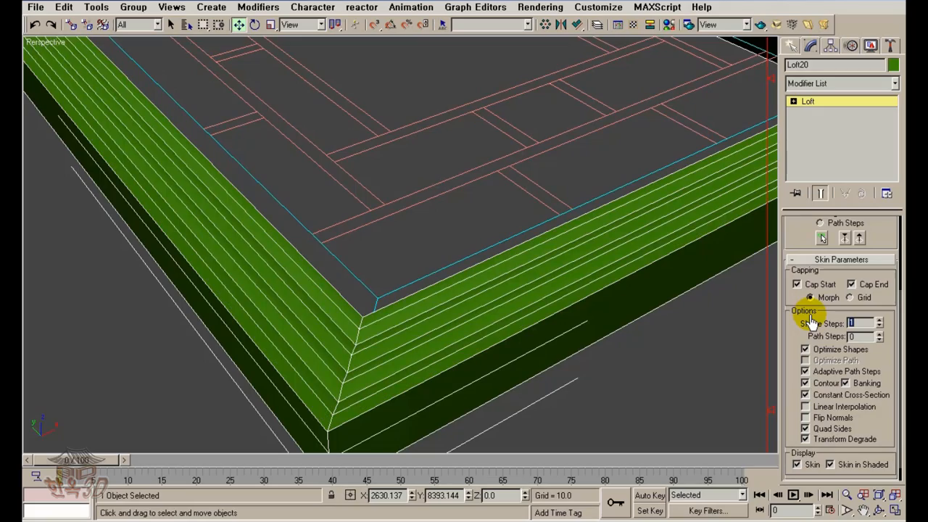
pyautogui.keyDown('alt'); pyautogui.moveTo(733, 285); pyautogui.dragTo(549, 312, button='middle'); pyautogui.keyUp('alt')
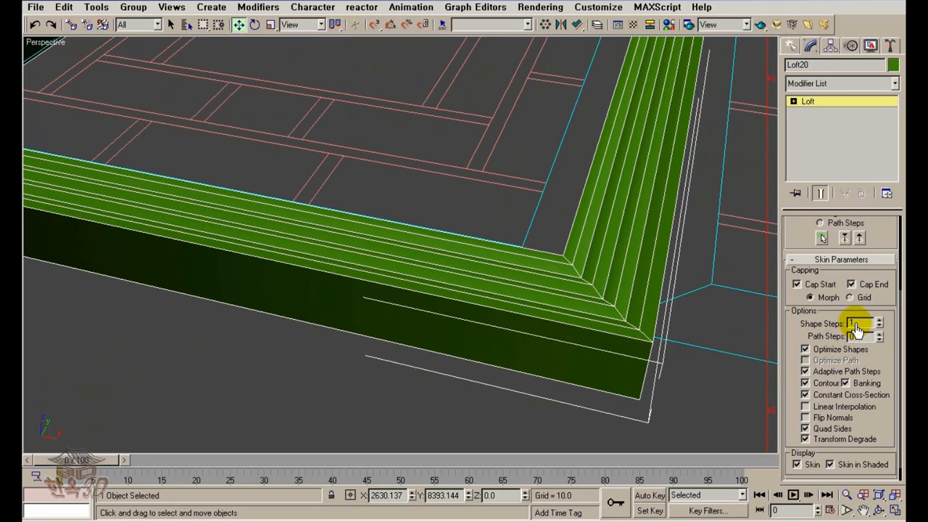
pyautogui.press('Return')
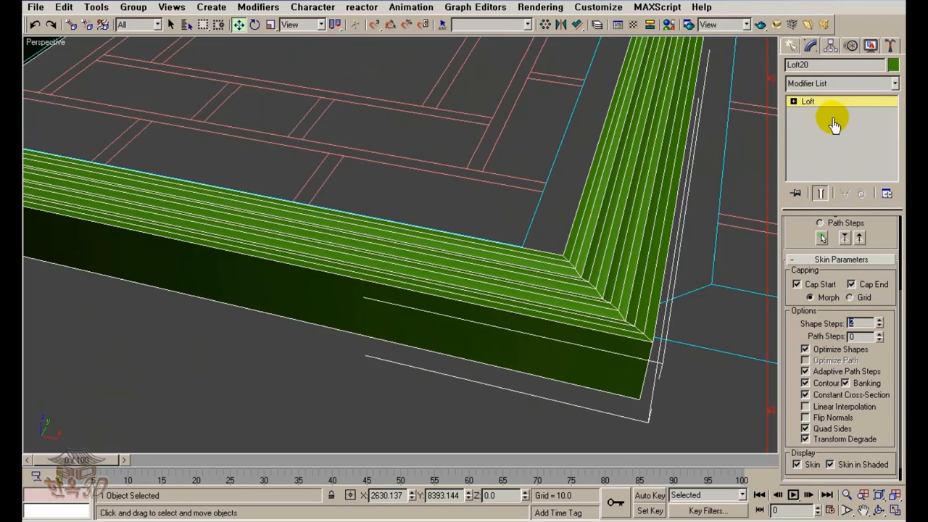
# Convert the lofted frame to an Editable Poly and hide its mesh edges
pyautogui.rightClick(810, 103)
pyautogui.click(725, 186)
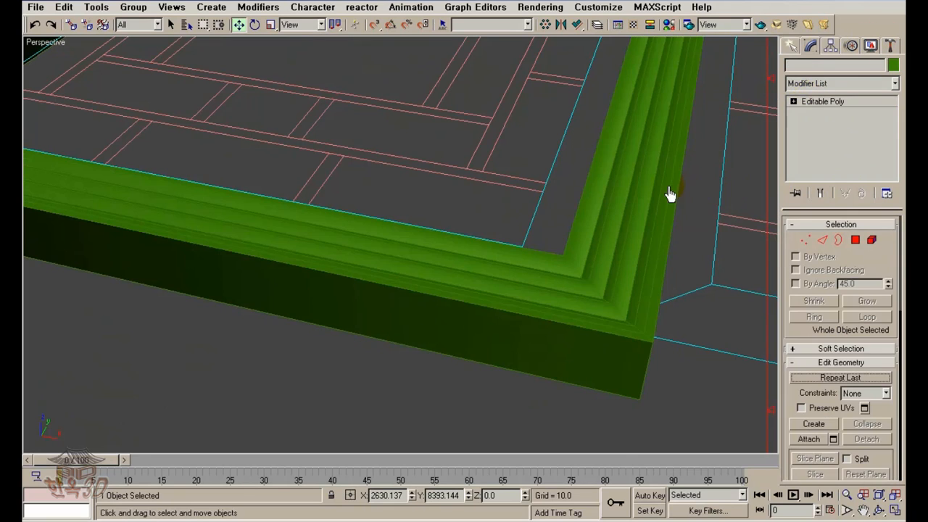
pyautogui.scroll(-10, 644, 253)
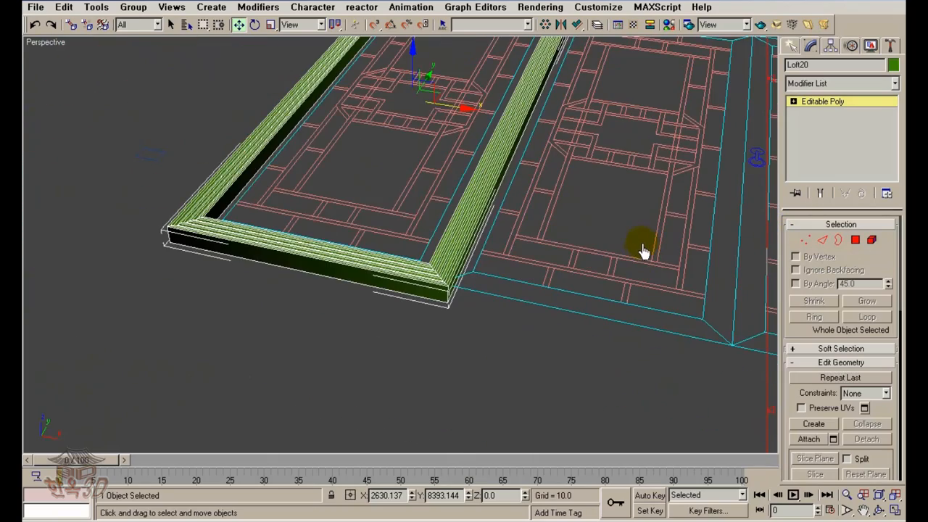
pyautogui.moveTo(627, 285); pyautogui.dragTo(624, 267, button='middle')
pyautogui.press('F4')
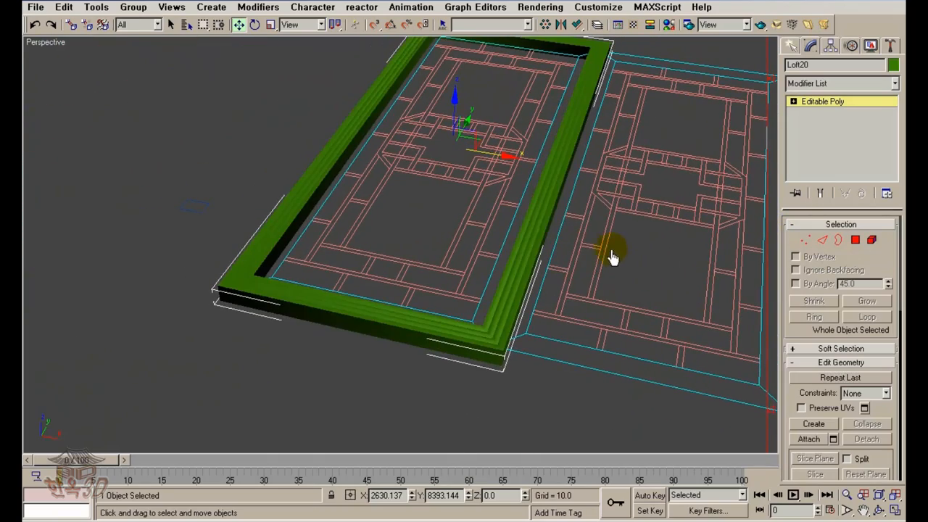
# Examine the lattice lines inside the first door frame from several angles and distances
pyautogui.keyDown('alt'); pyautogui.moveTo(564, 232); pyautogui.dragTo(519, 269, button='middle'); pyautogui.keyUp('alt')
pyautogui.scroll(8, 518, 270)
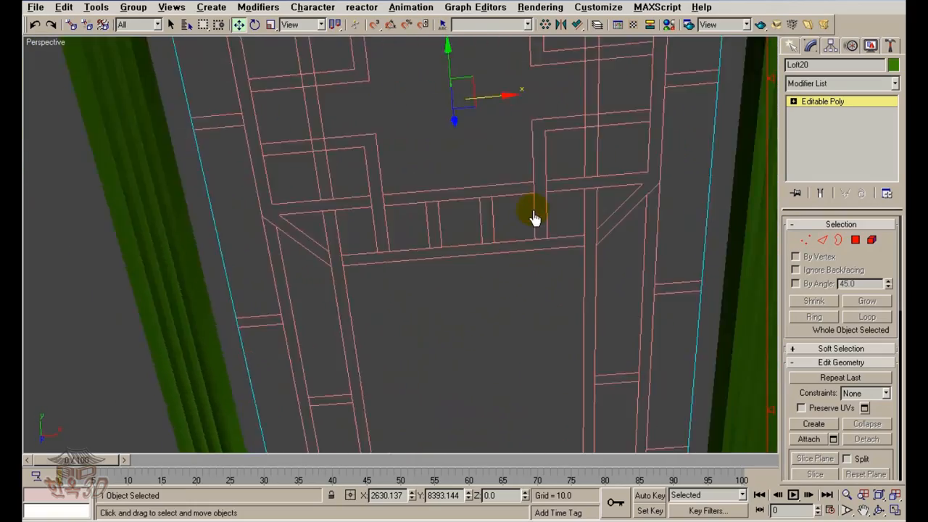
pyautogui.scroll(-8, 534, 205)
pyautogui.keyDown('alt'); pyautogui.moveTo(525, 228); pyautogui.dragTo(493, 268, button='middle'); pyautogui.keyUp('alt')
pyautogui.scroll(5, 504, 200)
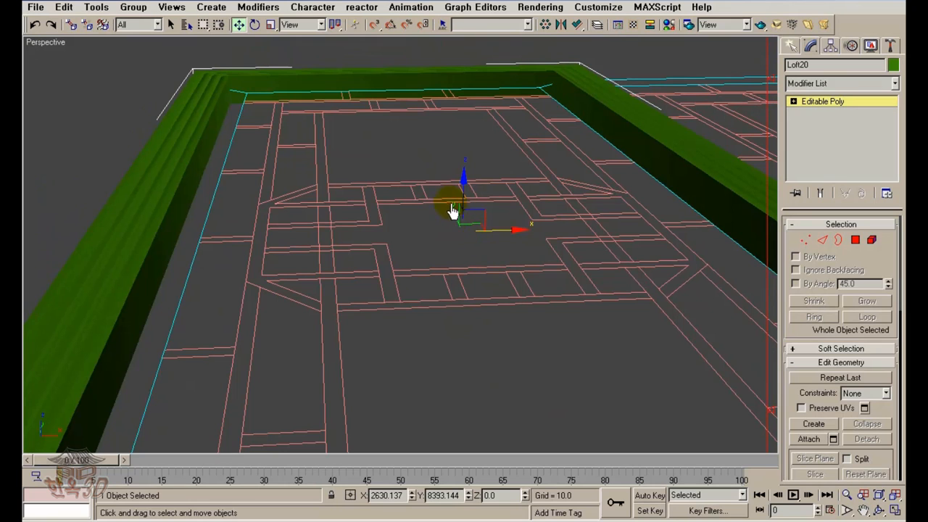
pyautogui.scroll(2, 452, 224)
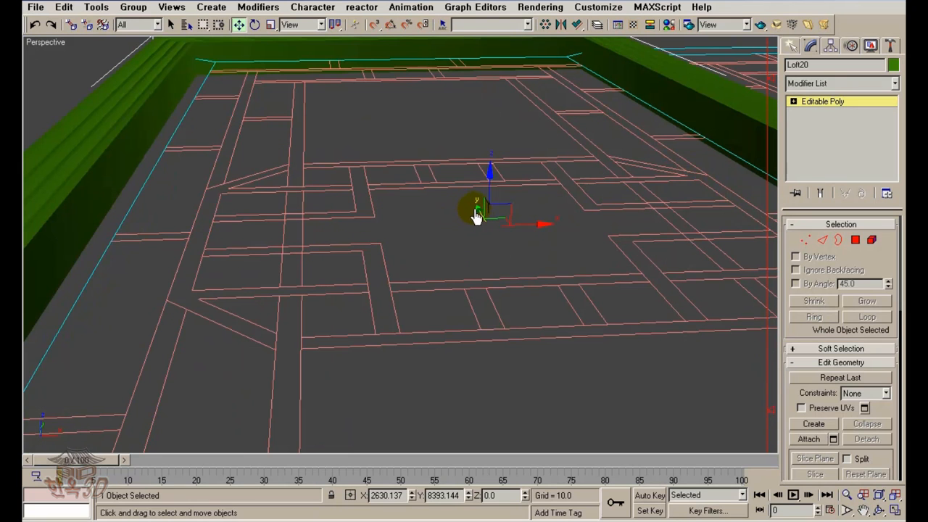
pyautogui.scroll(4, 478, 235)
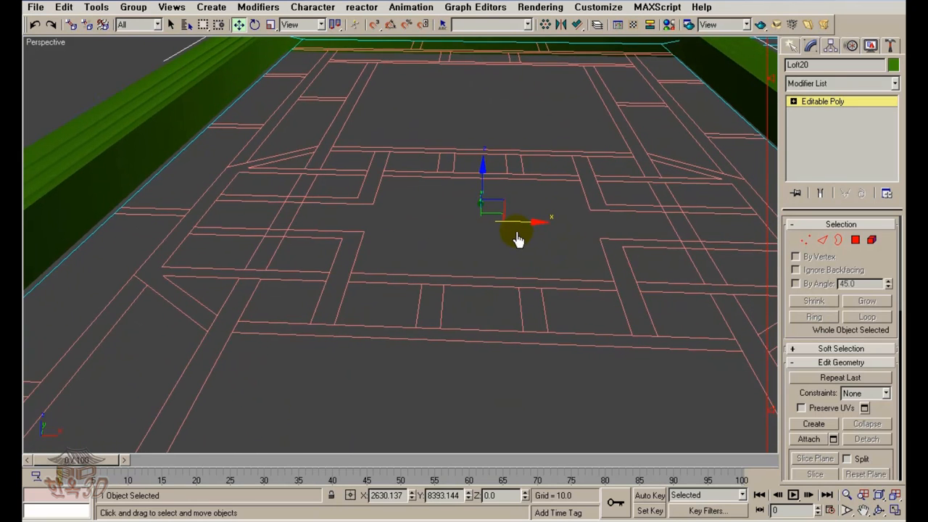
pyautogui.scroll(-5, 556, 250)
pyautogui.keyDown('alt'); pyautogui.moveTo(514, 238); pyautogui.dragTo(602, 213, button='middle'); pyautogui.keyUp('alt')
pyautogui.keyDown('alt'); pyautogui.moveTo(443, 223); pyautogui.dragTo(390, 210, button='middle'); pyautogui.keyUp('alt')
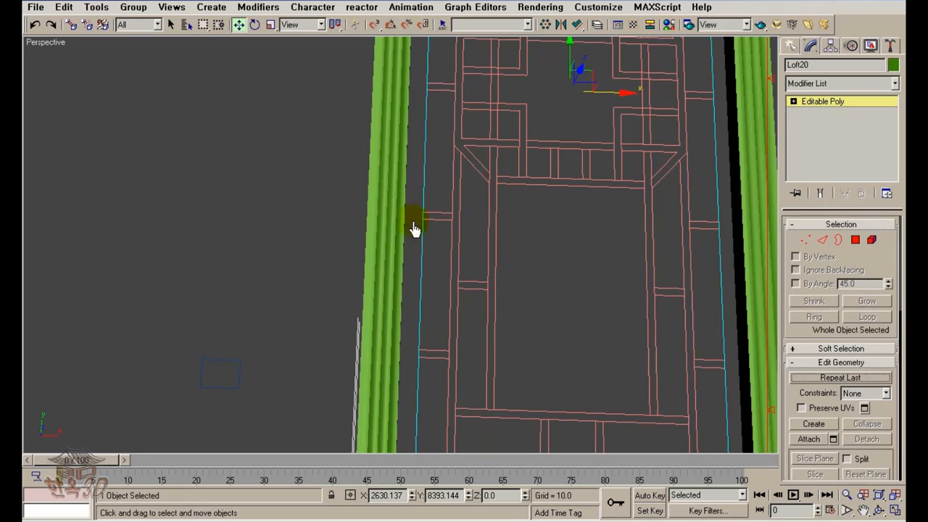
# Apply sub-material Material #27 of the 목재 multi/sub-object material to the lofted door frame
pyautogui.click(472, 276)
pyautogui.click(382, 269)
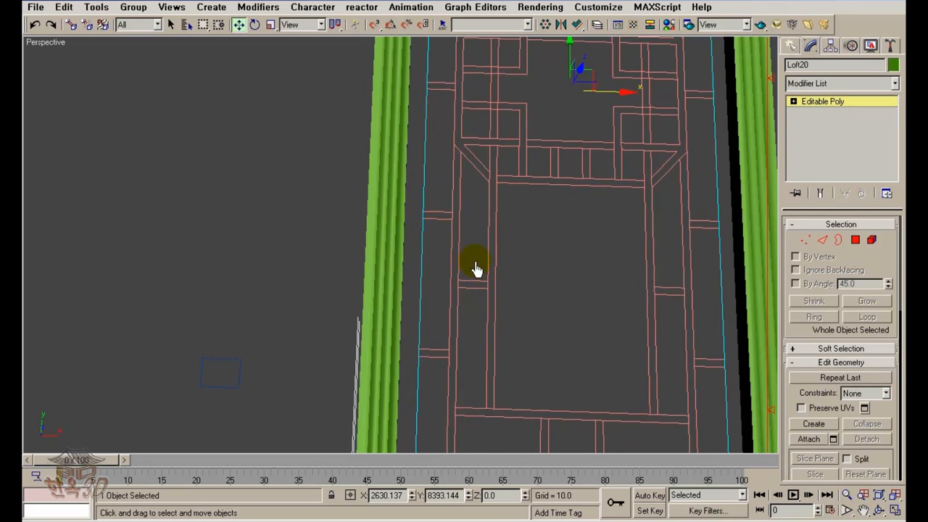
pyautogui.moveTo(476, 269); pyautogui.dragTo(457, 242, button='middle')
pyautogui.press('m')
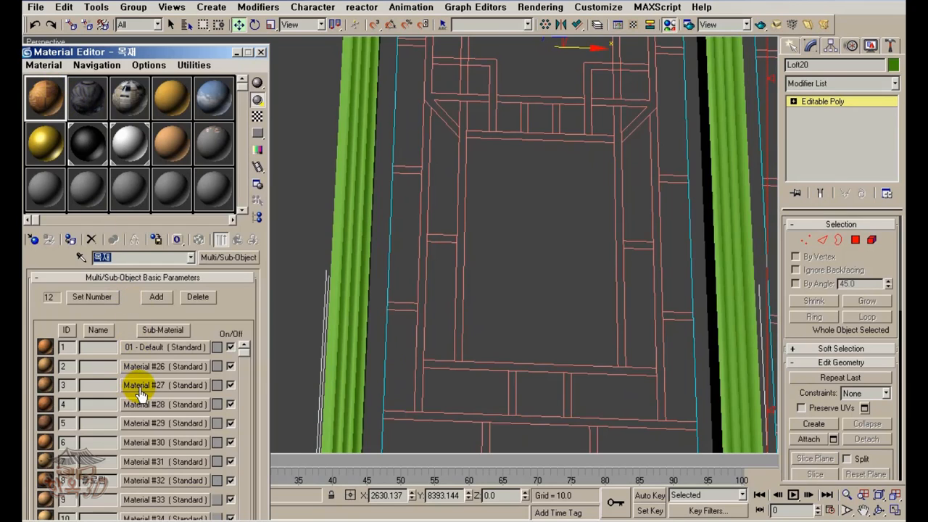
pyautogui.moveTo(140, 393); pyautogui.dragTo(380, 367)
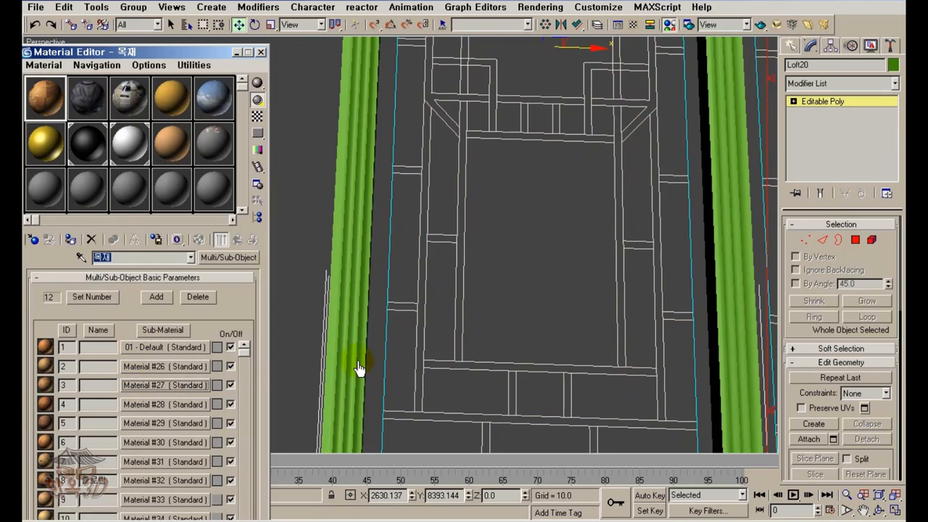
pyautogui.moveTo(156, 390); pyautogui.dragTo(332, 408)
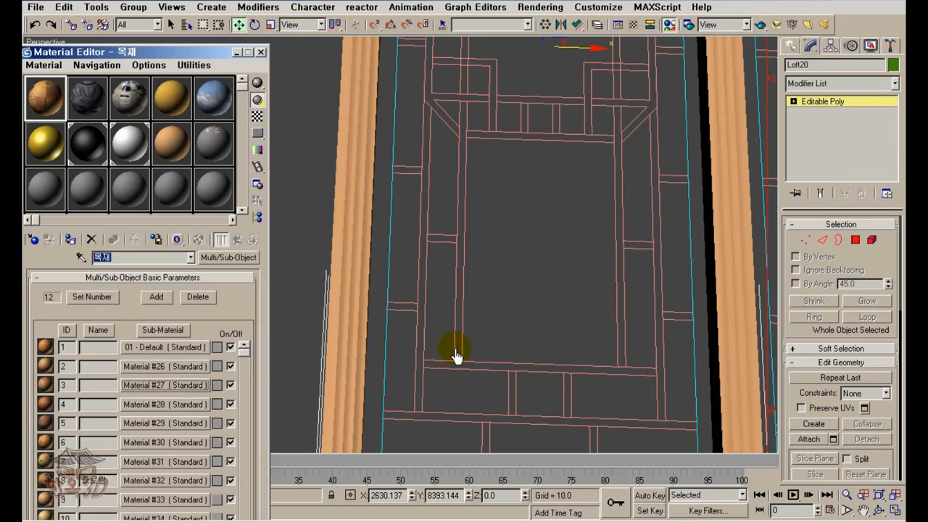
# Add a UVW Mapping modifier to the frame, activate its gizmo level, and set the mapping type to Box
pyautogui.hotkey('alt', 'u')
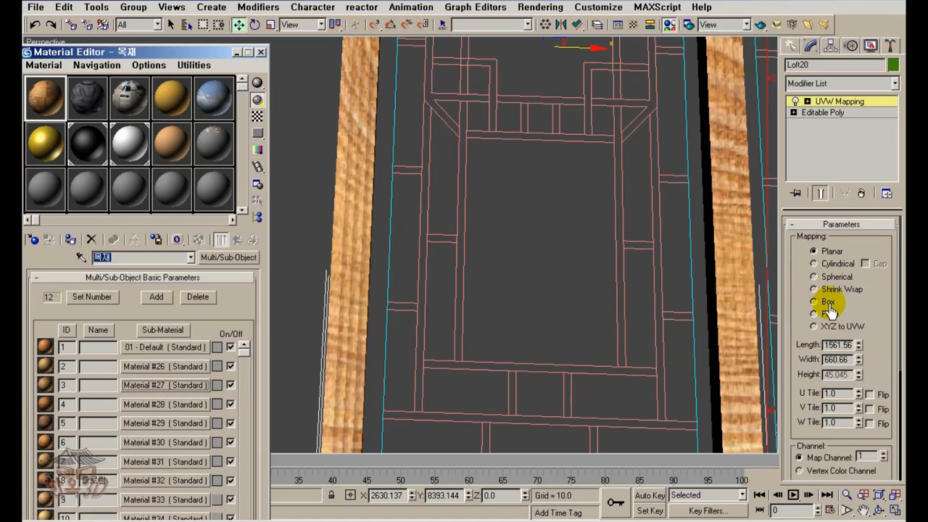
pyautogui.click(808, 102)
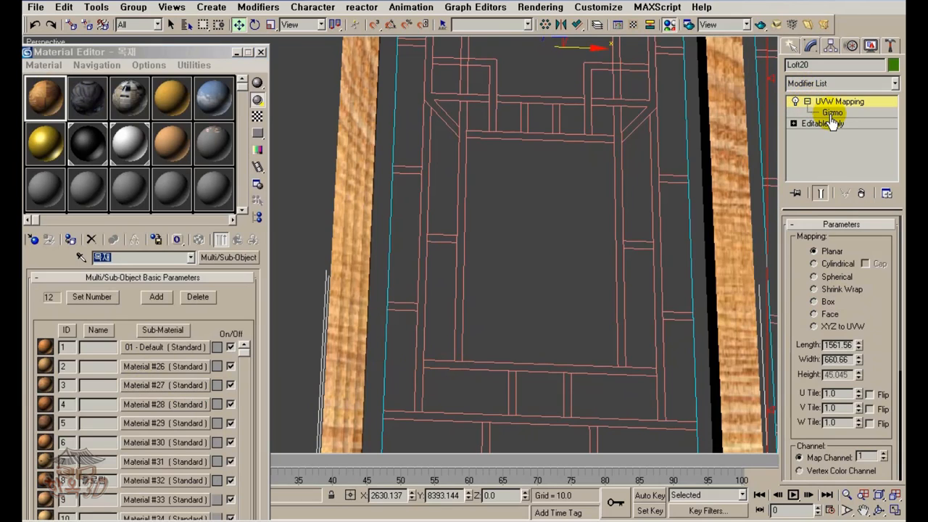
pyautogui.click(831, 114)
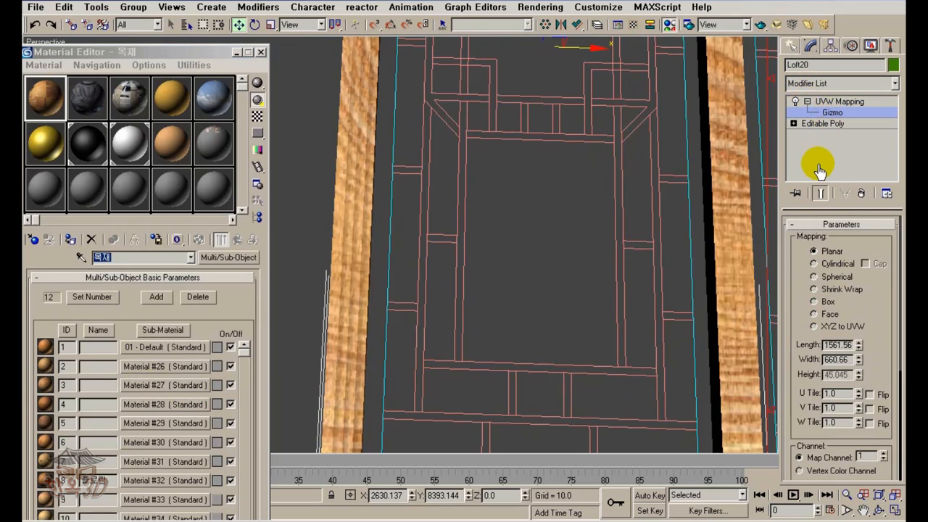
pyautogui.scroll(-5, 797, 317)
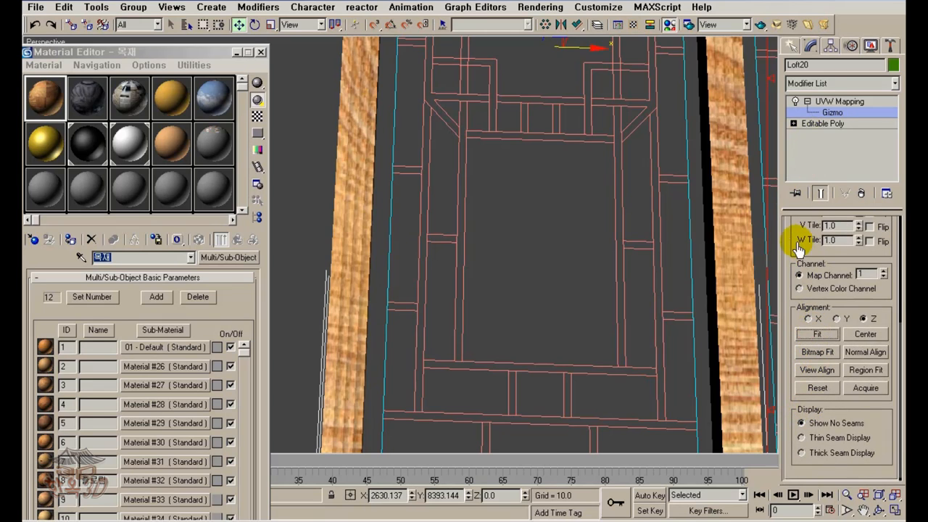
pyautogui.scroll(5, 814, 249)
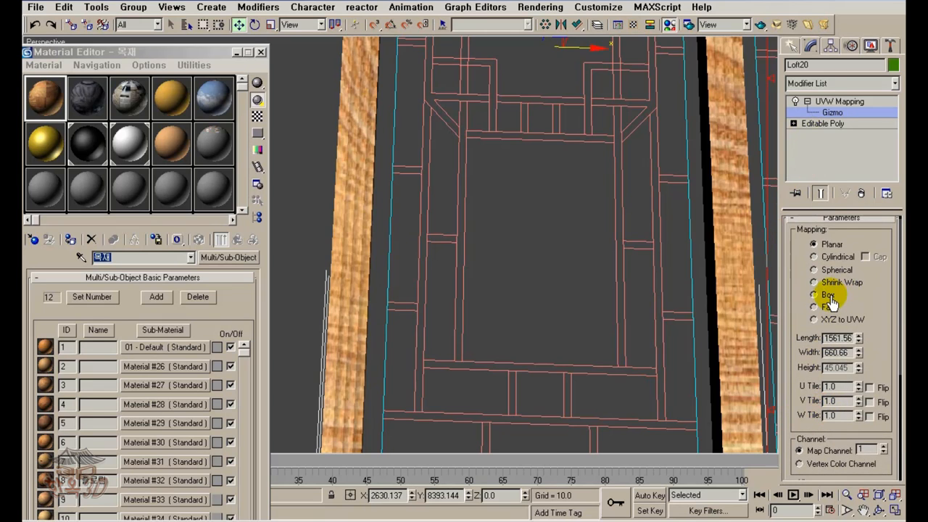
pyautogui.click(815, 294)
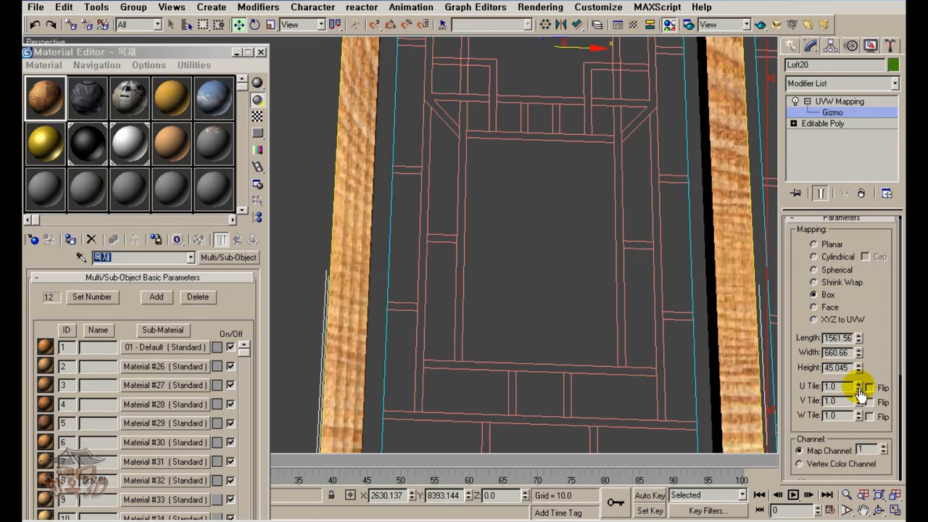
# Set the frame's UVW mapping tiling to 1.46 in U and 0.95 in V
pyautogui.scroll(-5, 540, 301)
pyautogui.moveTo(519, 295); pyautogui.dragTo(490, 296, button='middle')
pyautogui.keyDown('alt'); pyautogui.moveTo(458, 234); pyautogui.dragTo(496, 290, button='middle'); pyautogui.keyUp('alt')
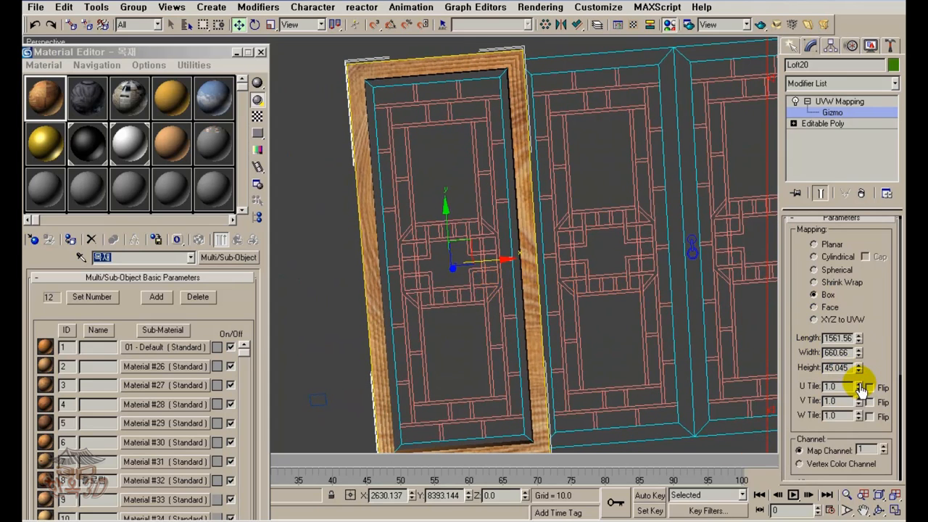
pyautogui.moveTo(860, 390); pyautogui.dragTo(850, 361)
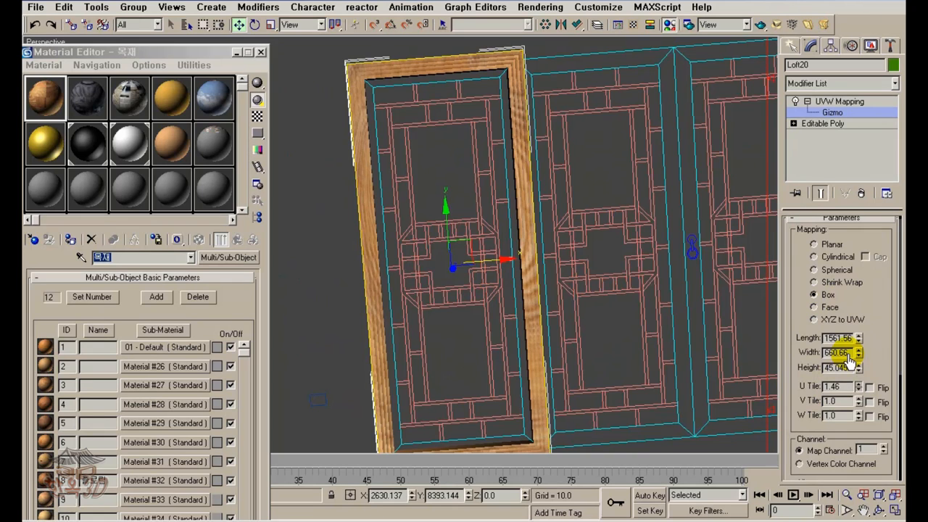
pyautogui.moveTo(860, 403)
pyautogui.mouseDown()
pyautogui.moveTo(849, 365)
pyautogui.moveTo(857, 410)
pyautogui.moveTo(852, 391)
pyautogui.mouseUp()
# Collapse the frame's whole modifier stack into the Editable Poly
pyautogui.click(826, 101)
pyautogui.rightClick(827, 101)
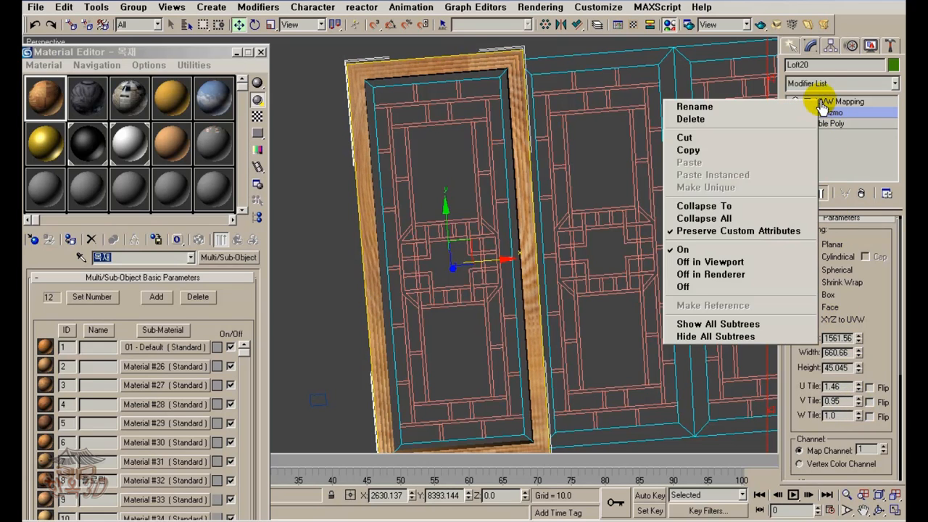
pyautogui.click(754, 218)
# Check the diffuse and bump maps assigned to Material #27, and close the Material Editor
pyautogui.scroll(5, 608, 278)
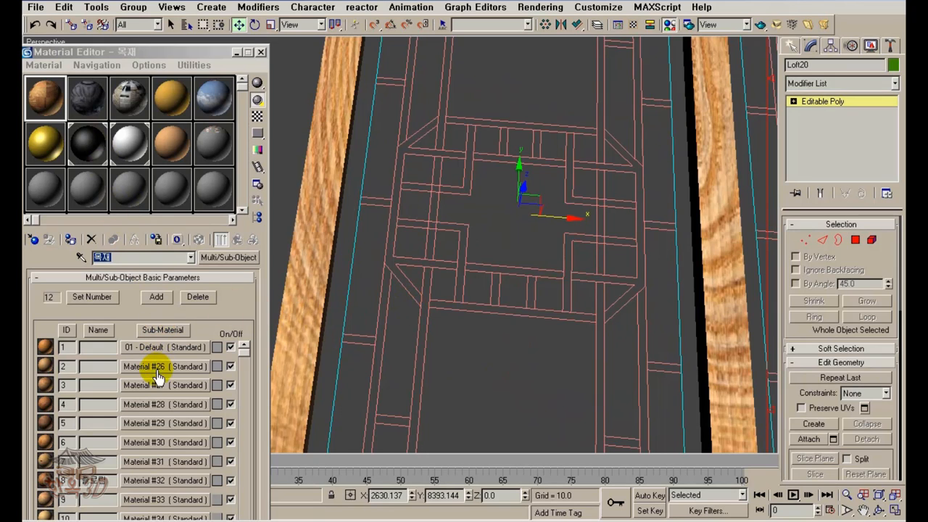
pyautogui.click(176, 390)
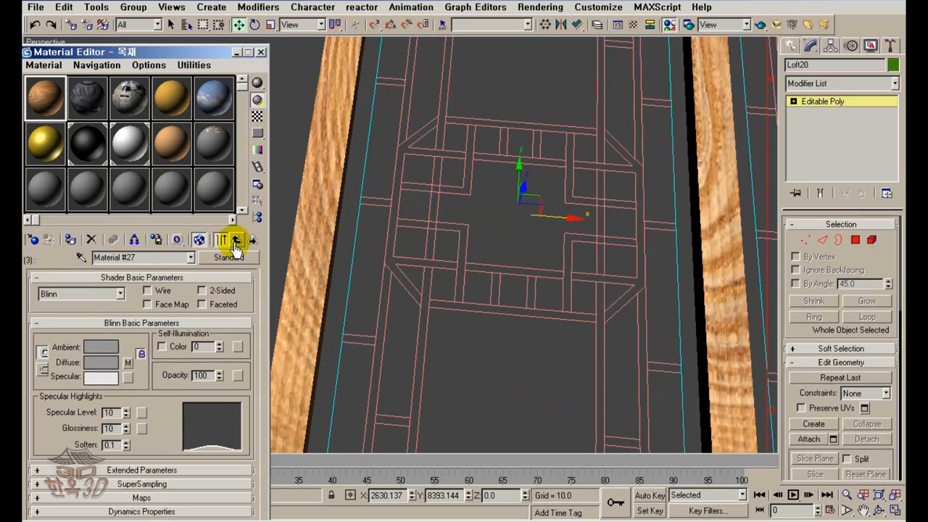
pyautogui.click(141, 497)
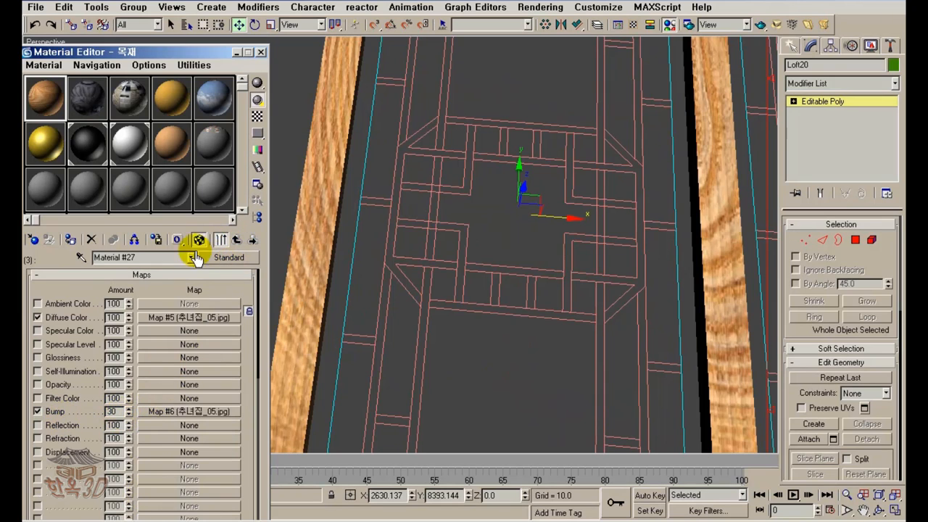
pyautogui.click(261, 53)
# Deselect the frame and examine its wood grain along the stiles and at the lower corners from several angles
pyautogui.click(277, 142)
pyautogui.keyDown('alt'); pyautogui.moveTo(307, 185); pyautogui.dragTo(325, 236, button='middle'); pyautogui.keyUp('alt')
pyautogui.scroll(-3, 426, 247)
pyautogui.scroll(-3, 429, 249)
pyautogui.keyDown('alt'); pyautogui.moveTo(428, 248); pyautogui.dragTo(555, 245, button='middle'); pyautogui.keyUp('alt')
pyautogui.scroll(5, 376, 274)
pyautogui.scroll(5, 452, 261)
pyautogui.scroll(-4, 454, 263)
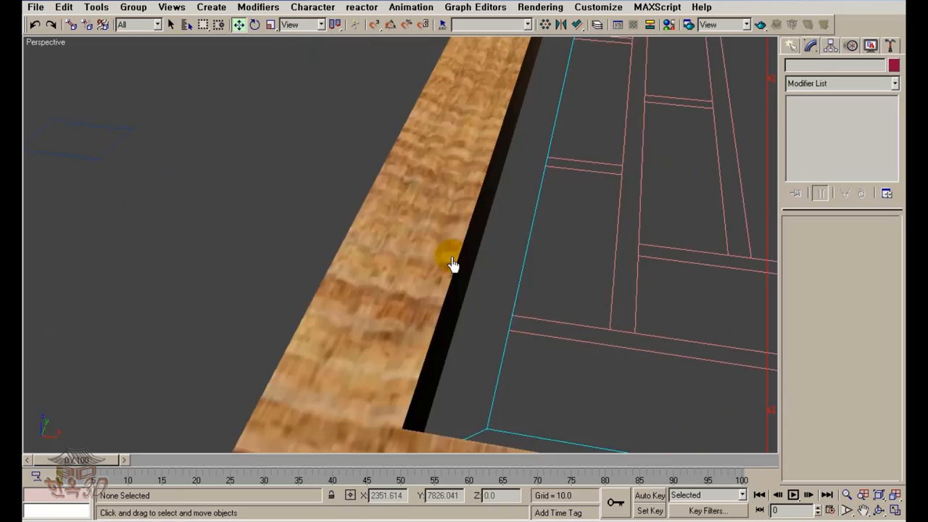
pyautogui.keyDown('alt'); pyautogui.moveTo(453, 263); pyautogui.dragTo(485, 366, button='middle'); pyautogui.keyUp('alt')
pyautogui.scroll(-8, 390, 335)
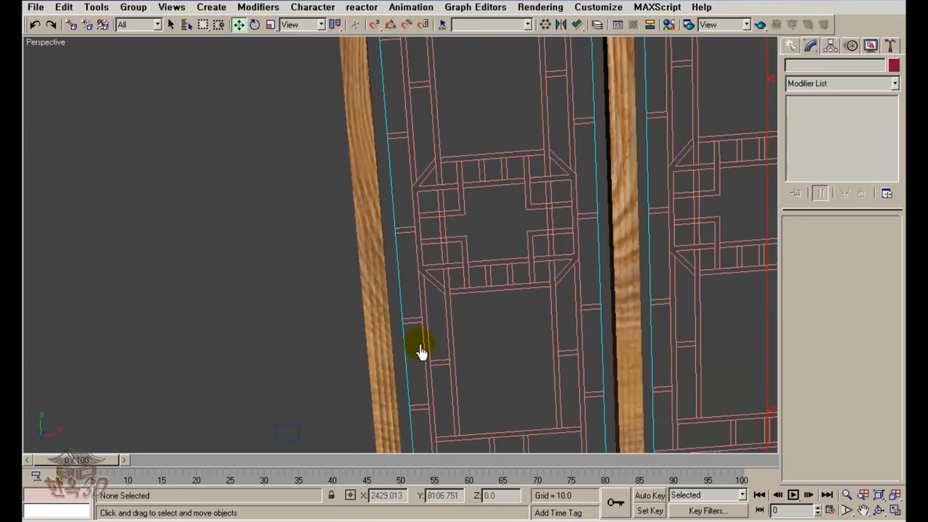
pyautogui.scroll(3, 392, 328)
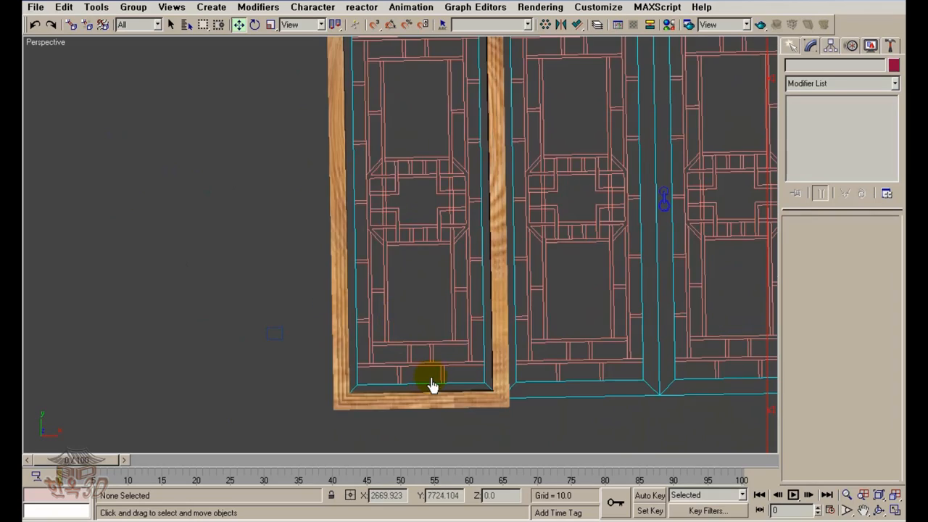
pyautogui.keyDown('alt'); pyautogui.moveTo(431, 384); pyautogui.dragTo(448, 368, button='middle'); pyautogui.keyUp('alt')
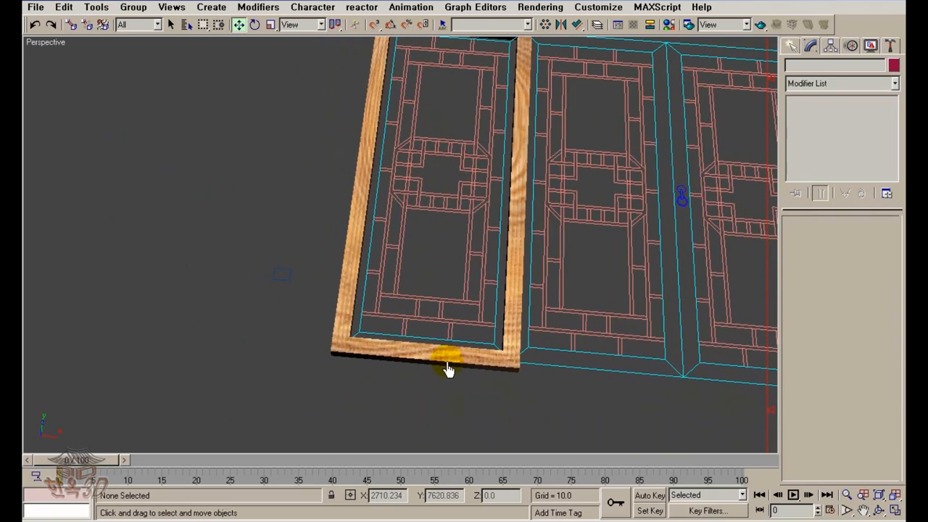
# In a wireframe Top view, select all vertices at the two upper corners of the first door's frame
pyautogui.click(448, 367)
pyautogui.moveTo(505, 410); pyautogui.dragTo(533, 408, button='middle')
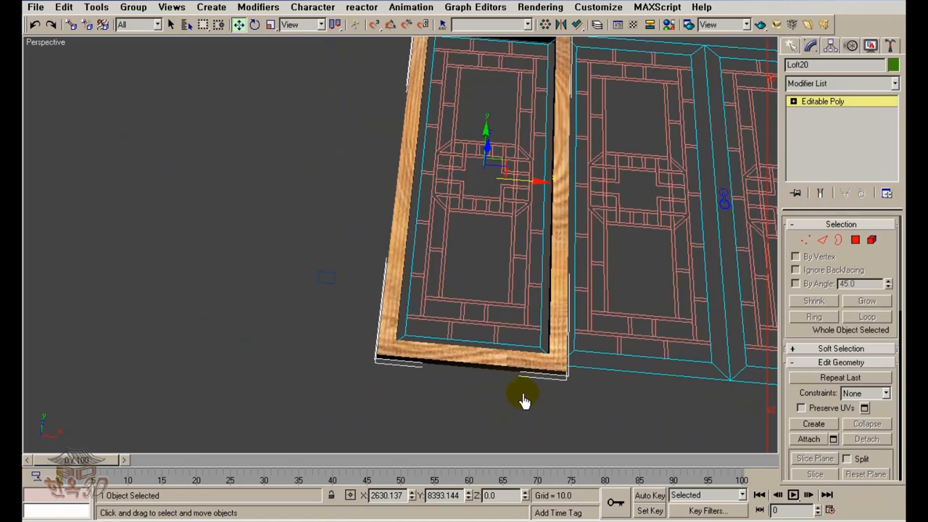
pyautogui.press('t')
pyautogui.scroll(-8, 500, 388)
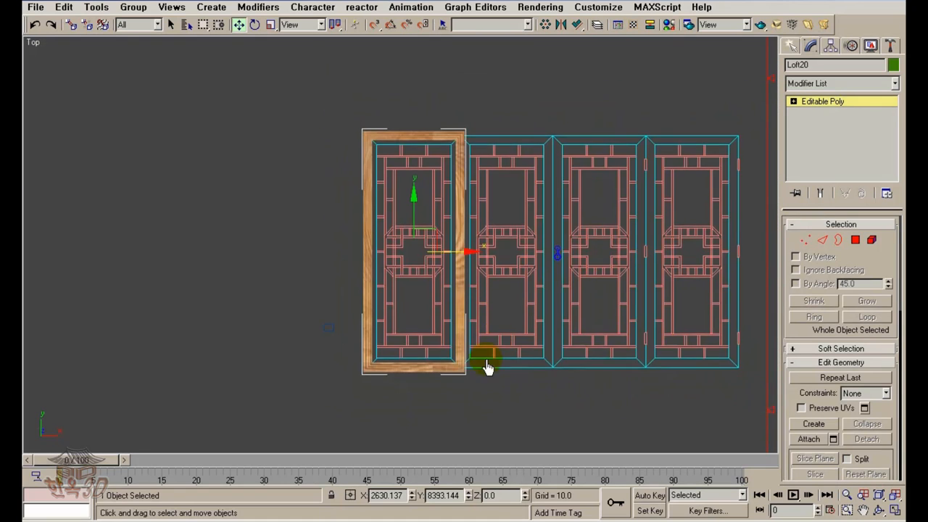
pyautogui.scroll(4, 466, 283)
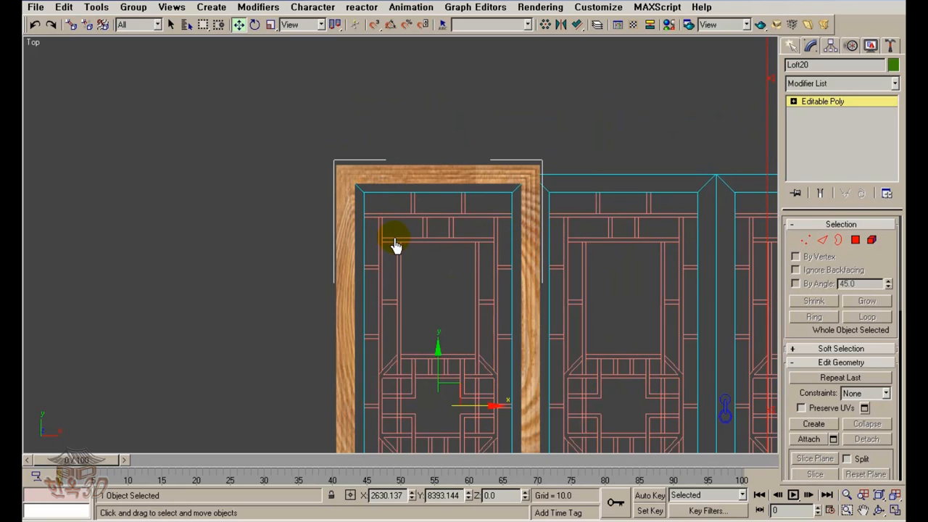
pyautogui.moveTo(534, 224); pyautogui.dragTo(513, 221, button='middle')
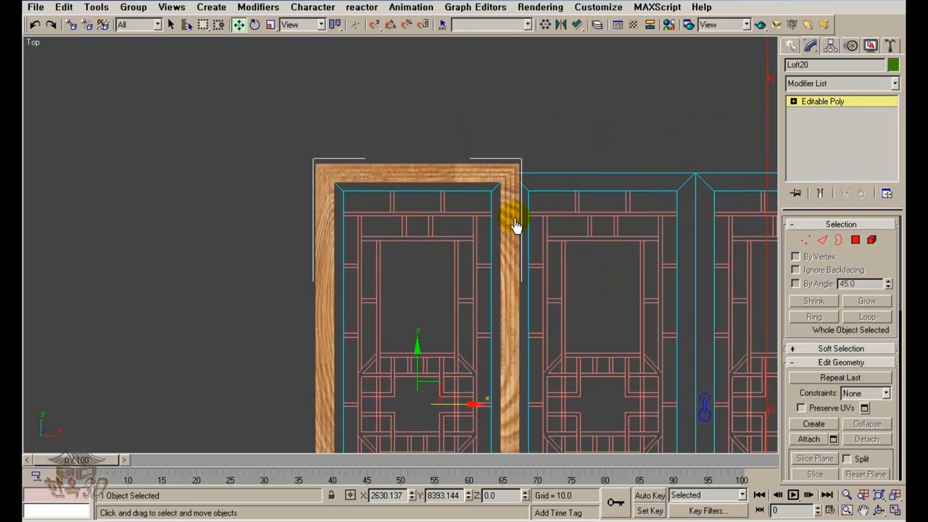
pyautogui.click(793, 102)
pyautogui.click(819, 113)
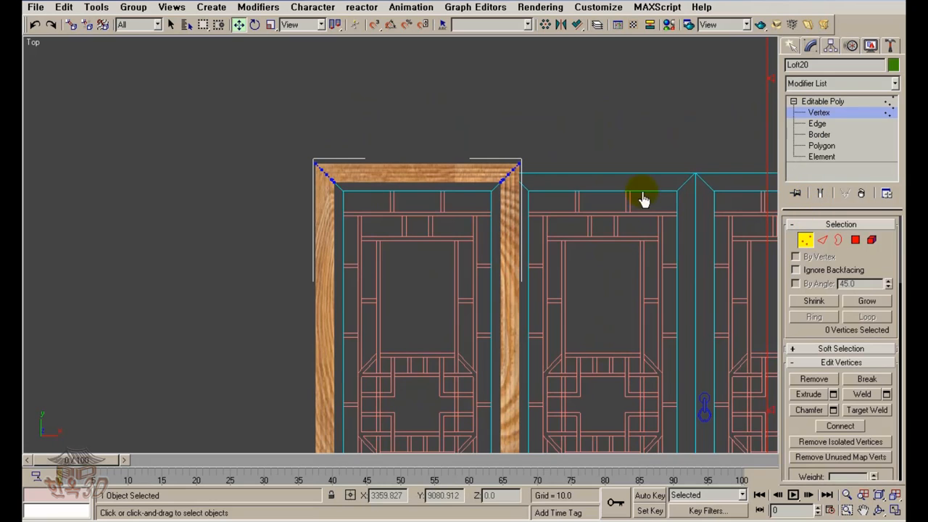
pyautogui.press('F3')
pyautogui.moveTo(570, 235)
pyautogui.mouseDown(button='middle')
pyautogui.moveTo(300, 180)
pyautogui.moveTo(400, 209)
pyautogui.moveTo(406, 267)
pyautogui.mouseUp(button='middle')
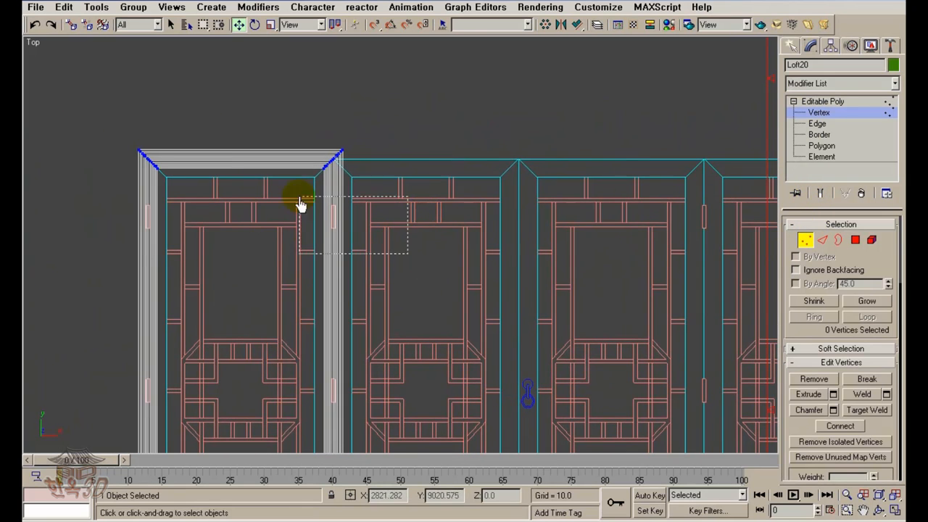
pyautogui.moveTo(86, 75); pyautogui.dragTo(399, 174)
pyautogui.scroll(3, 420, 120)
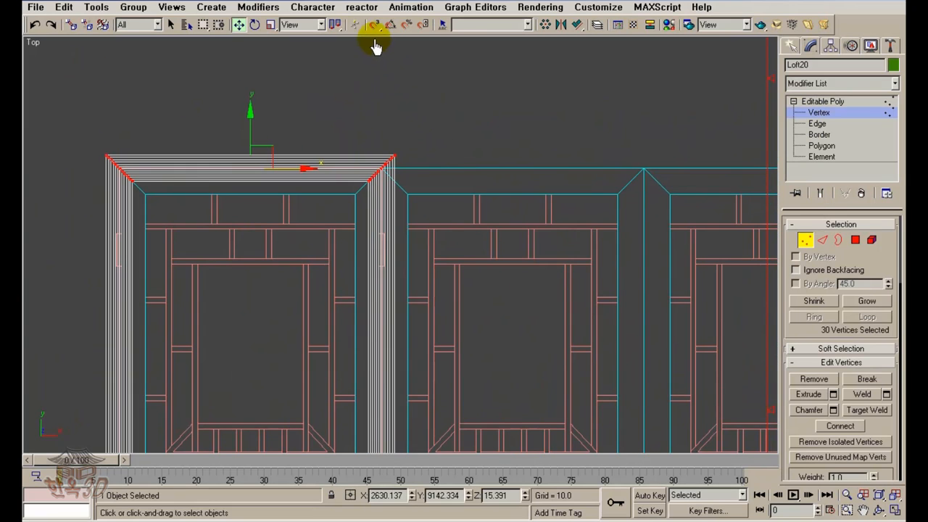
# Turn on snapping and move the selected vertices so the frame's upper-right outer corner meets the door outline's corner
pyautogui.moveTo(438, 140); pyautogui.dragTo(438, 168, button='middle')
pyautogui.scroll(4, 438, 171)
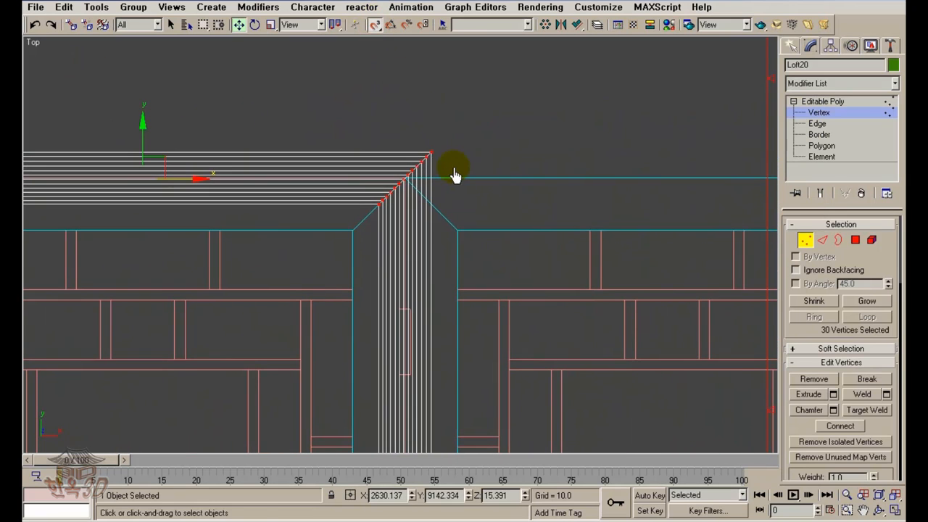
pyautogui.moveTo(431, 157); pyautogui.dragTo(411, 193)
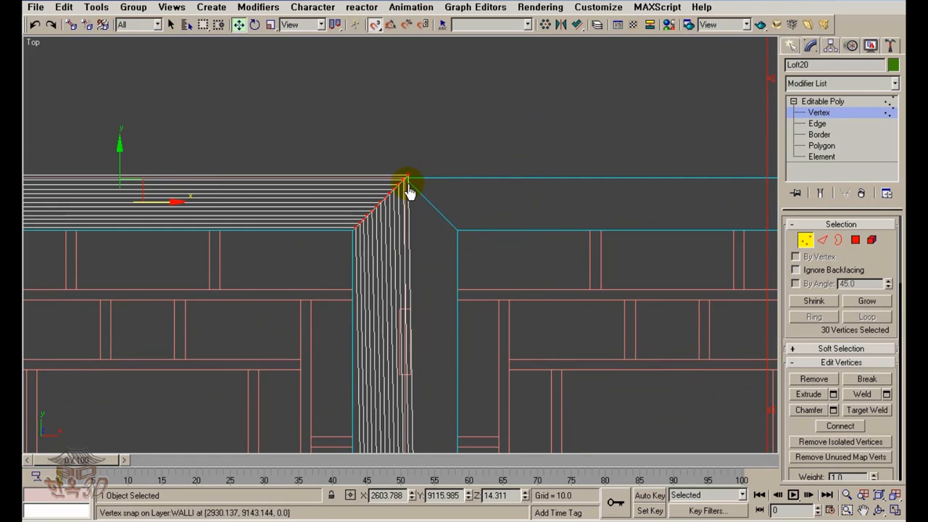
pyautogui.scroll(4, 417, 190)
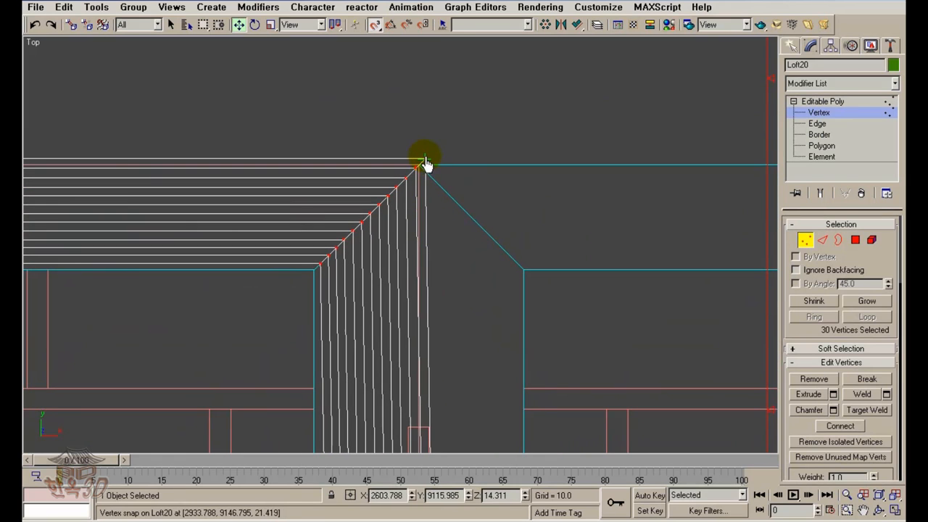
pyautogui.scroll(-3, 420, 174)
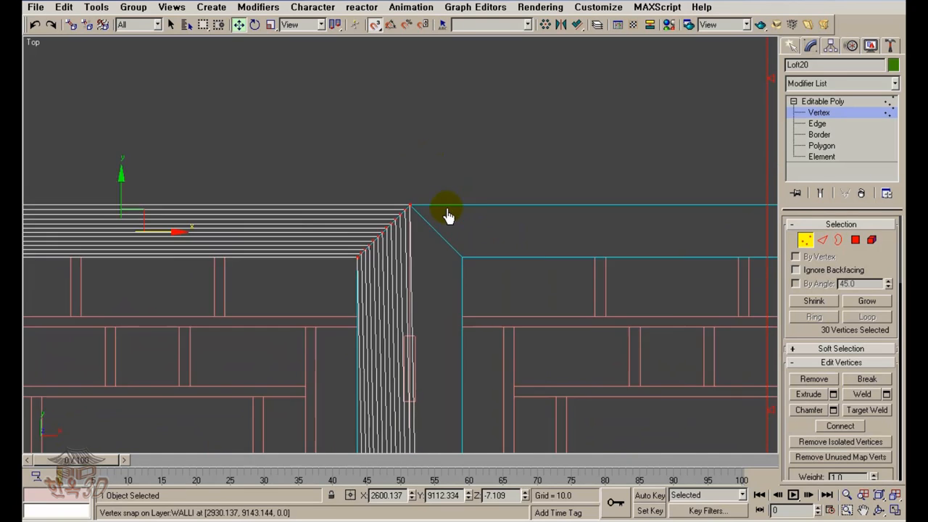
# Select the frame's upper-left corner vertices and snap them onto the upper-left corner of the door outline
pyautogui.scroll(-3, 446, 210)
pyautogui.moveTo(288, 286); pyautogui.dragTo(470, 266, button='middle')
pyautogui.scroll(2, 469, 265)
pyautogui.moveTo(467, 266); pyautogui.dragTo(326, 157)
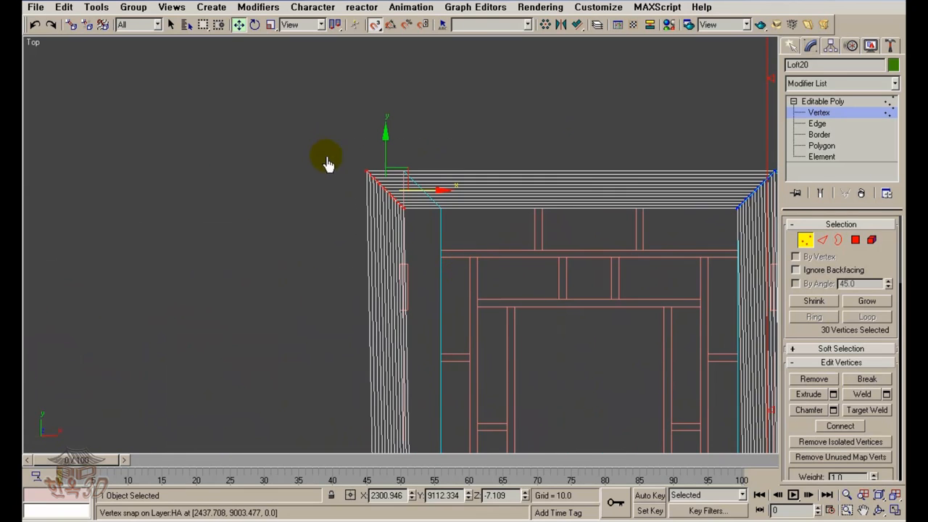
pyautogui.scroll(3, 383, 181)
pyautogui.moveTo(382, 182); pyautogui.dragTo(383, 311, button='middle')
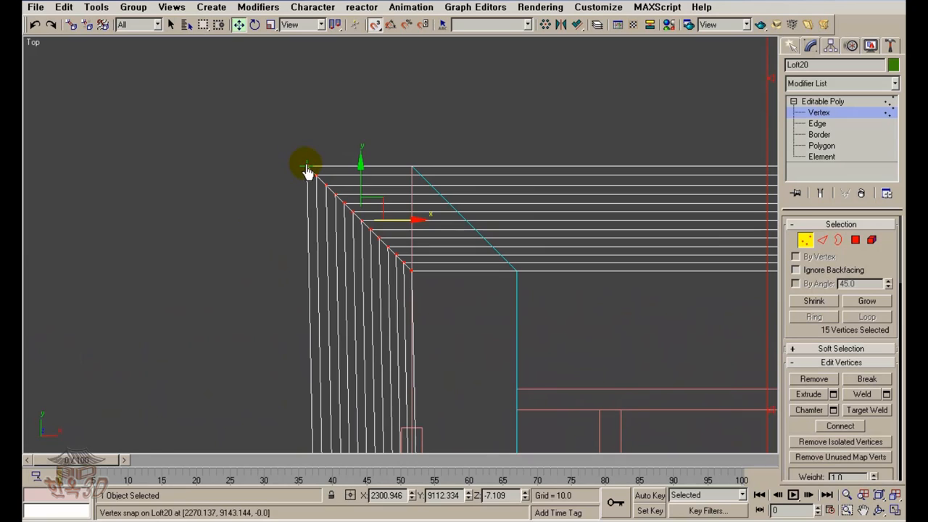
pyautogui.moveTo(306, 166); pyautogui.dragTo(413, 168)
pyautogui.scroll(-2, 418, 194)
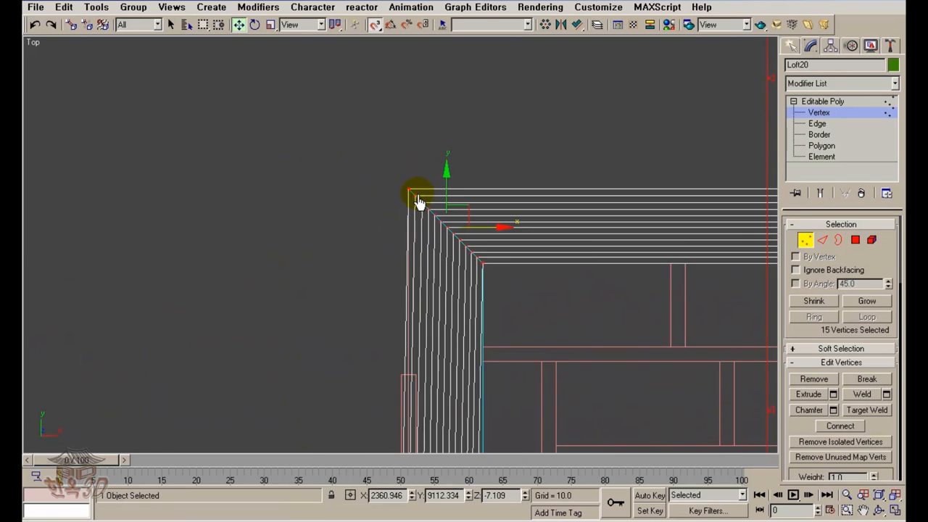
# Select the frame's lower-left corner vertices and snap them onto the lower-left corner of the first door's outline
pyautogui.scroll(-4, 421, 203)
pyautogui.moveTo(472, 333); pyautogui.dragTo(428, 158, button='middle')
pyautogui.scroll(-3, 427, 157)
pyautogui.moveTo(455, 225); pyautogui.dragTo(440, 6, button='middle')
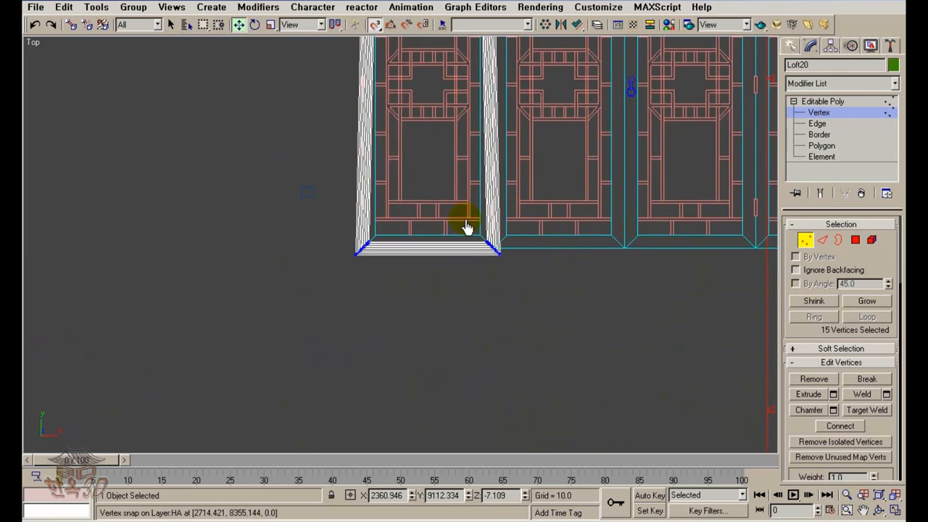
pyautogui.scroll(2, 450, 247)
pyautogui.moveTo(275, 208); pyautogui.dragTo(392, 291)
pyautogui.scroll(4, 393, 291)
pyautogui.moveTo(251, 301); pyautogui.dragTo(382, 302, button='middle')
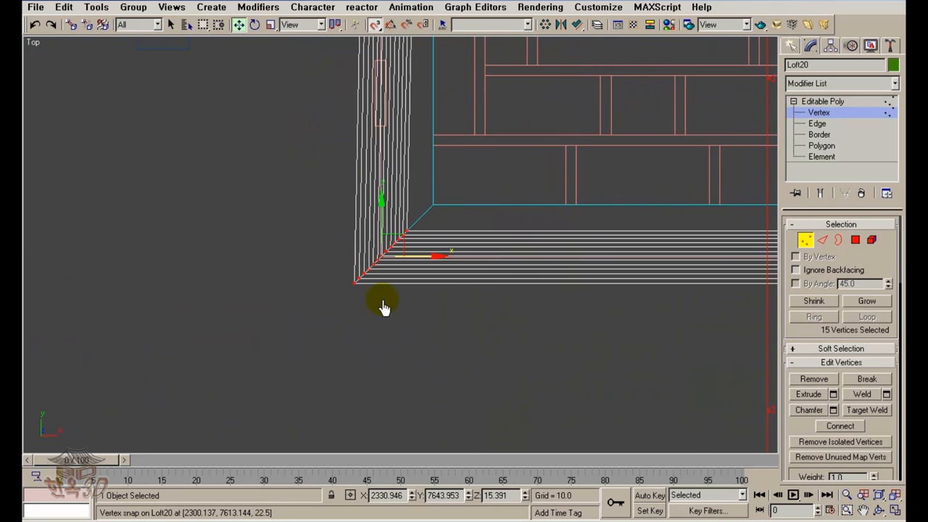
pyautogui.moveTo(355, 290); pyautogui.dragTo(381, 264)
pyautogui.scroll(6, 391, 305)
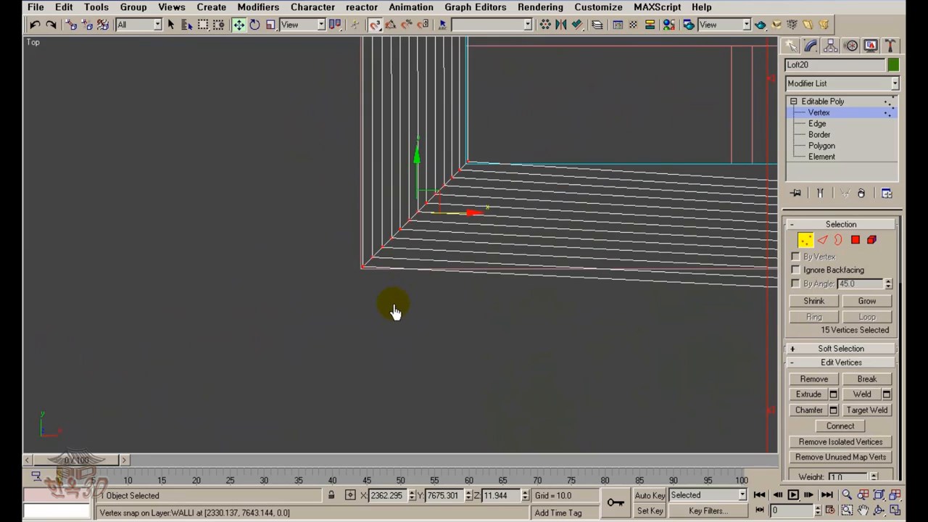
pyautogui.moveTo(343, 319); pyautogui.dragTo(452, 297, button='middle')
pyautogui.scroll(4, 452, 303)
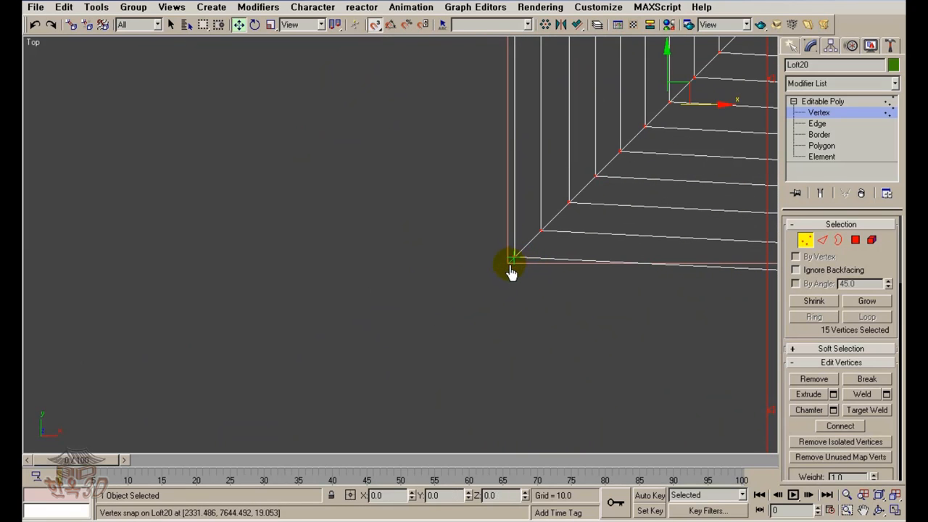
# Snap the frame's lower-right corner vertices onto the outline corner shared with the second door, and clear the vertex selection
pyautogui.scroll(-8, 511, 290)
pyautogui.moveTo(621, 325); pyautogui.dragTo(483, 353, button='middle')
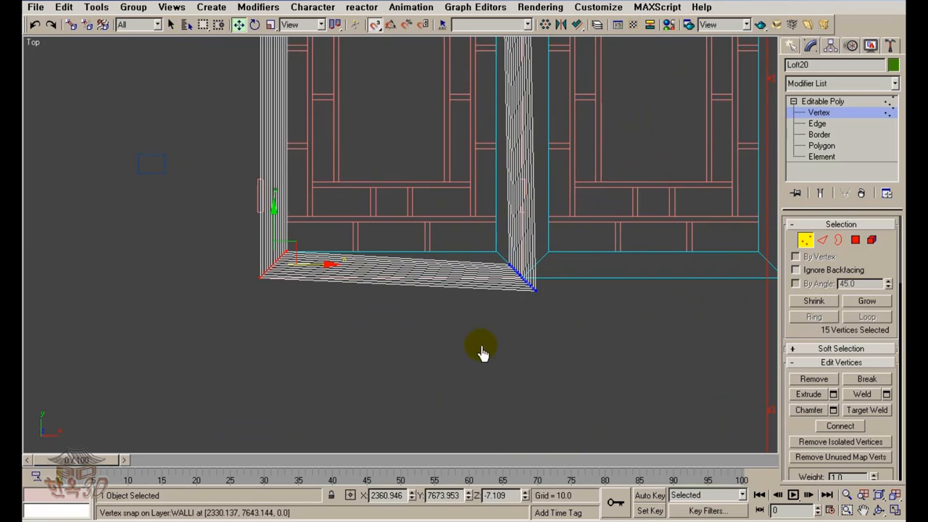
pyautogui.moveTo(426, 200); pyautogui.dragTo(557, 313)
pyautogui.scroll(5, 466, 276)
pyautogui.moveTo(501, 295); pyautogui.dragTo(197, 226, button='middle')
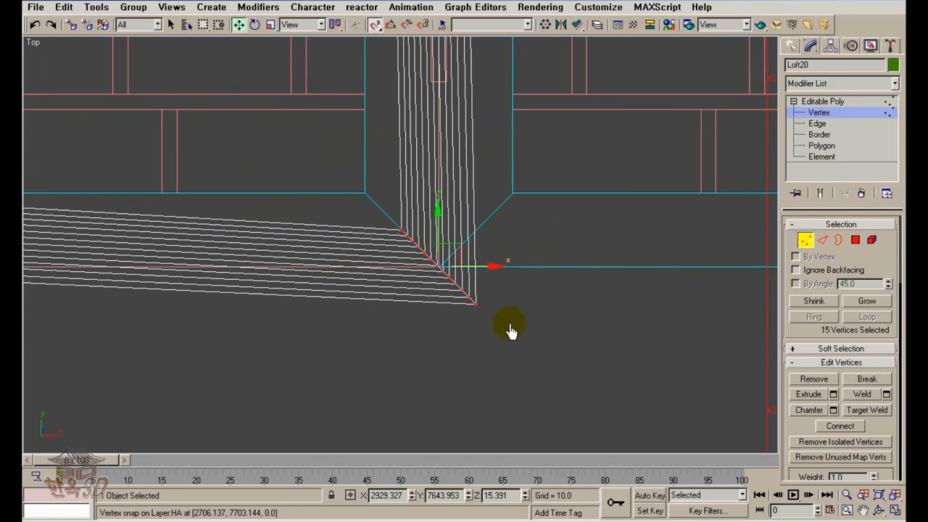
pyautogui.moveTo(474, 306); pyautogui.dragTo(440, 271)
pyautogui.click(466, 305)
pyautogui.scroll(-6, 468, 306)
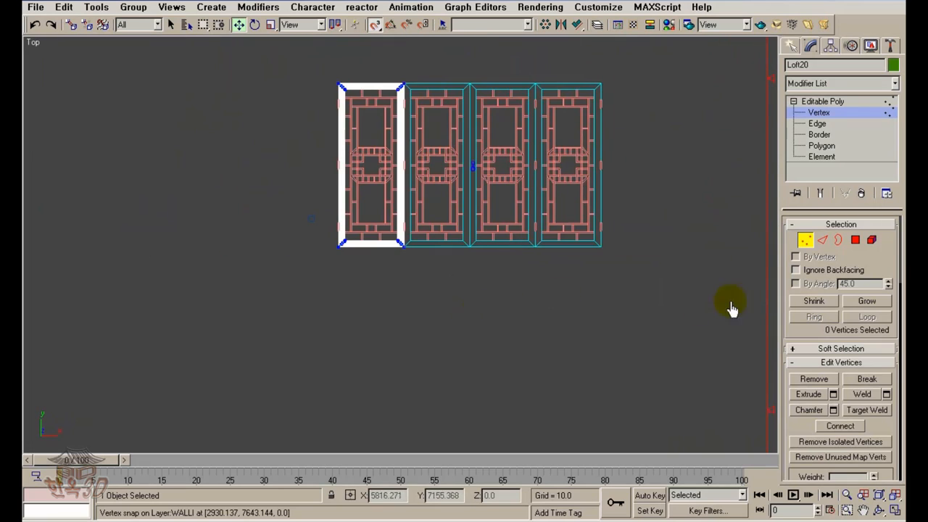
# Leave vertex editing and examine the fitted frame's wood grain in shaded Perspective and Top views
pyautogui.click(808, 241)
pyautogui.moveTo(525, 335); pyautogui.dragTo(585, 374, button='middle')
pyautogui.press('p')
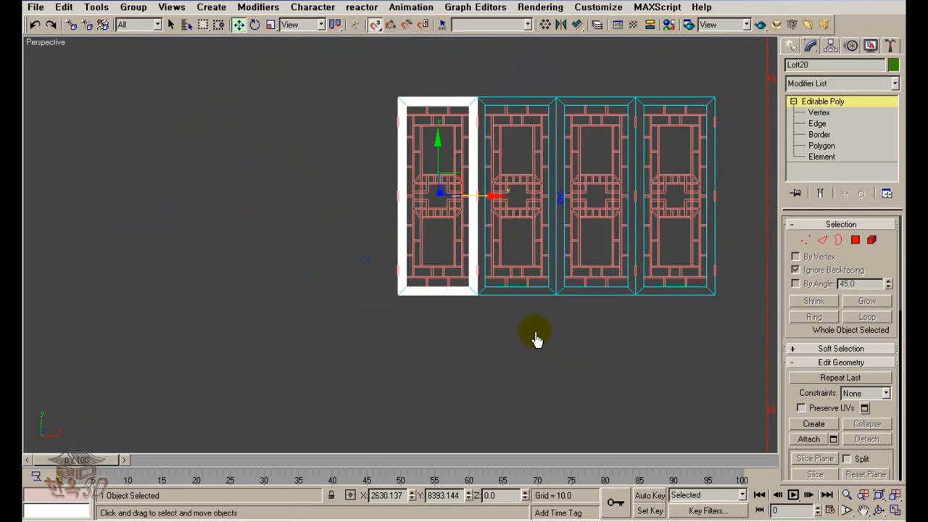
pyautogui.scroll(4, 522, 338)
pyautogui.moveTo(512, 338)
pyautogui.keyDown('alt'); pyautogui.mouseDown(button='middle')
pyautogui.moveTo(516, 305)
pyautogui.moveTo(503, 302)
pyautogui.moveTo(503, 280)
pyautogui.moveTo(511, 289)
pyautogui.moveTo(493, 314)
pyautogui.moveTo(533, 314)
pyautogui.mouseUp(button='middle'); pyautogui.keyUp('alt')
pyautogui.press('F3')
pyautogui.scroll(5, 498, 307)
pyautogui.scroll(-2, 493, 319)
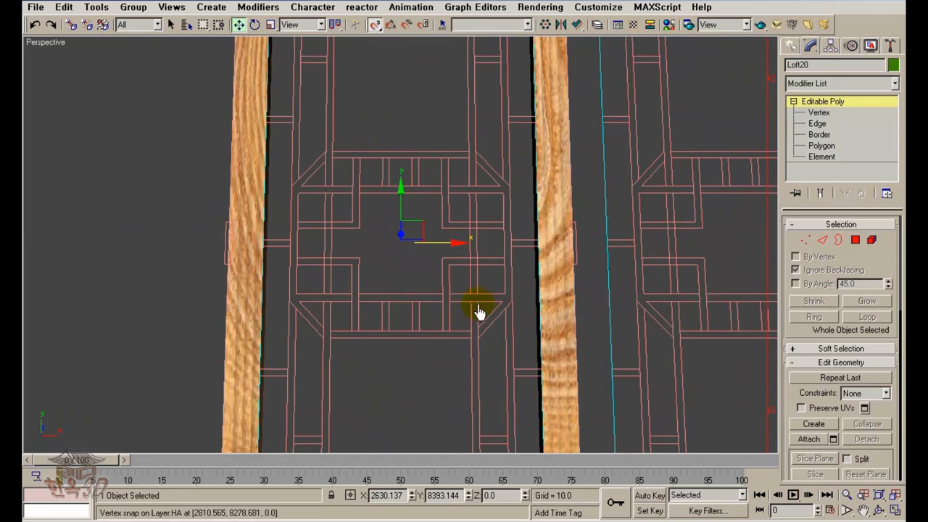
pyautogui.moveTo(478, 248); pyautogui.dragTo(516, 256, button='middle')
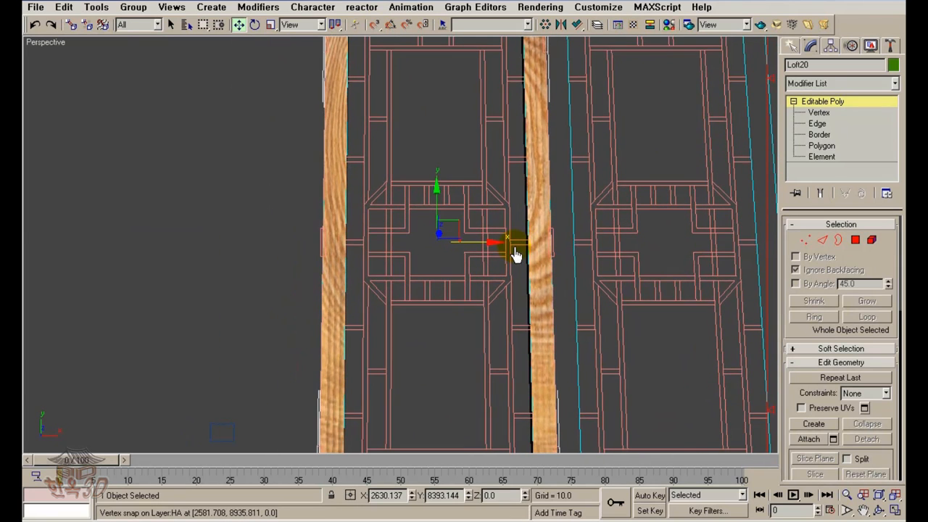
pyautogui.press('t')
pyautogui.press('z')
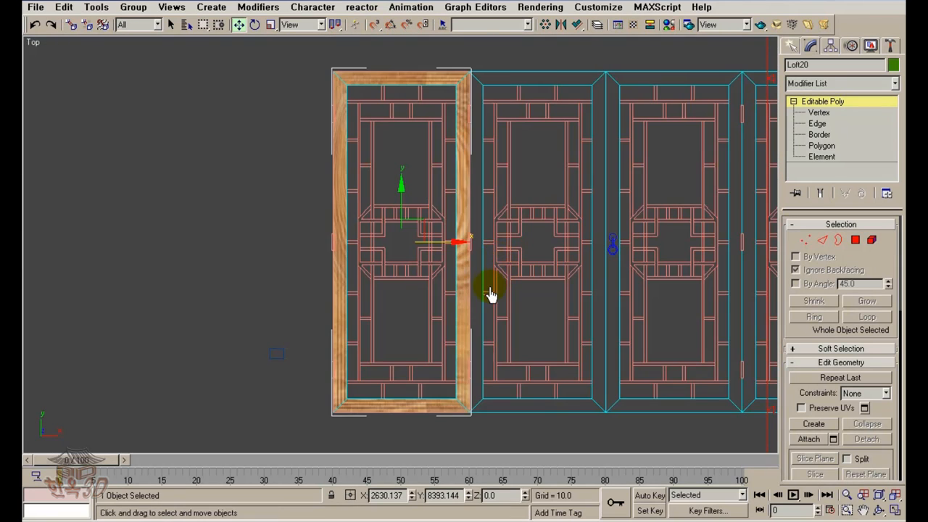
pyautogui.moveTo(489, 289); pyautogui.dragTo(508, 266, button='middle')
pyautogui.scroll(4, 510, 269)
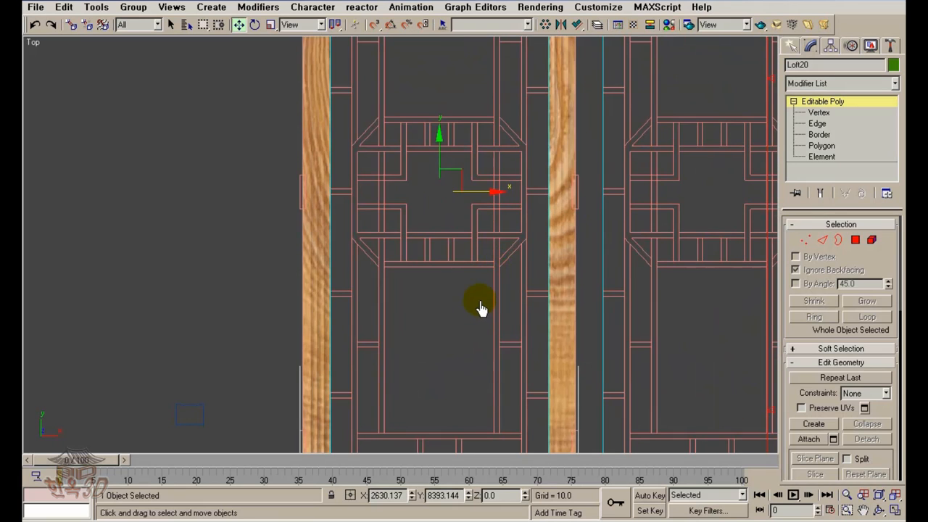
pyautogui.scroll(2, 454, 284)
pyautogui.moveTo(435, 276); pyautogui.dragTo(404, 213, button='middle')
pyautogui.scroll(-4, 395, 301)
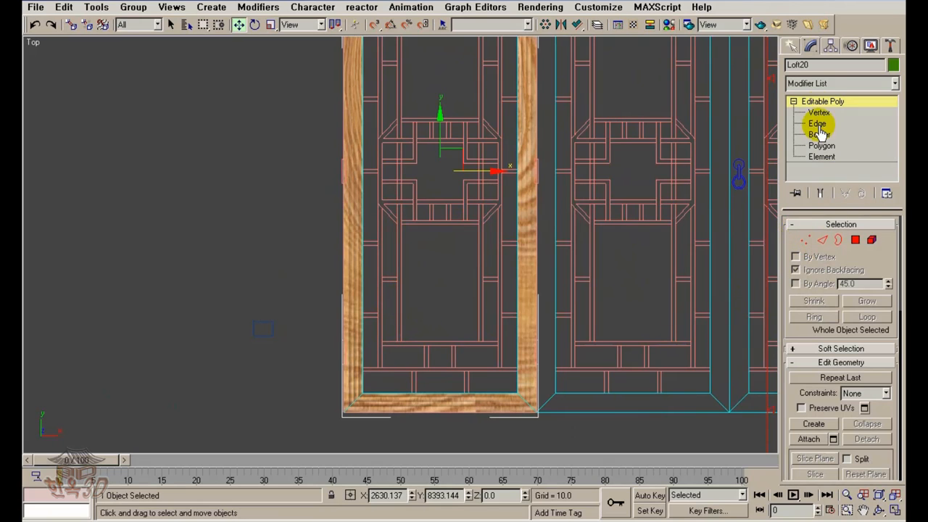
# With snapping on, draw three rectangles about 67.7 by 152 over the bottom row of lattice openings in the first door
pyautogui.click(792, 47)
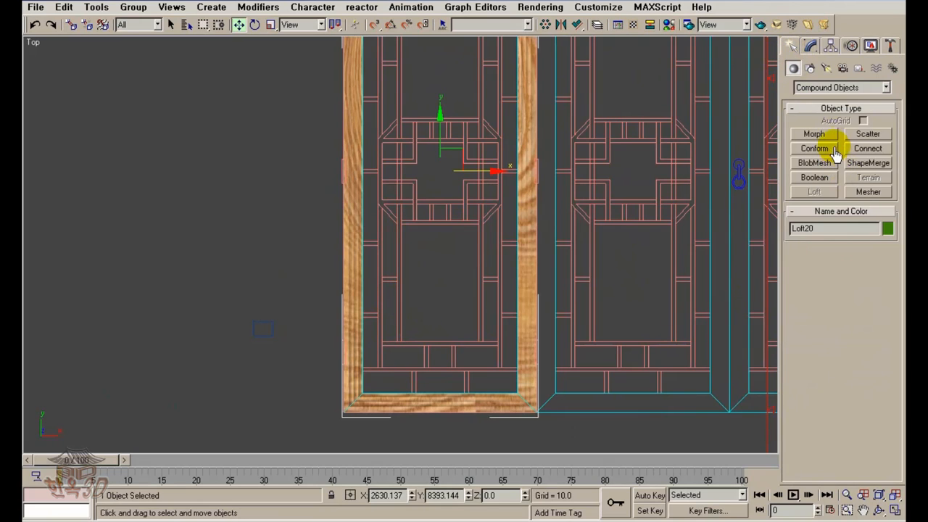
pyautogui.click(808, 69)
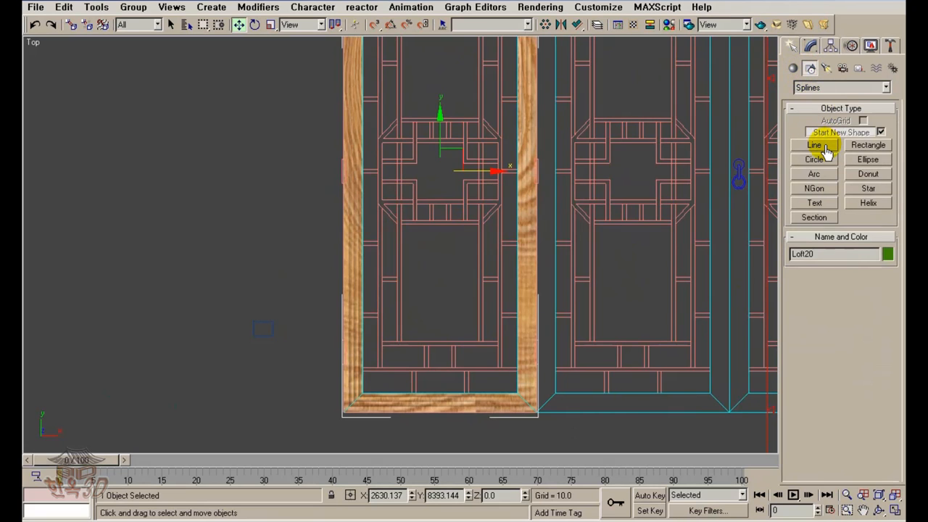
pyautogui.click(869, 145)
pyautogui.scroll(2, 457, 356)
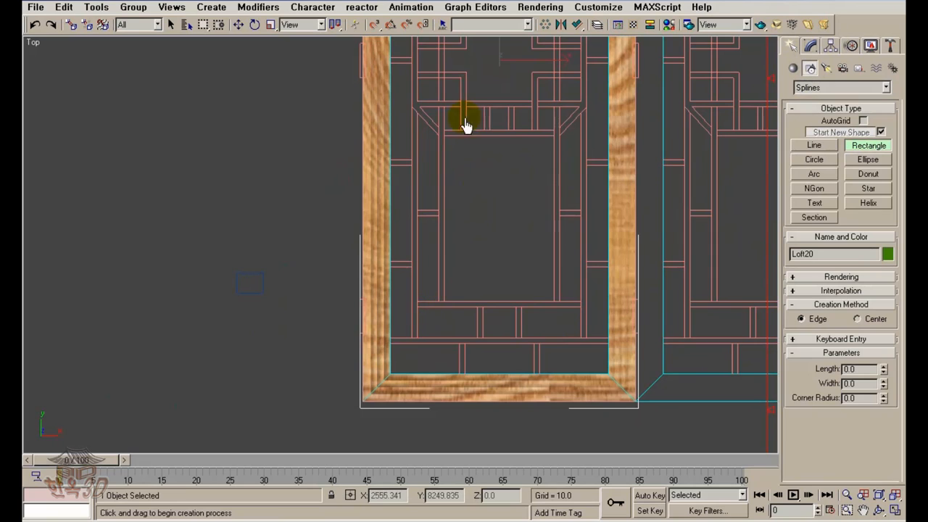
pyautogui.click(375, 26)
pyautogui.scroll(3, 435, 276)
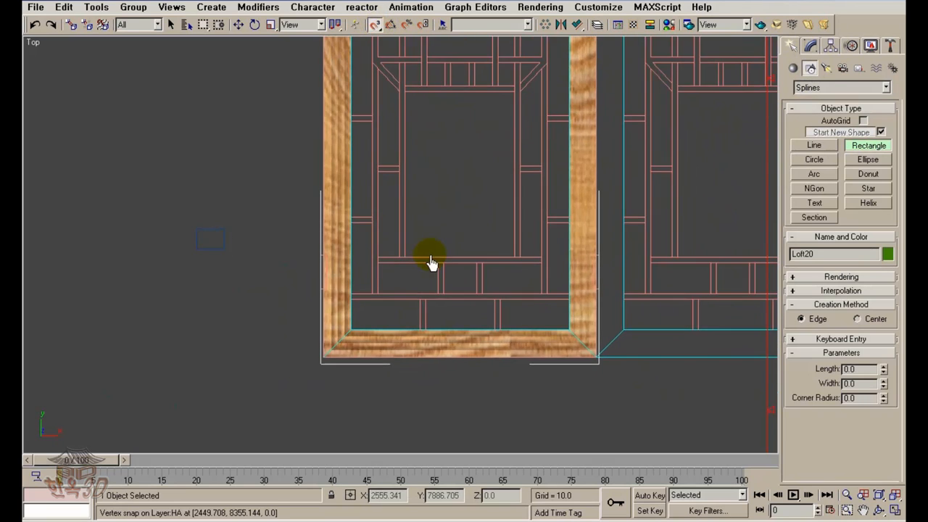
pyautogui.moveTo(334, 326); pyautogui.dragTo(433, 371)
pyautogui.hotkey('ctrl', 'z')
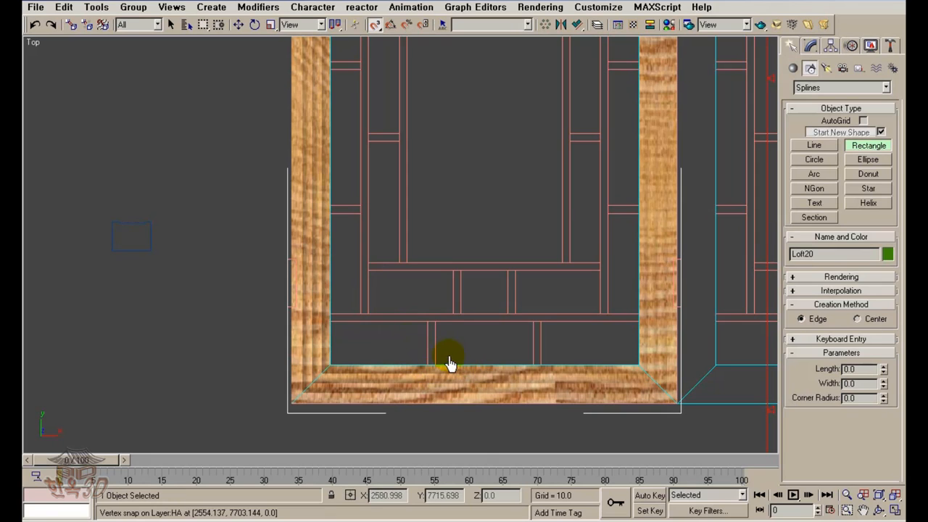
pyautogui.moveTo(330, 328); pyautogui.dragTo(429, 366)
pyautogui.moveTo(434, 330); pyautogui.dragTo(533, 366)
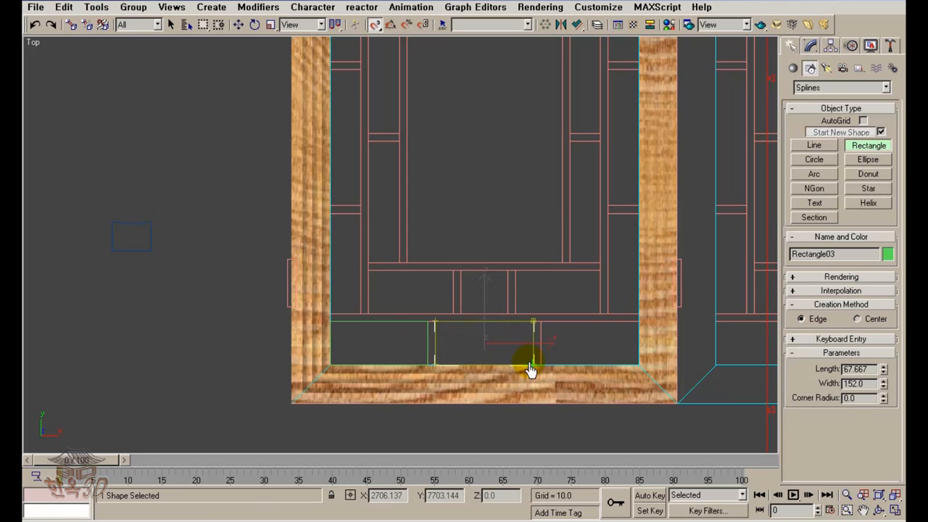
pyautogui.moveTo(540, 329); pyautogui.dragTo(639, 366)
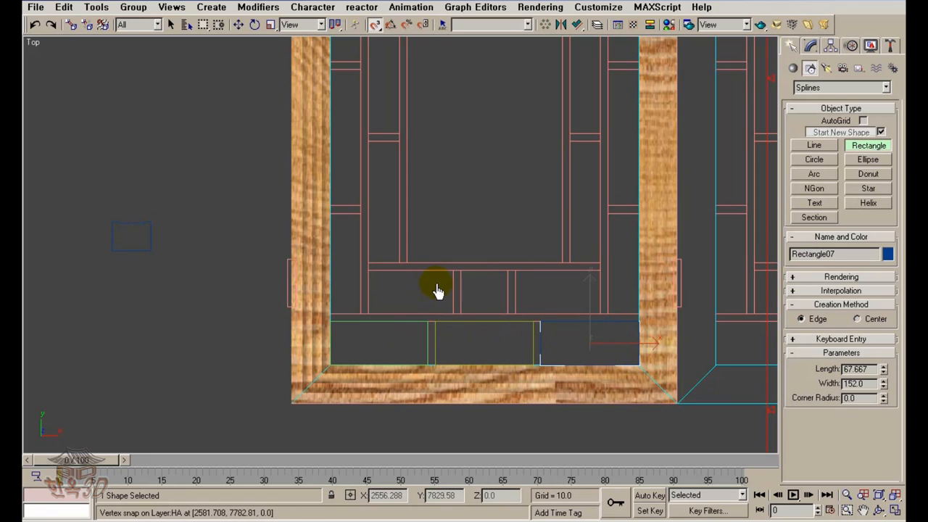
# Examine the rectangles traced over the first door's lattice for openings that are not yet outlined
pyautogui.scroll(-3, 420, 267)
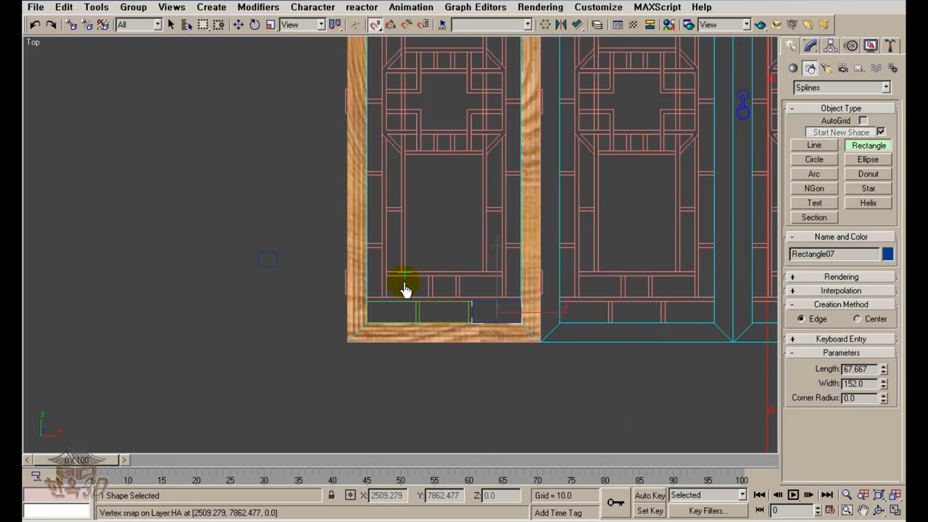
pyautogui.scroll(2, 405, 290)
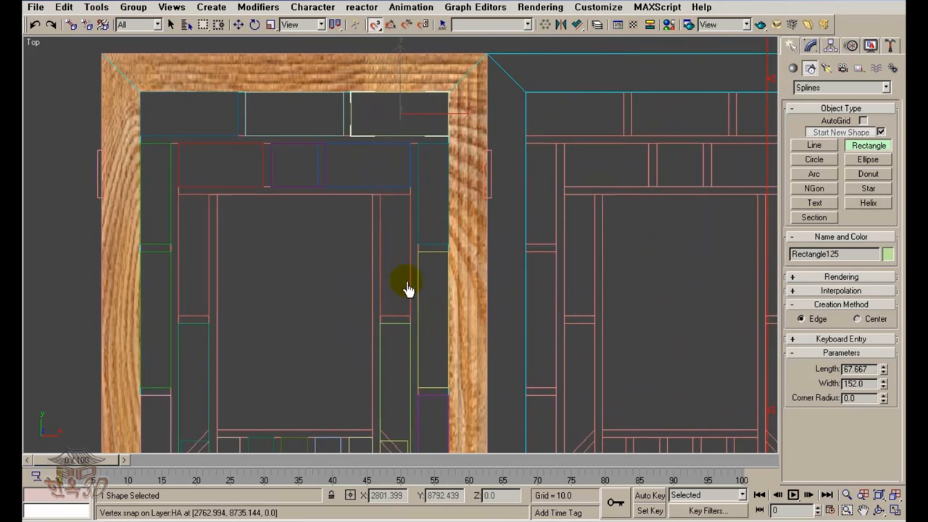
pyautogui.scroll(-3, 408, 285)
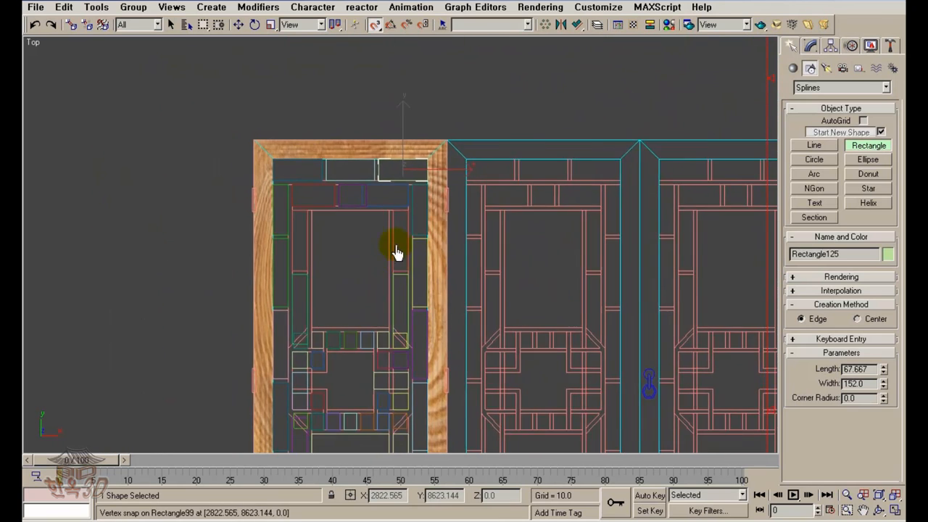
pyautogui.scroll(2, 397, 251)
pyautogui.scroll(-2, 402, 250)
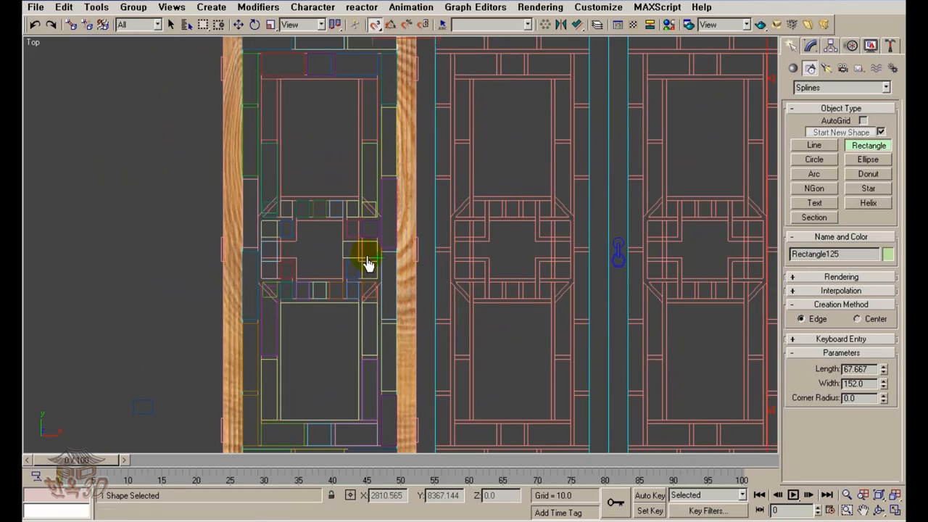
pyautogui.scroll(1, 368, 261)
pyautogui.moveTo(377, 283); pyautogui.dragTo(405, 252, button='middle')
pyautogui.scroll(-2, 405, 254)
pyautogui.moveTo(390, 314); pyautogui.dragTo(375, 275, button='middle')
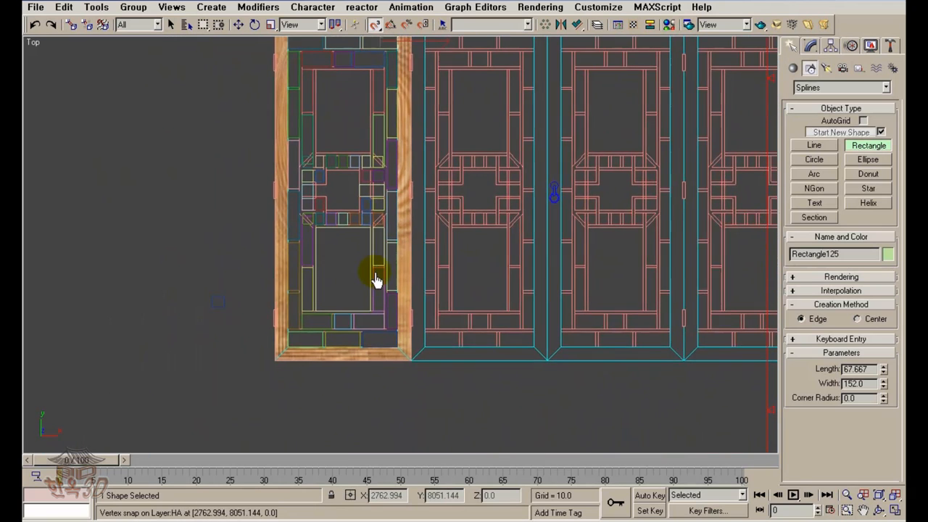
pyautogui.scroll(2, 403, 251)
pyautogui.moveTo(356, 305); pyautogui.dragTo(410, 282, button='middle')
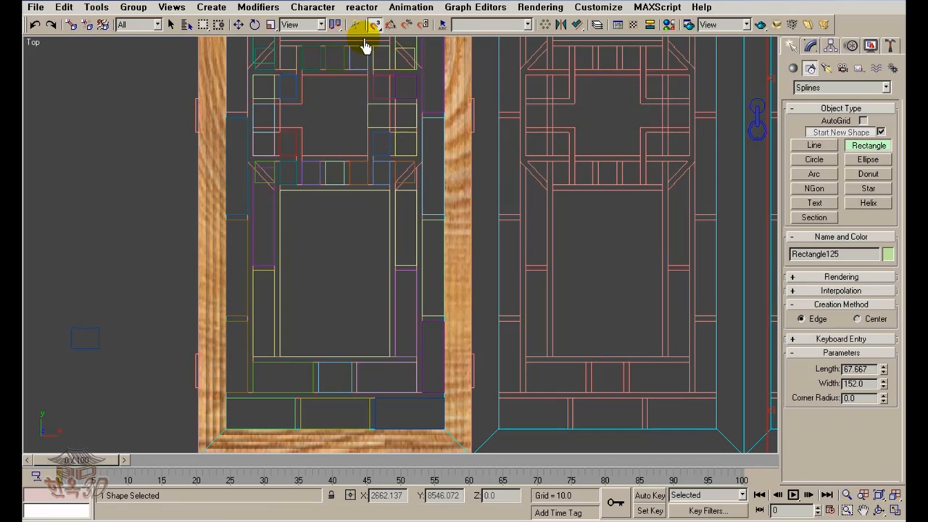
pyautogui.moveTo(387, 76); pyautogui.dragTo(440, 302, button='middle')
pyautogui.scroll(1, 354, 243)
pyautogui.scroll(-1, 358, 246)
pyautogui.scroll(3, 359, 241)
pyautogui.scroll(-2, 439, 300)
pyautogui.scroll(-1, 429, 291)
pyautogui.moveTo(406, 262); pyautogui.dragTo(403, 318, button='middle')
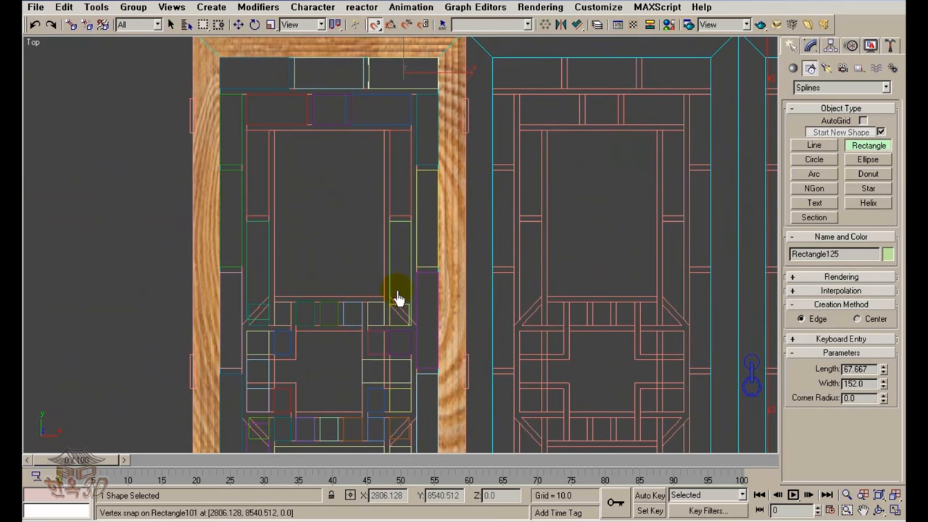
# Draw a snapped rectangle about 366 by 242 filling the large upper opening of the first door, and end the Rectangle tool
pyautogui.moveTo(385, 298); pyautogui.dragTo(275, 132)
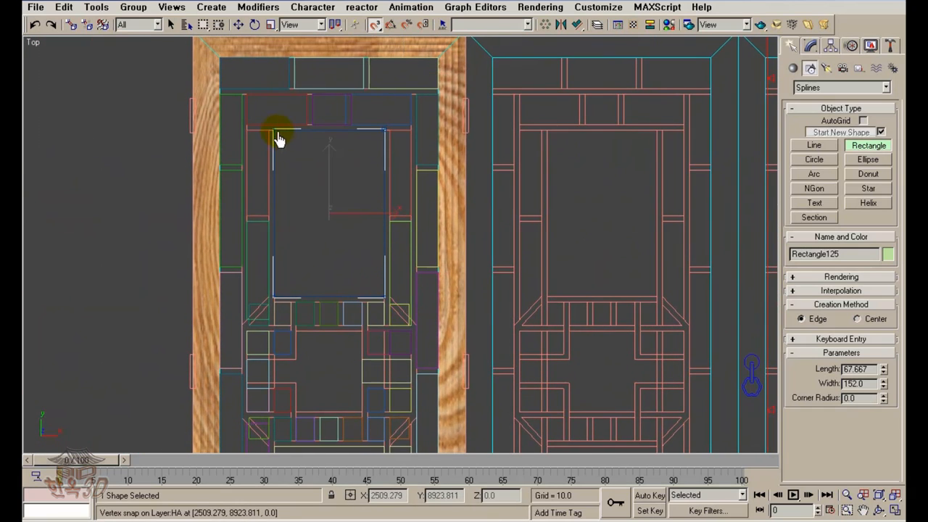
pyautogui.moveTo(332, 197); pyautogui.dragTo(369, 256, button='middle')
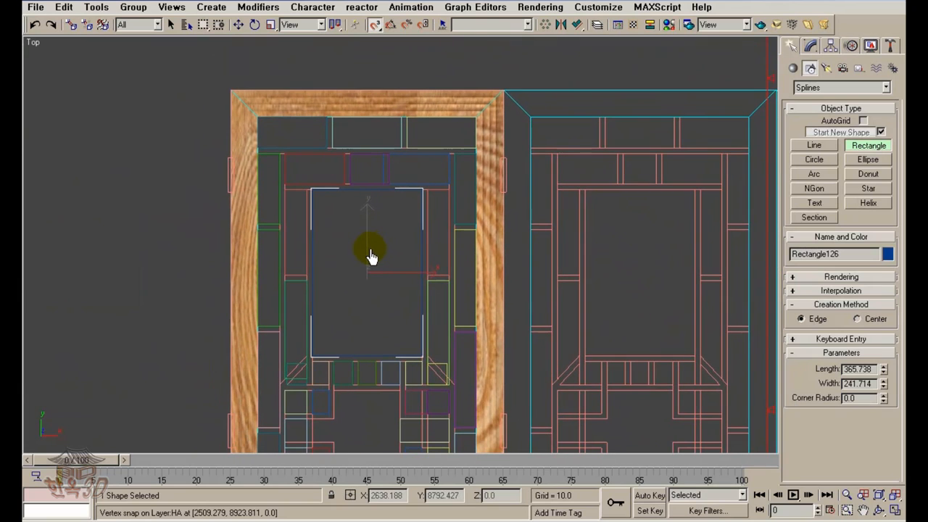
pyautogui.rightClick(389, 261)
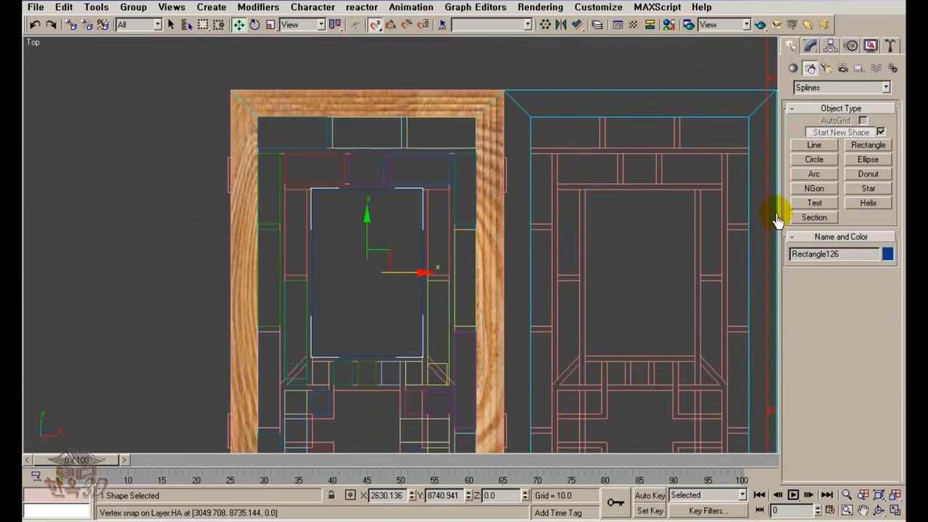
# Select the rightmost rectangle in the first door's second lattice row from the top and convert it to an Editable Spline
pyautogui.click(811, 47)
pyautogui.moveTo(460, 277); pyautogui.dragTo(401, 237, button='middle')
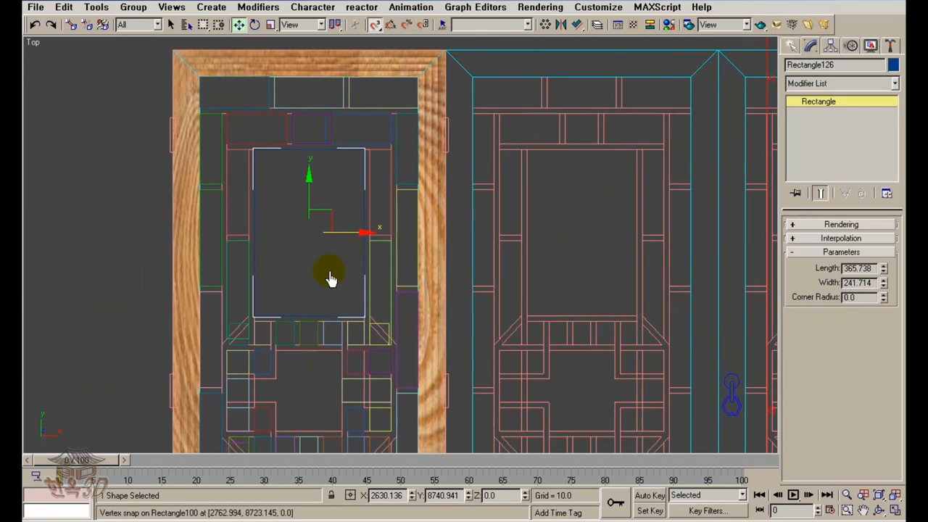
pyautogui.click(330, 273)
pyautogui.scroll(2, 370, 307)
pyautogui.moveTo(363, 305); pyautogui.dragTo(389, 383, button='middle')
pyautogui.moveTo(428, 247)
pyautogui.mouseDown(button='middle')
pyautogui.moveTo(443, 336)
pyautogui.moveTo(437, 356)
pyautogui.mouseUp(button='middle')
pyautogui.scroll(2, 399, 296)
pyautogui.moveTo(433, 312); pyautogui.dragTo(482, 279, button='middle')
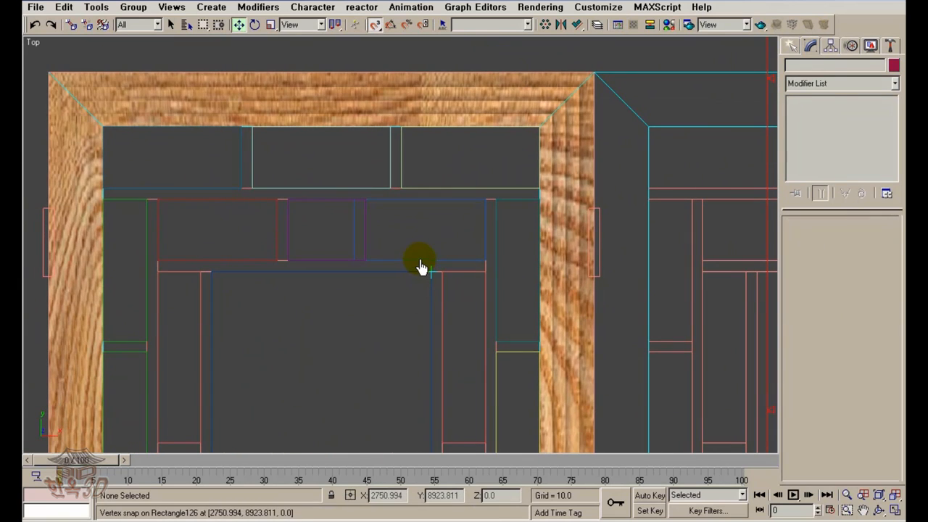
pyautogui.click(420, 263)
pyautogui.rightClick(419, 256)
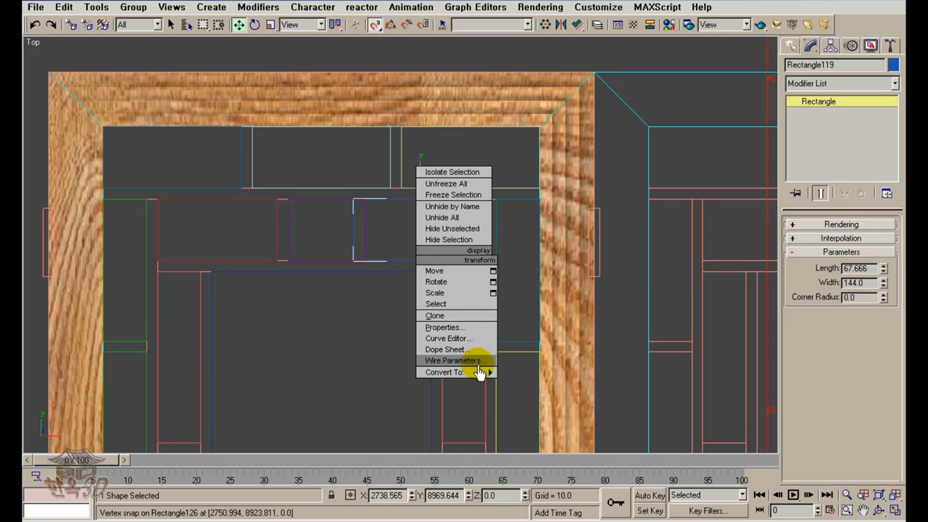
pyautogui.moveTo(478, 372)
pyautogui.click(533, 377)
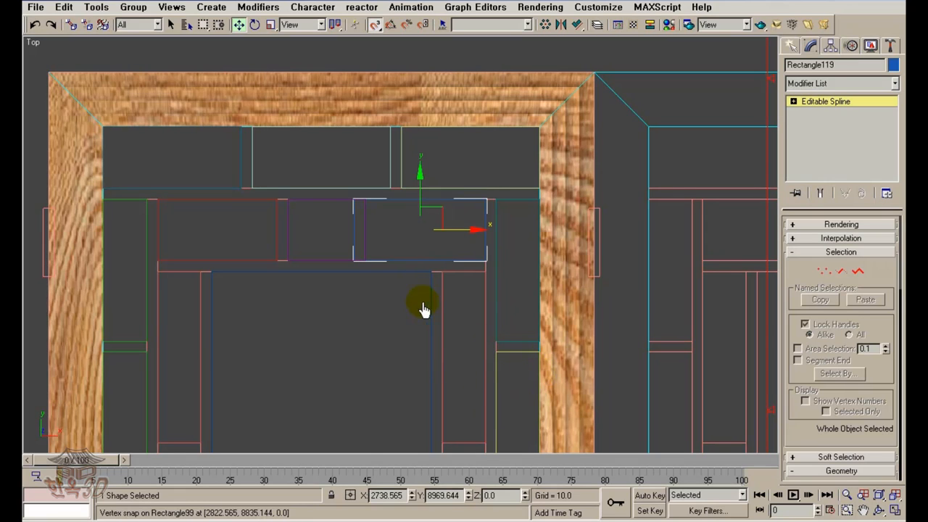
# Select the spline's two left vertices and snap them to the right edge of the adjacent vertical lattice bar
pyautogui.rightClick(397, 287)
pyautogui.click(364, 251)
pyautogui.moveTo(378, 279); pyautogui.dragTo(372, 210)
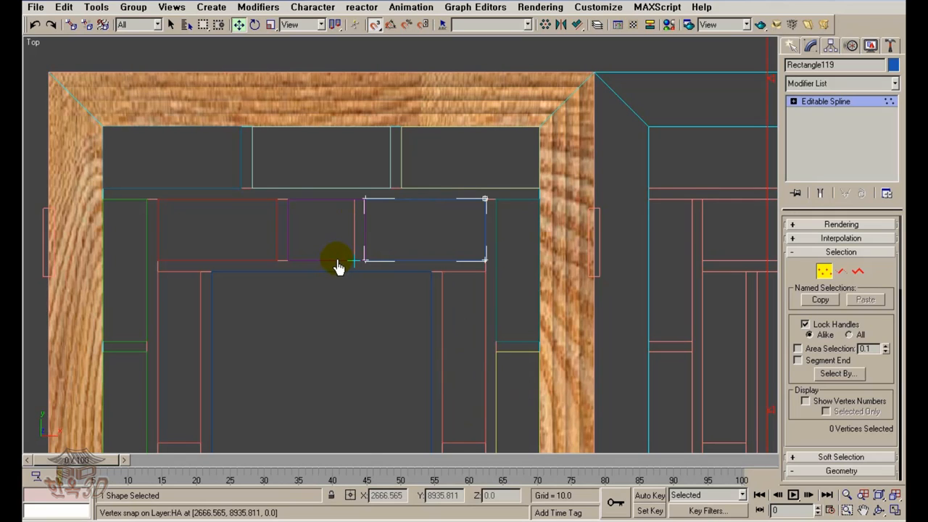
# Leave vertex editing, select the middle rectangle in the first door's second lattice row from the top, and convert it to an Editable Spline
pyautogui.rightClick(340, 265)
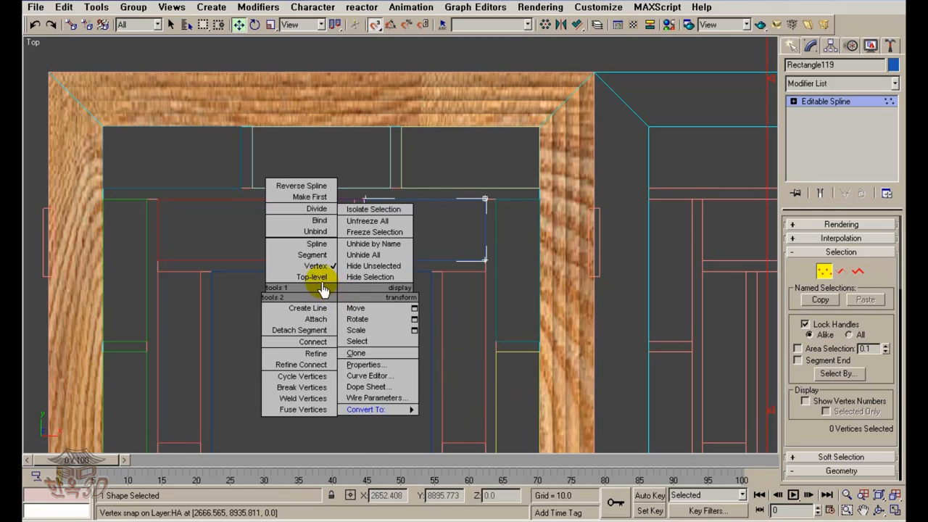
pyautogui.click(319, 278)
pyautogui.click(342, 315)
pyautogui.click(332, 262)
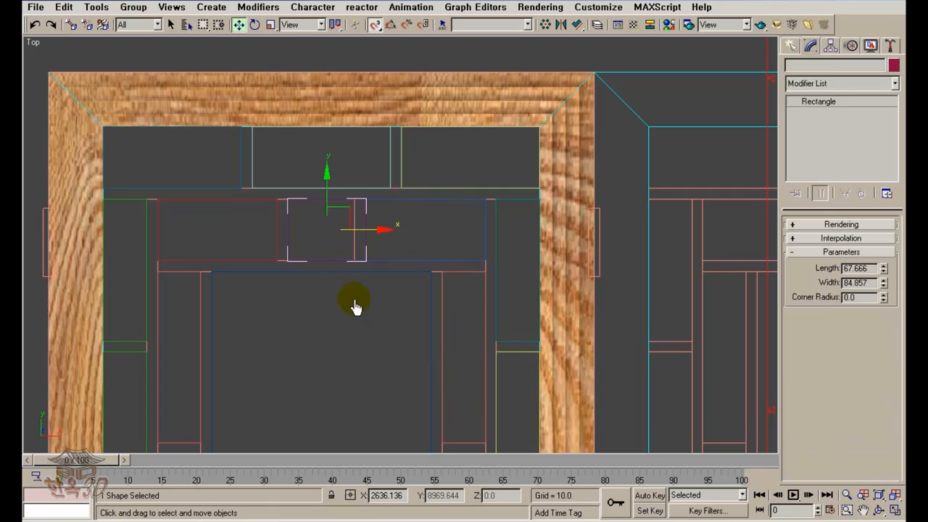
pyautogui.rightClick(356, 266)
pyautogui.moveTo(394, 374)
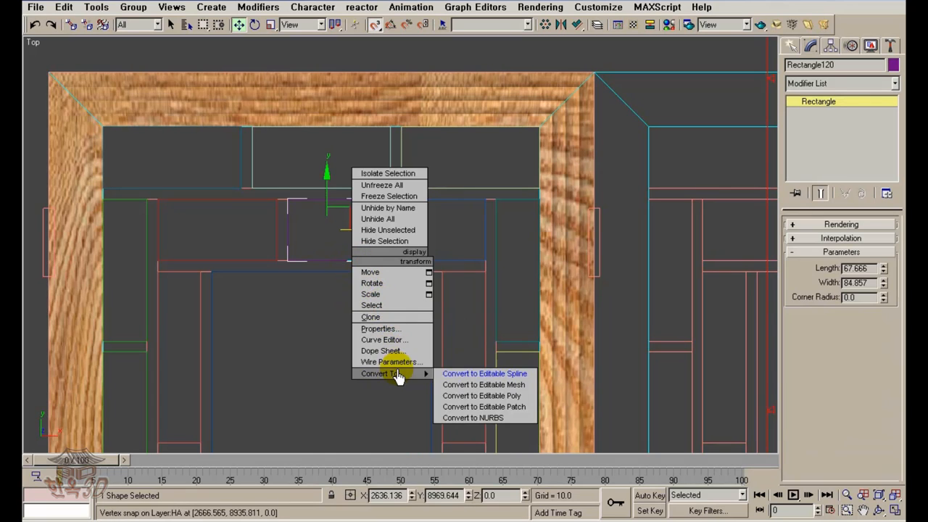
pyautogui.click(470, 377)
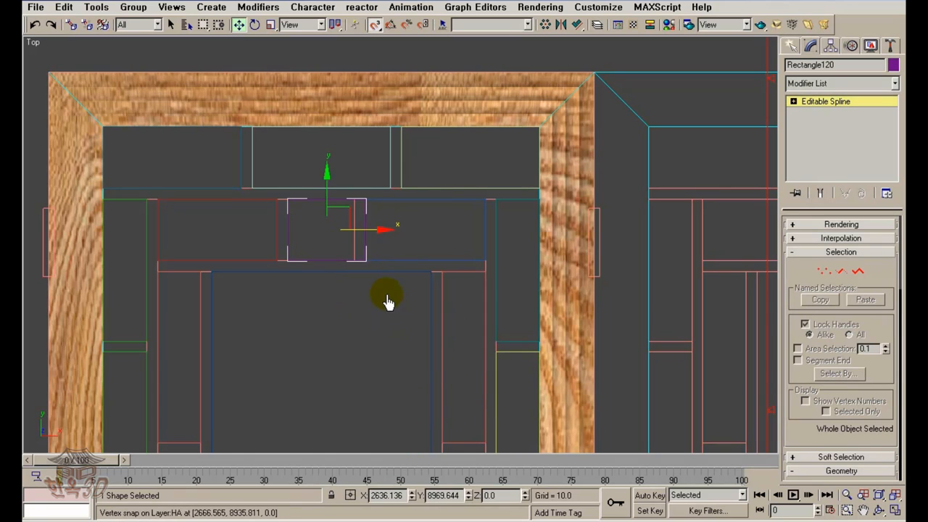
# Select the middle spline's two right vertices and snap them to the left edge of the adjacent vertical lattice bar
pyautogui.rightClick(364, 255)
pyautogui.click(341, 232)
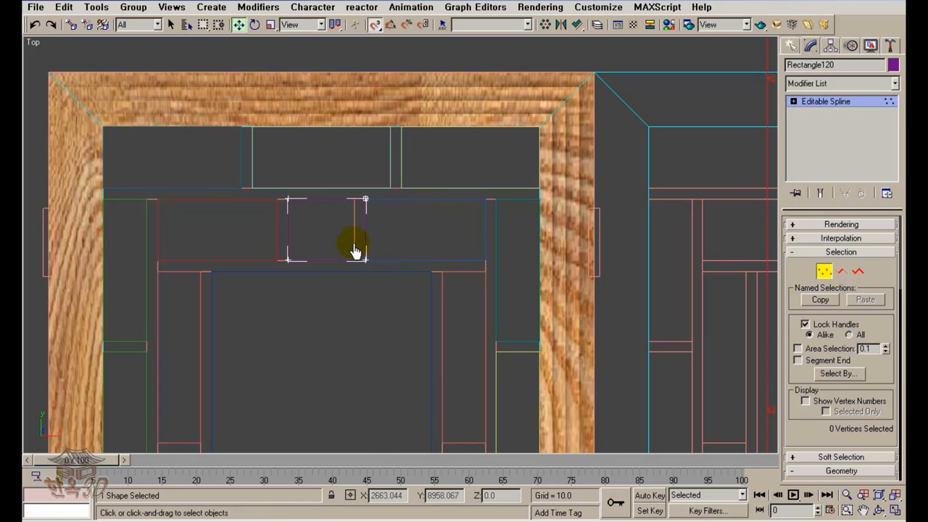
pyautogui.moveTo(386, 274); pyautogui.dragTo(335, 181)
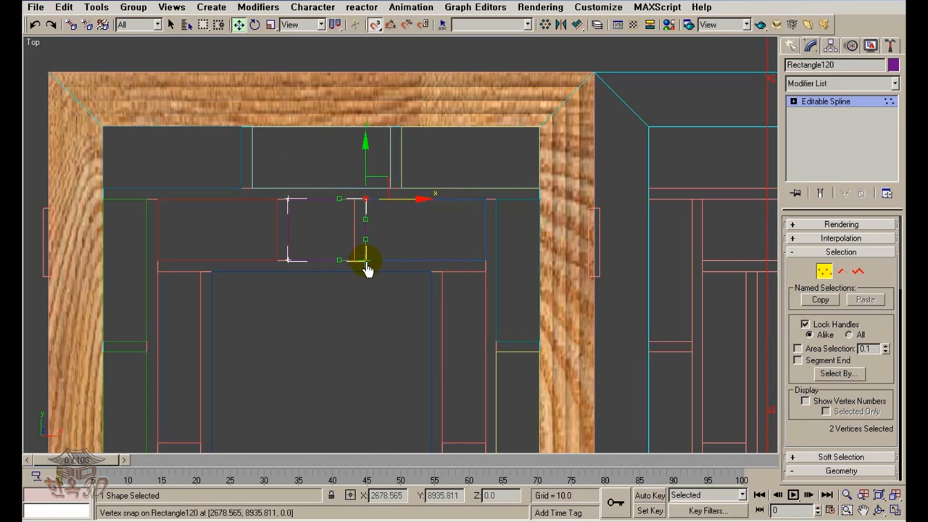
pyautogui.moveTo(366, 268); pyautogui.dragTo(341, 266)
pyautogui.click(376, 284)
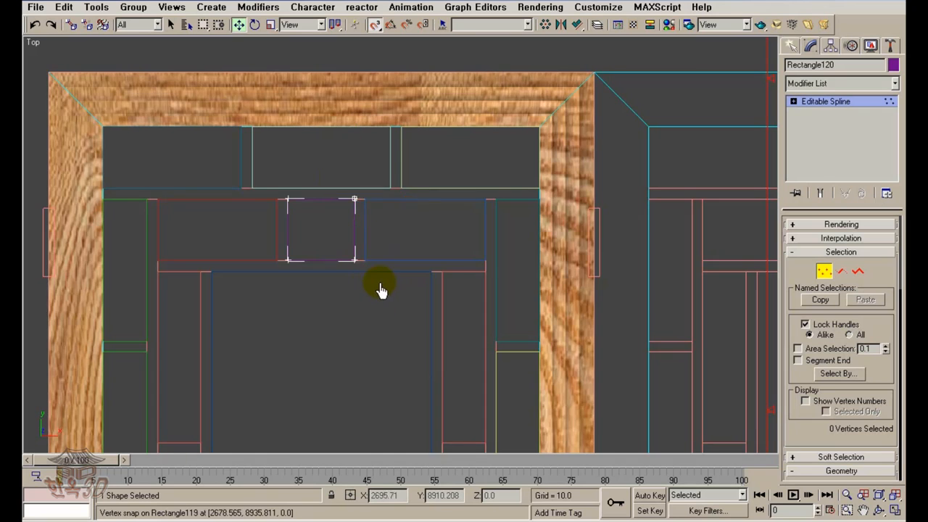
# Select the small rectangle, about 46 by 43, over the upper-left diagonal corner of the central lattice block and convert it to an Editable Spline
pyautogui.scroll(-5, 375, 303)
pyautogui.scroll(3, 371, 307)
pyautogui.moveTo(369, 303); pyautogui.dragTo(357, 209, button='middle')
pyautogui.scroll(-2, 358, 230)
pyautogui.moveTo(368, 262); pyautogui.dragTo(372, 182, button='middle')
pyautogui.moveTo(374, 242); pyautogui.dragTo(406, 164, button='middle')
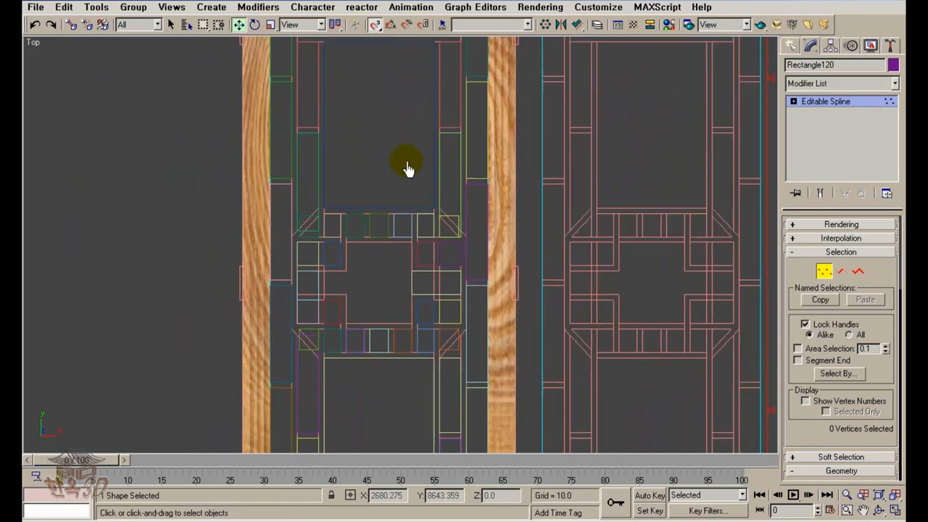
pyautogui.scroll(3, 361, 230)
pyautogui.moveTo(358, 227); pyautogui.dragTo(482, 323, button='middle')
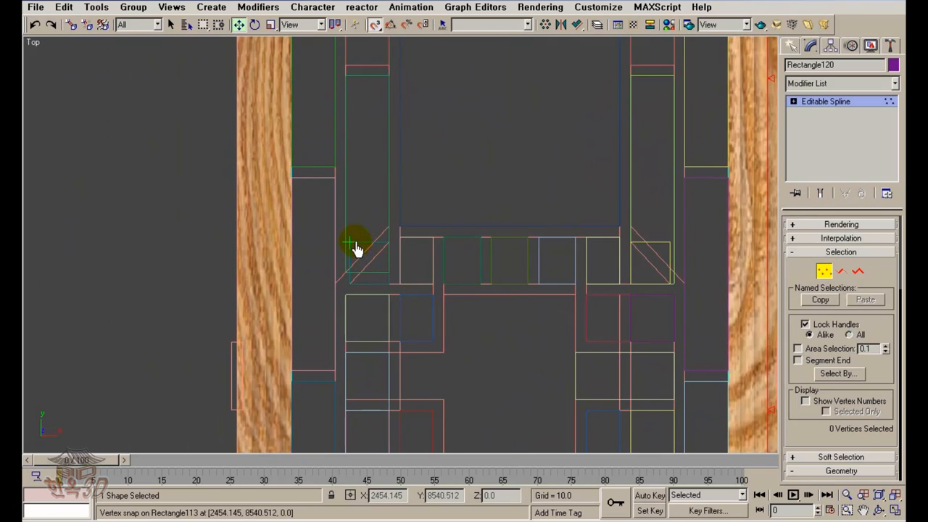
pyautogui.rightClick(355, 248)
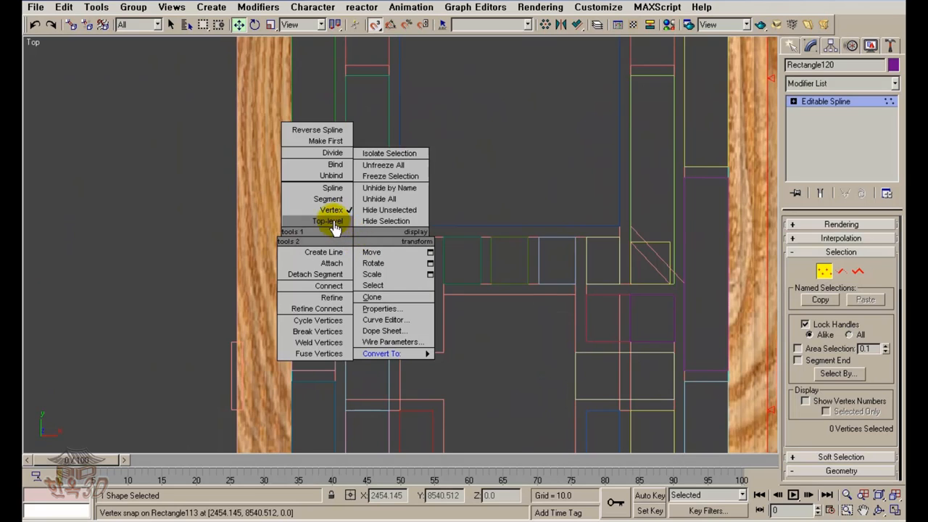
pyautogui.click(331, 209)
pyautogui.click(364, 250)
pyautogui.rightClick(362, 246)
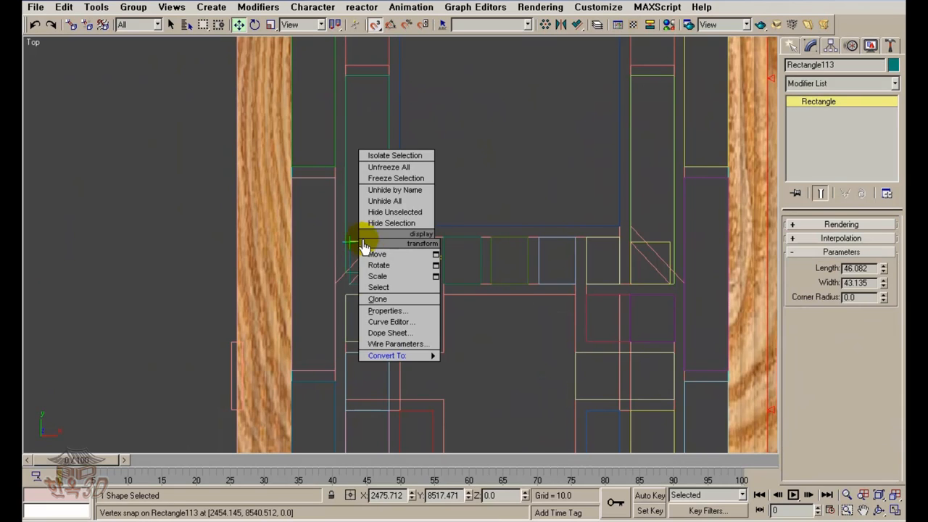
pyautogui.moveTo(412, 359)
pyautogui.click(481, 356)
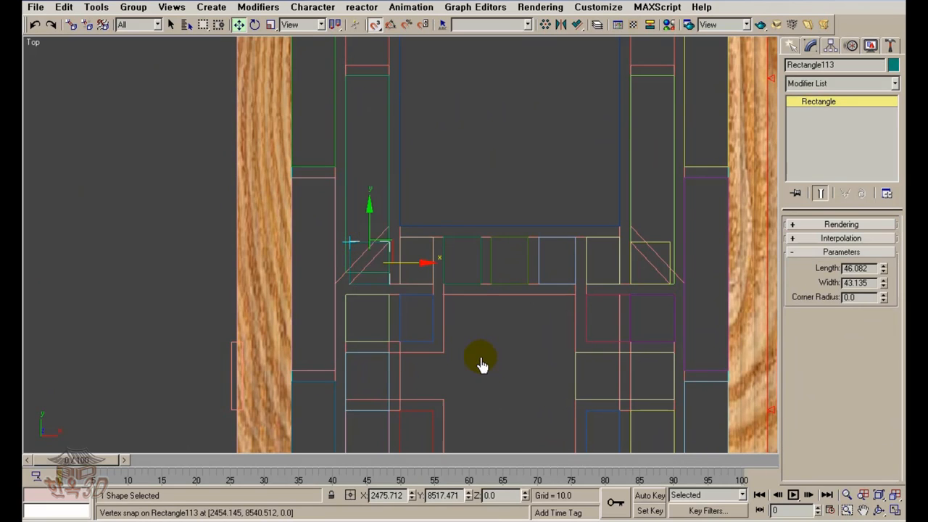
# Delete the small corner spline's upper-left vertex so that it forms a triangle along the diagonal bar
pyautogui.rightClick(346, 243)
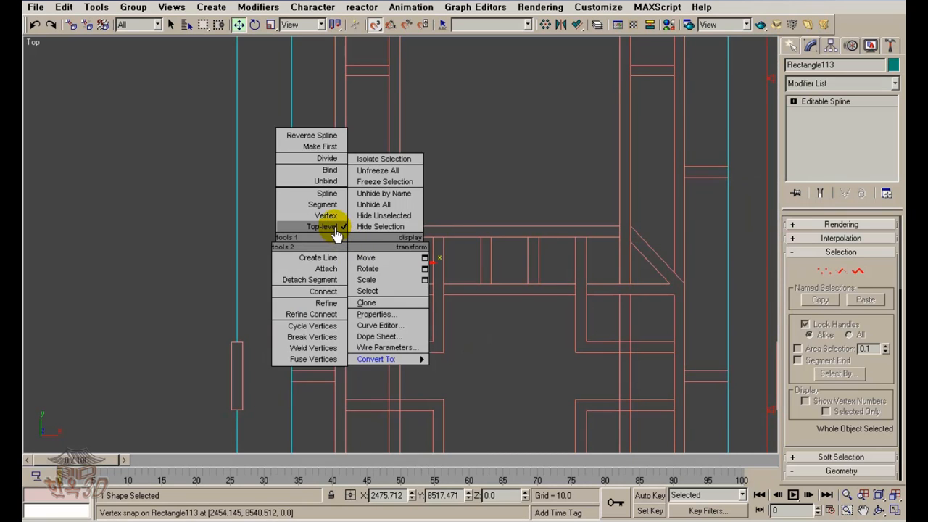
pyautogui.click(324, 204)
pyautogui.rightClick(353, 252)
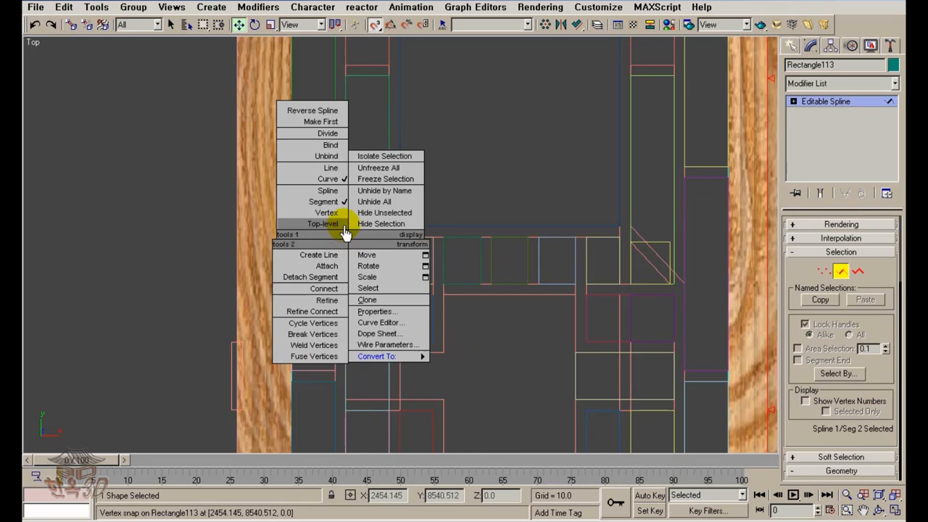
pyautogui.click(330, 213)
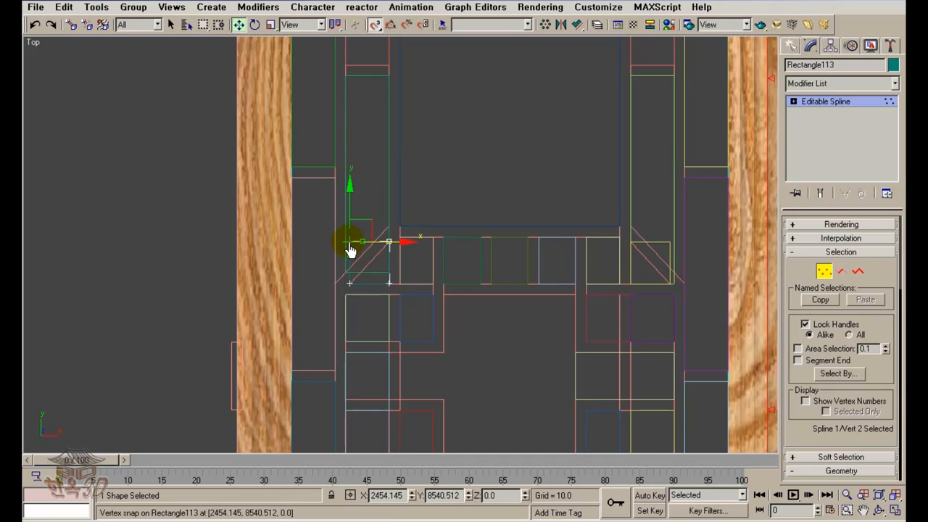
pyautogui.click(408, 290)
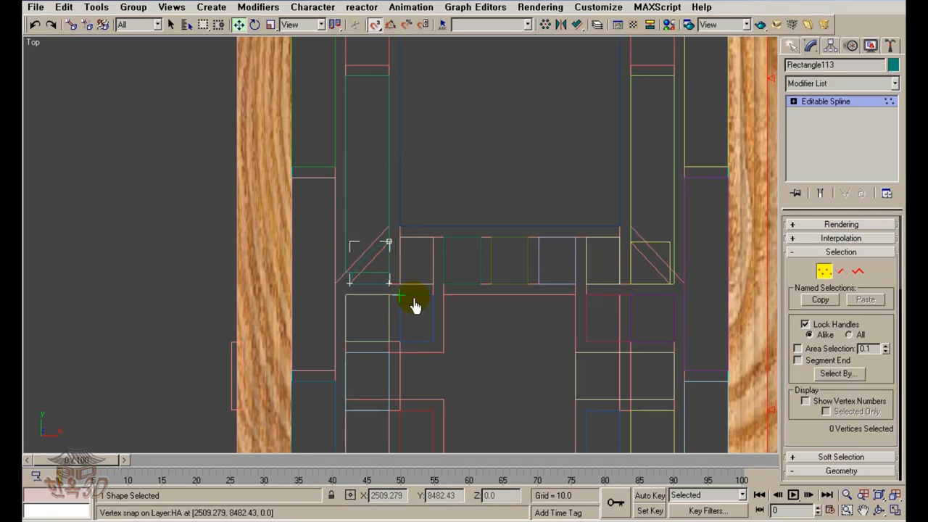
# Select the triangle's three remaining vertices and set their type to Corner
pyautogui.moveTo(412, 300); pyautogui.dragTo(435, 289, button='middle')
pyautogui.moveTo(434, 292); pyautogui.dragTo(353, 220)
pyautogui.rightClick(406, 229)
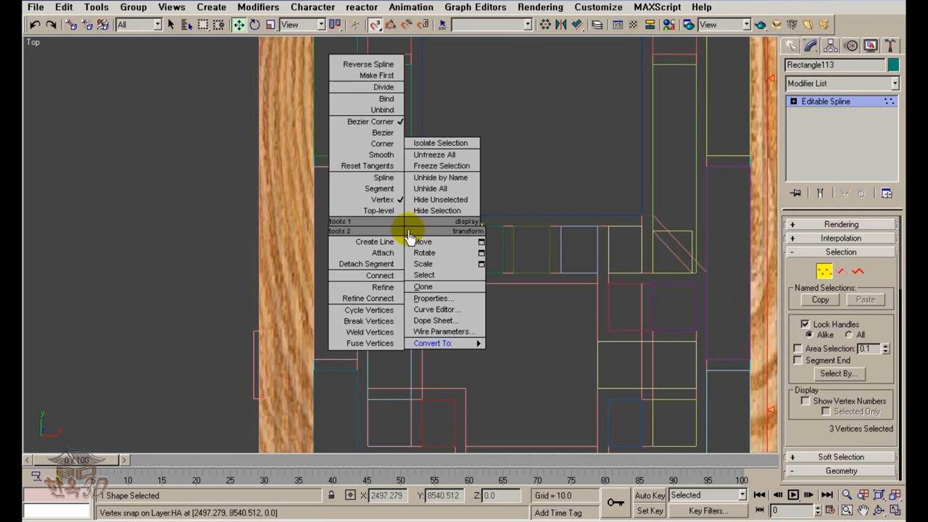
pyautogui.click(382, 145)
pyautogui.click(505, 326)
pyautogui.moveTo(541, 342); pyautogui.dragTo(516, 340, button='middle')
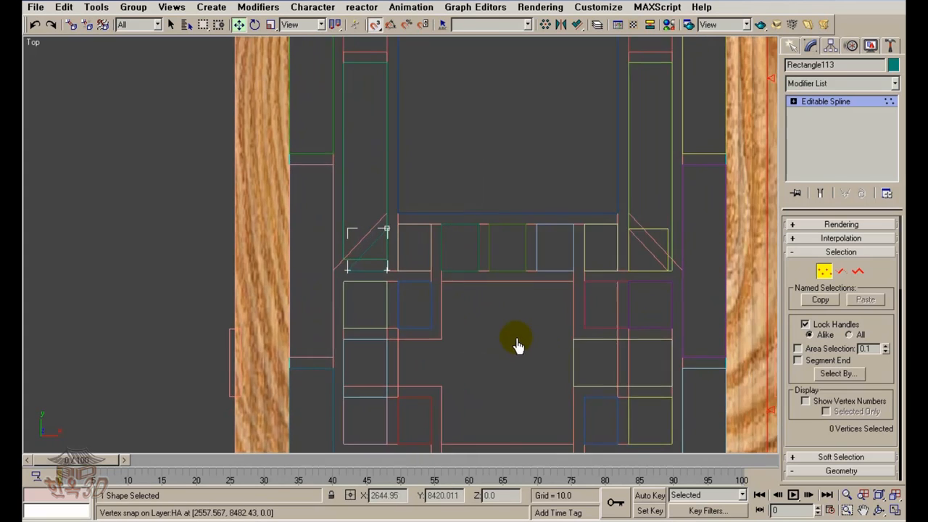
# Leave vertex editing, select the tall rectangle above the triangle, and convert it to an Editable Spline
pyautogui.scroll(4, 399, 313)
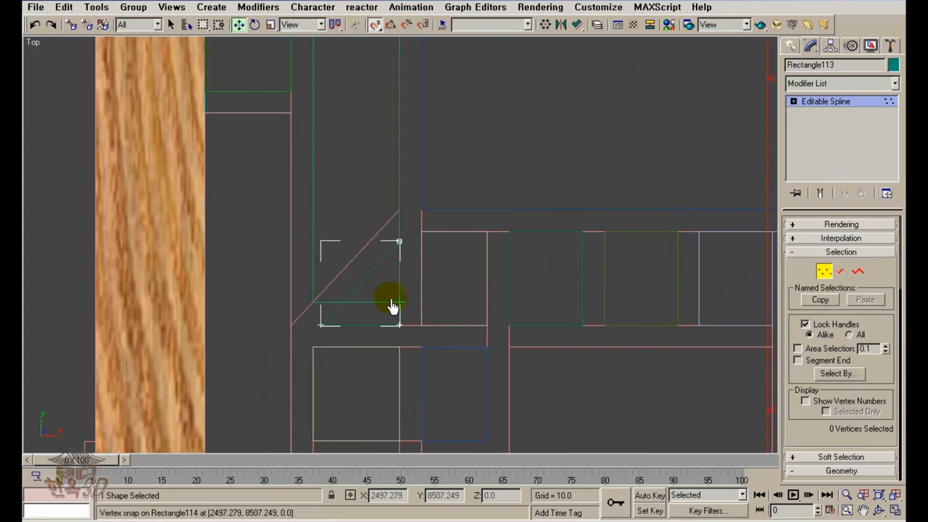
pyautogui.rightClick(394, 305)
pyautogui.click(369, 284)
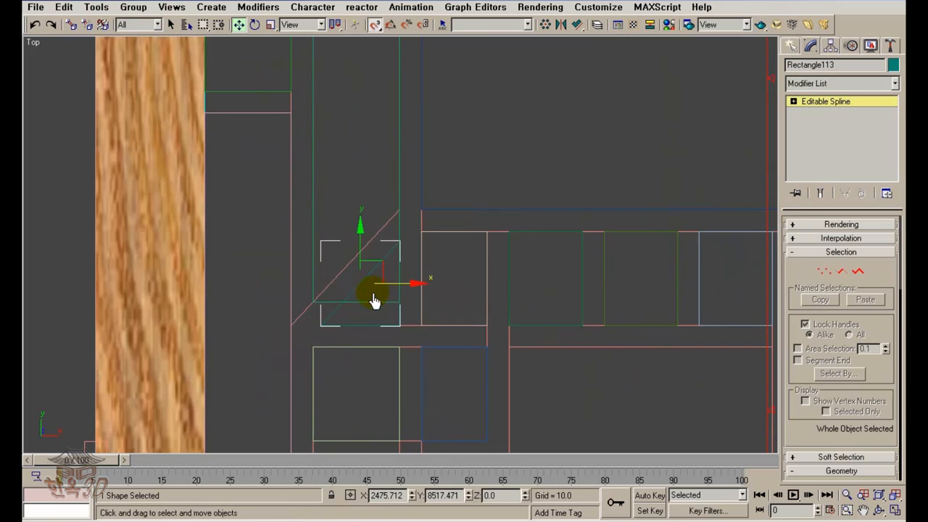
pyautogui.click(362, 312)
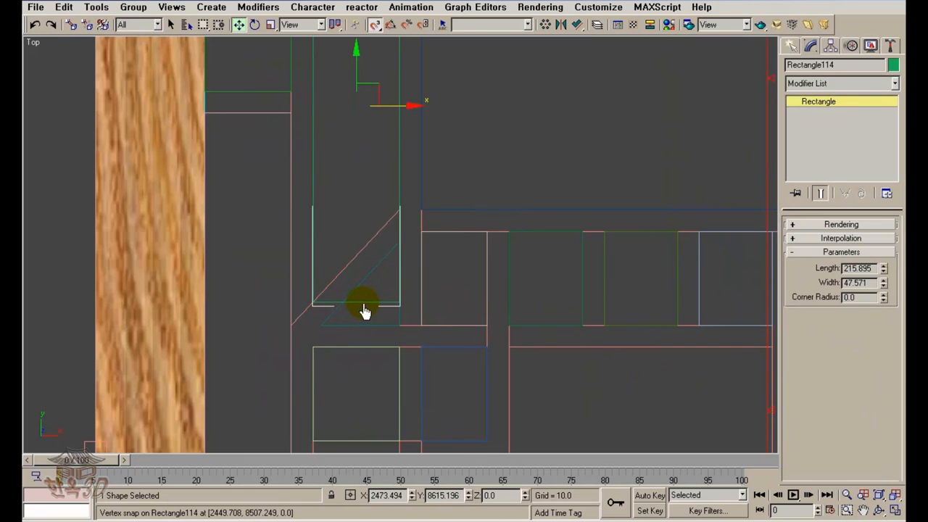
pyautogui.rightClick(363, 304)
pyautogui.moveTo(428, 418)
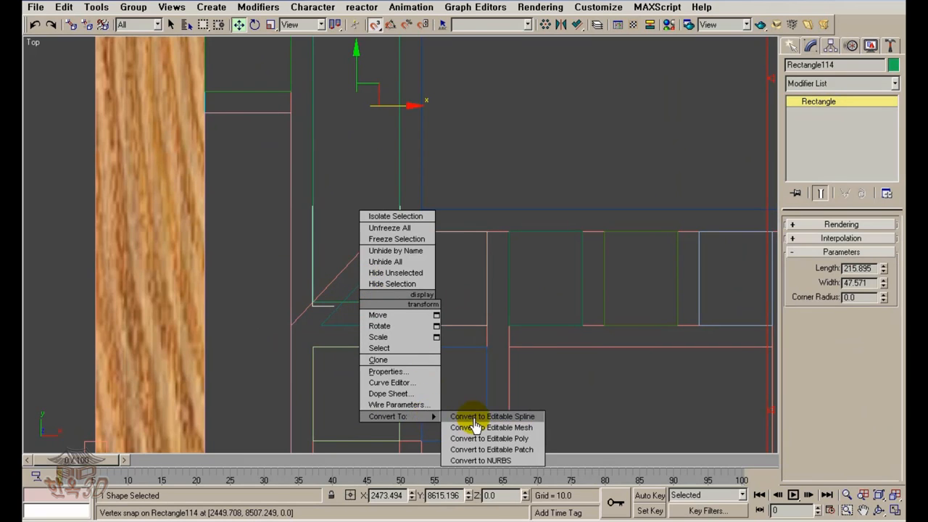
pyautogui.click(472, 416)
# Select the tall spline's two bottom vertices and set their type to Corner
pyautogui.rightClick(393, 308)
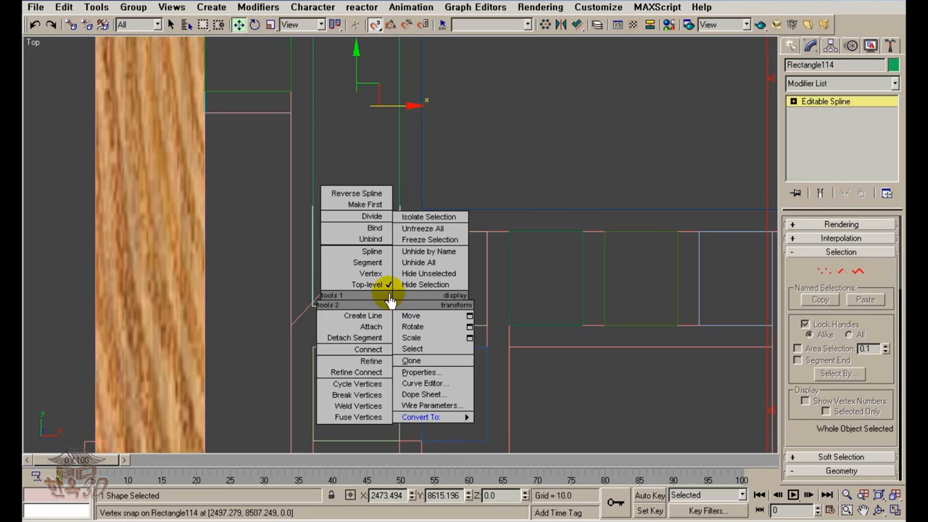
pyautogui.click(376, 273)
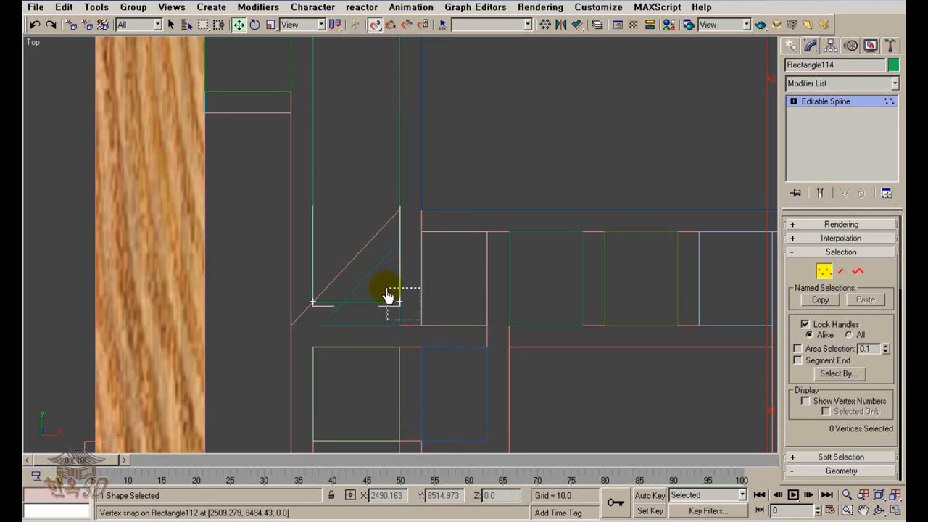
pyautogui.moveTo(420, 319); pyautogui.dragTo(299, 222)
pyautogui.rightClick(399, 310)
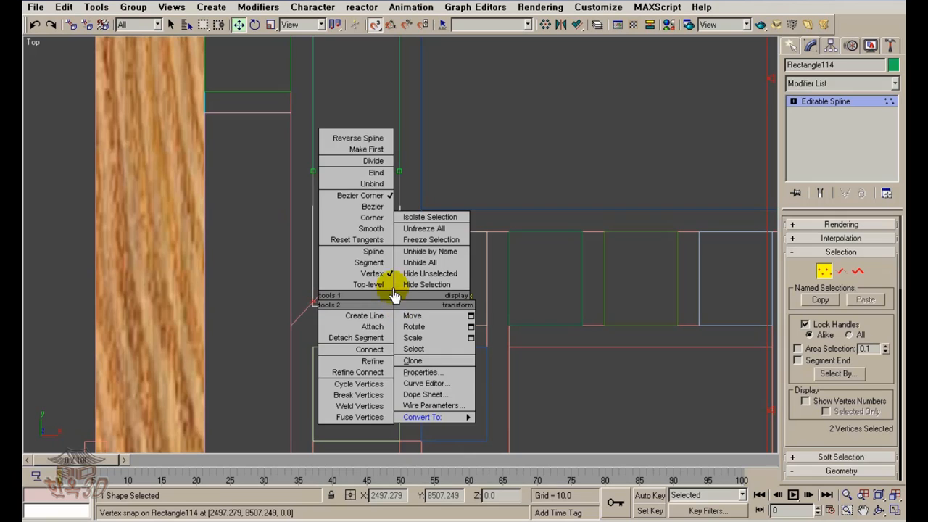
pyautogui.click(384, 232)
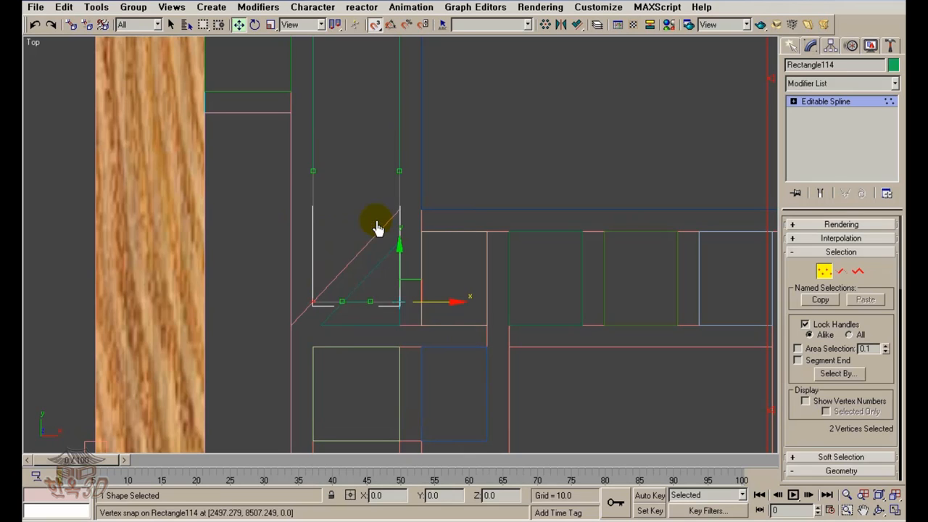
# Snap the tall spline's lower-right vertex up to the top end of the diagonal bar's outer edge
pyautogui.click(400, 311)
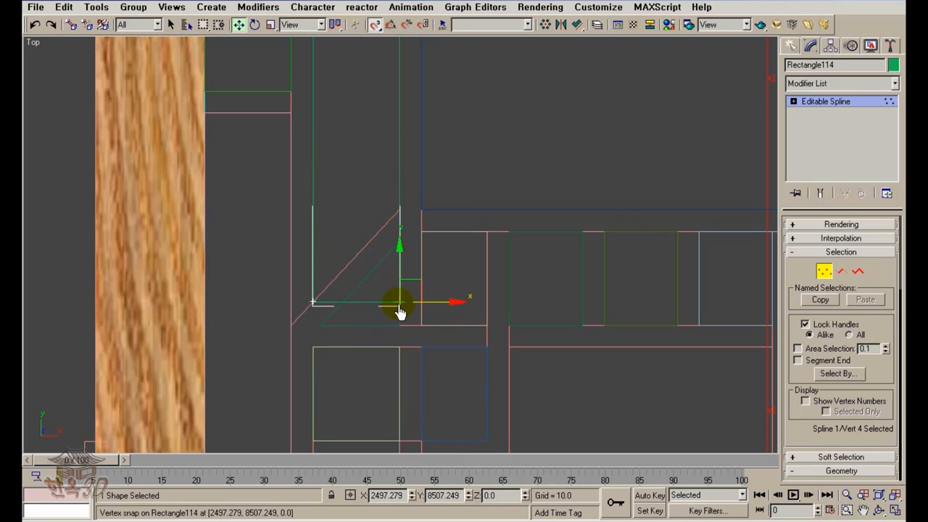
pyautogui.moveTo(392, 236); pyautogui.dragTo(401, 217)
pyautogui.click(416, 263)
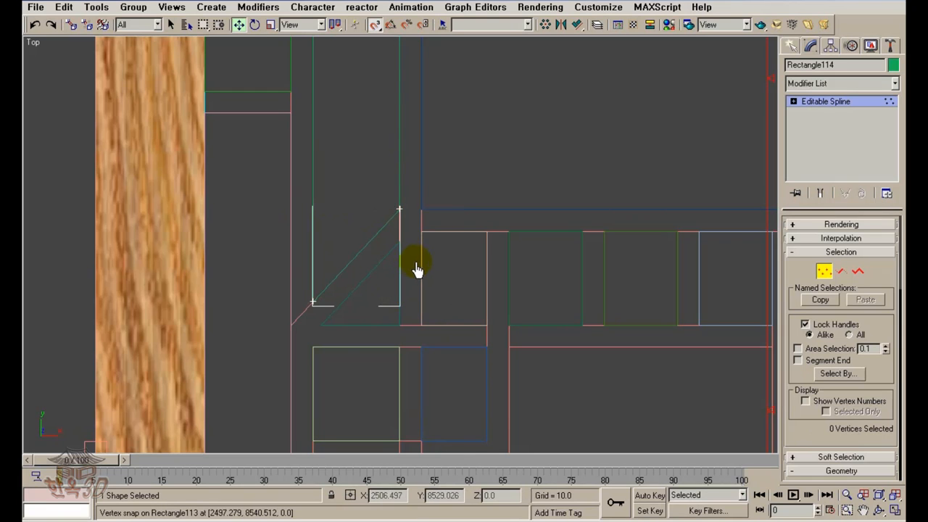
# Examine the rectangles overlapping the diagonal bar at the central lattice block's upper-right corner
pyautogui.scroll(-4, 416, 266)
pyautogui.scroll(3, 484, 316)
pyautogui.moveTo(464, 314); pyautogui.dragTo(383, 315, button='middle')
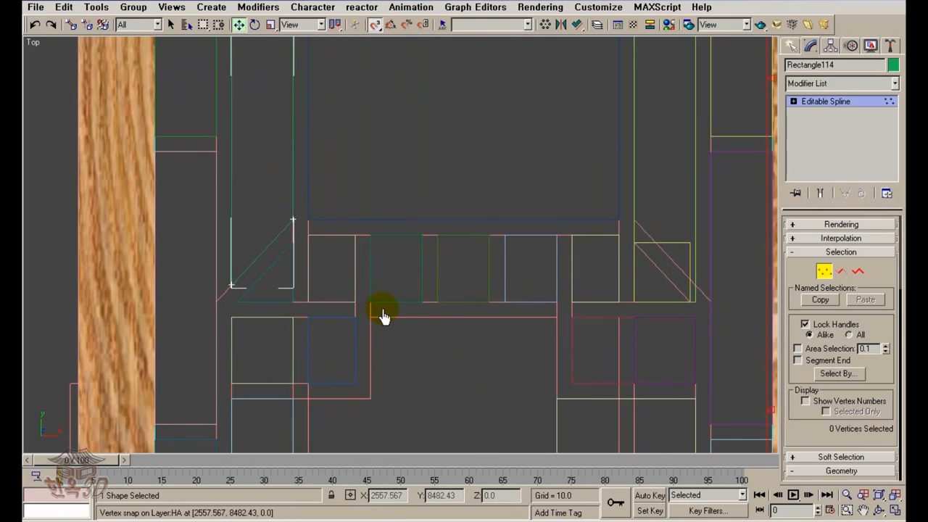
pyautogui.scroll(-3, 420, 338)
pyautogui.moveTo(466, 339); pyautogui.dragTo(412, 336, button='middle')
pyautogui.scroll(4, 429, 296)
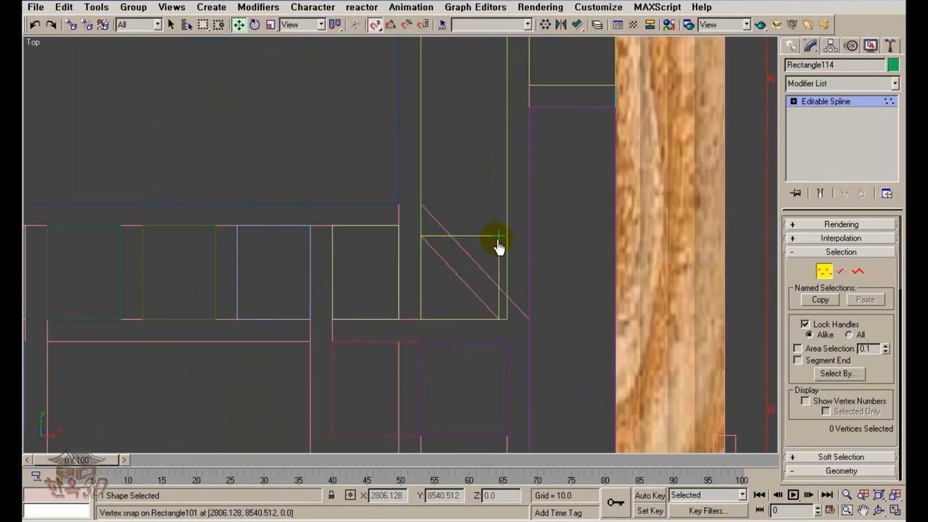
pyautogui.scroll(-5, 499, 250)
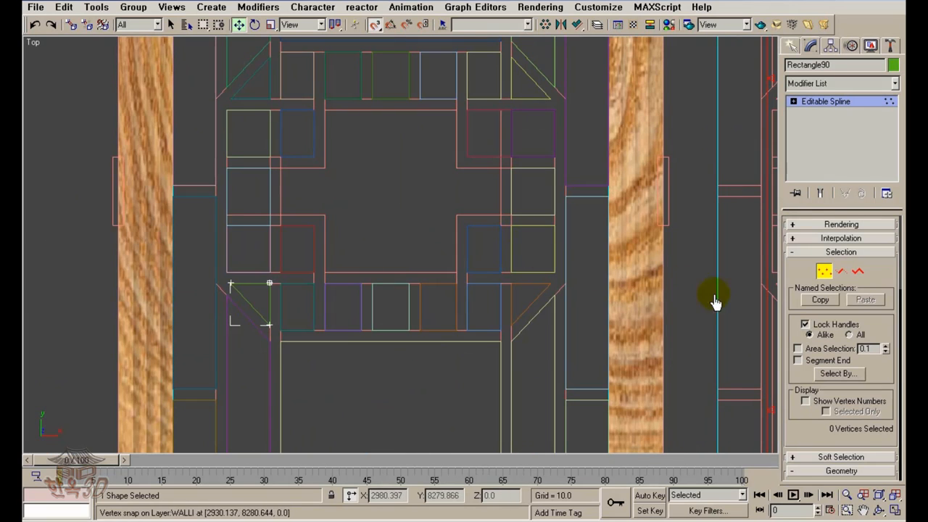
# Leave vertex editing of the lower-left corner triangle and clear the selection
pyautogui.click(824, 274)
pyautogui.moveTo(377, 209)
pyautogui.mouseDown(button='middle')
pyautogui.moveTo(390, 225)
pyautogui.moveTo(386, 206)
pyautogui.mouseUp(button='middle')
pyautogui.click(385, 208)
pyautogui.moveTo(433, 242); pyautogui.dragTo(452, 303, button='middle')
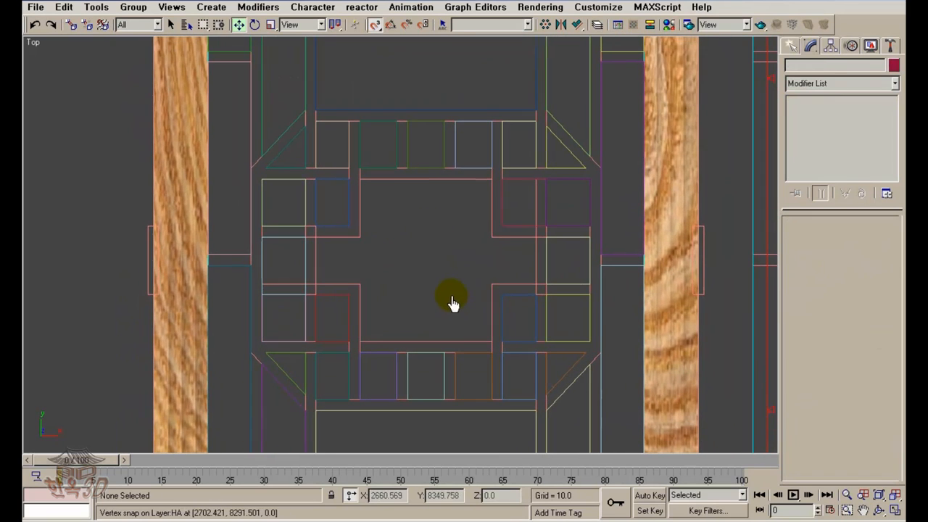
# Trace the central cross-shaped opening with a vertex-snapped straight-segment line and close the spline at its starting point
pyautogui.click(792, 48)
pyautogui.click(815, 145)
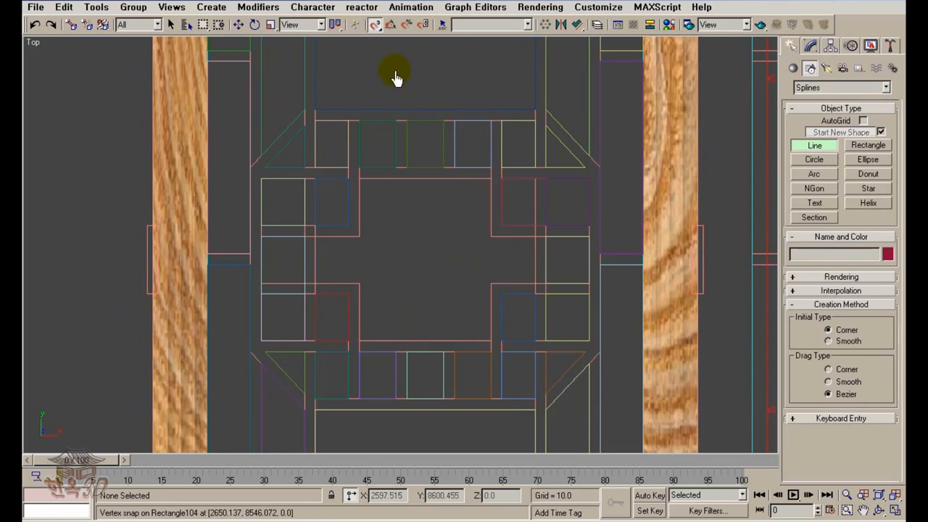
pyautogui.click(489, 341)
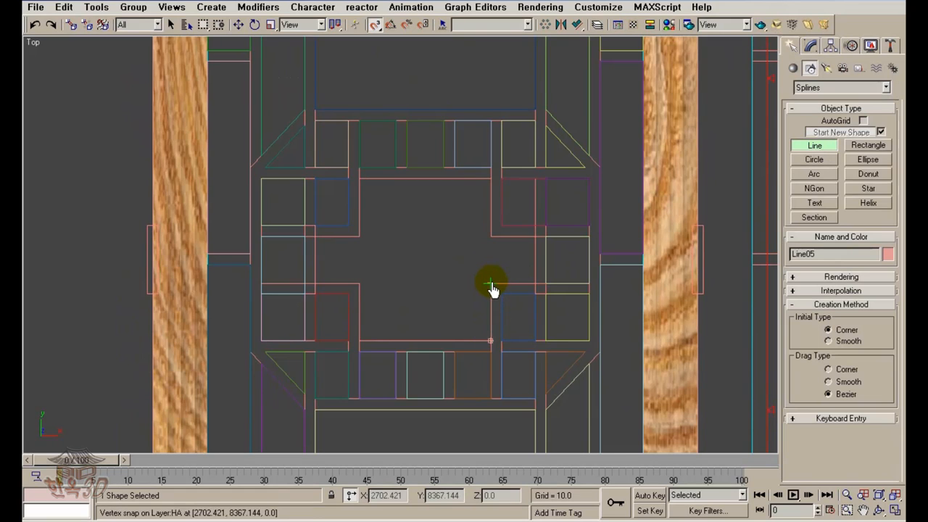
pyautogui.click(491, 283)
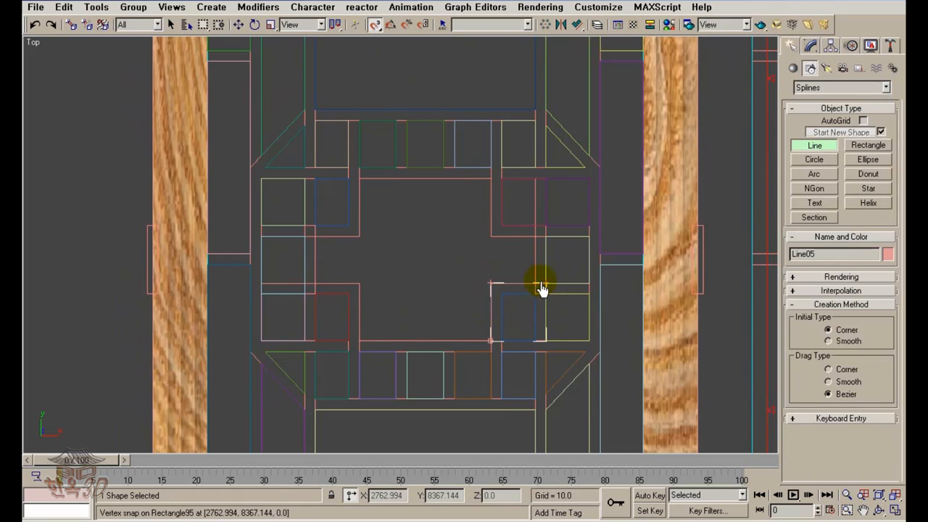
pyautogui.click(545, 236)
pyautogui.click(491, 237)
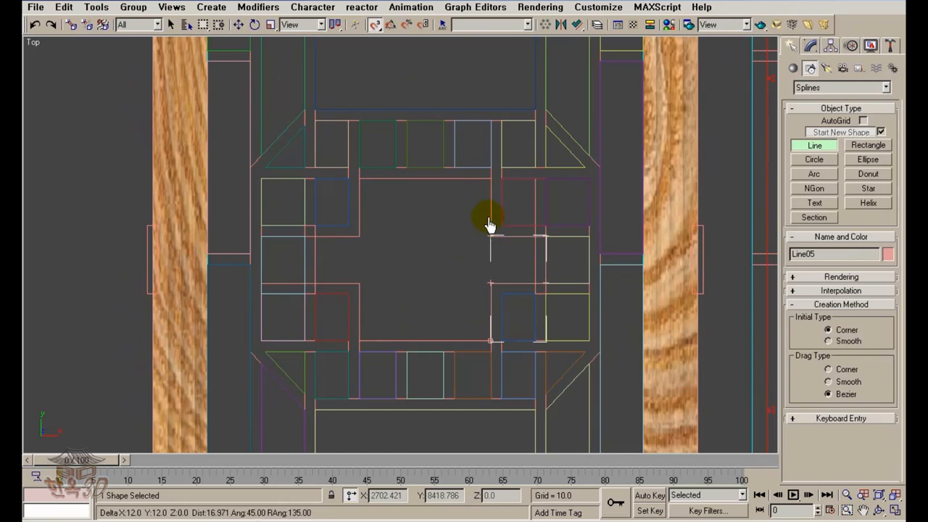
pyautogui.click(491, 178)
pyautogui.click(358, 179)
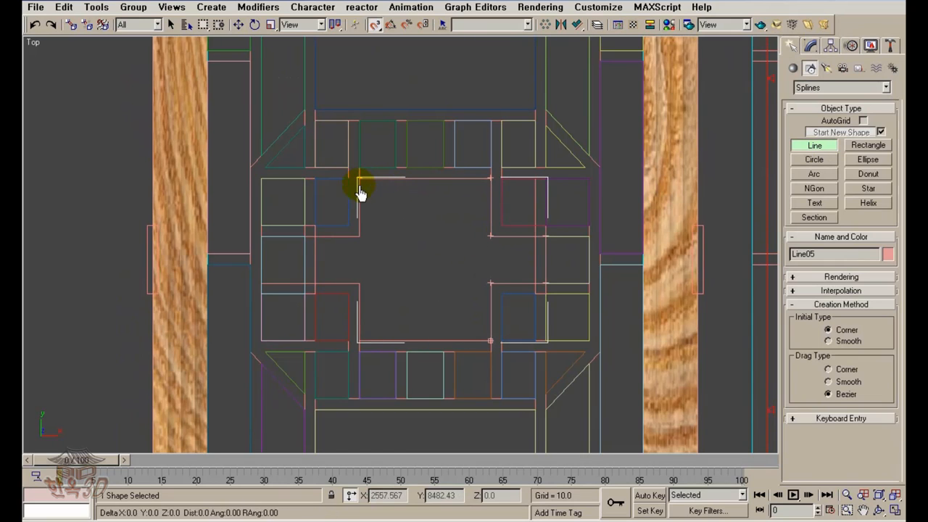
pyautogui.click(358, 237)
pyautogui.click(316, 239)
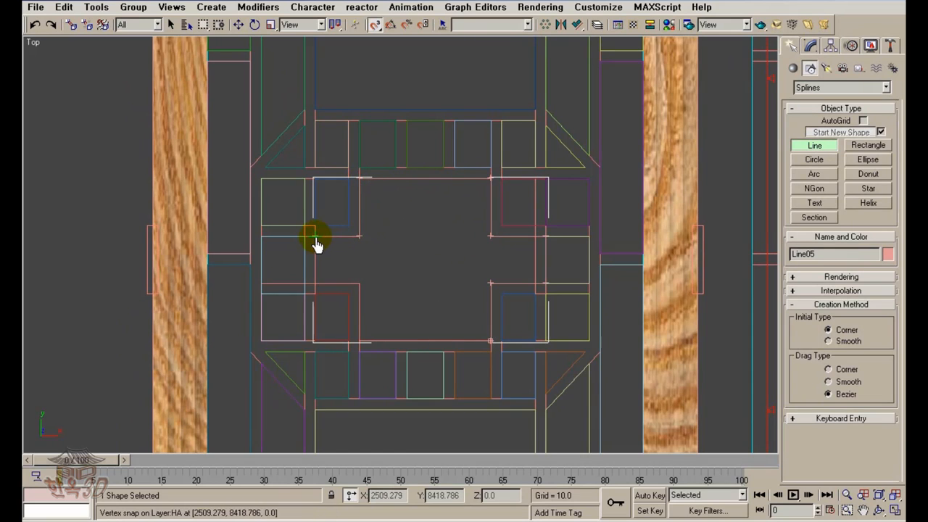
pyautogui.click(316, 284)
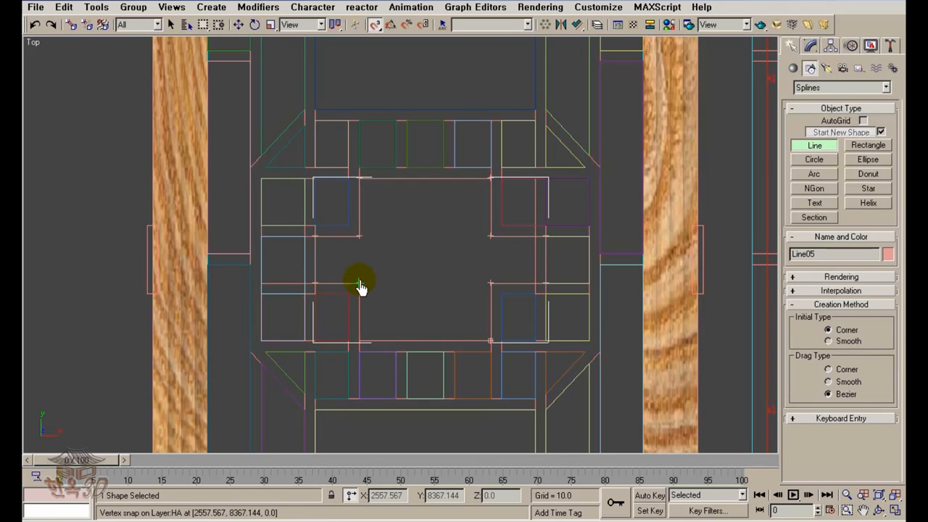
pyautogui.click(358, 293)
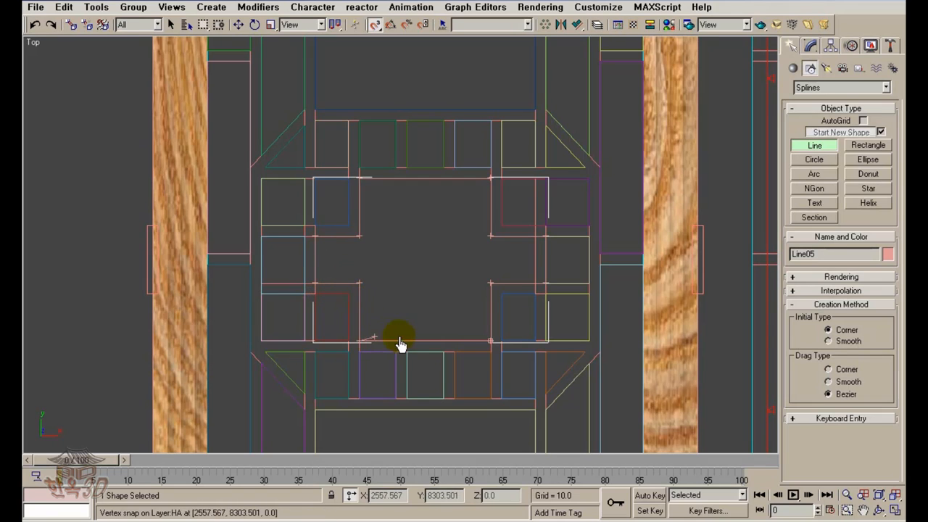
pyautogui.click(490, 341)
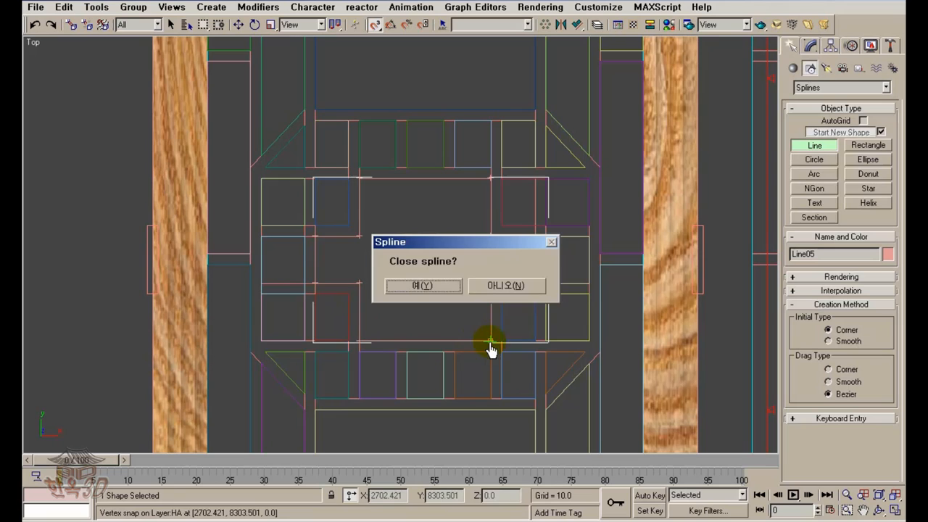
pyautogui.click(424, 286)
pyautogui.press('w')
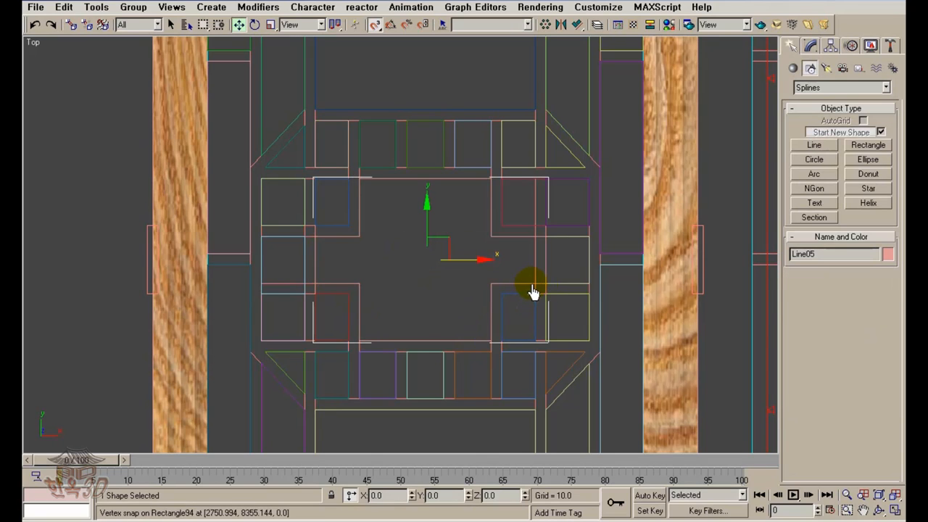
# Shift the two end vertices of the cross spline's right arm by -12 in X, then leave vertex editing
pyautogui.rightClick(531, 291)
pyautogui.moveTo(569, 397)
pyautogui.click(634, 395)
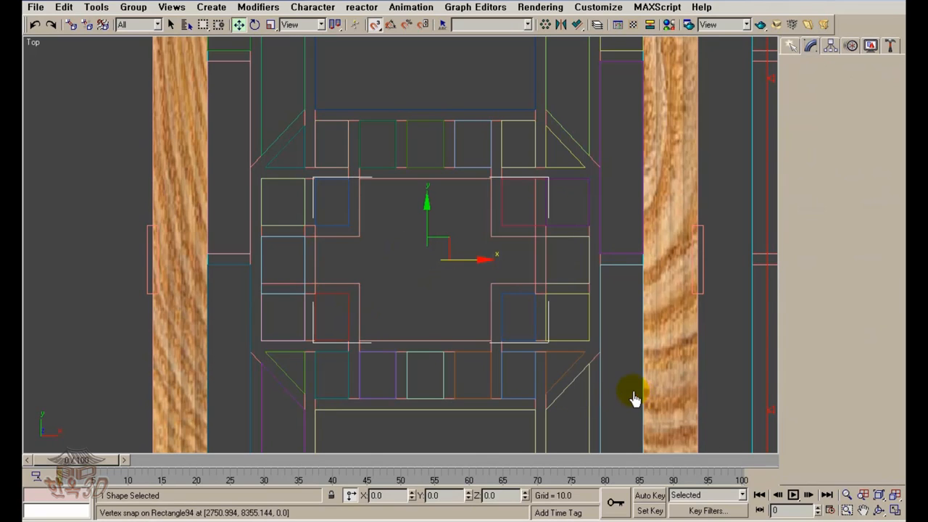
pyautogui.rightClick(527, 279)
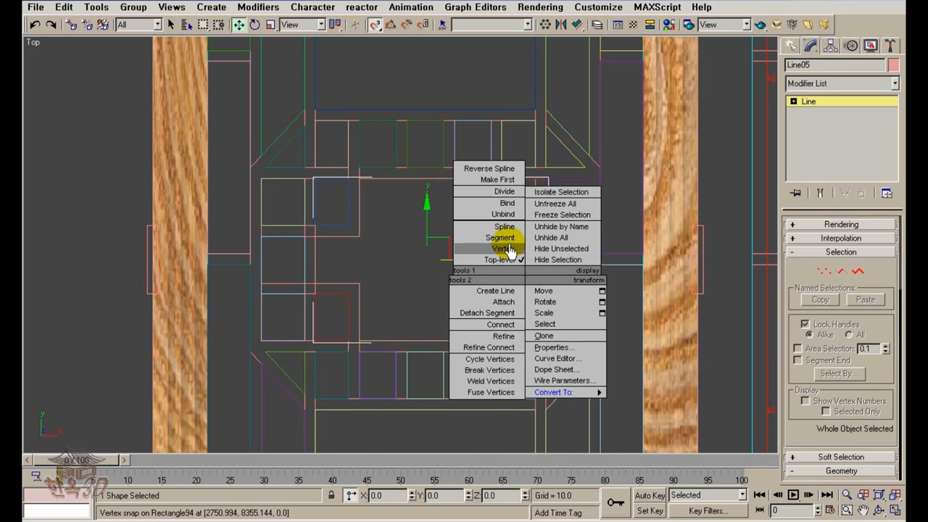
pyautogui.click(510, 250)
pyautogui.moveTo(519, 218); pyautogui.dragTo(517, 216)
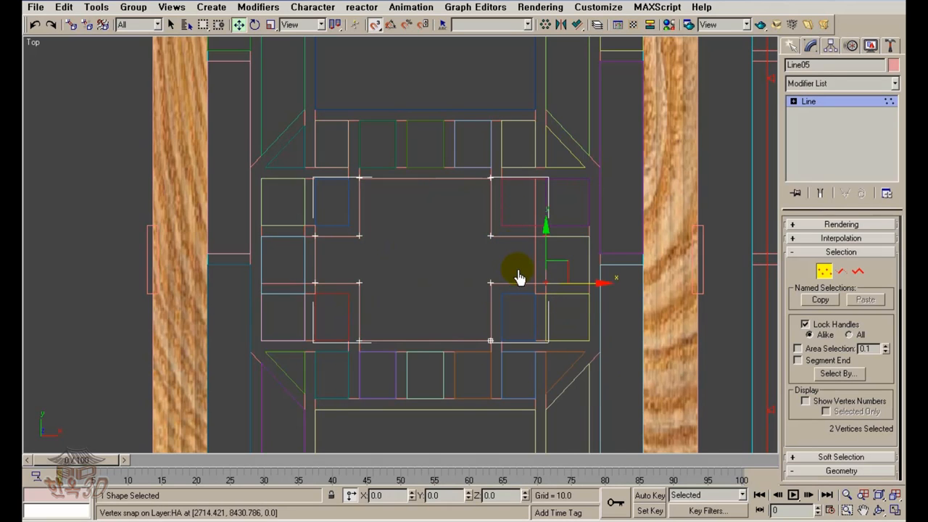
pyautogui.click(383, 496)
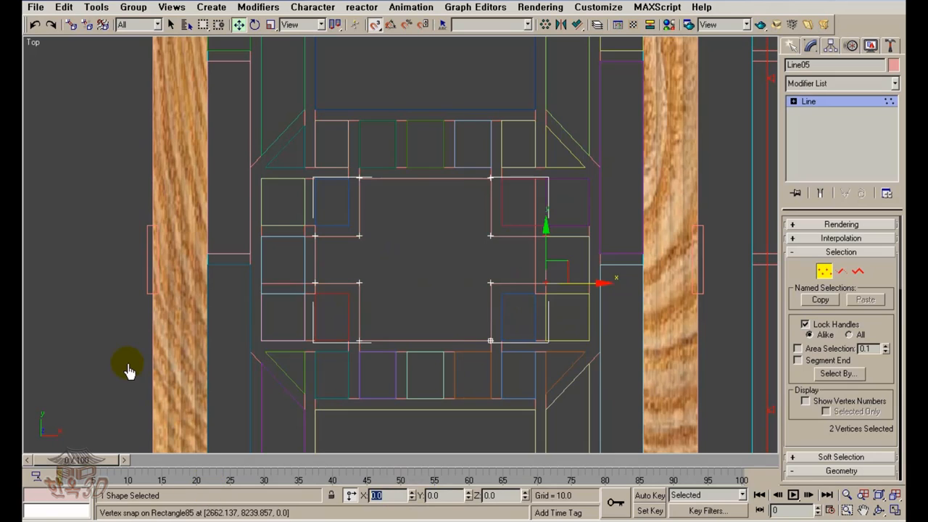
pyautogui.write('-12')
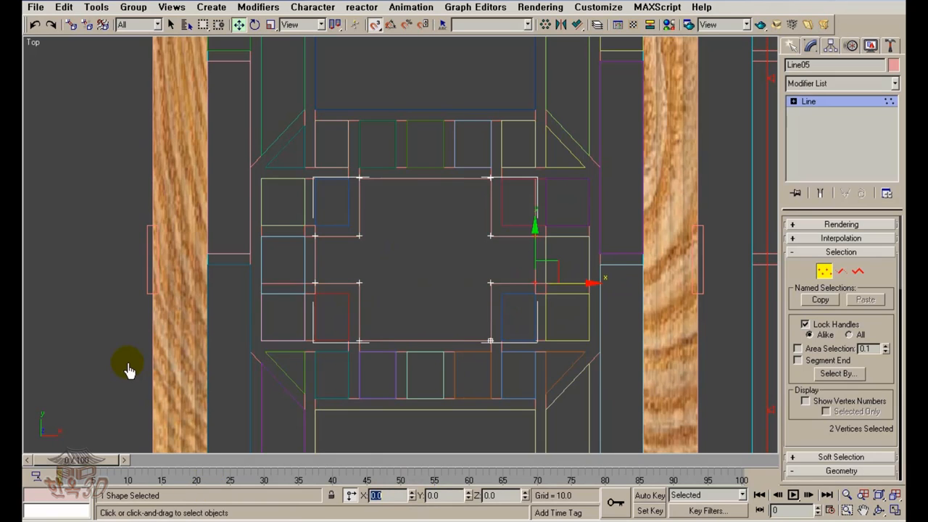
pyautogui.click(410, 265)
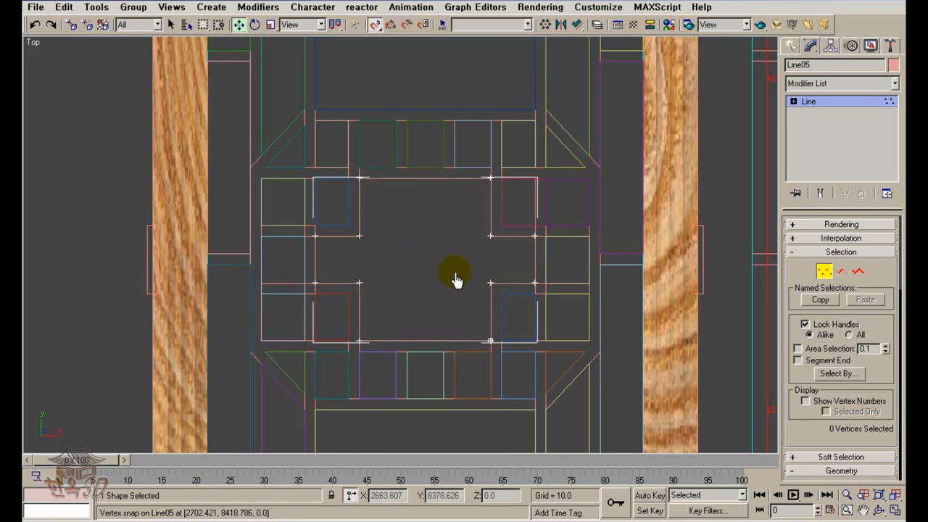
pyautogui.scroll(-3, 454, 279)
pyautogui.scroll(-6, 451, 327)
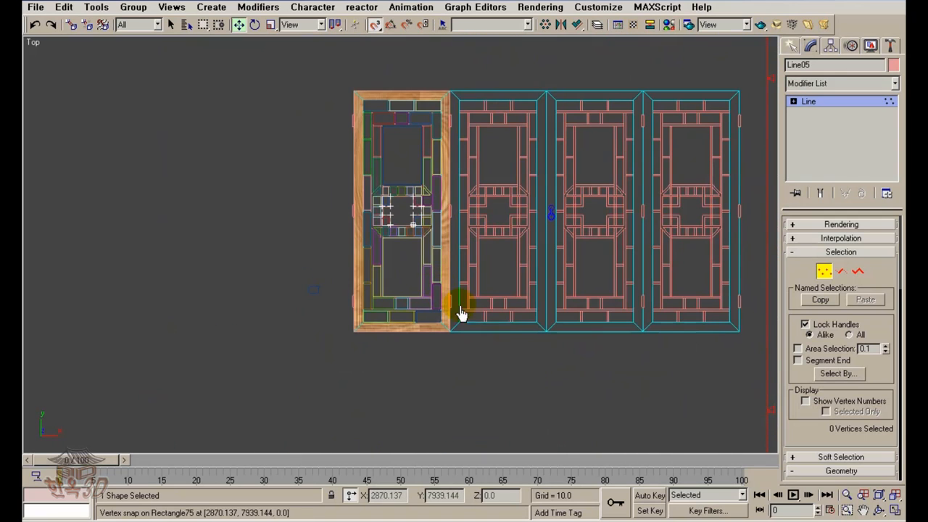
pyautogui.rightClick(499, 337)
pyautogui.click(506, 320)
# Draw a snapped rectangle 1380 long and 480 wide along the inner edge of the wooden door frame
pyautogui.scroll(2, 507, 367)
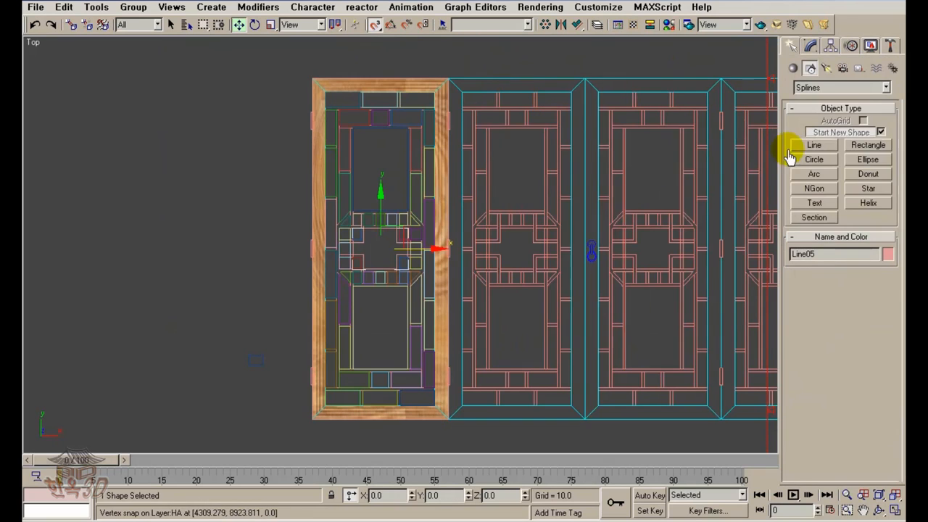
pyautogui.click(869, 145)
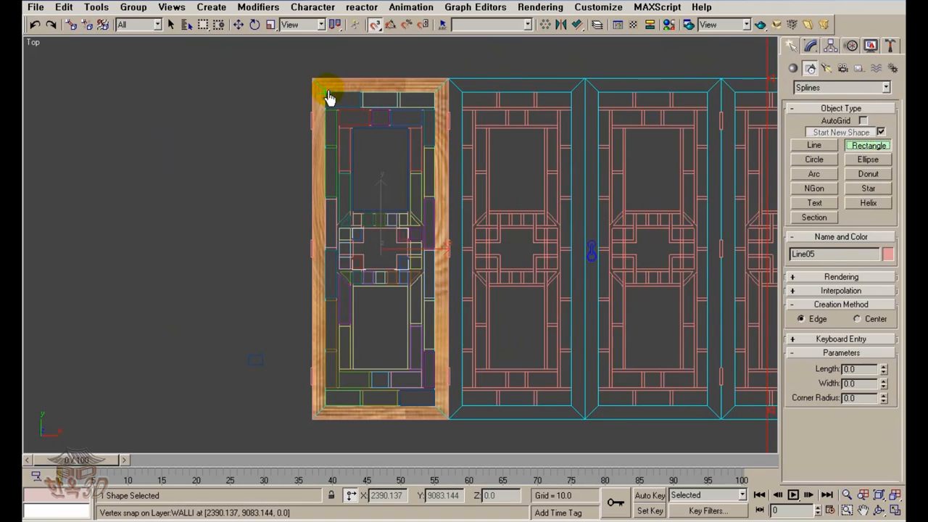
pyautogui.moveTo(330, 93); pyautogui.dragTo(436, 412)
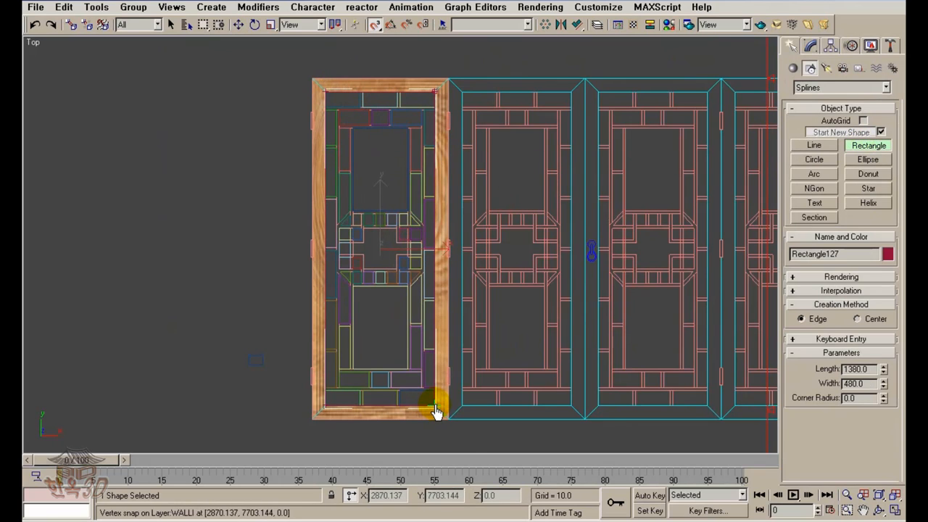
pyautogui.press('w')
pyautogui.moveTo(510, 374); pyautogui.dragTo(512, 368, button='middle')
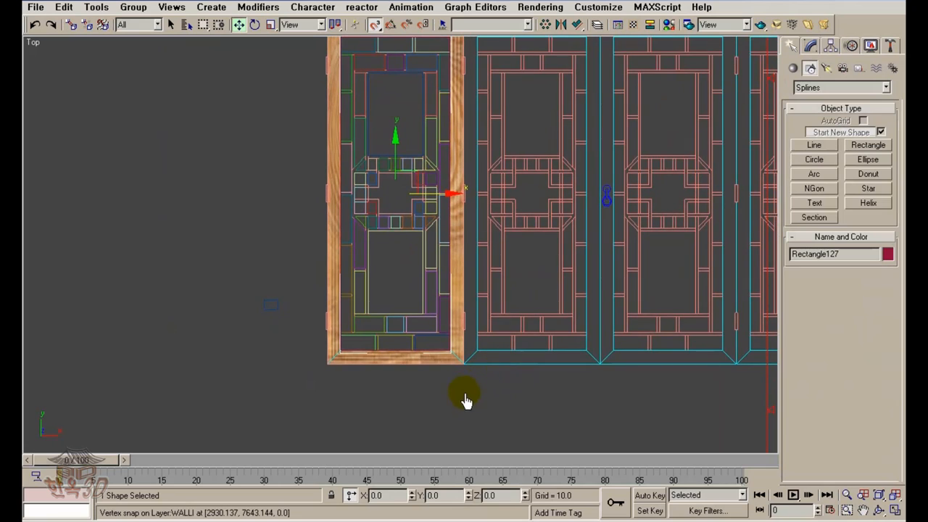
# Turn off snapping, select the two imported drawing shapes that carry the door linework and hide them
pyautogui.click(577, 408)
pyautogui.rightClick(571, 399)
pyautogui.click(590, 384)
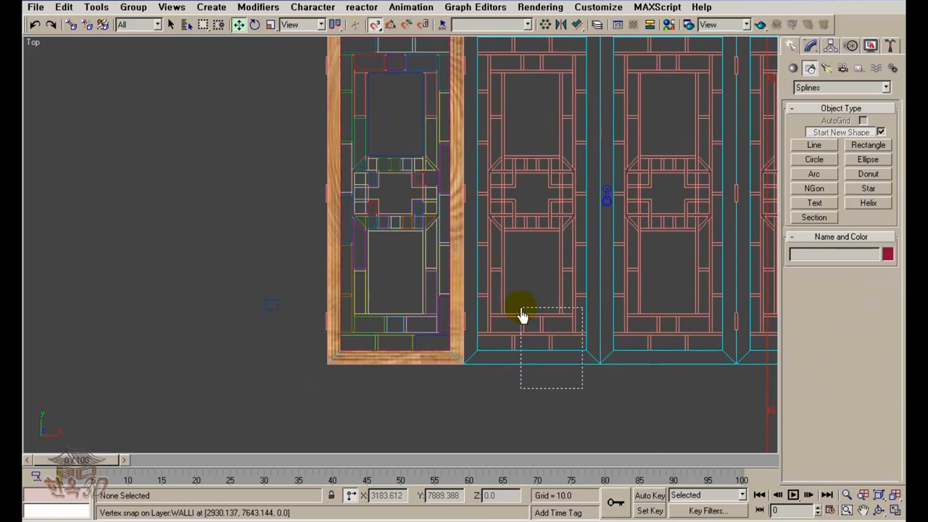
pyautogui.click(500, 274)
pyautogui.rightClick(516, 378)
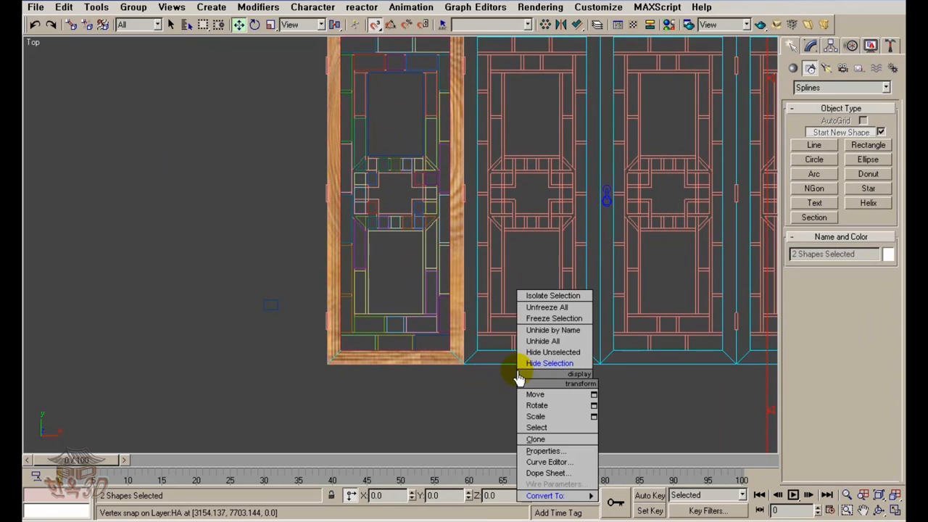
pyautogui.click(443, 425)
pyautogui.rightClick(518, 399)
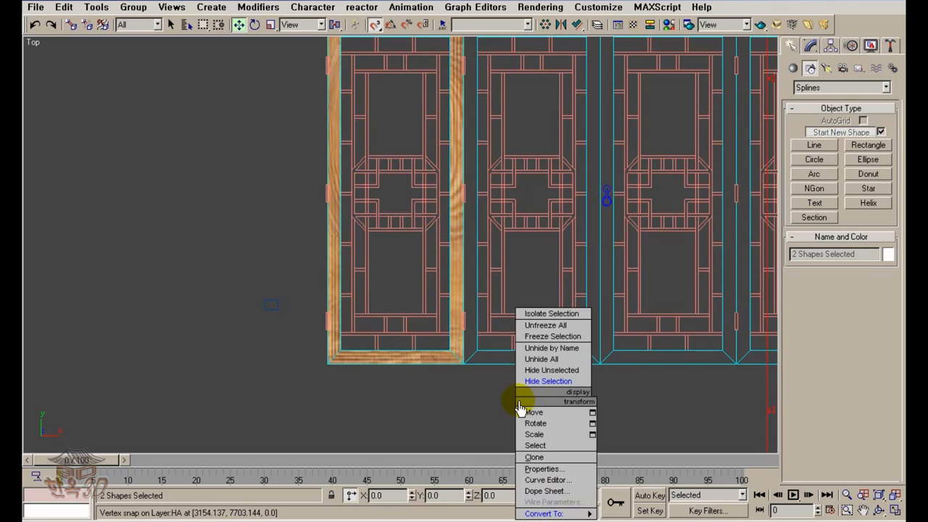
pyautogui.click(480, 400)
pyautogui.click(376, 26)
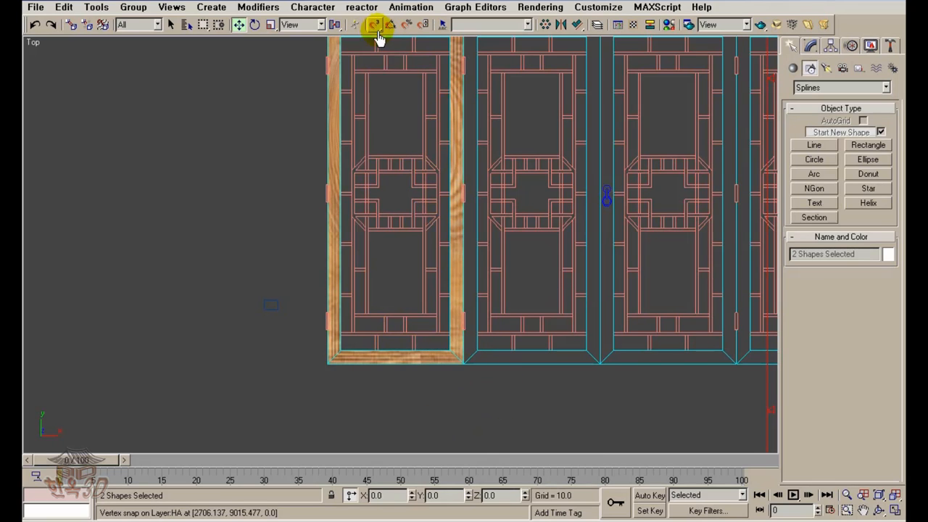
pyautogui.moveTo(508, 286); pyautogui.dragTo(518, 330)
pyautogui.rightClick(518, 322)
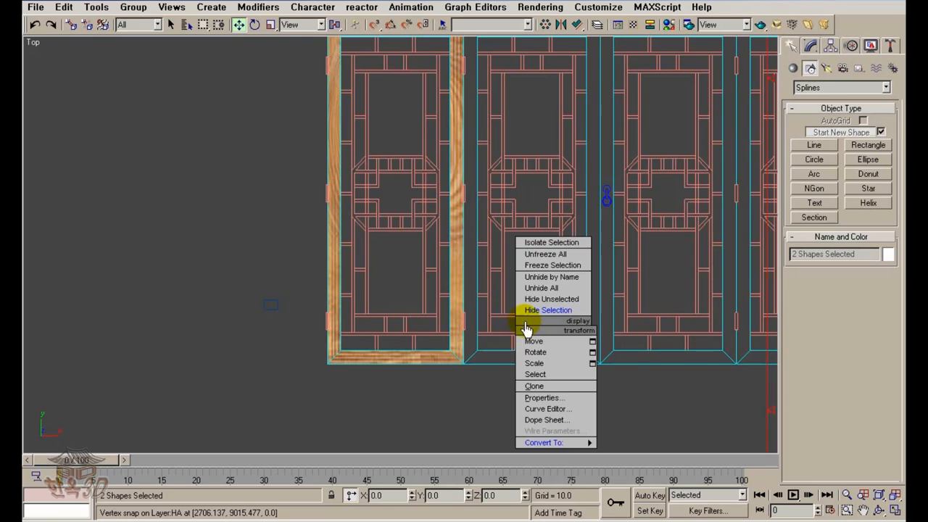
pyautogui.click(529, 311)
# Select the wood-mapped door frame and hide it so only the traced shapes remain
pyautogui.moveTo(502, 326); pyautogui.dragTo(485, 332, button='middle')
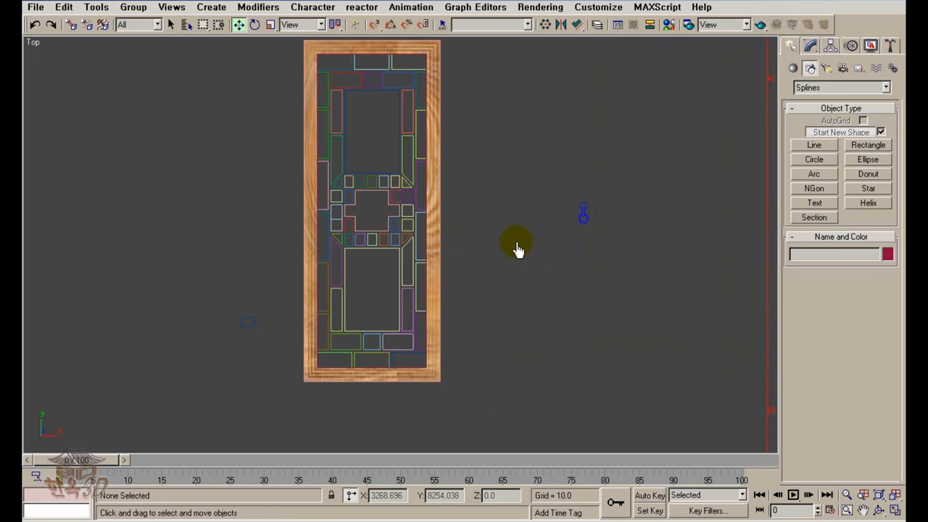
pyautogui.moveTo(518, 249); pyautogui.dragTo(387, 263, button='middle')
pyautogui.scroll(3, 414, 263)
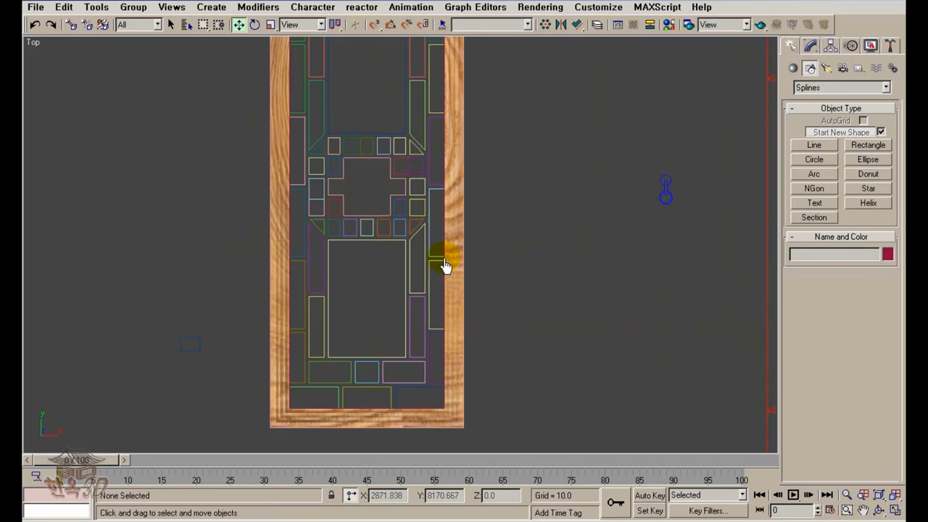
pyautogui.click(455, 269)
pyautogui.rightClick(454, 261)
pyautogui.click(477, 245)
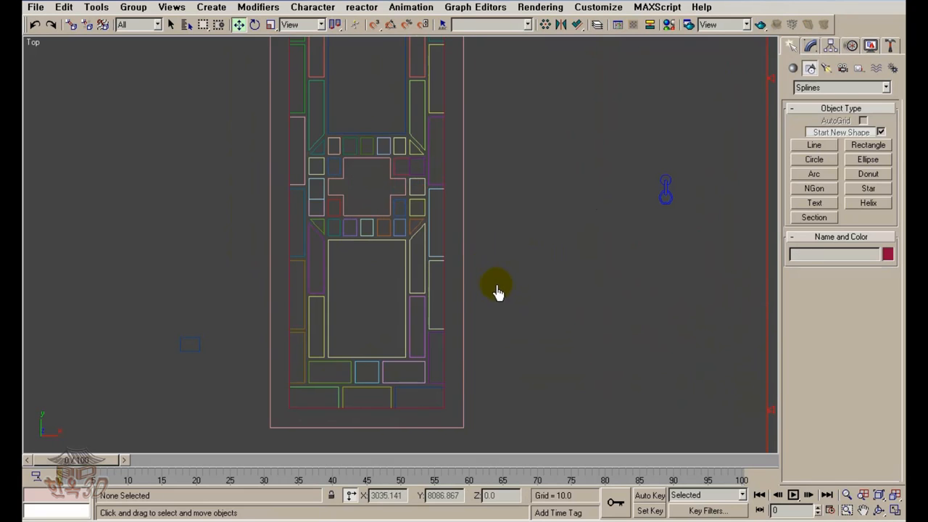
pyautogui.moveTo(498, 290); pyautogui.dragTo(458, 256, button='middle')
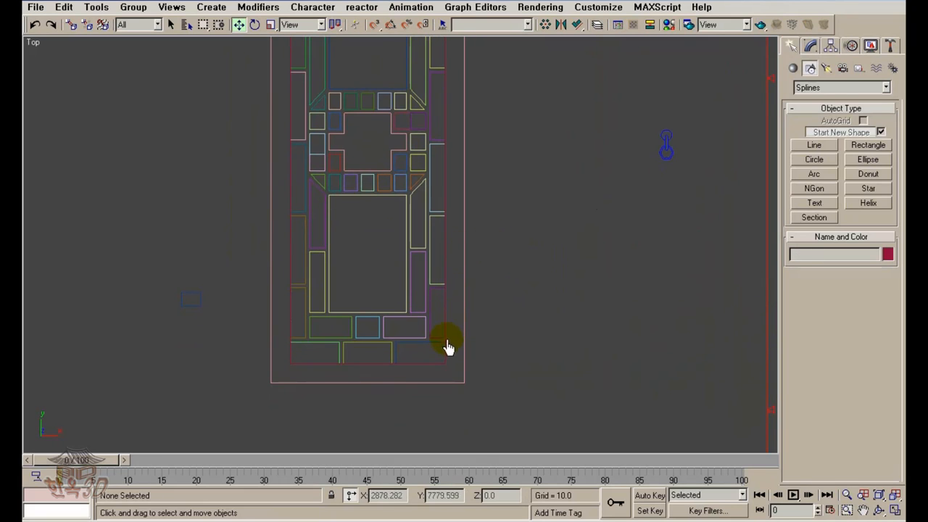
# Remove the large outer frame rectangle from view, keeping the inner rectangle around the lattice openings
pyautogui.click(465, 377)
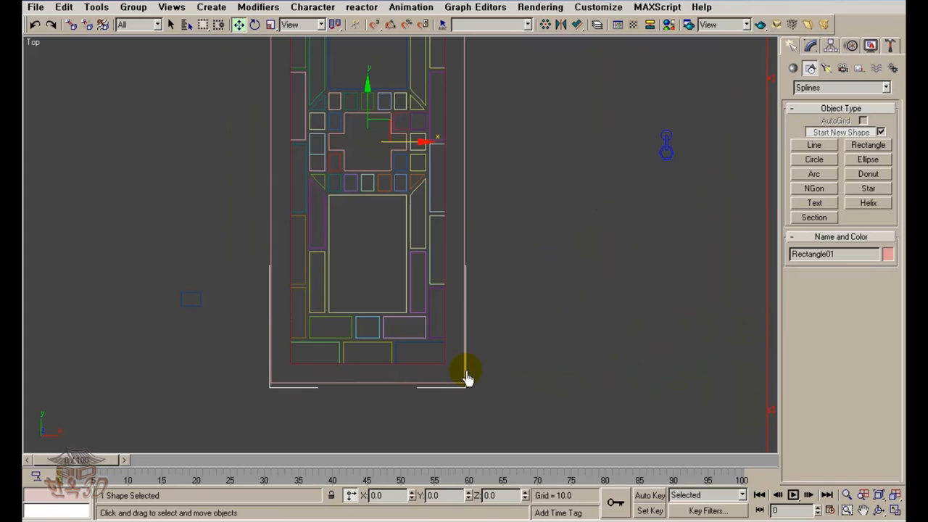
pyautogui.moveTo(466, 377)
pyautogui.mouseDown(button='middle')
pyautogui.moveTo(446, 402)
pyautogui.moveTo(462, 389)
pyautogui.mouseUp(button='middle')
pyautogui.click(455, 355)
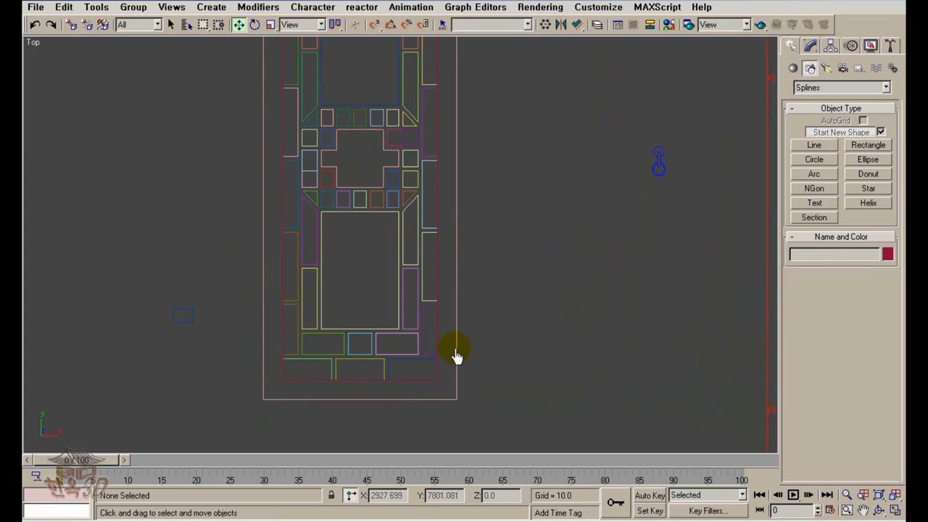
pyautogui.click(440, 346)
pyautogui.scroll(-4, 440, 345)
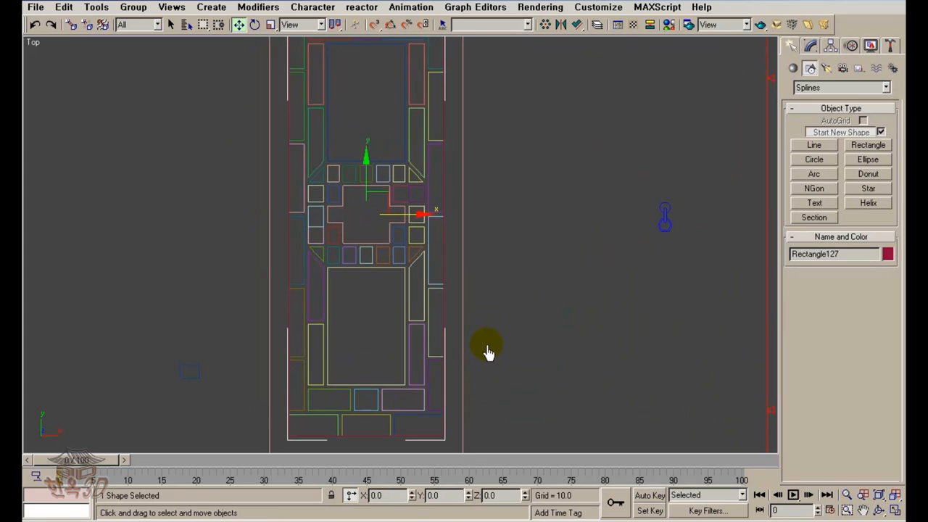
pyautogui.click(445, 272)
pyautogui.click(486, 298)
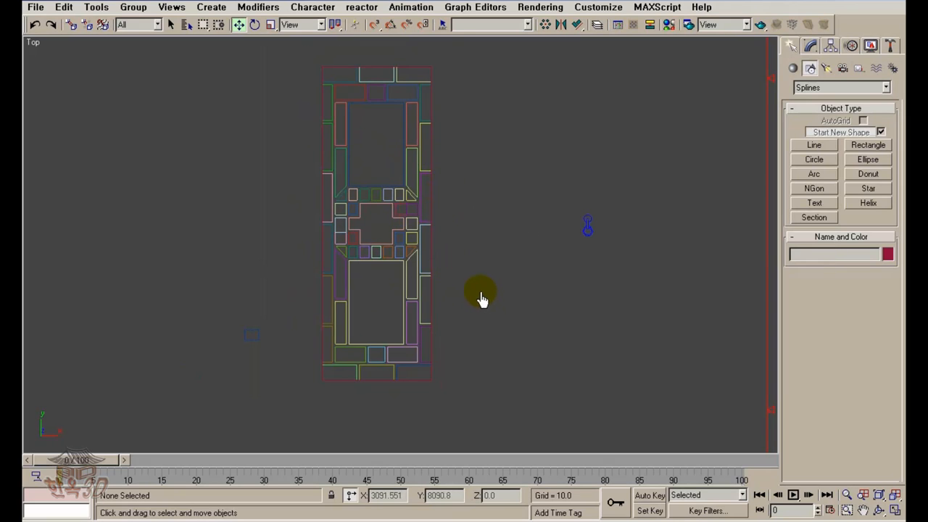
pyautogui.moveTo(481, 300); pyautogui.dragTo(491, 321, button='middle')
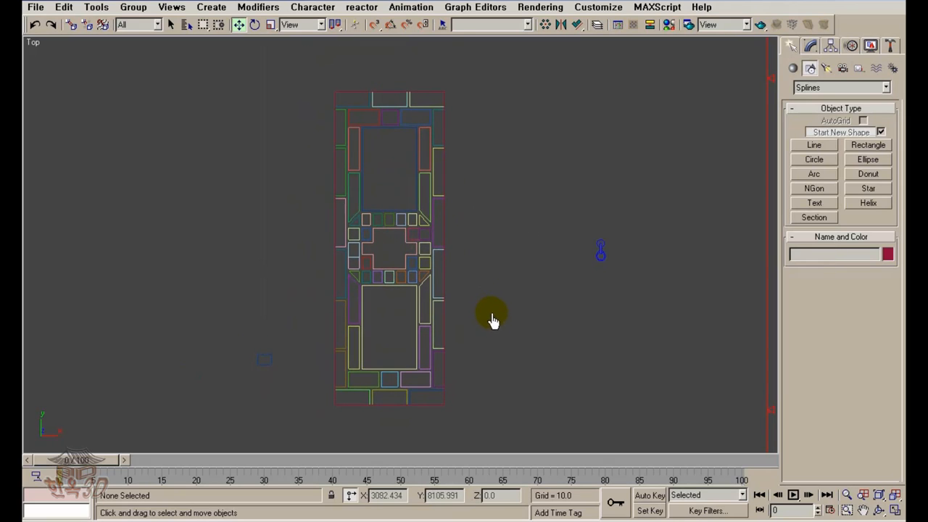
# Scale the rectangle enclosing the lattice openings up slightly in X and Y so its edges clear the outer openings
pyautogui.click(444, 181)
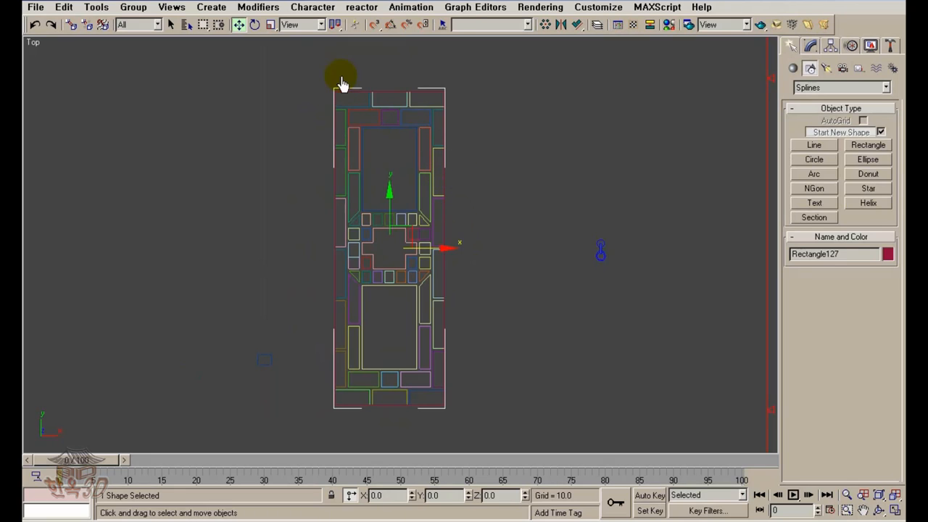
pyautogui.click(271, 24)
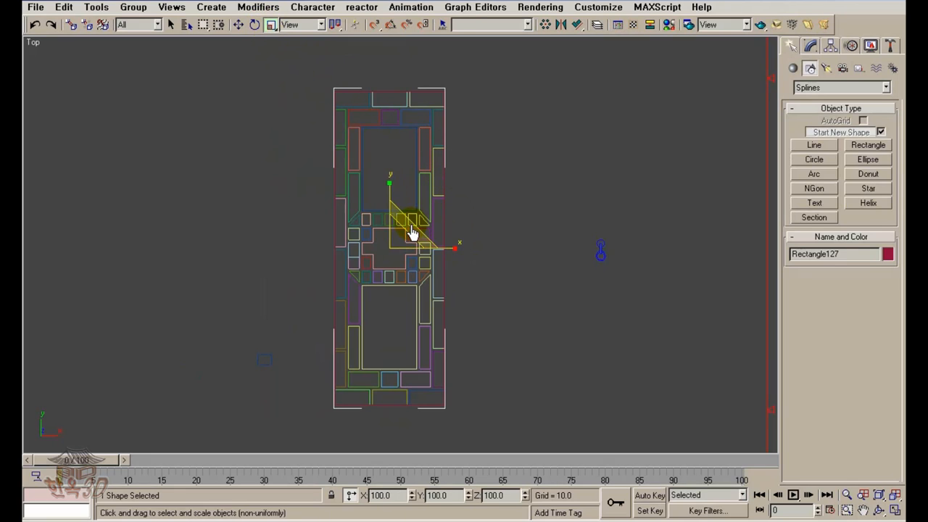
pyautogui.moveTo(411, 232)
pyautogui.mouseDown()
pyautogui.moveTo(417, 224)
pyautogui.moveTo(420, 235)
pyautogui.mouseUp()
pyautogui.click(502, 275)
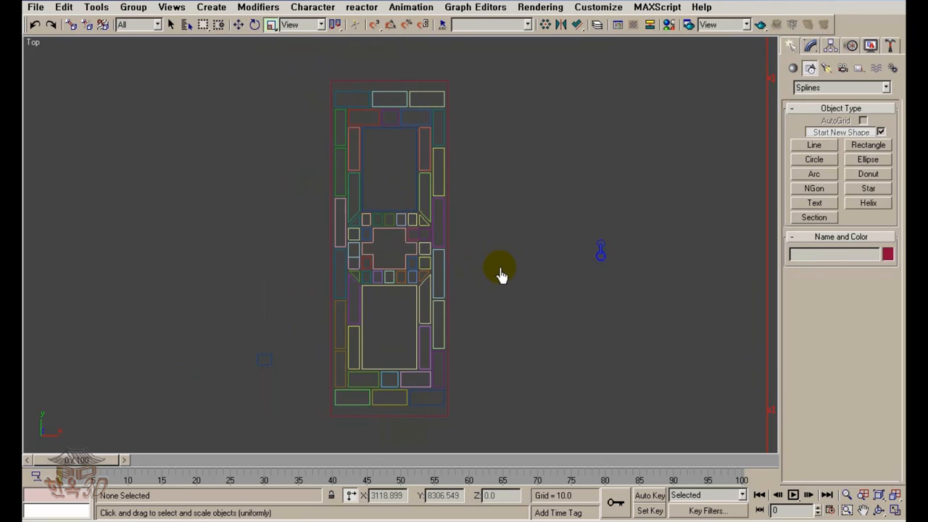
pyautogui.moveTo(488, 336); pyautogui.dragTo(480, 292, button='middle')
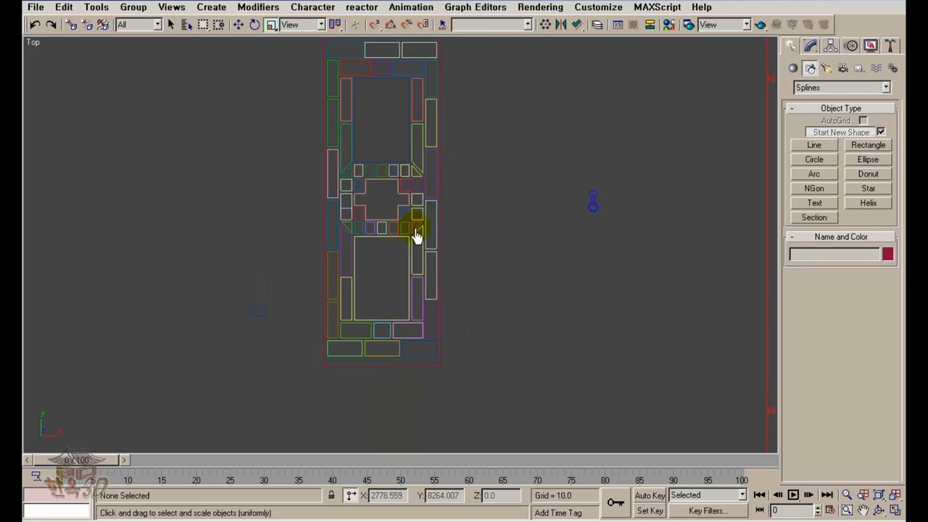
# Delete the small stray rectangle and the two stray entities on either side of the lattice door panel
pyautogui.moveTo(446, 309); pyautogui.dragTo(454, 310, button='middle')
pyautogui.moveTo(292, 330); pyautogui.dragTo(390, 271, button='middle')
pyautogui.scroll(-2, 382, 271)
pyautogui.scroll(1, 390, 273)
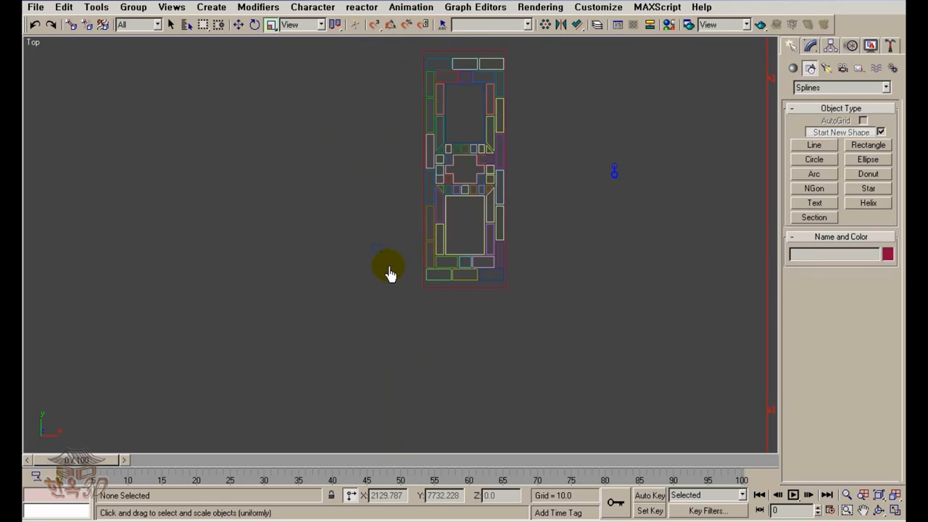
pyautogui.moveTo(388, 268); pyautogui.dragTo(328, 244)
pyautogui.press('Delete')
pyautogui.moveTo(653, 219); pyautogui.dragTo(576, 125)
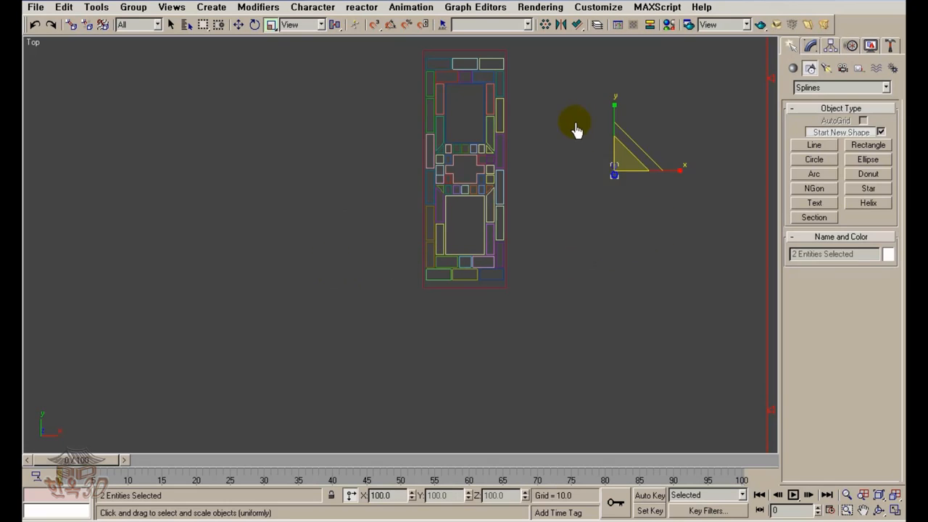
pyautogui.press('Delete')
# Delete the remaining stray objects lying away from the lattice panel
pyautogui.moveTo(575, 218); pyautogui.dragTo(530, 237, button='middle')
pyautogui.scroll(-2, 514, 239)
pyautogui.scroll(-3, 510, 245)
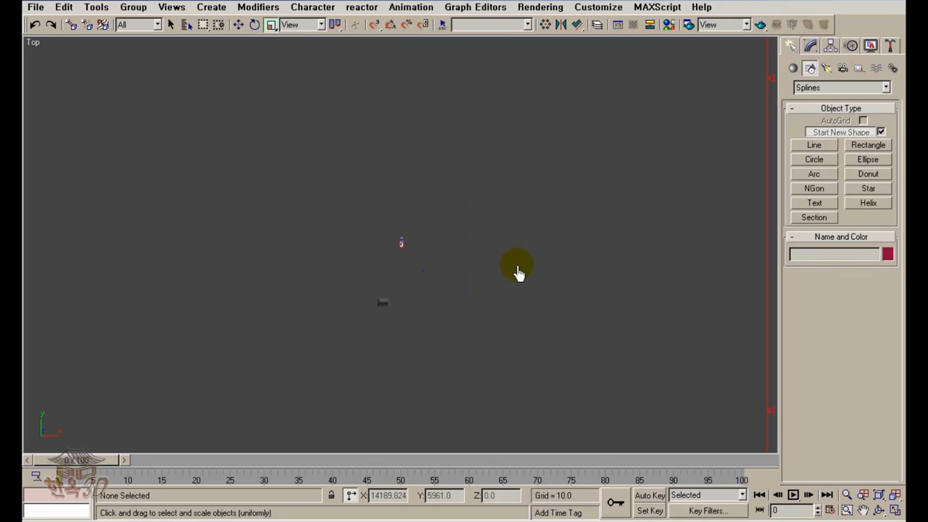
pyautogui.scroll(1, 510, 276)
pyautogui.moveTo(464, 333); pyautogui.dragTo(411, 284)
pyautogui.press('Delete')
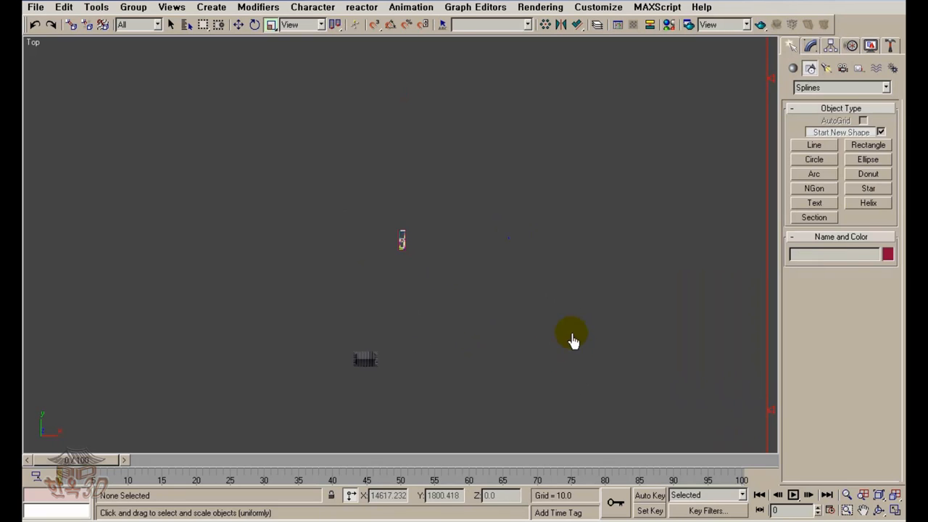
pyautogui.moveTo(491, 181); pyautogui.dragTo(498, 240)
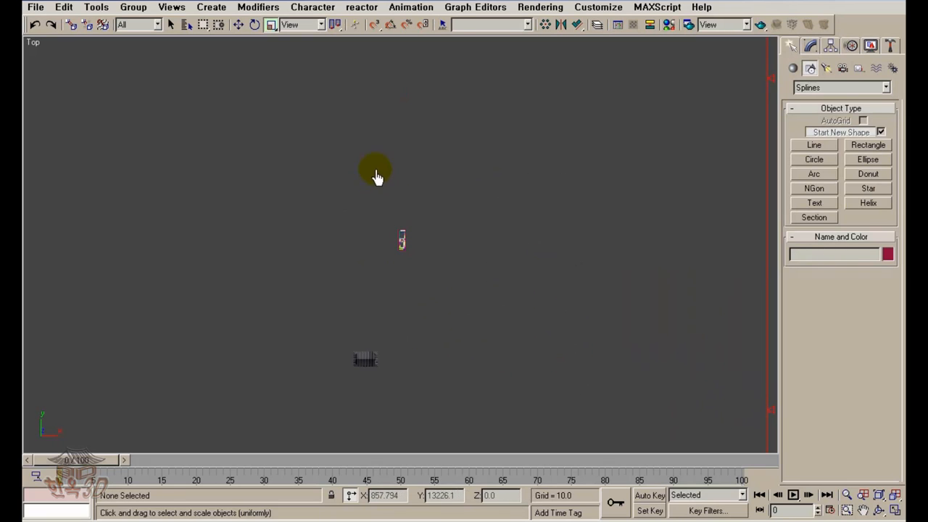
# Isolate all the shapes of the lattice door panel and clear the selection
pyautogui.moveTo(376, 176); pyautogui.dragTo(452, 311)
pyautogui.hotkey('alt', 'q')
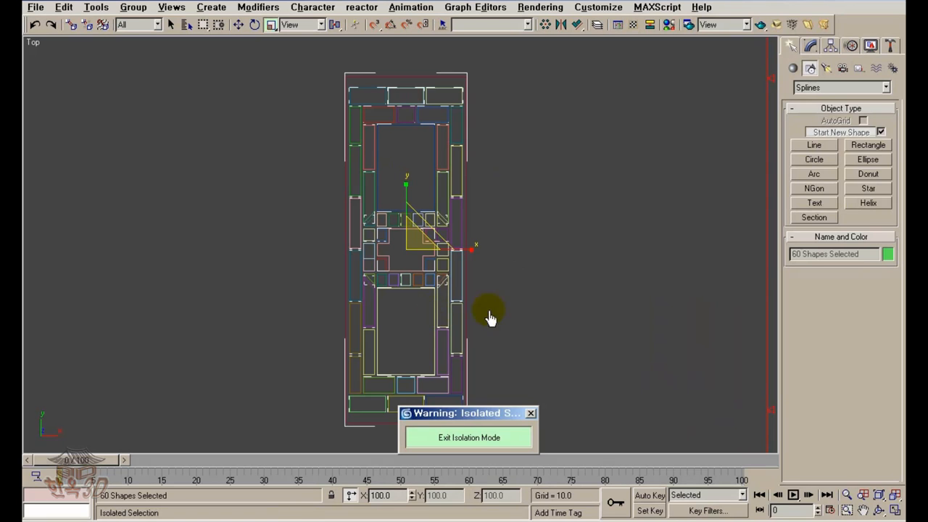
pyautogui.click(431, 298)
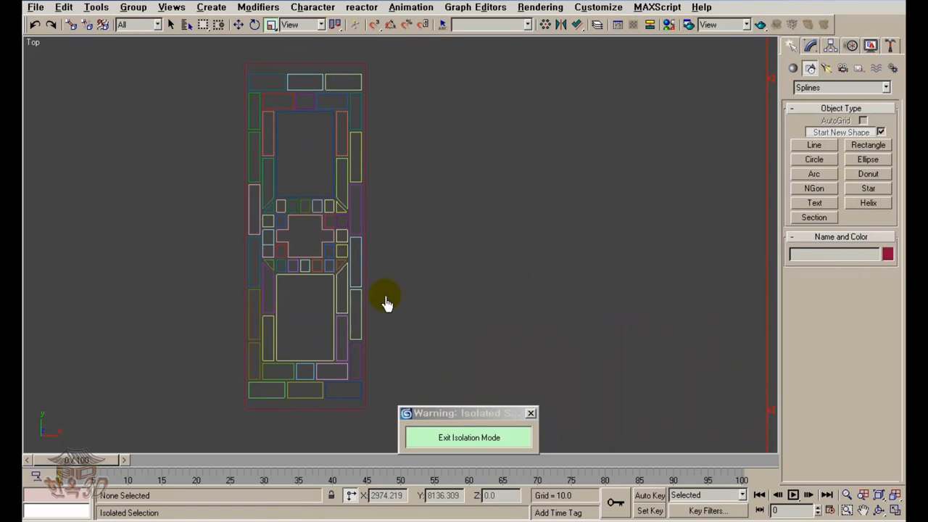
# Attach all the other lattice shapes to the central cross-shaped line with Attach Multiple
pyautogui.click(324, 250)
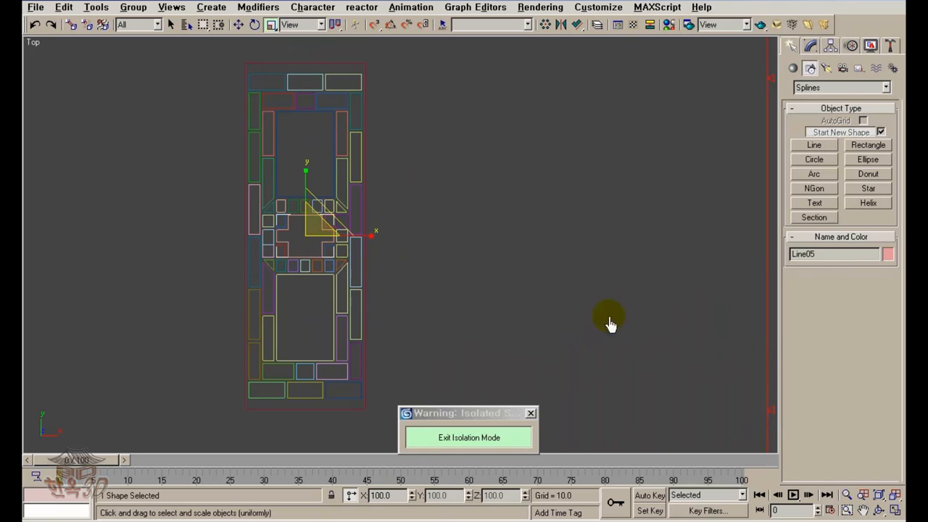
pyautogui.click(809, 48)
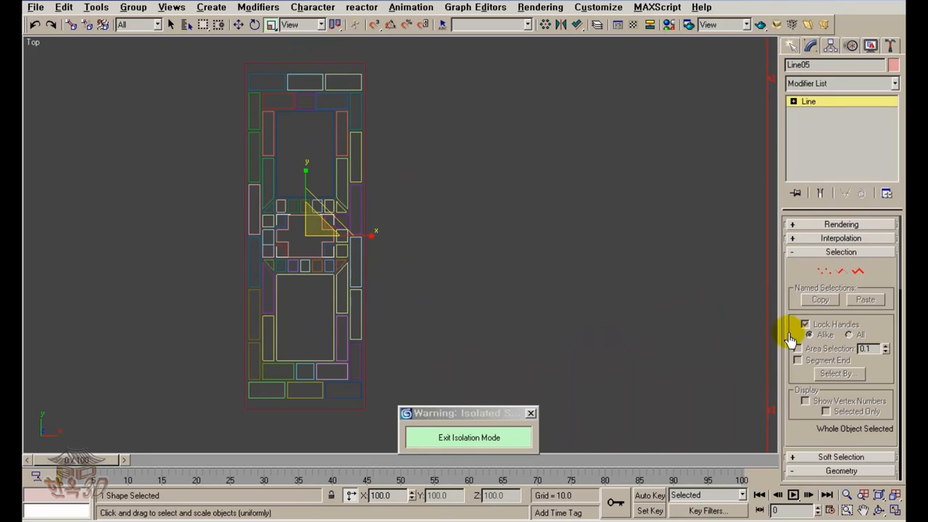
pyautogui.scroll(-5, 804, 363)
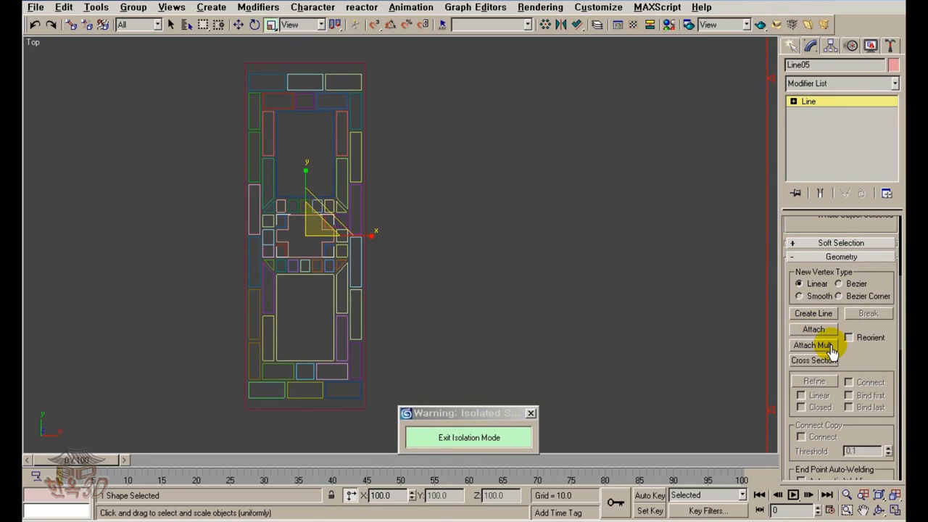
pyautogui.click(830, 347)
pyautogui.click(390, 153)
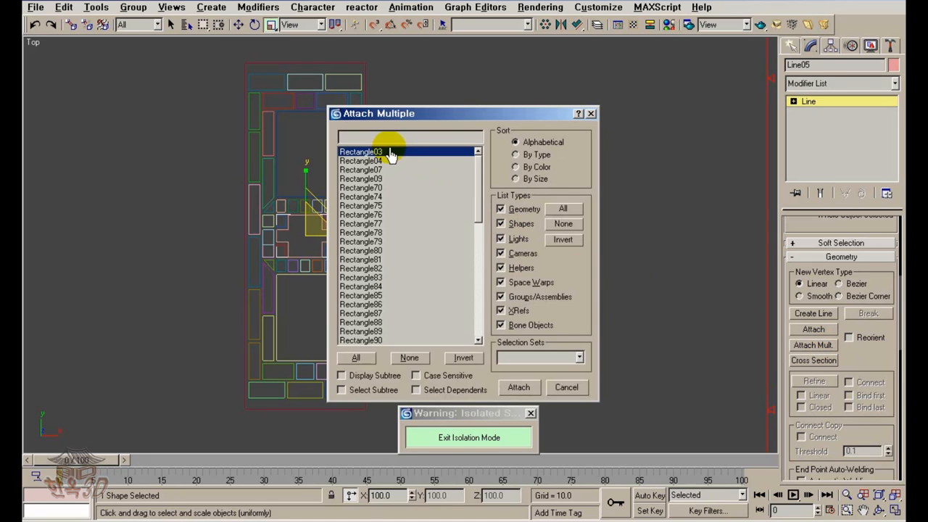
pyautogui.click(355, 357)
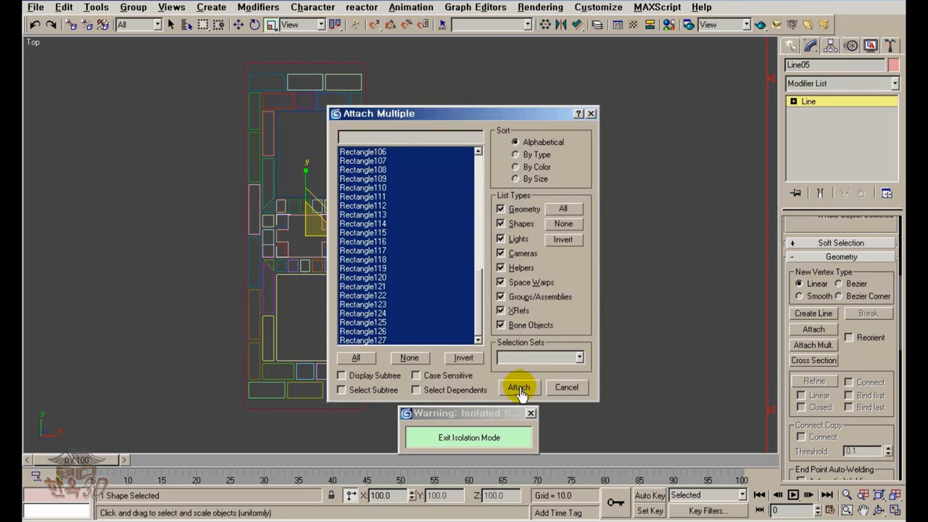
pyautogui.click(519, 388)
pyautogui.click(508, 312)
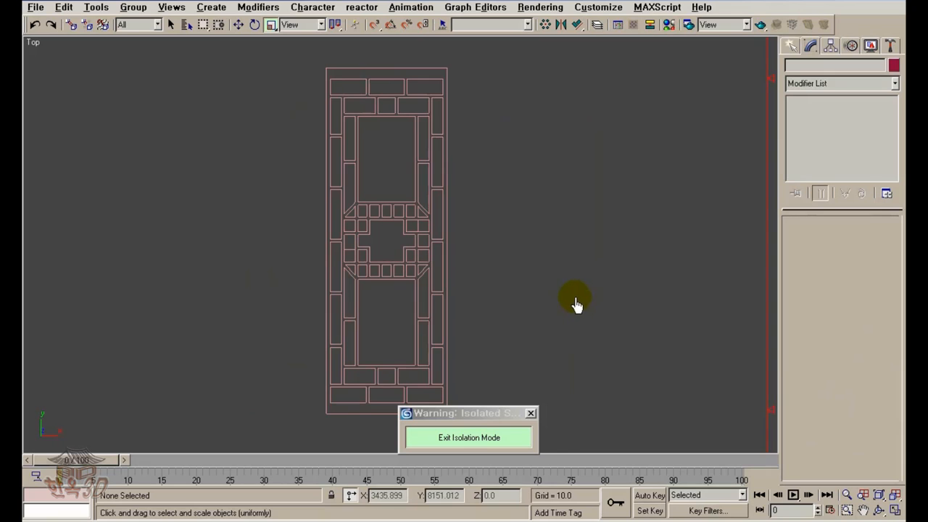
pyautogui.press('z')
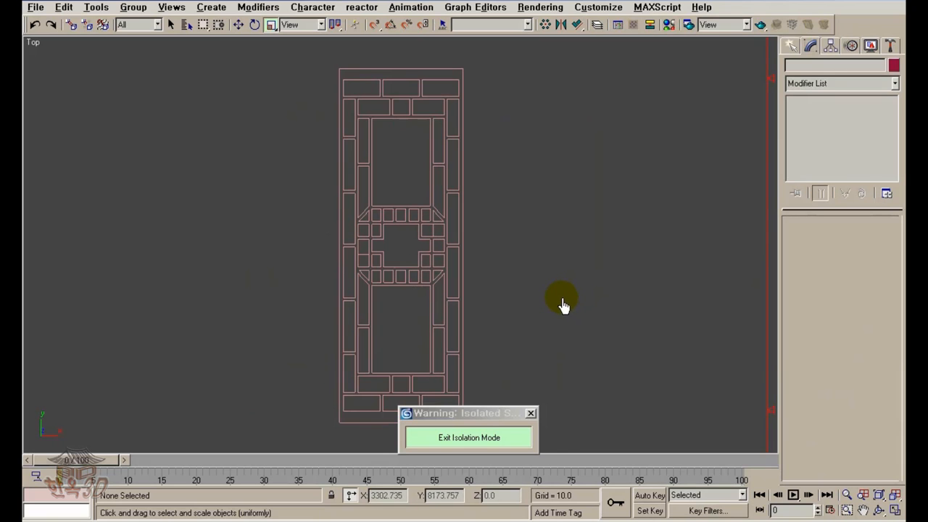
# Extrude the combined lattice shape with an amount of 35
pyautogui.scroll(1, 559, 303)
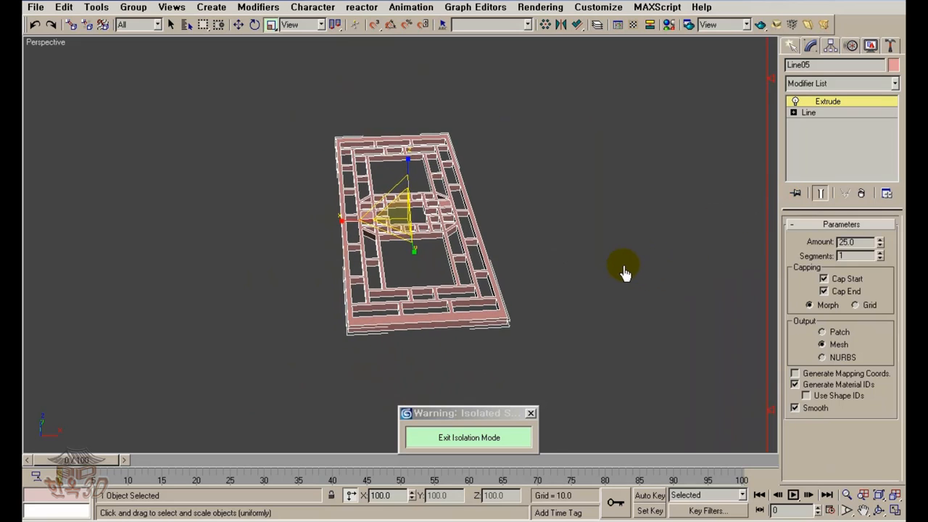
pyautogui.scroll(2, 626, 274)
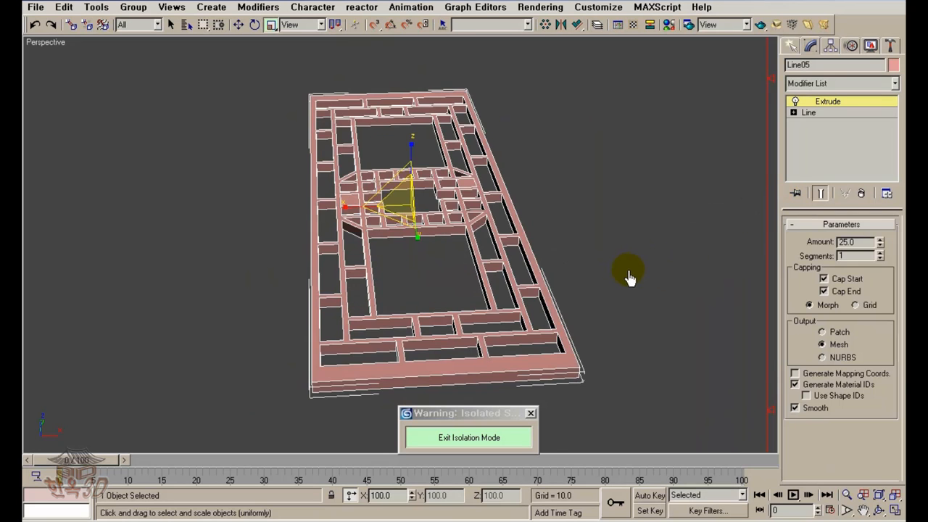
pyautogui.moveTo(630, 277)
pyautogui.keyDown('alt'); pyautogui.mouseDown(button='middle')
pyautogui.moveTo(650, 283)
pyautogui.moveTo(644, 276)
pyautogui.mouseUp(button='middle'); pyautogui.keyUp('alt')
pyautogui.moveTo(850, 246); pyautogui.dragTo(804, 250)
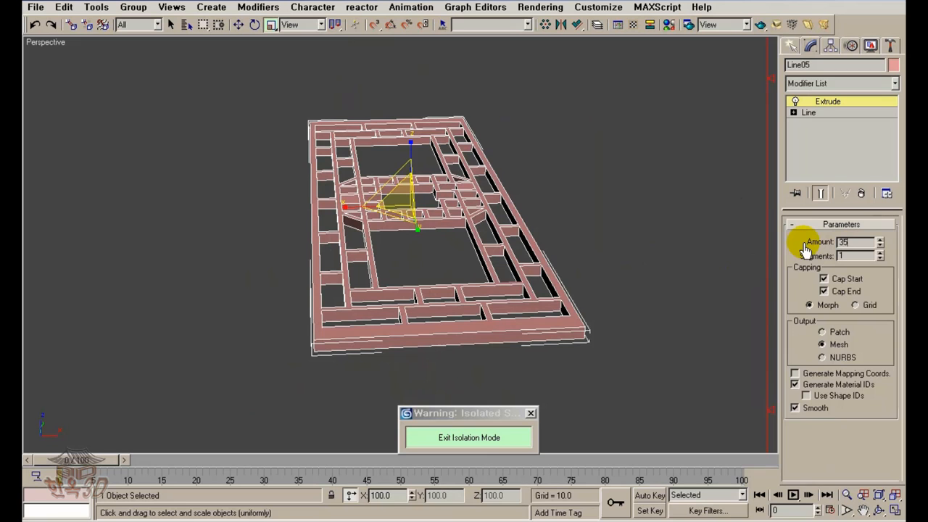
pyautogui.write('35')
pyautogui.press('Return')
pyautogui.keyDown('alt'); pyautogui.moveTo(603, 210); pyautogui.dragTo(576, 230, button='middle'); pyautogui.keyUp('alt')
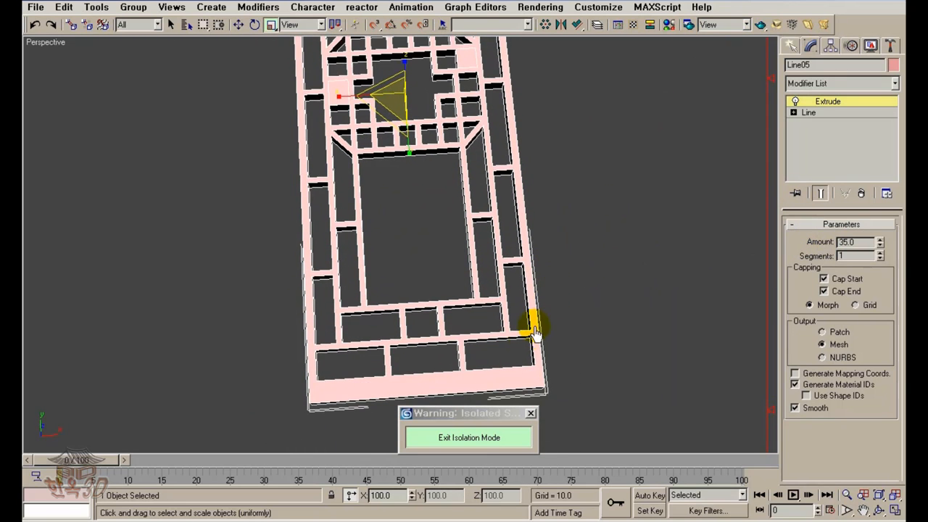
pyautogui.keyDown('alt'); pyautogui.moveTo(568, 356); pyautogui.dragTo(570, 328, button='middle'); pyautogui.keyUp('alt')
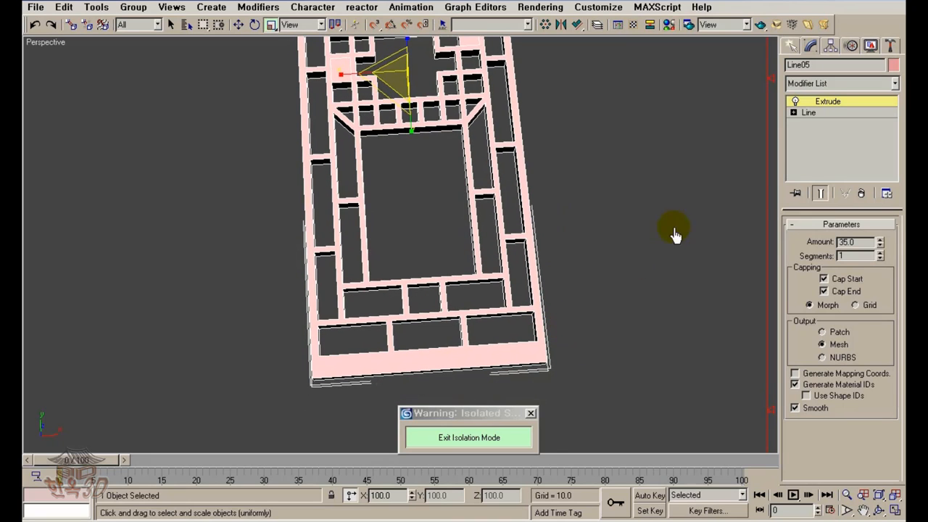
# Delete the outer border spline of the lattice and inspect the resulting extrusion
pyautogui.click(793, 113)
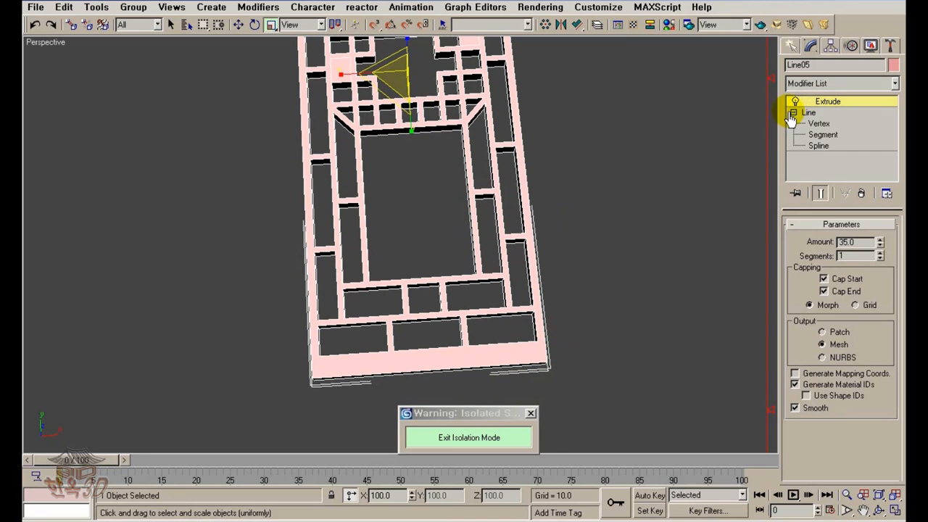
pyautogui.click(818, 146)
pyautogui.click(545, 366)
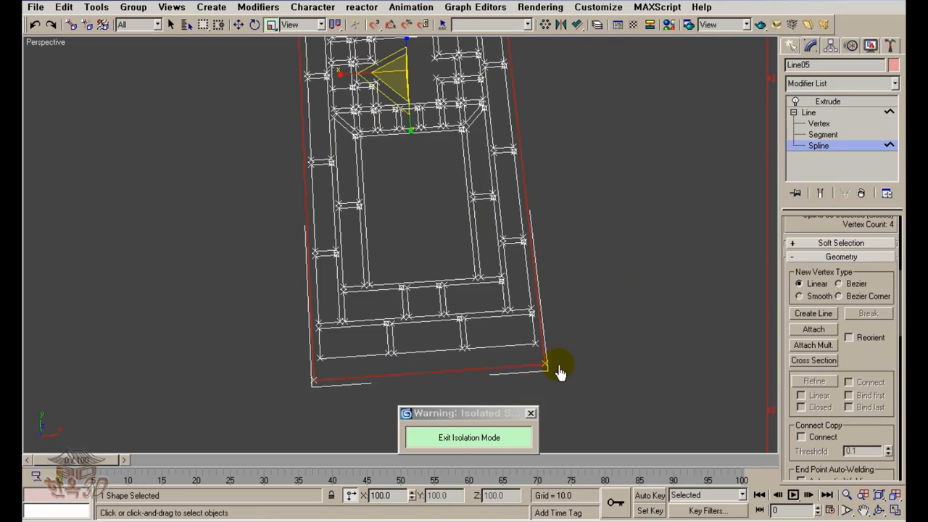
pyautogui.press('Delete')
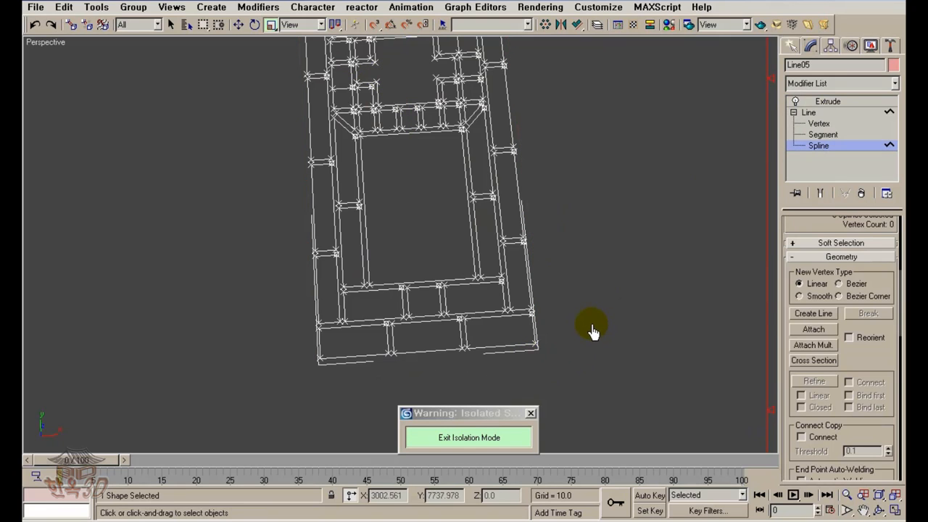
pyautogui.click(834, 103)
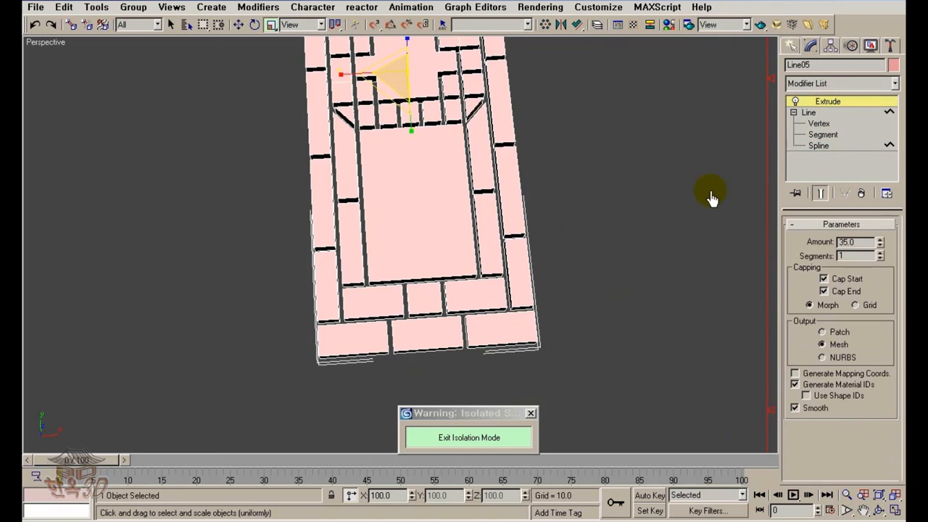
pyautogui.keyDown('alt'); pyautogui.moveTo(619, 248); pyautogui.dragTo(608, 286, button='middle'); pyautogui.keyUp('alt')
pyautogui.click(633, 220)
pyautogui.keyDown('alt'); pyautogui.moveTo(608, 286); pyautogui.dragTo(583, 305, button='middle'); pyautogui.keyUp('alt')
pyautogui.scroll(3, 488, 240)
pyautogui.moveTo(478, 220)
pyautogui.keyDown('alt'); pyautogui.mouseDown(button='middle')
pyautogui.moveTo(482, 239)
pyautogui.moveTo(472, 221)
pyautogui.moveTo(456, 232)
pyautogui.moveTo(467, 230)
pyautogui.mouseUp(button='middle'); pyautogui.keyUp('alt')
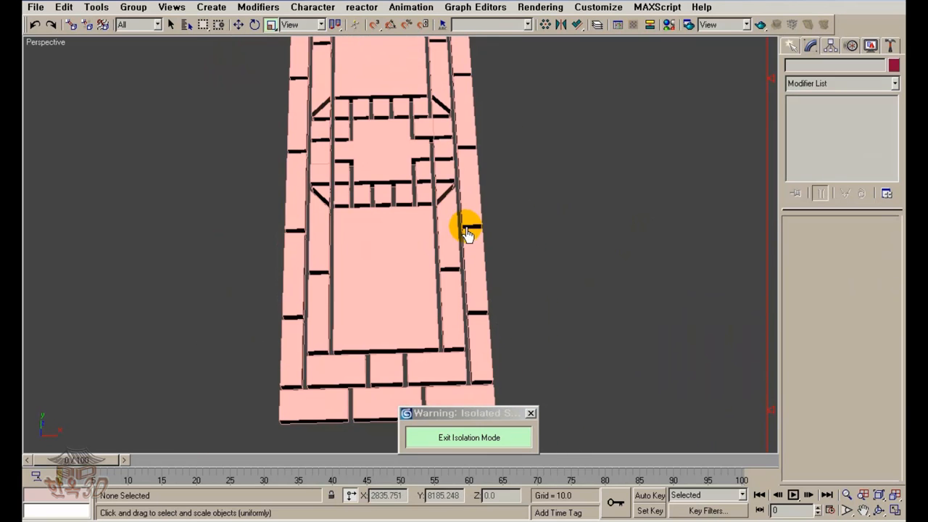
# Undo the deletion of the outer border spline and examine the solid cells beside the central cross
pyautogui.hotkey('ctrl', 'z')
pyautogui.hotkey('ctrl', 'z')
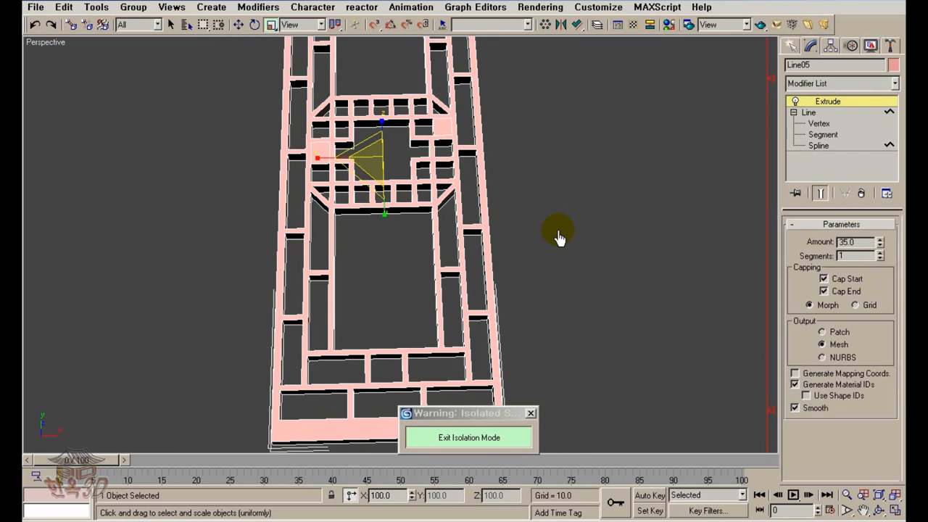
pyautogui.keyDown('alt'); pyautogui.moveTo(559, 237); pyautogui.dragTo(548, 269, button='middle'); pyautogui.keyUp('alt')
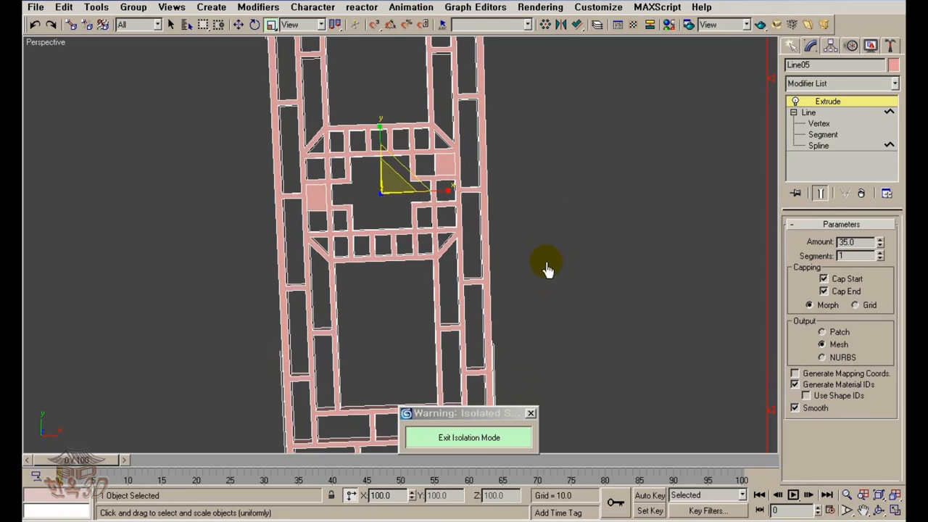
pyautogui.scroll(3, 464, 201)
pyautogui.scroll(2, 462, 199)
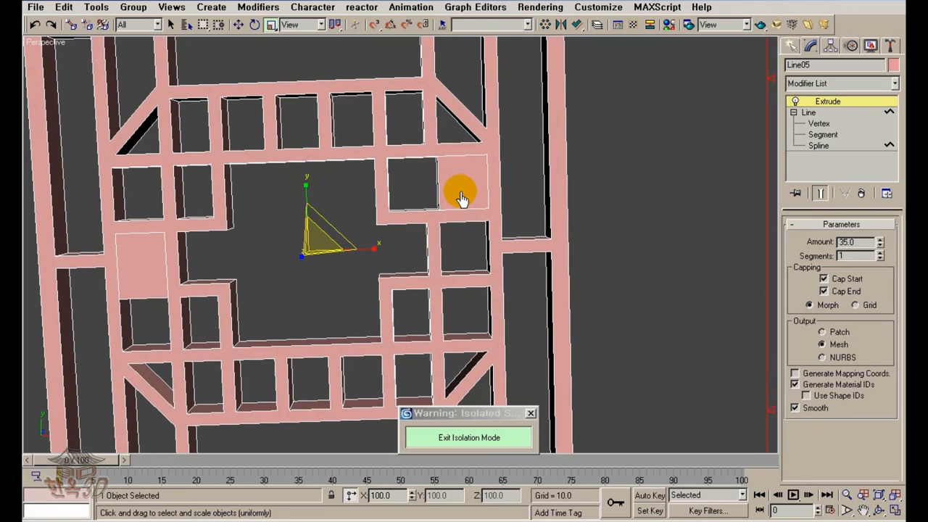
pyautogui.moveTo(591, 218)
pyautogui.keyDown('alt'); pyautogui.mouseDown(button='middle')
pyautogui.moveTo(609, 230)
pyautogui.moveTo(594, 223)
pyautogui.mouseUp(button='middle'); pyautogui.keyUp('alt')
# Undo the extrusion, check the spline of the solid cell beside the cross, and undo the attachment of the lattice shapes
pyautogui.hotkey('ctrl', 'z')
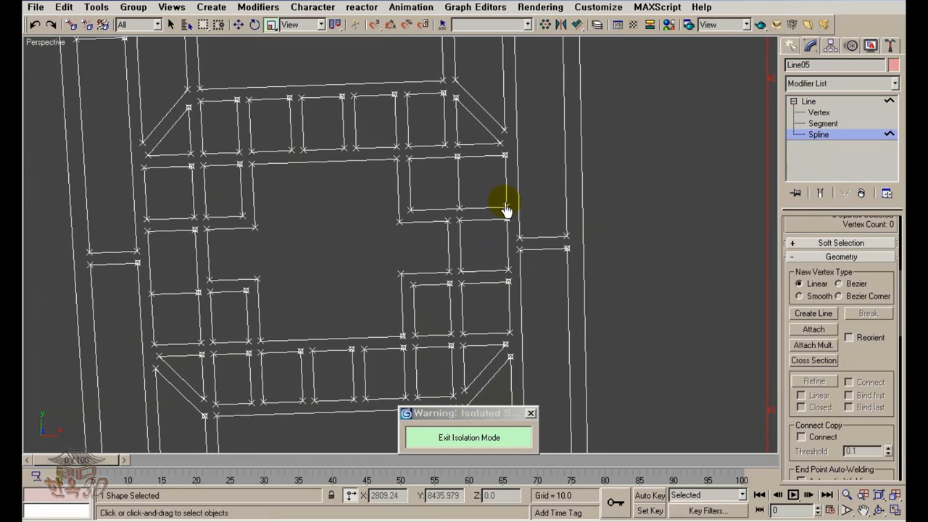
pyautogui.click(458, 184)
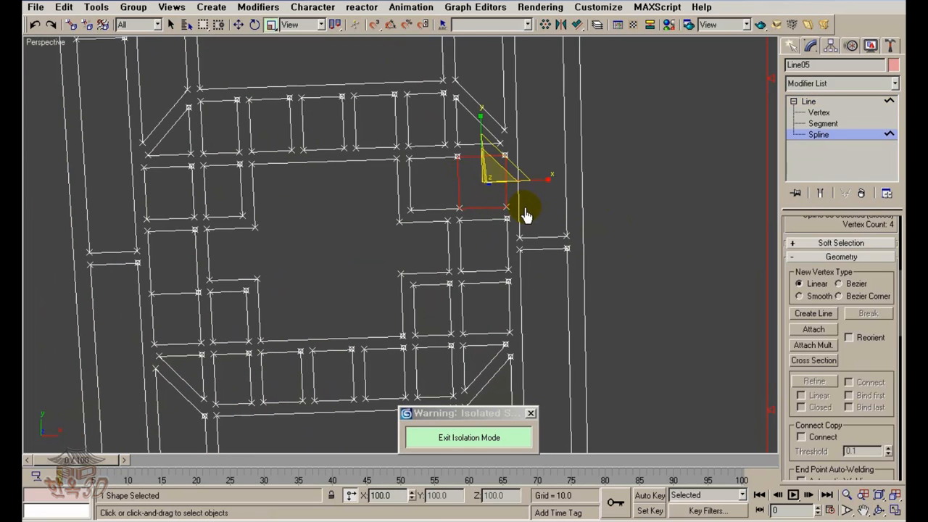
pyautogui.scroll(3, 523, 214)
pyautogui.hotkey('ctrl', 'z')
pyautogui.hotkey('ctrl', 'z')
pyautogui.hotkey('ctrl', 'z')
pyautogui.hotkey('ctrl', 'z')
pyautogui.hotkey('ctrl', 'z')
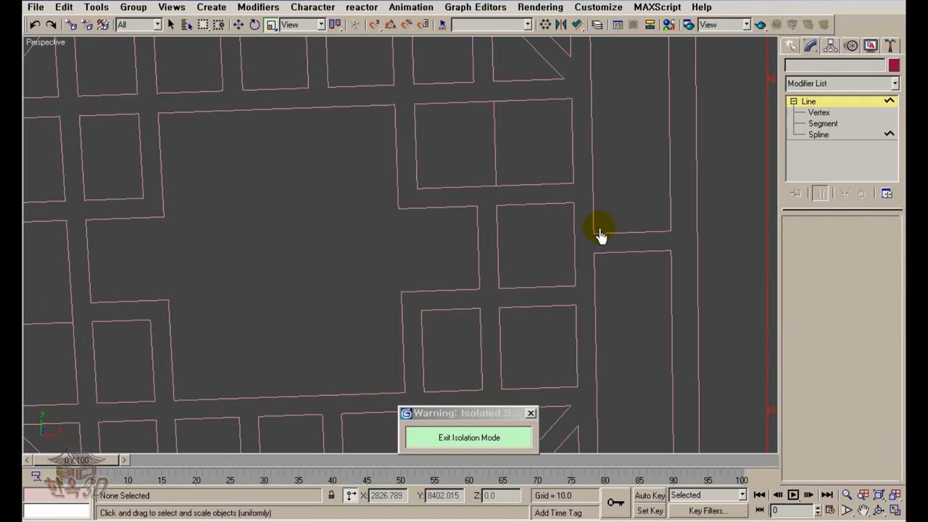
# Return to the top level and convert the rectangle in the cross's upper-right corner to an Editable Spline
pyautogui.moveTo(547, 227); pyautogui.dragTo(479, 240, button='middle')
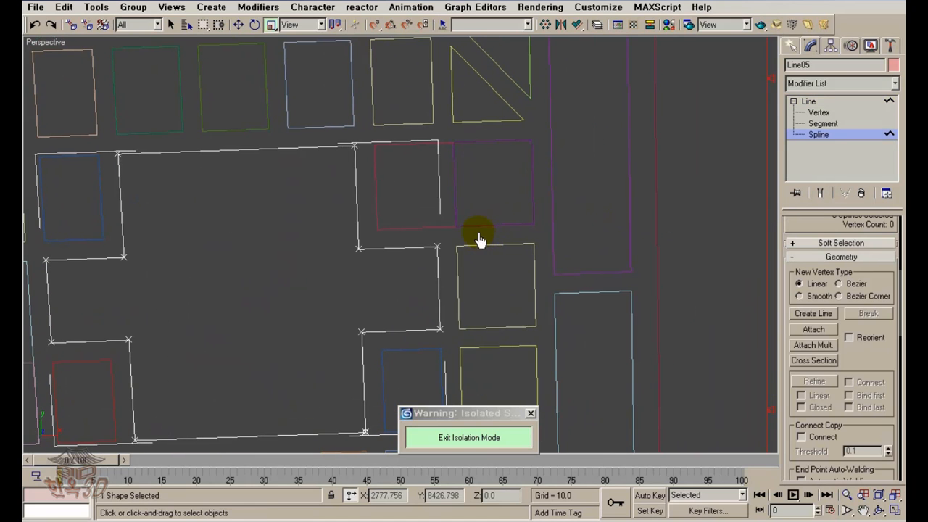
pyautogui.rightClick(438, 241)
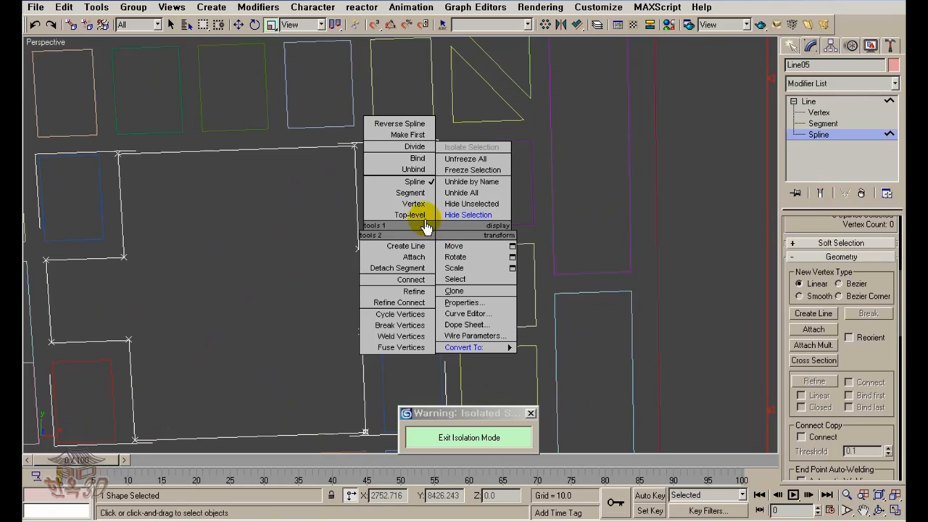
pyautogui.click(419, 214)
pyautogui.click(441, 232)
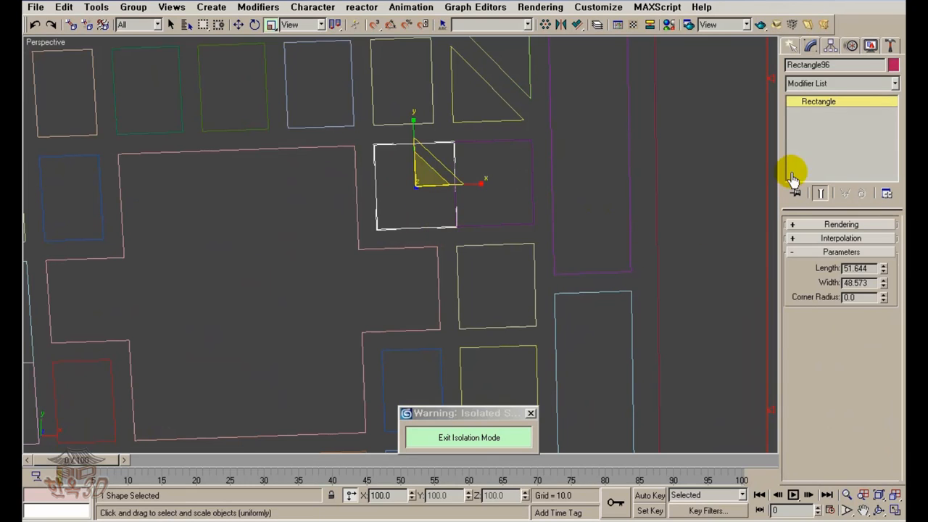
pyautogui.click(806, 106)
pyautogui.rightClick(814, 101)
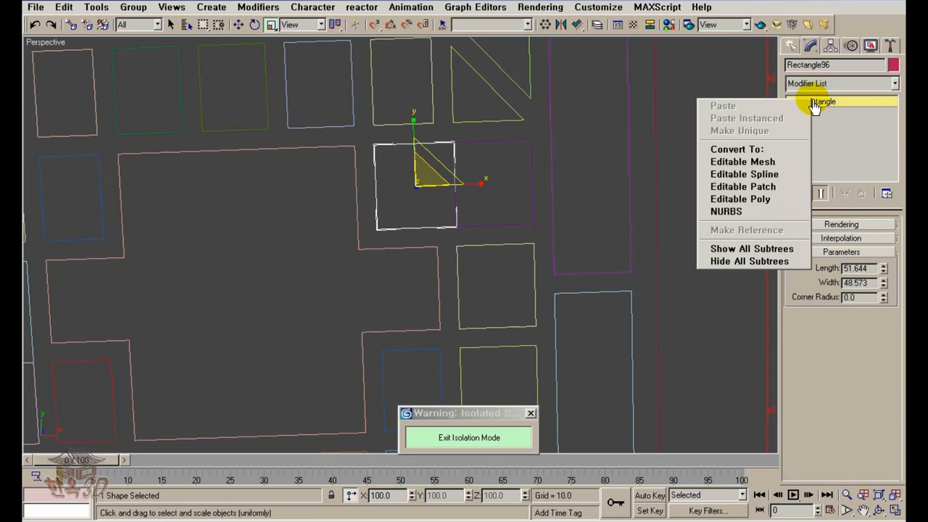
pyautogui.click(744, 174)
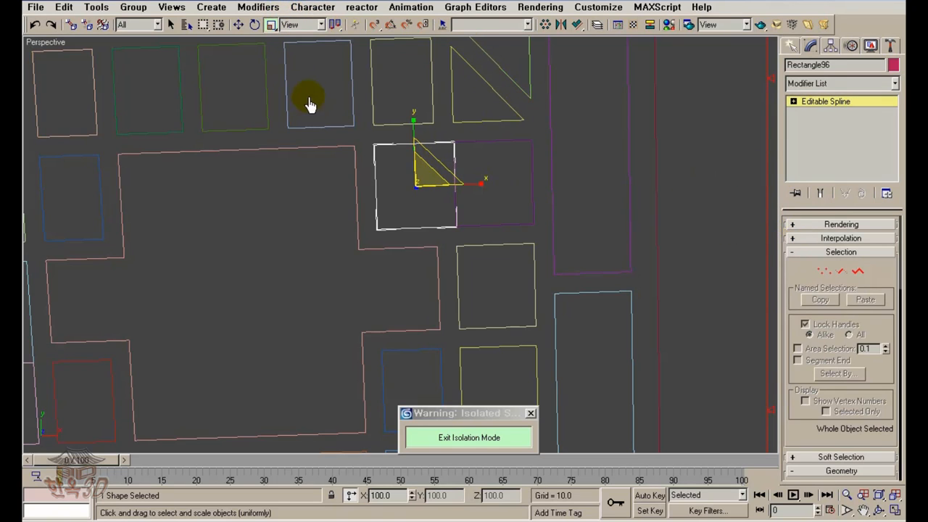
# Move the two right vertices of the rectangle in the cross's upper-right corner by -30 in X and return to object level
pyautogui.press('w')
pyautogui.click(824, 271)
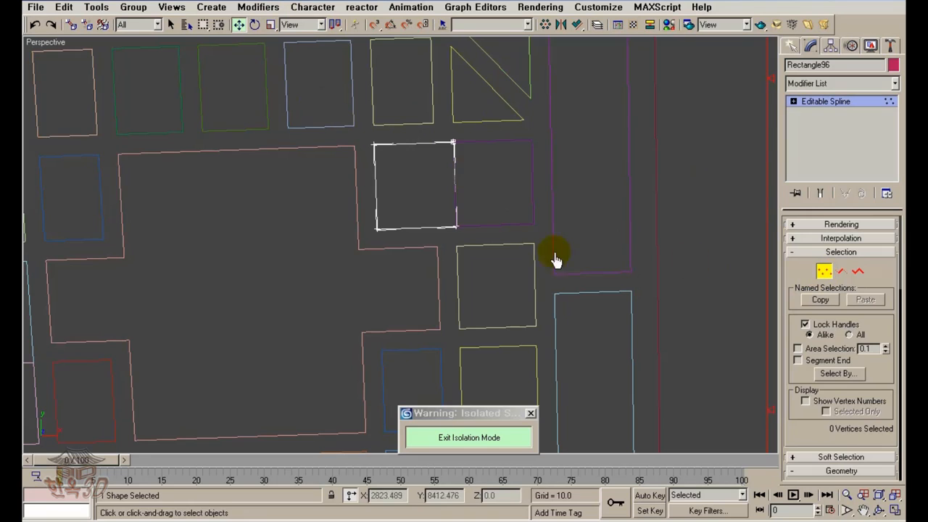
pyautogui.moveTo(500, 246); pyautogui.dragTo(427, 116)
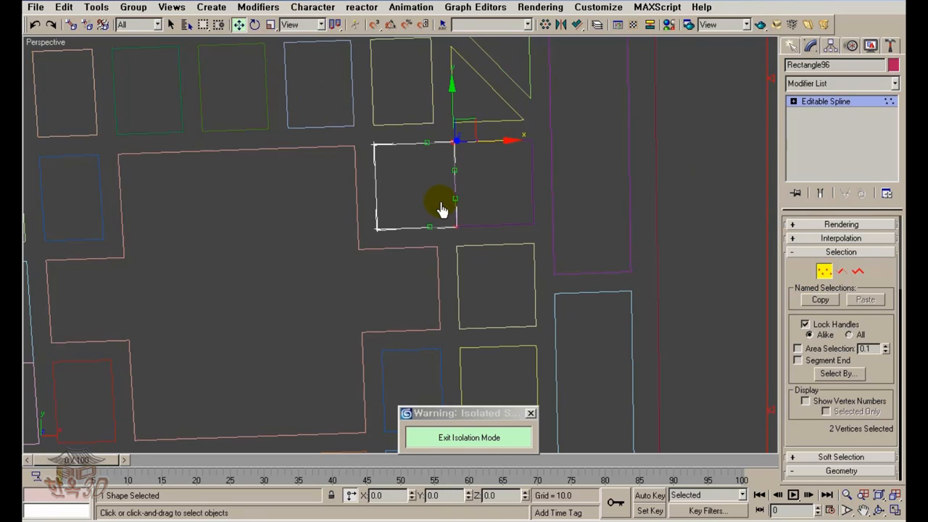
pyautogui.click(391, 497)
pyautogui.write('-30')
pyautogui.press('Return')
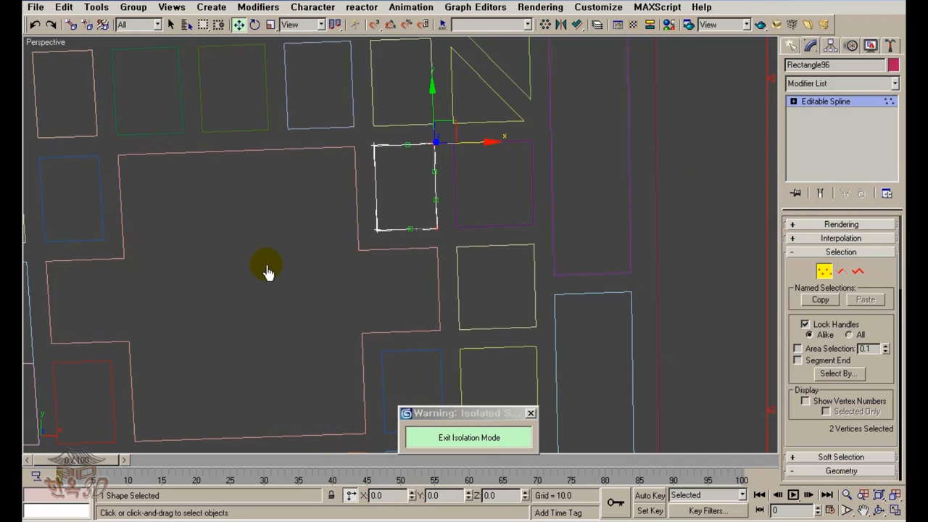
pyautogui.moveTo(266, 269); pyautogui.dragTo(505, 218, button='middle')
pyautogui.scroll(-3, 420, 242)
pyautogui.moveTo(406, 274); pyautogui.dragTo(419, 263, button='middle')
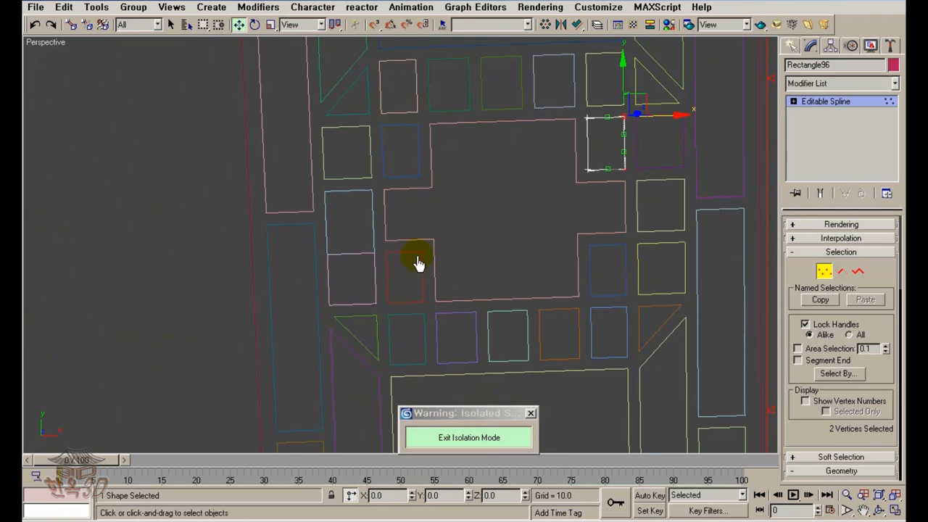
pyautogui.rightClick(371, 235)
pyautogui.click(342, 222)
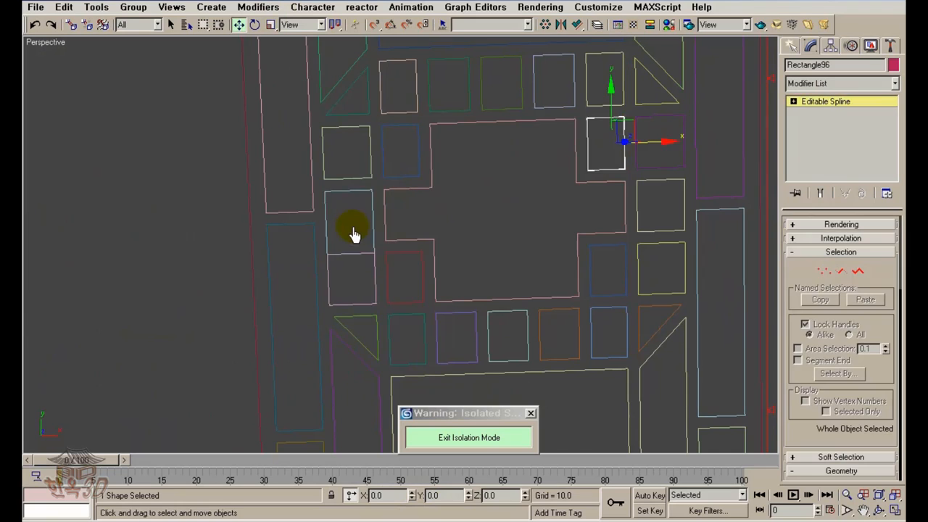
# Convert the taller, overlapping rectangle beside the cross's left arm to an Editable Spline
pyautogui.click(366, 239)
pyautogui.click(370, 235)
pyautogui.rightClick(369, 226)
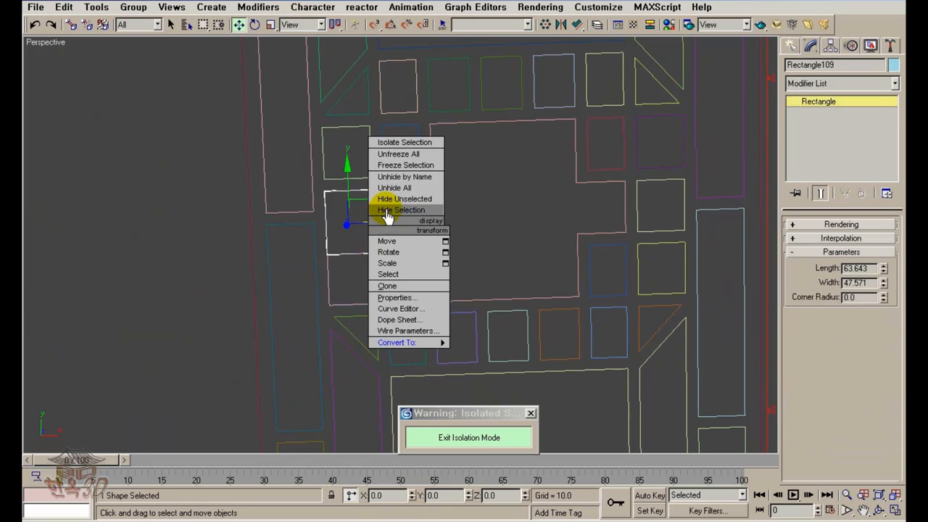
pyautogui.moveTo(435, 344)
pyautogui.click(478, 343)
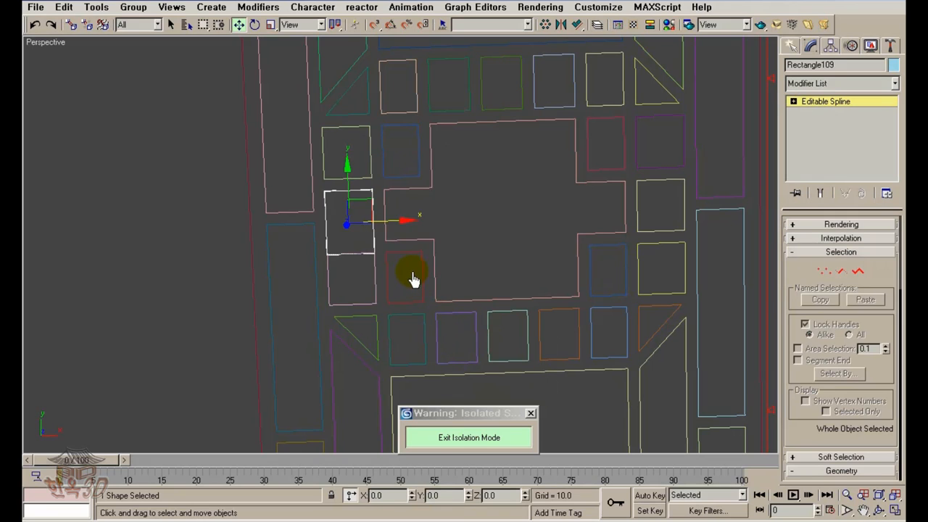
# Move the two lower vertices of the rectangle beside the cross's left arm by 10 in Y and return to object level
pyautogui.rightClick(366, 249)
pyautogui.click(336, 225)
pyautogui.moveTo(390, 274); pyautogui.dragTo(289, 238)
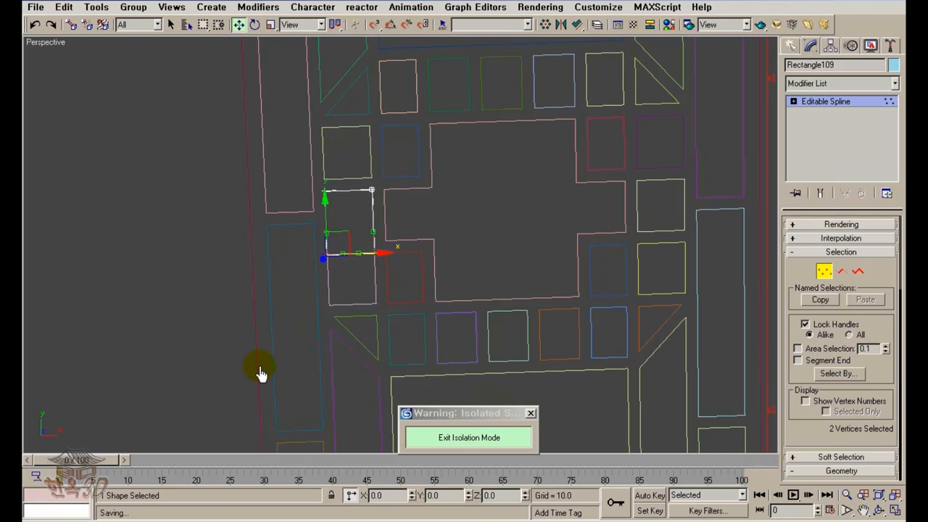
pyautogui.click(442, 497)
pyautogui.write('1')
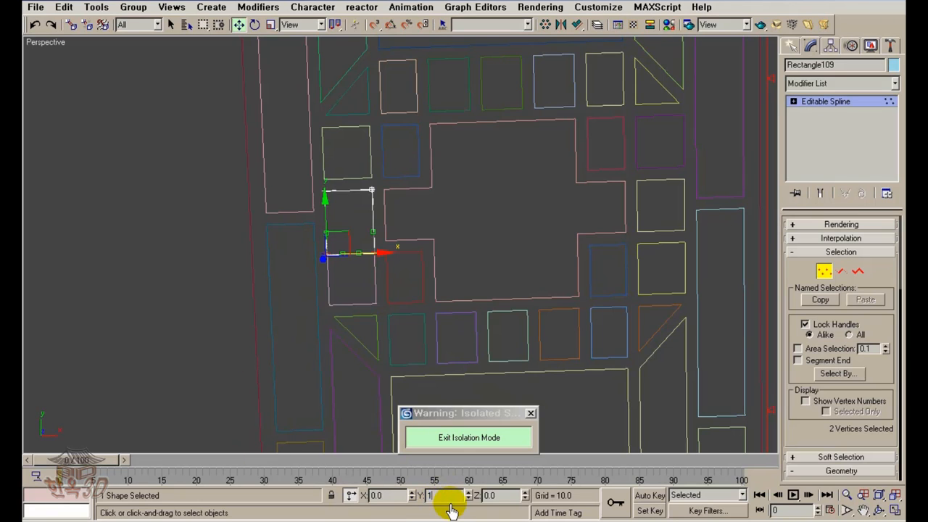
pyautogui.write('0')
pyautogui.press('Return')
pyautogui.click(507, 227)
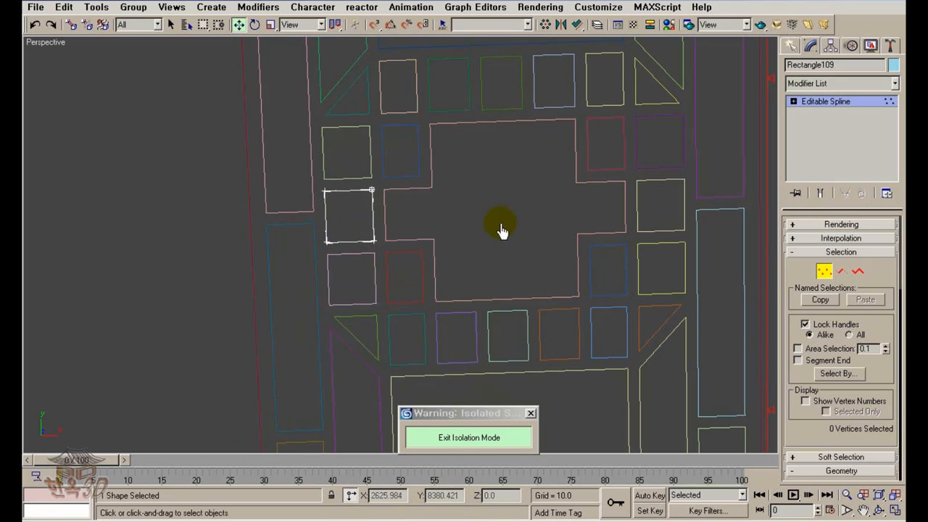
pyautogui.scroll(-6, 500, 261)
pyautogui.moveTo(577, 285)
pyautogui.mouseDown(button='middle')
pyautogui.moveTo(564, 184)
pyautogui.moveTo(574, 154)
pyautogui.moveTo(571, 219)
pyautogui.moveTo(570, 188)
pyautogui.mouseUp(button='middle')
pyautogui.moveTo(554, 271); pyautogui.dragTo(522, 317, button='middle')
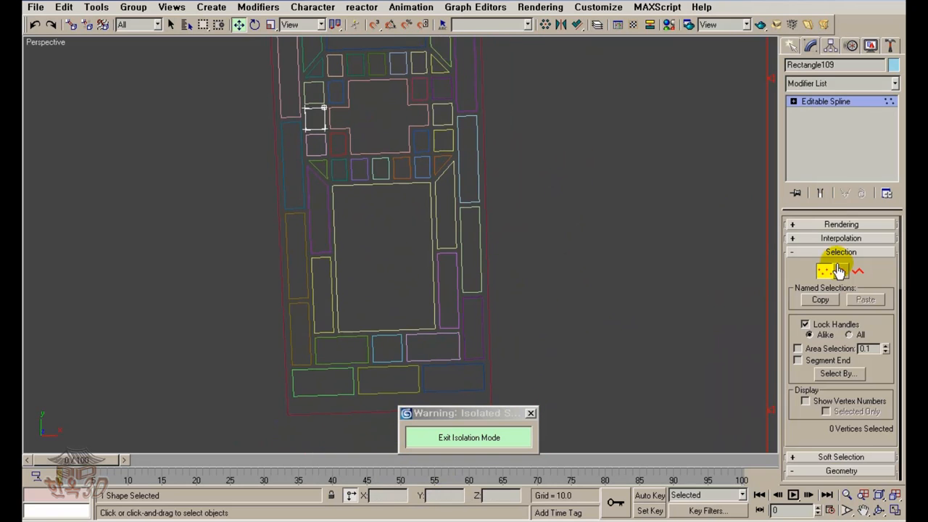
pyautogui.click(825, 274)
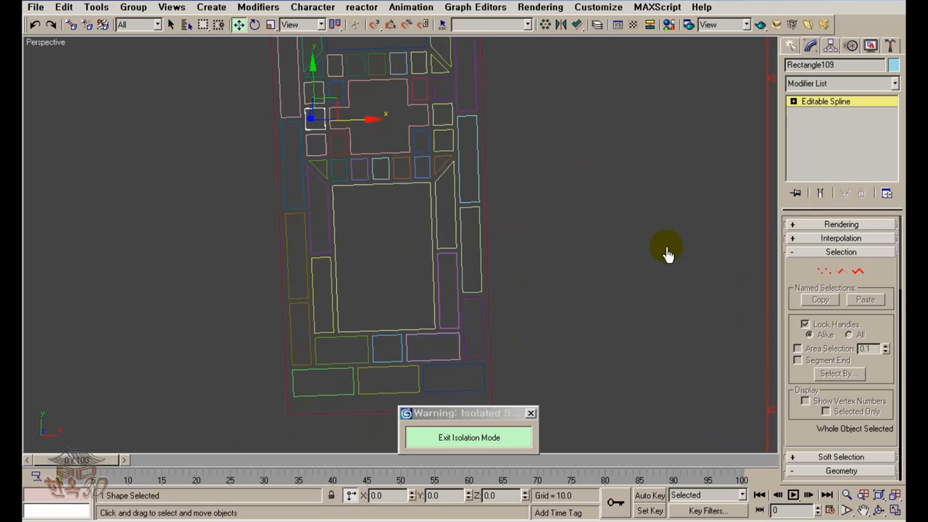
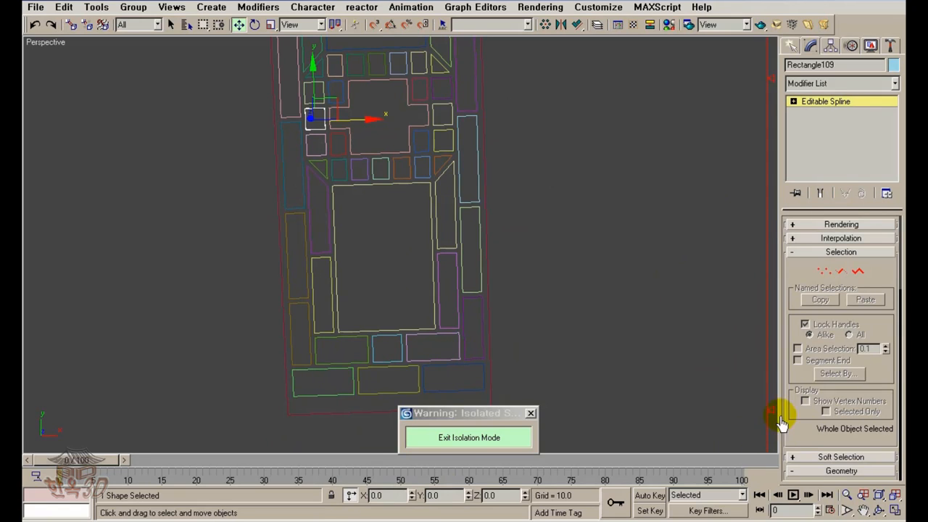
# Attach all the other lattice shapes and the outer border to the selected spline with Attach Multiple
pyautogui.scroll(-3, 793, 300)
pyautogui.click(820, 424)
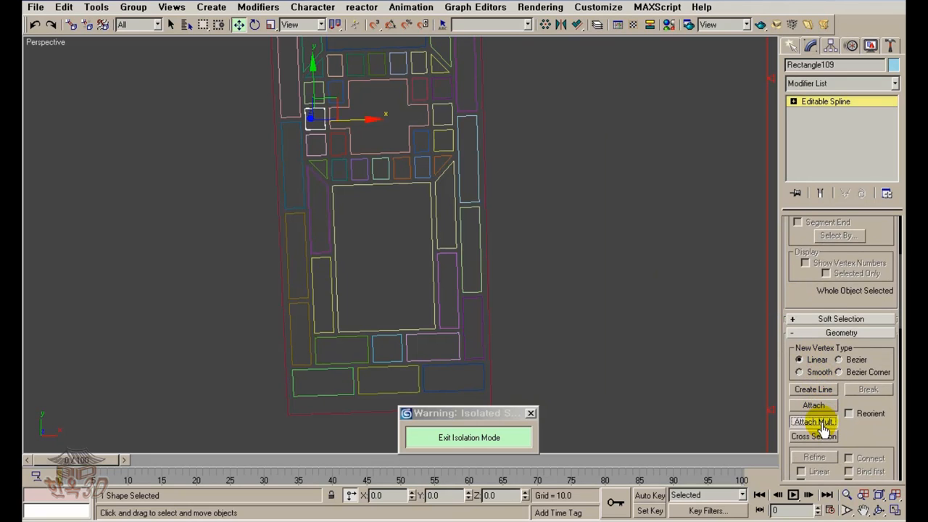
pyautogui.moveTo(378, 154); pyautogui.dragTo(372, 381)
pyautogui.click(518, 388)
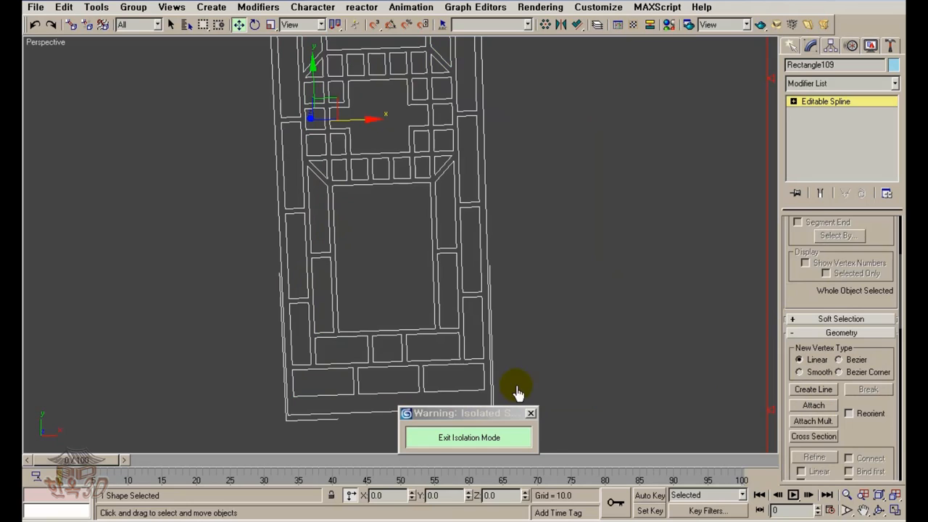
pyautogui.click(567, 314)
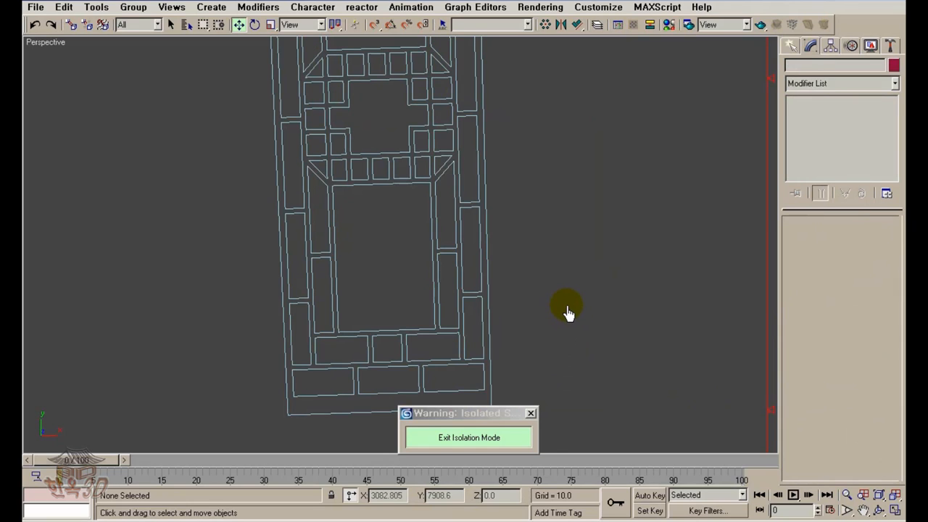
# Extrude the combined lattice spline by 35 and collapse it to an Editable Mesh
pyautogui.click(390, 150)
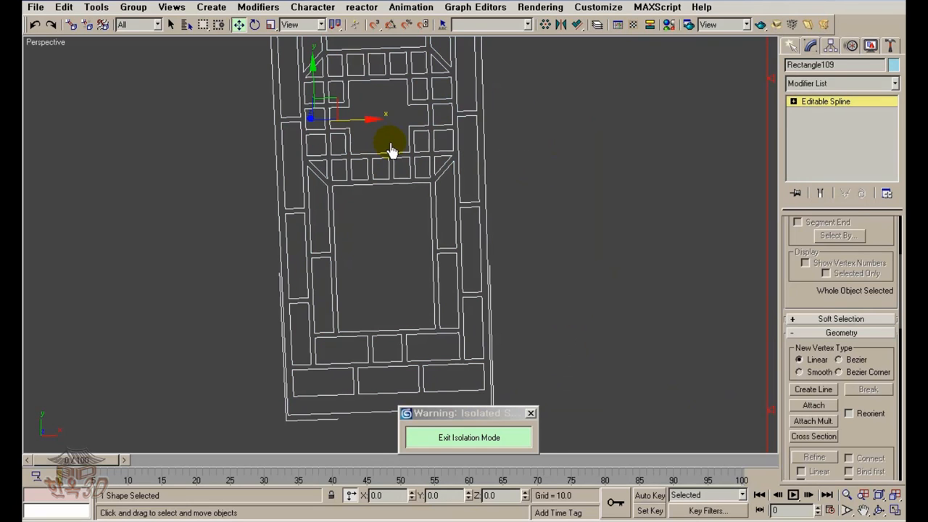
pyautogui.hotkey('shift', 'e')
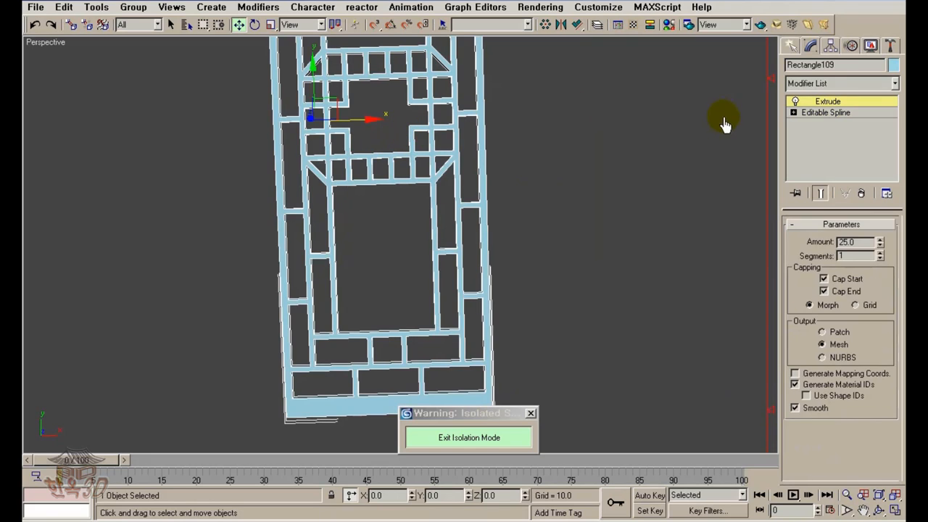
pyautogui.doubleClick(852, 245)
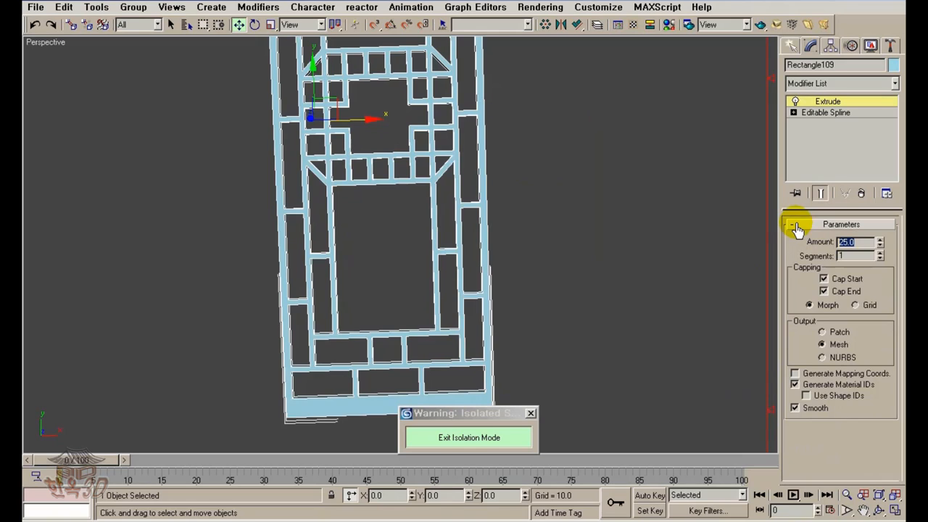
pyautogui.press('Return')
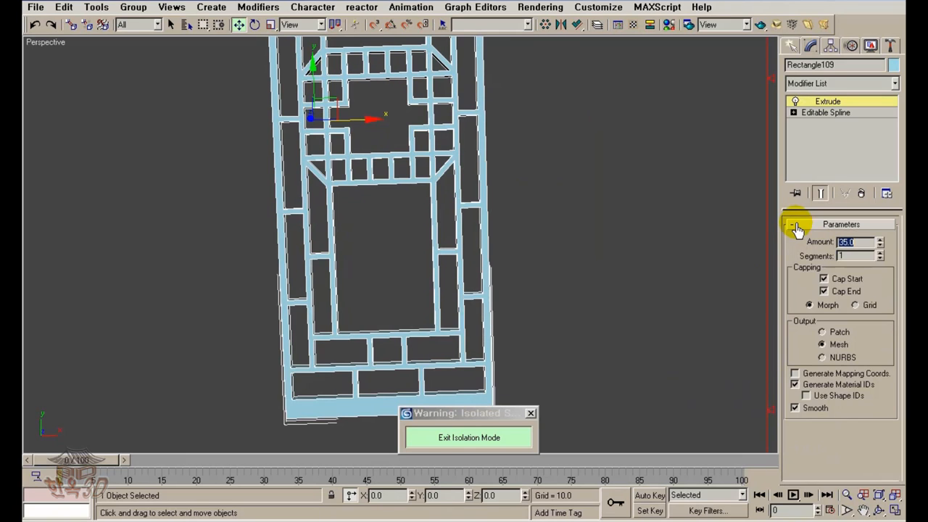
pyautogui.rightClick(827, 103)
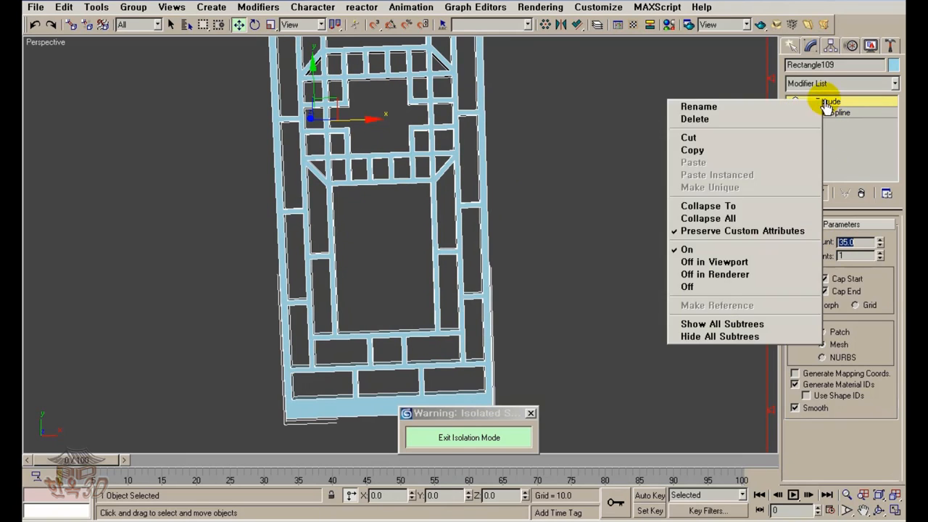
pyautogui.click(754, 206)
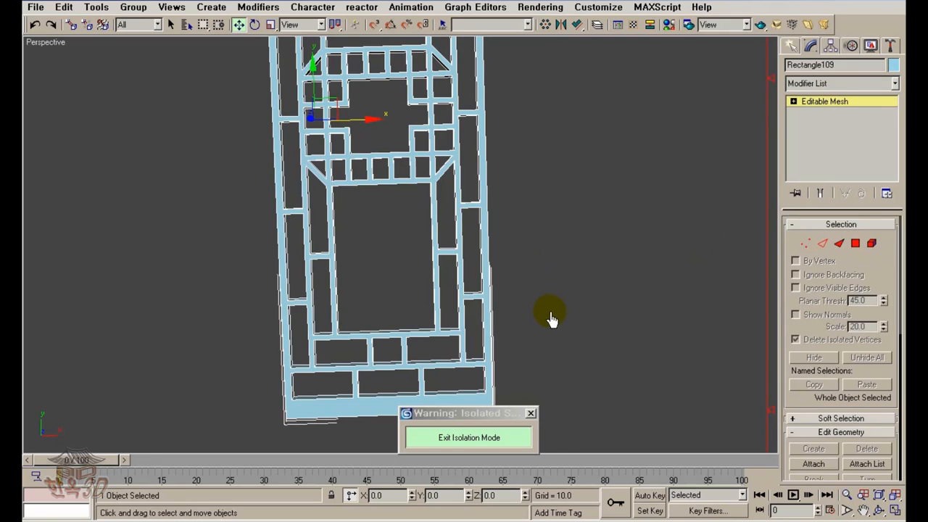
# Assign sub-material Material #26 of the 목재 Multi/Sub-Object material to the extruded lattice
pyautogui.press('m')
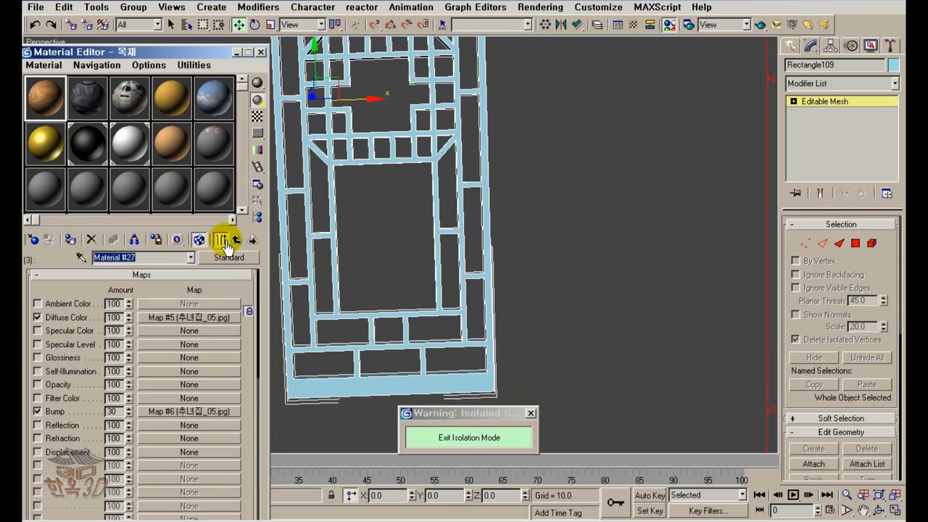
pyautogui.click(236, 239)
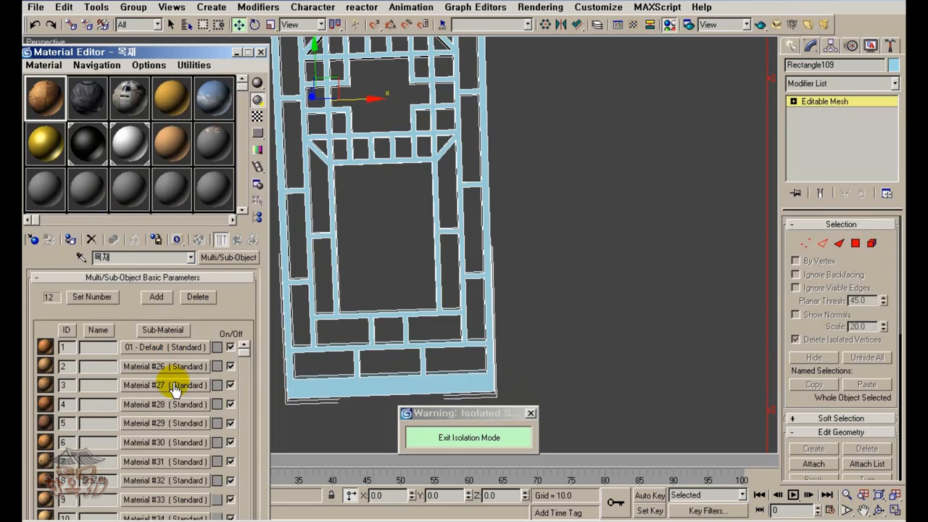
pyautogui.moveTo(178, 380); pyautogui.dragTo(300, 390)
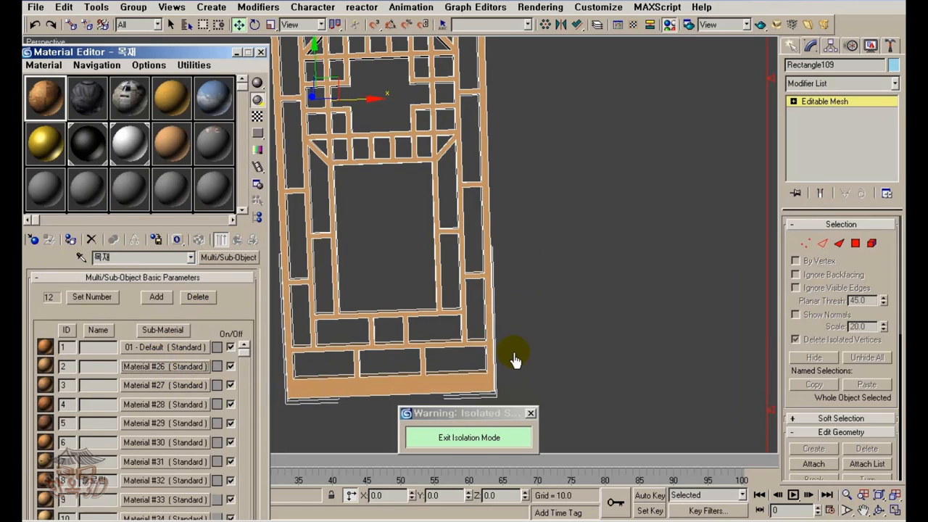
# Add a planar UVW Mapping modifier to the lattice, collapse the modifier stack, and close the Material Editor
pyautogui.press('u')
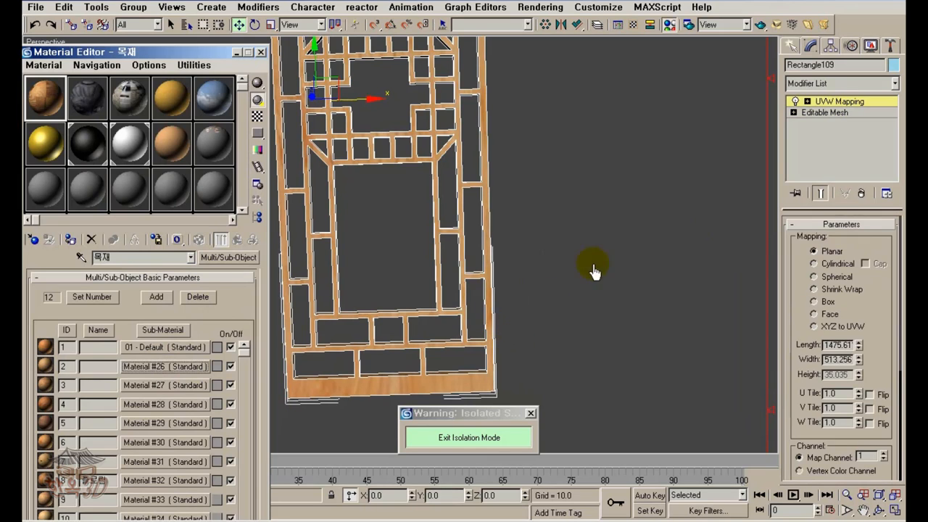
pyautogui.rightClick(839, 101)
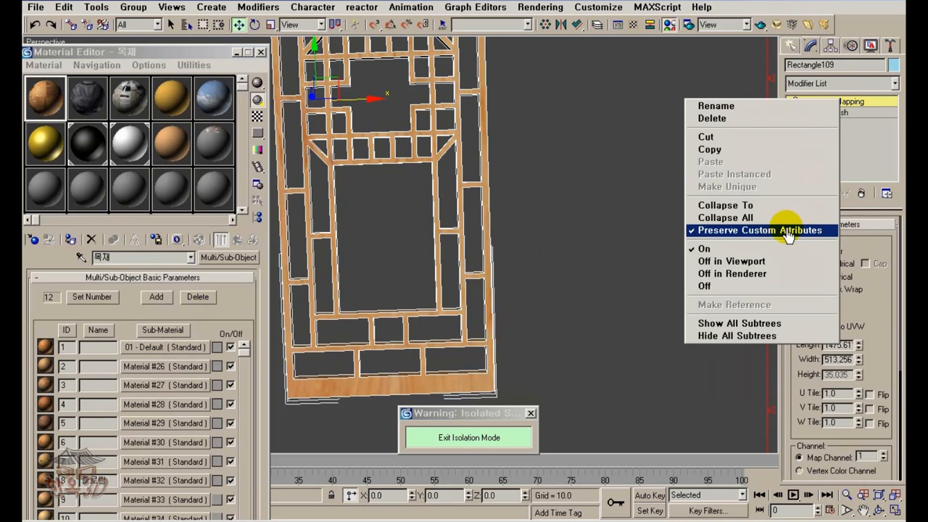
pyautogui.click(732, 216)
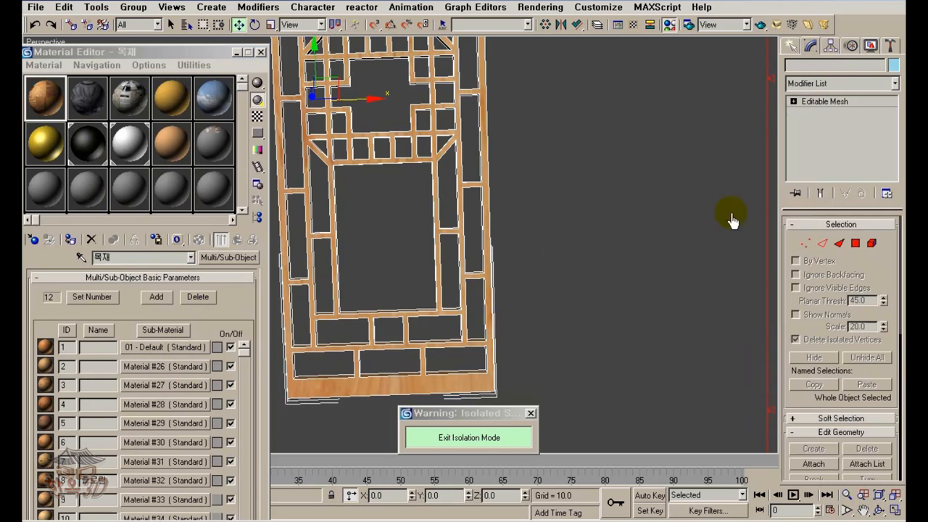
pyautogui.click(262, 53)
# Turn off the edged-faces display, exit isolation mode, and frame the lattice panel
pyautogui.moveTo(581, 209); pyautogui.dragTo(574, 231, button='middle')
pyautogui.press('F4')
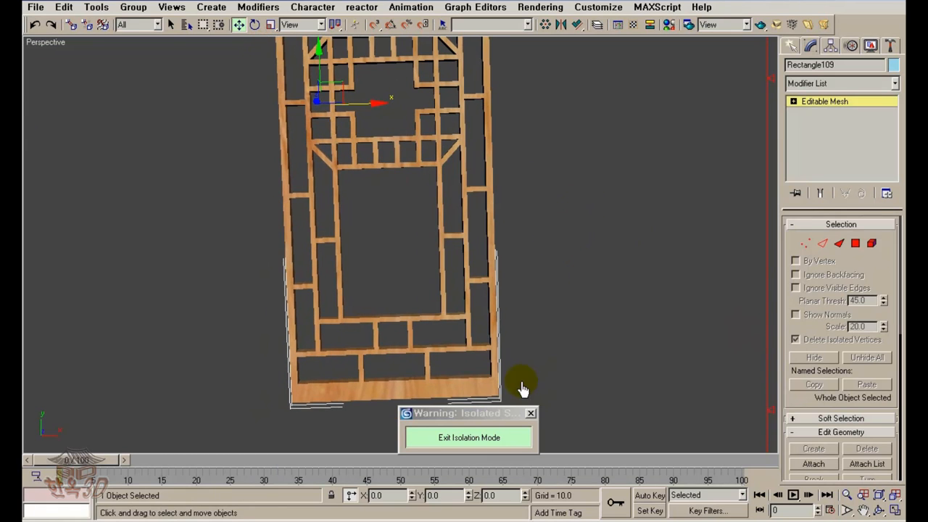
pyautogui.click(490, 438)
pyautogui.scroll(-5, 521, 301)
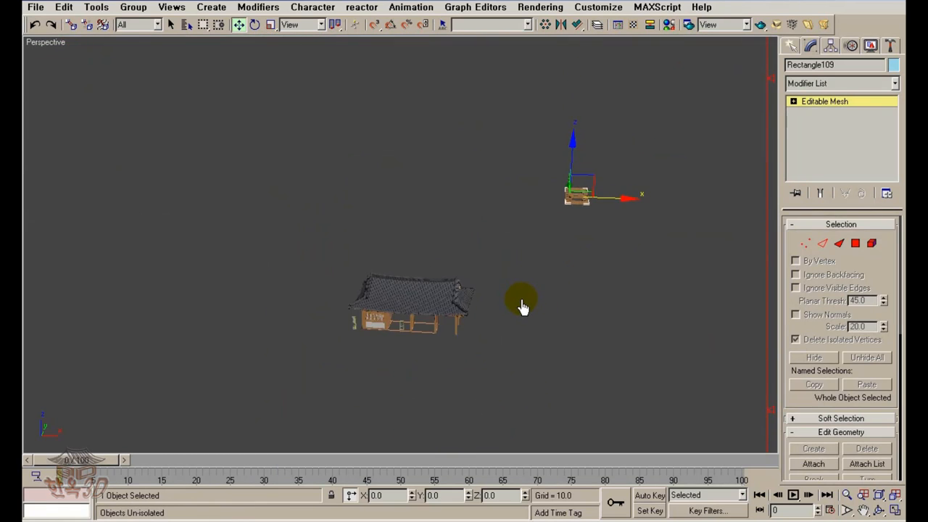
pyautogui.press('z')
pyautogui.scroll(-4, 508, 284)
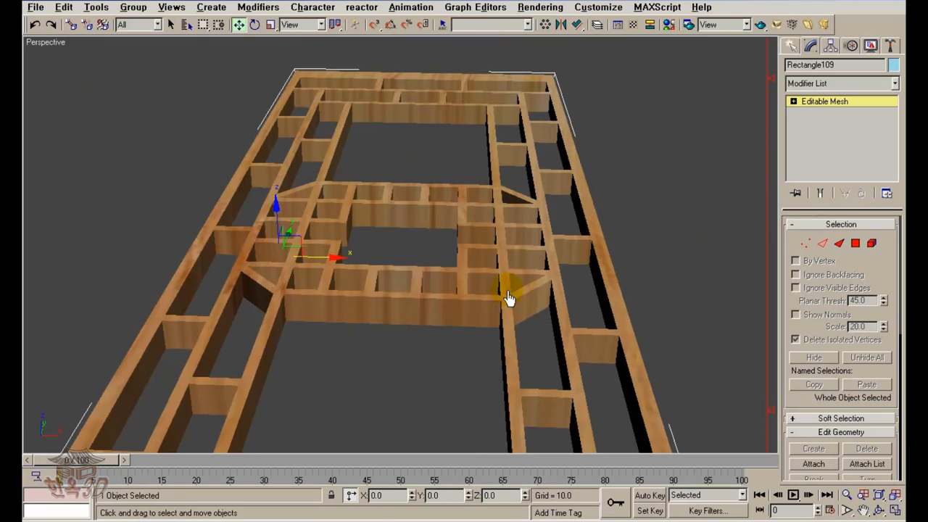
# Unhide all hidden objects around the lattice panel
pyautogui.keyDown('alt'); pyautogui.moveTo(508, 283); pyautogui.dragTo(443, 257, button='middle'); pyautogui.keyUp('alt')
pyautogui.rightClick(505, 302)
pyautogui.click(524, 262)
pyautogui.scroll(1, 510, 270)
# Hide all the 2D line shapes in the scene, leaving the wood-textured door frame and lattice
pyautogui.click(513, 352)
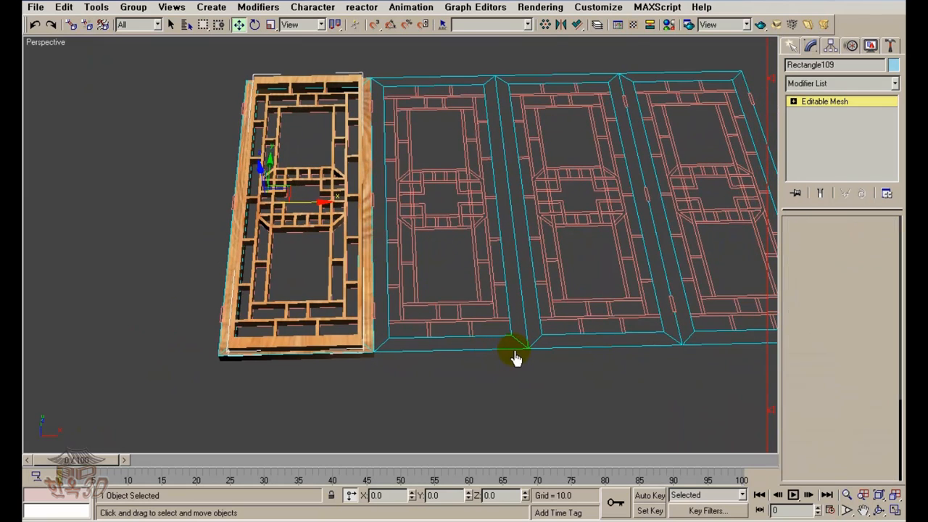
pyautogui.moveTo(449, 187); pyautogui.dragTo(470, 186)
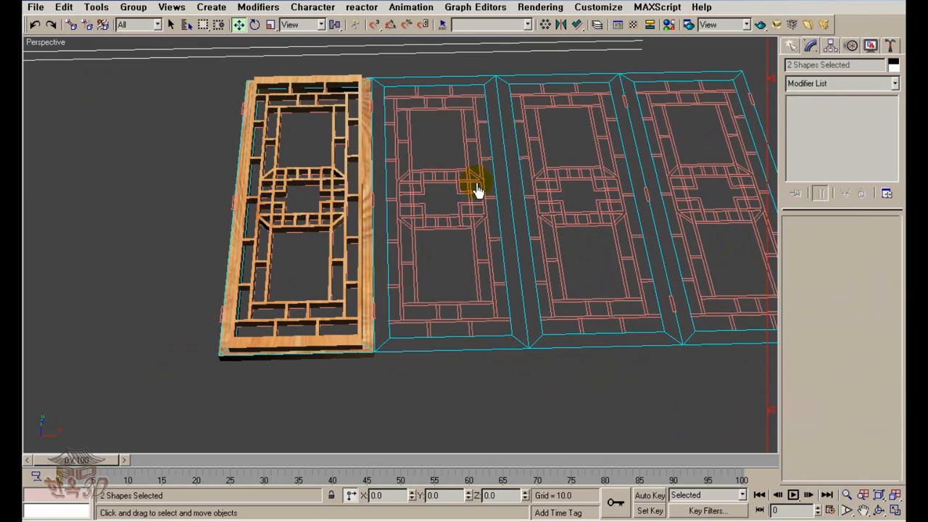
pyautogui.scroll(-6, 483, 216)
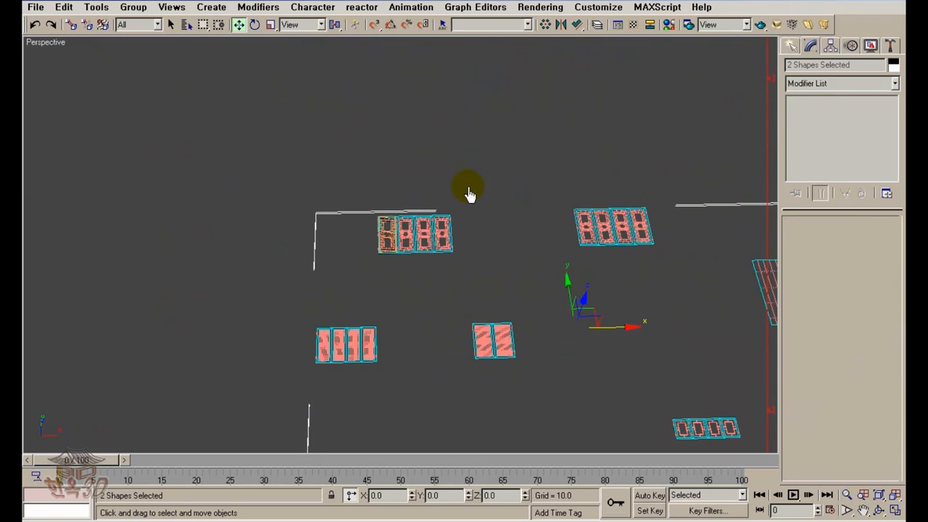
pyautogui.moveTo(468, 192); pyautogui.dragTo(388, 180, button='middle')
pyautogui.click(552, 299)
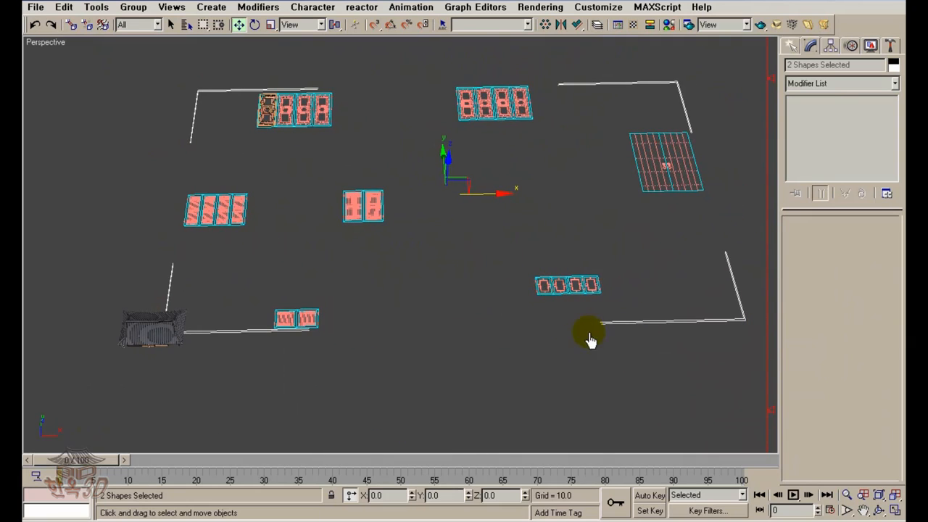
pyautogui.scroll(10, 570, 306)
pyautogui.click(406, 282)
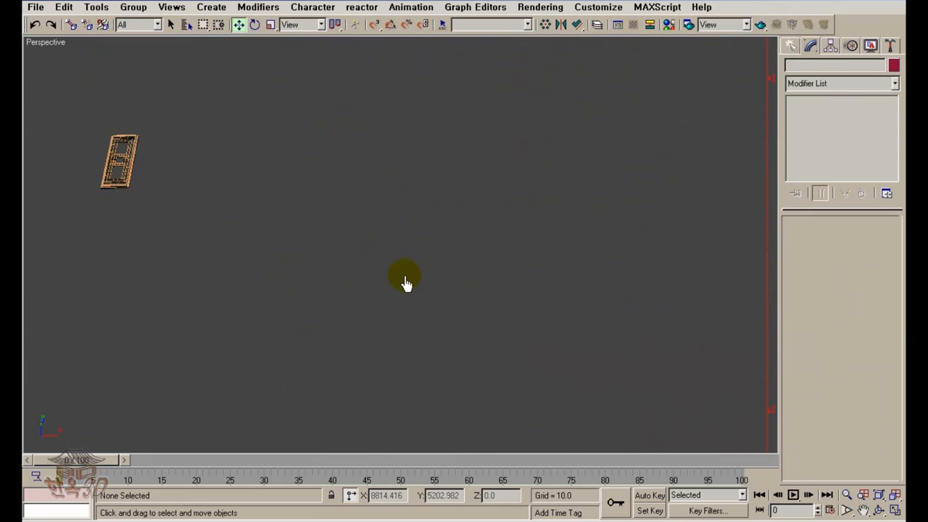
# Select the lattice and door frame together and scale them down
pyautogui.keyDown('alt'); pyautogui.moveTo(406, 283); pyautogui.dragTo(502, 257, button='middle'); pyautogui.keyUp('alt')
pyautogui.moveTo(509, 239); pyautogui.dragTo(411, 105)
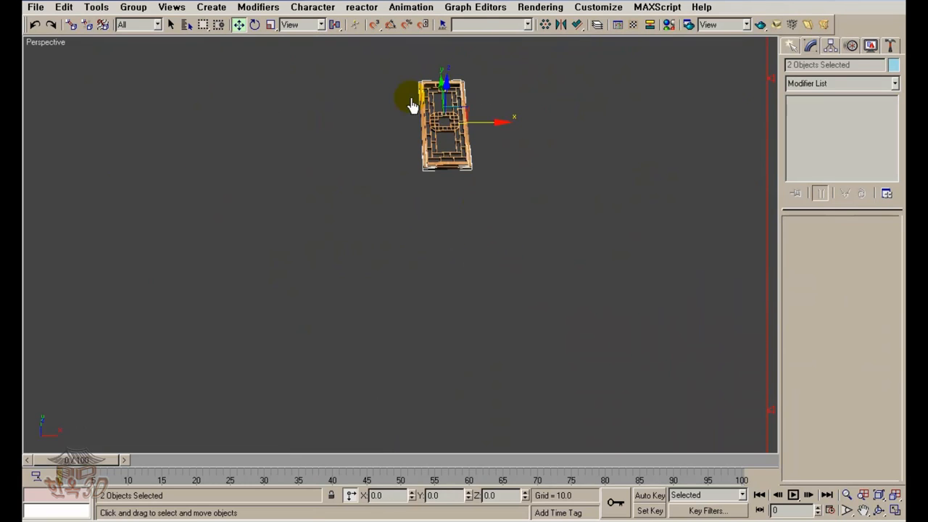
pyautogui.click(270, 25)
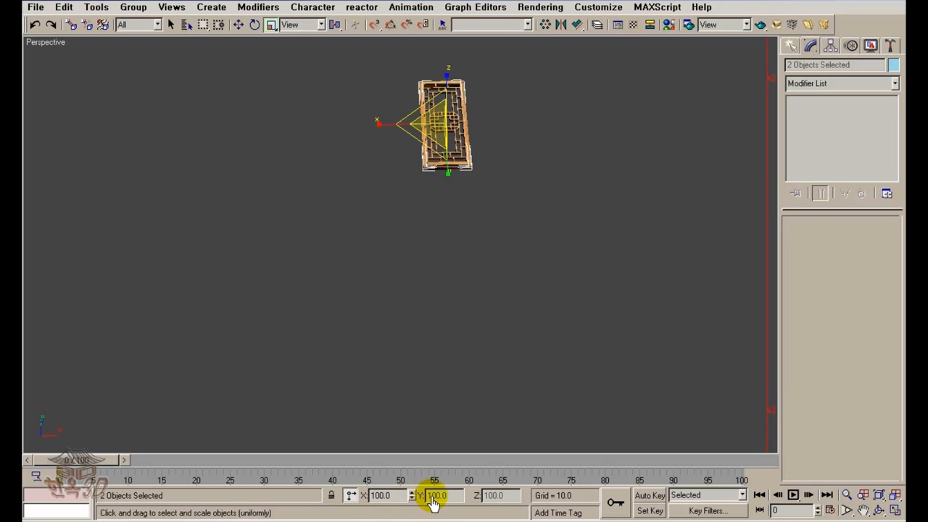
pyautogui.doubleClick(399, 497)
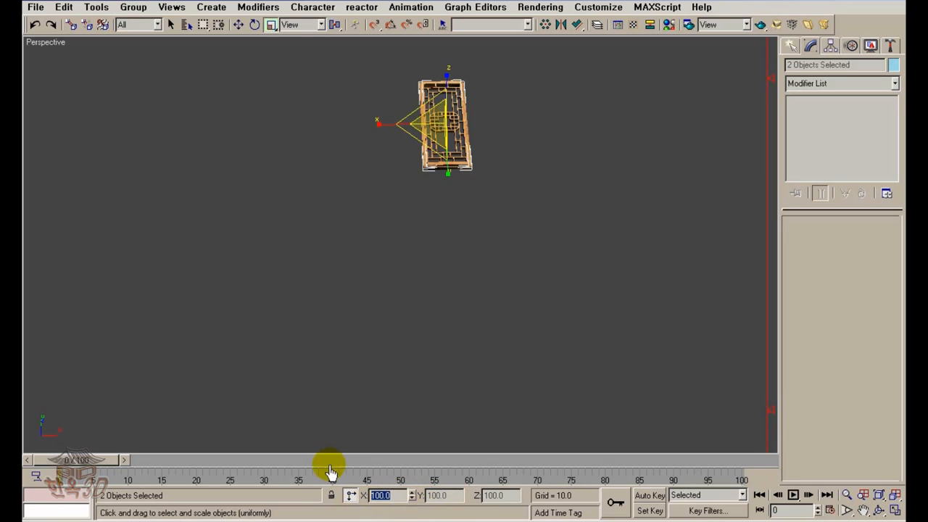
pyautogui.press('Return')
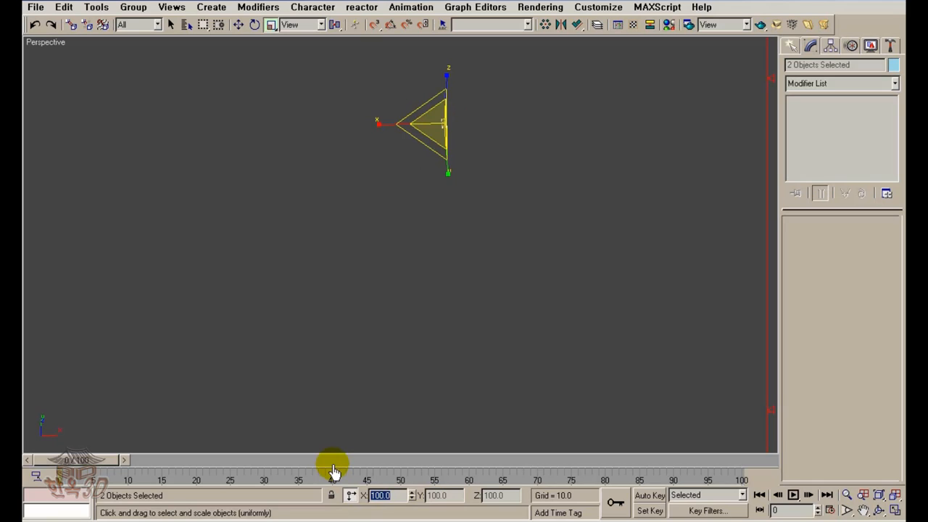
# Rotate the selected lattice and frame 90 degrees about X so the door stands upright, and deselect them
pyautogui.click(238, 26)
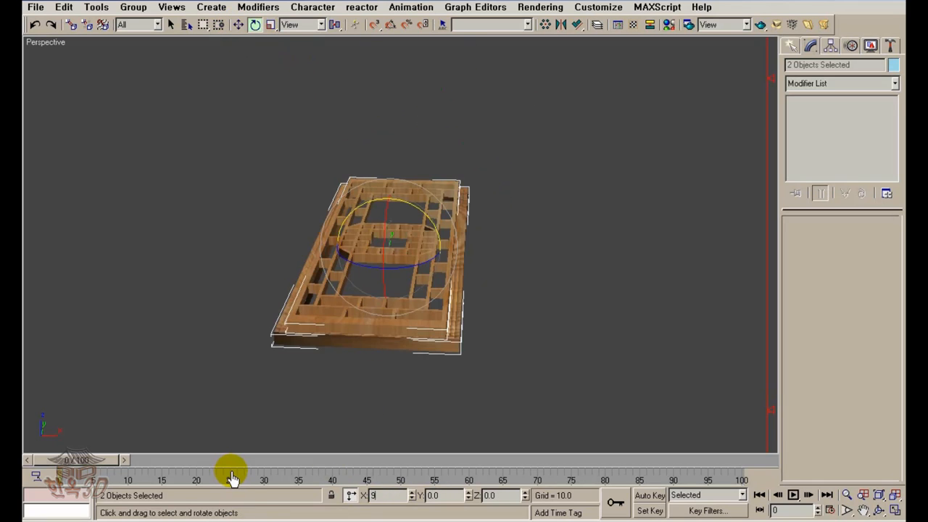
pyautogui.write('0')
pyautogui.press('Return')
pyautogui.click(551, 296)
pyautogui.keyDown('alt'); pyautogui.moveTo(551, 296); pyautogui.dragTo(526, 206, button='middle'); pyautogui.keyUp('alt')
# Select the lattice and move it with vertex snapping so its upper corner fits the door frame's inner opening
pyautogui.click(384, 279)
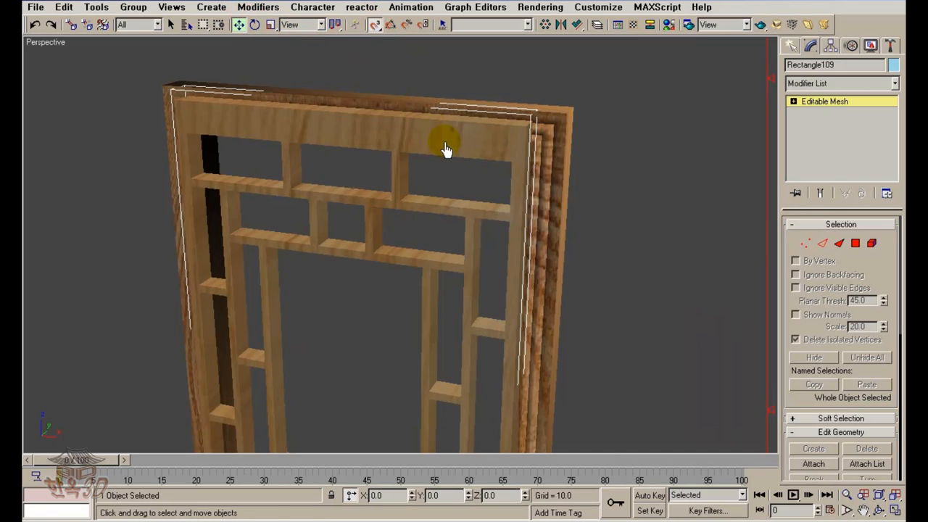
pyautogui.moveTo(513, 169); pyautogui.dragTo(514, 191)
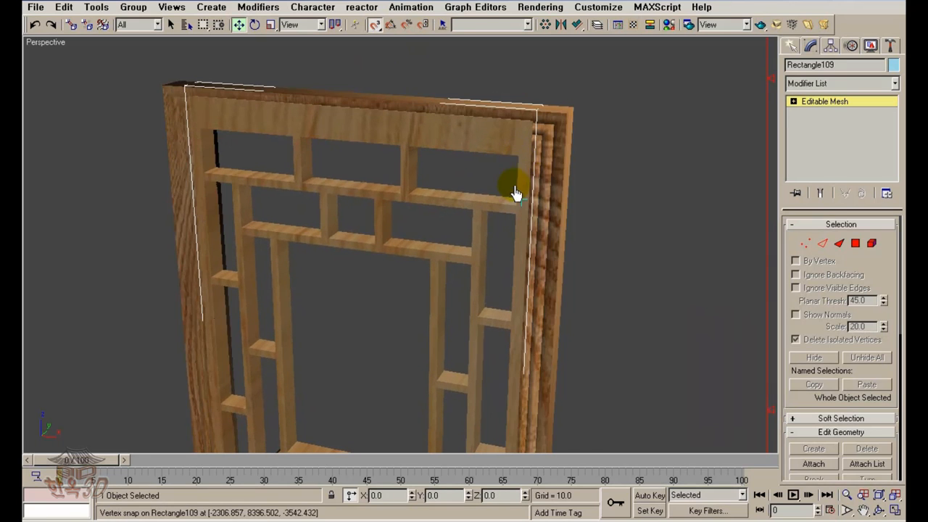
pyautogui.keyDown('alt'); pyautogui.moveTo(514, 191); pyautogui.dragTo(427, 249, button='middle'); pyautogui.keyUp('alt')
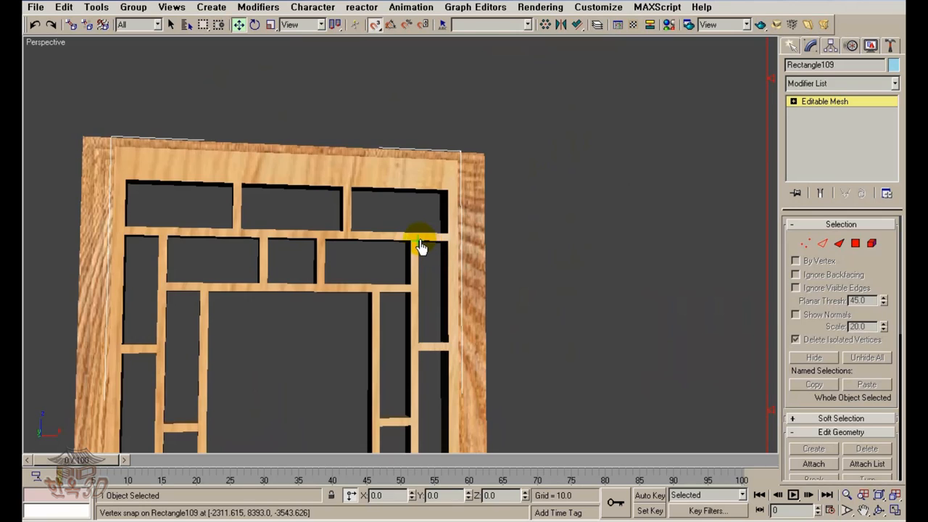
# Adjust the lattice's depth inside the door frame with vertex snapping in wireframe display, and restore shaded display
pyautogui.press('F3')
pyautogui.scroll(6, 421, 246)
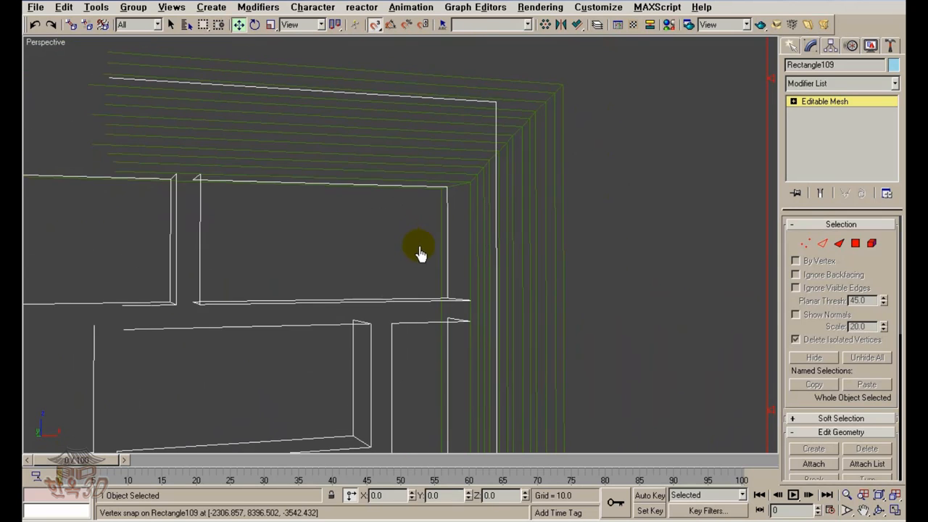
pyautogui.moveTo(420, 248); pyautogui.dragTo(510, 281, button='middle')
pyautogui.scroll(-4, 488, 226)
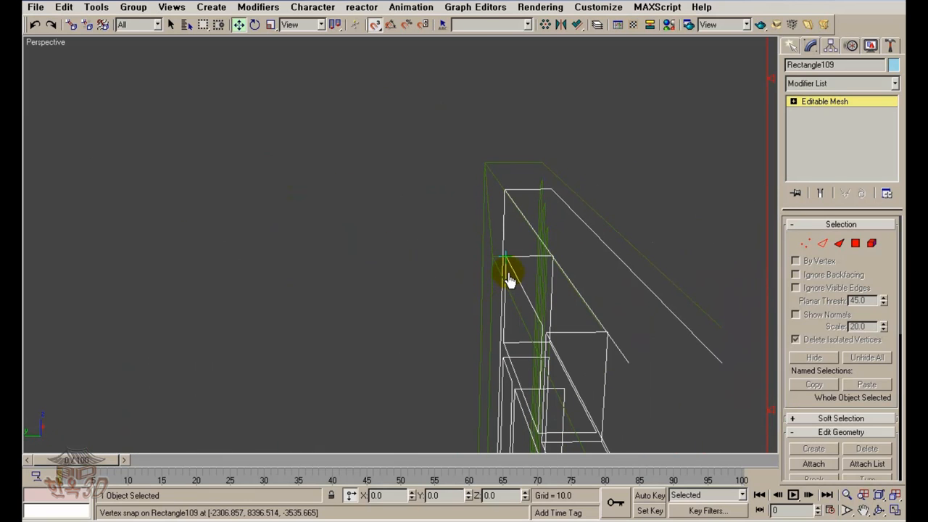
pyautogui.moveTo(509, 265); pyautogui.dragTo(502, 265)
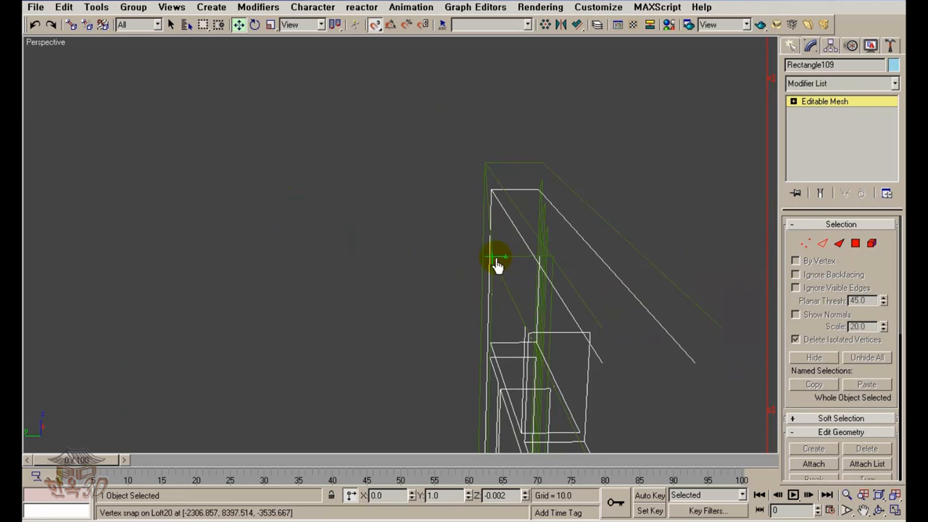
pyautogui.moveTo(497, 266)
pyautogui.keyDown('alt'); pyautogui.mouseDown(button='middle')
pyautogui.moveTo(528, 271)
pyautogui.moveTo(433, 285)
pyautogui.moveTo(495, 296)
pyautogui.moveTo(580, 215)
pyautogui.moveTo(440, 224)
pyautogui.moveTo(563, 227)
pyautogui.moveTo(613, 207)
pyautogui.moveTo(587, 176)
pyautogui.moveTo(536, 191)
pyautogui.moveTo(471, 230)
pyautogui.moveTo(587, 232)
pyautogui.moveTo(615, 213)
pyautogui.moveTo(611, 190)
pyautogui.mouseUp(button='middle'); pyautogui.keyUp('alt')
pyautogui.press('F3')
pyautogui.scroll(3, 569, 235)
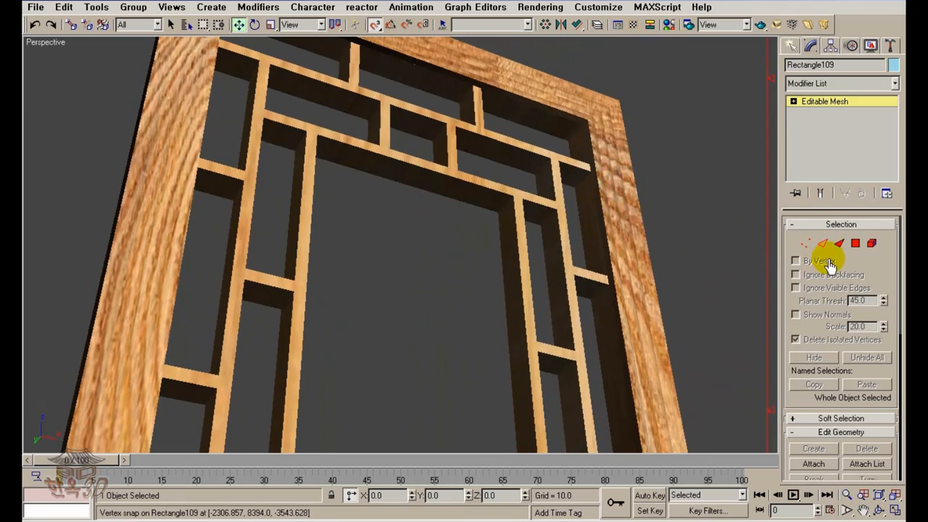
# Try selecting the lattice's inner side face at polygon level, turn off snapping, and leave polygon editing
pyautogui.click(856, 244)
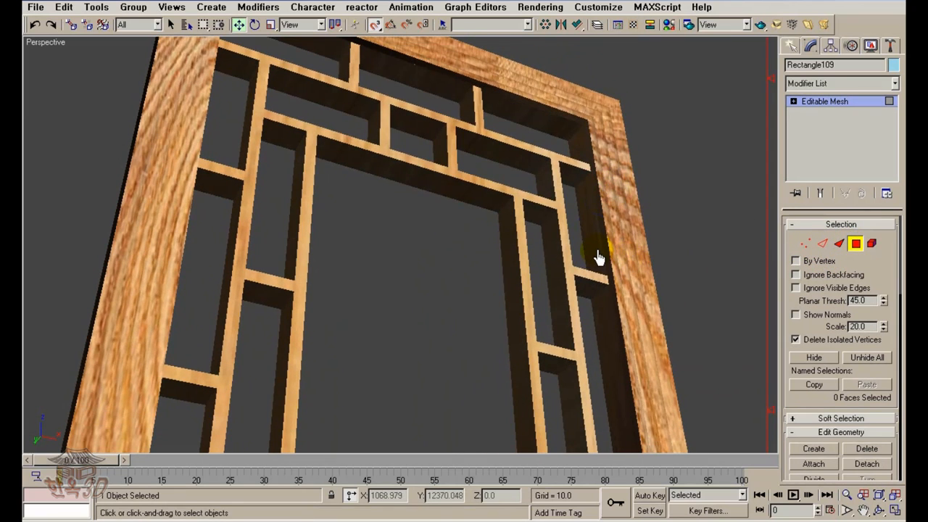
pyautogui.click(599, 258)
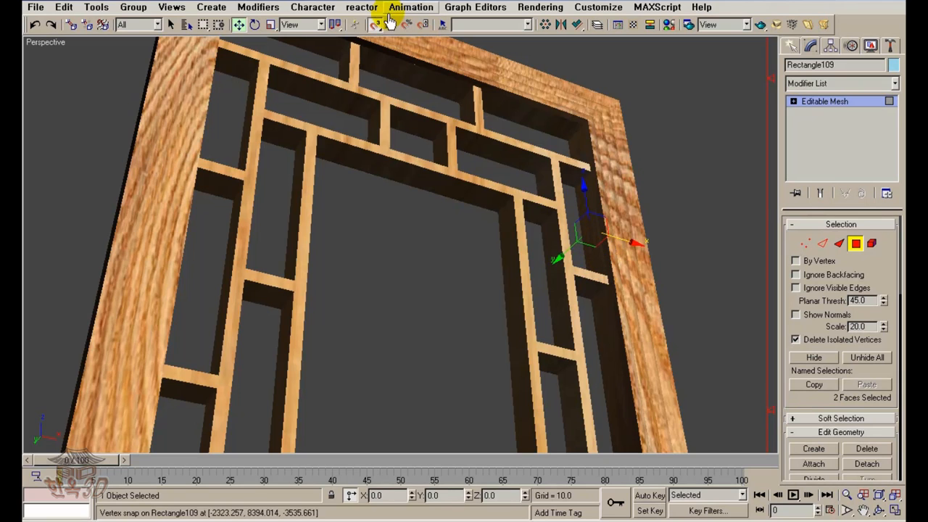
pyautogui.click(707, 262)
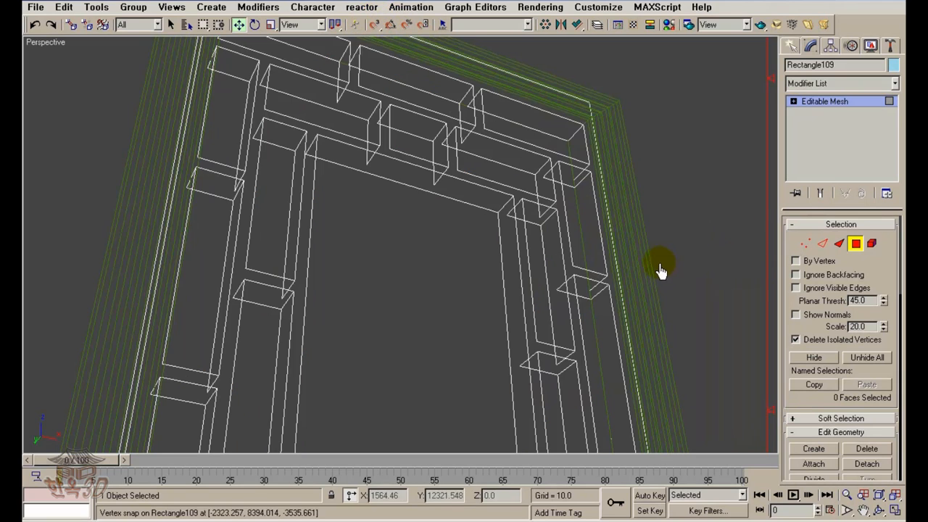
pyautogui.click(597, 256)
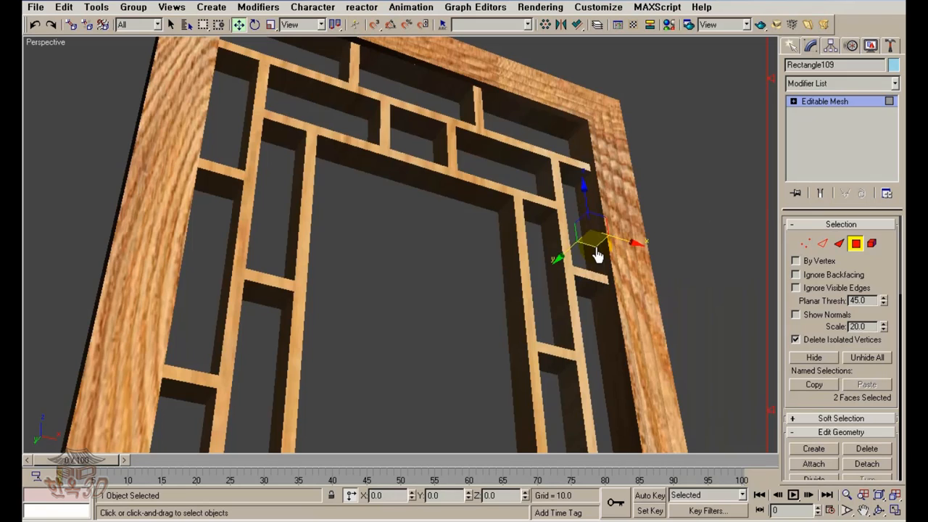
pyautogui.click(855, 243)
pyautogui.click(733, 264)
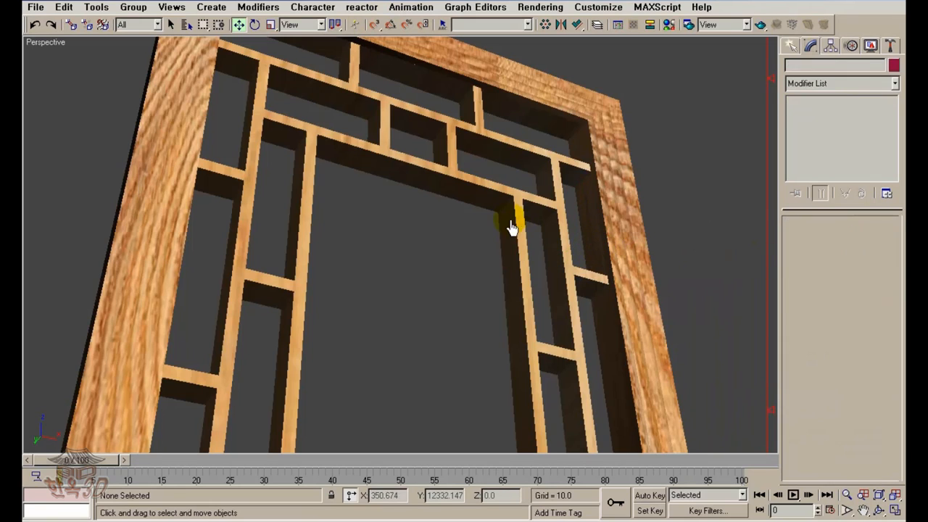
# Convert the lattice to an Editable Poly, test selecting an inner side polygon, and leave polygon editing
pyautogui.click(500, 203)
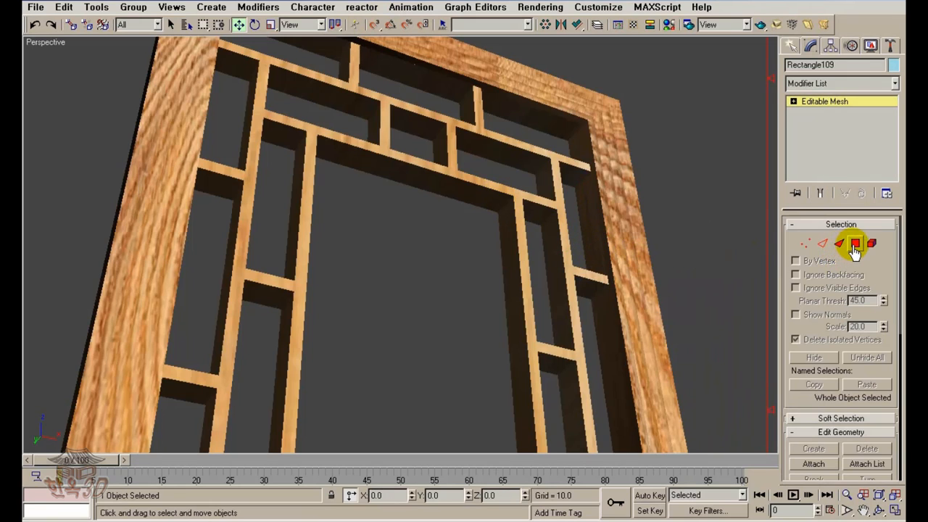
pyautogui.rightClick(819, 105)
pyautogui.click(808, 184)
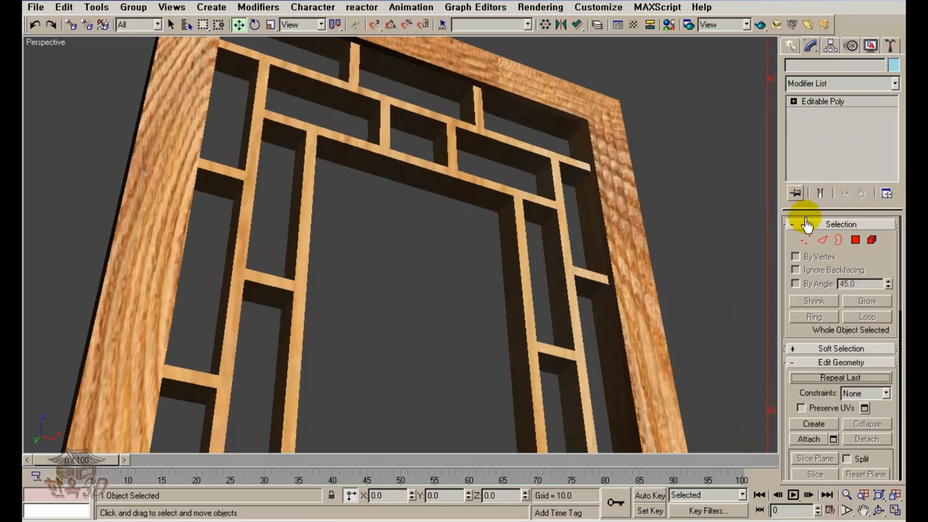
pyautogui.click(856, 240)
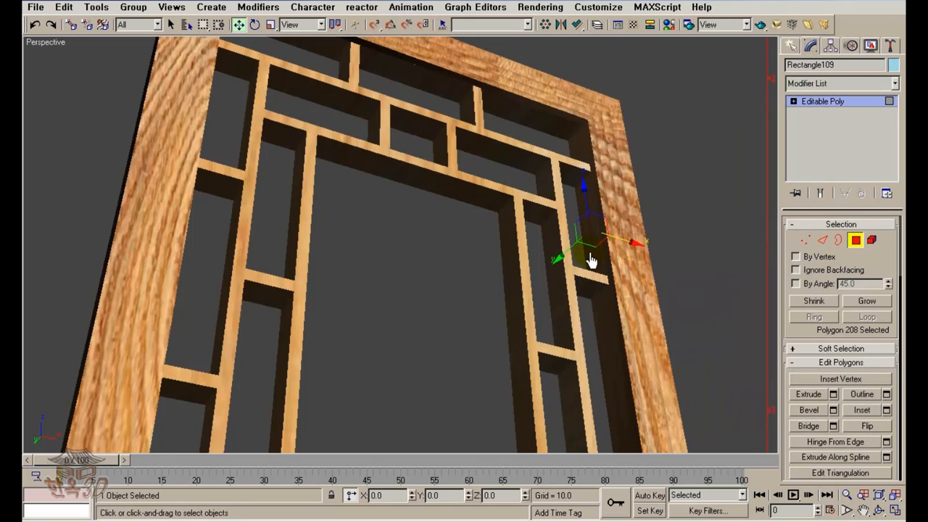
pyautogui.scroll(-6, 621, 290)
pyautogui.moveTo(619, 292)
pyautogui.keyDown('alt'); pyautogui.mouseDown(button='middle')
pyautogui.moveTo(590, 307)
pyautogui.moveTo(637, 297)
pyautogui.moveTo(615, 306)
pyautogui.mouseUp(button='middle'); pyautogui.keyUp('alt')
pyautogui.click(638, 297)
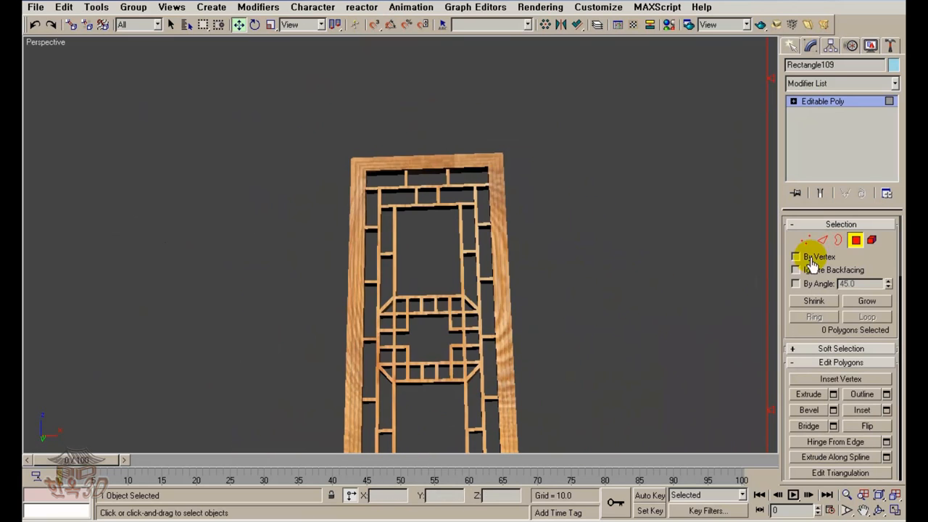
pyautogui.click(857, 241)
# Switch from the lattice's polygon editing to the outer door frame, selecting the frame as a whole
pyautogui.keyDown('alt'); pyautogui.moveTo(712, 275); pyautogui.dragTo(386, 299, button='middle'); pyautogui.keyUp('alt')
pyautogui.scroll(5, 466, 261)
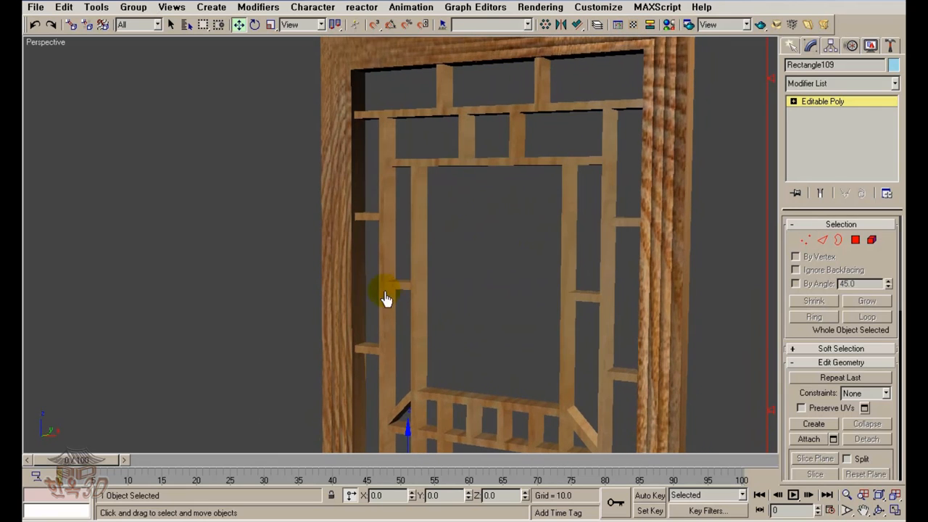
pyautogui.click(856, 241)
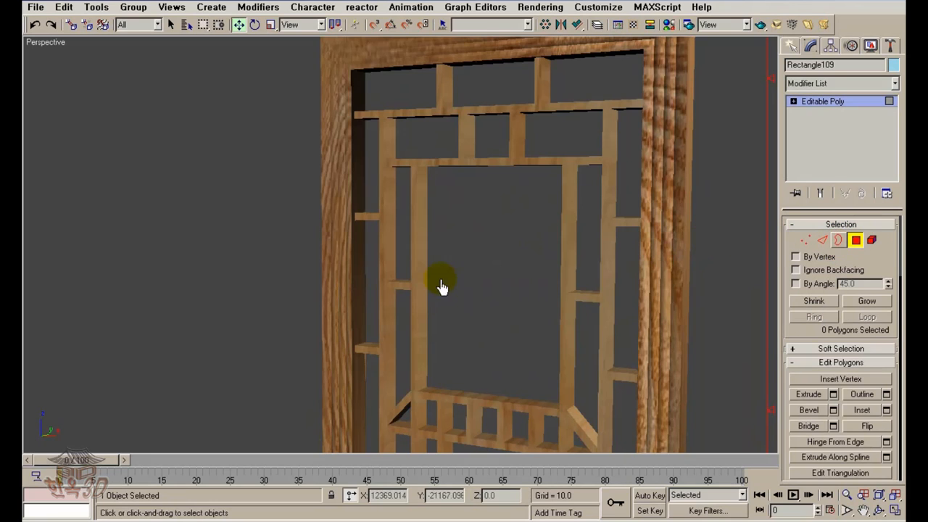
pyautogui.hotkey('ctrl', 'a')
pyautogui.rightClick(352, 299)
pyautogui.click(324, 274)
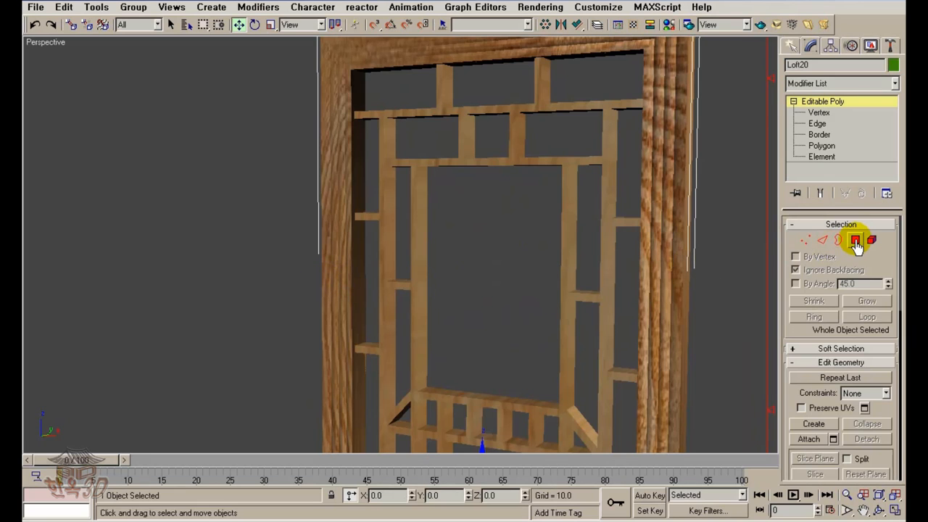
# Select the four inner side polygons of the door frame and try scaling them
pyautogui.click(856, 240)
pyautogui.click(354, 285)
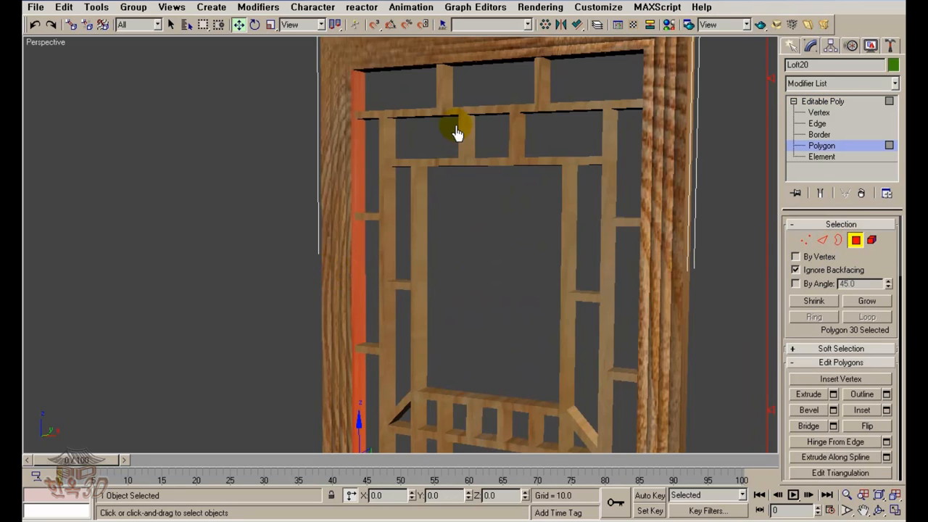
pyautogui.keyDown('alt'); pyautogui.moveTo(457, 133); pyautogui.dragTo(560, 192, button='middle'); pyautogui.keyUp('alt')
pyautogui.keyDown('ctrl'); pyautogui.click(490, 57); pyautogui.keyUp('ctrl')
pyautogui.keyDown('ctrl'); pyautogui.click(642, 285); pyautogui.keyUp('ctrl')
pyautogui.scroll(-8, 656, 294)
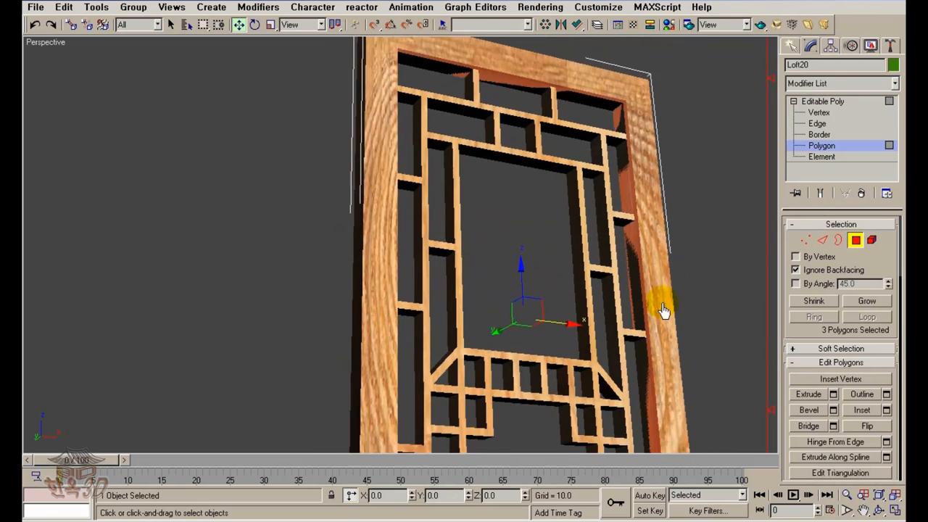
pyautogui.keyDown('alt'); pyautogui.moveTo(517, 289); pyautogui.dragTo(450, 237, button='middle'); pyautogui.keyUp('alt')
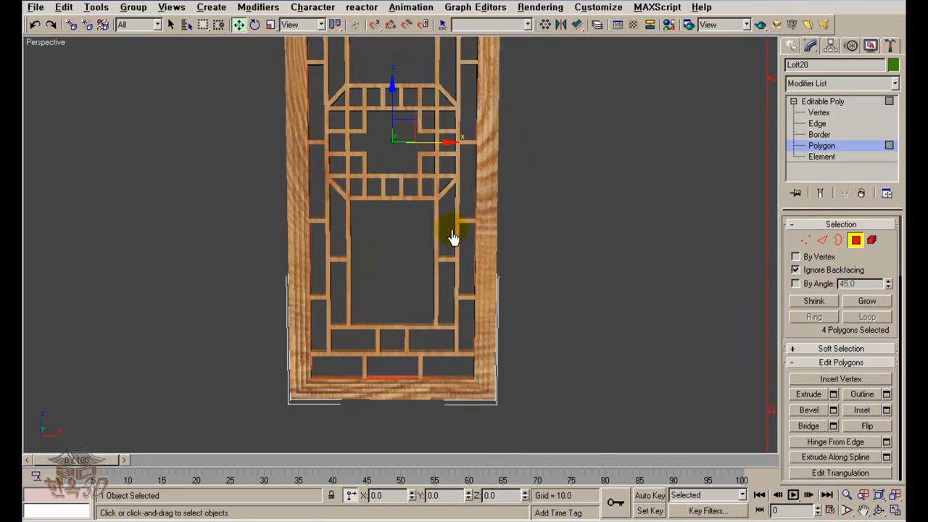
pyautogui.click(269, 26)
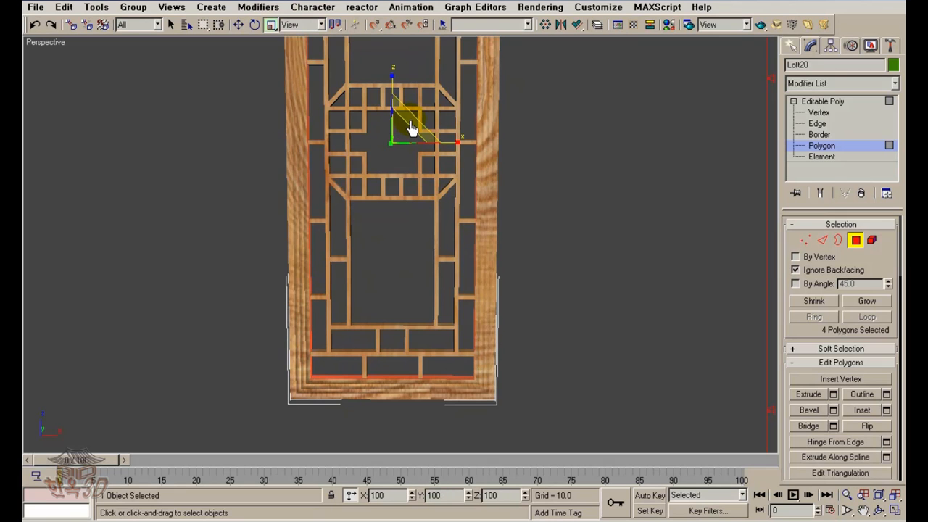
pyautogui.click(612, 254)
# Select the four inner side polygons of the door frame and clear their smoothing groups 2, 5, 11 and 14
pyautogui.keyDown('alt'); pyautogui.moveTo(612, 254); pyautogui.dragTo(533, 244, button='middle'); pyautogui.keyUp('alt')
pyautogui.keyDown('alt'); pyautogui.moveTo(473, 292); pyautogui.dragTo(375, 304, button='middle'); pyautogui.keyUp('alt')
pyautogui.click(387, 303)
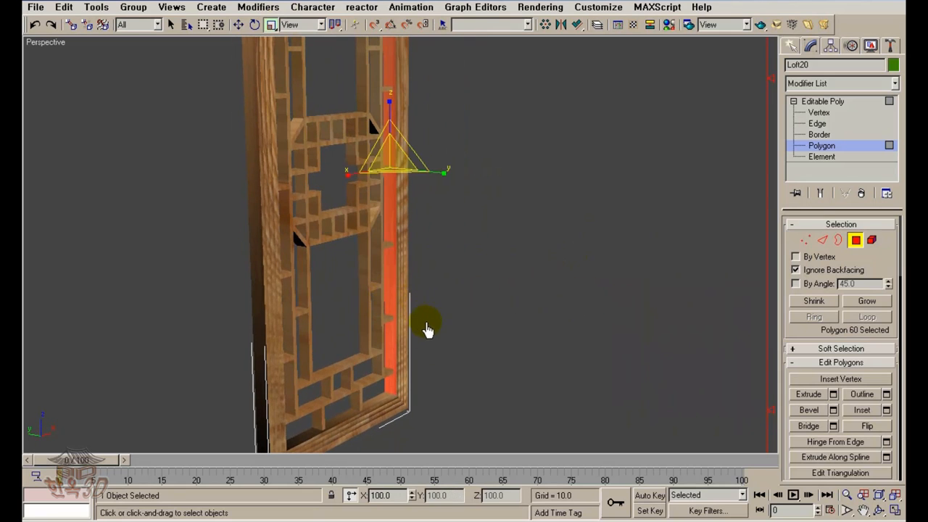
pyautogui.click(379, 404)
pyautogui.keyDown('alt'); pyautogui.moveTo(379, 413); pyautogui.dragTo(358, 355, button='middle'); pyautogui.keyUp('alt')
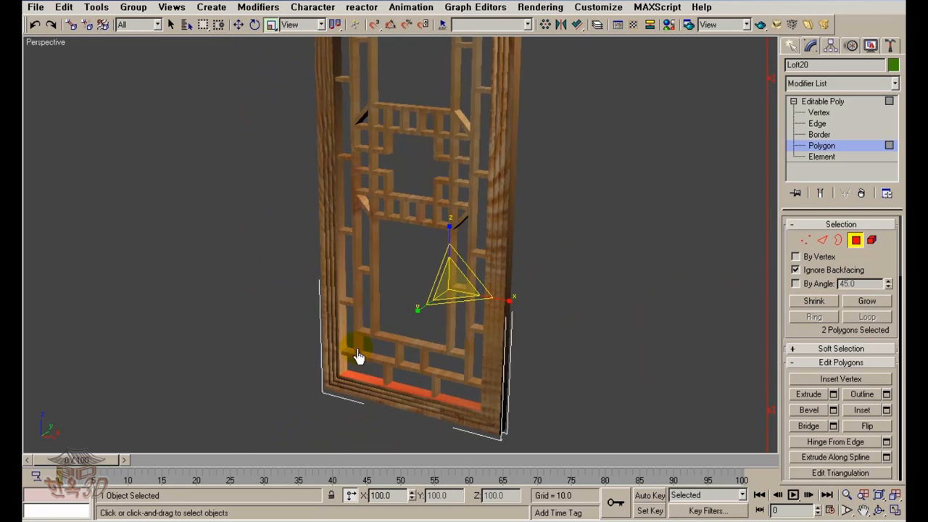
pyautogui.keyDown('ctrl'); pyautogui.click(340, 330); pyautogui.keyUp('ctrl')
pyautogui.keyDown('alt'); pyautogui.moveTo(400, 290); pyautogui.dragTo(422, 198, button='middle'); pyautogui.keyUp('alt')
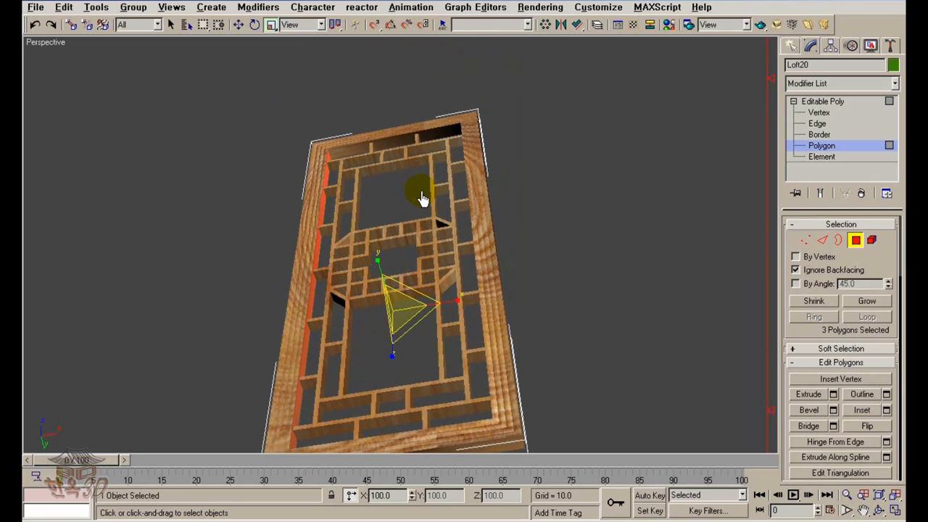
pyautogui.keyDown('ctrl'); pyautogui.click(403, 147); pyautogui.keyUp('ctrl')
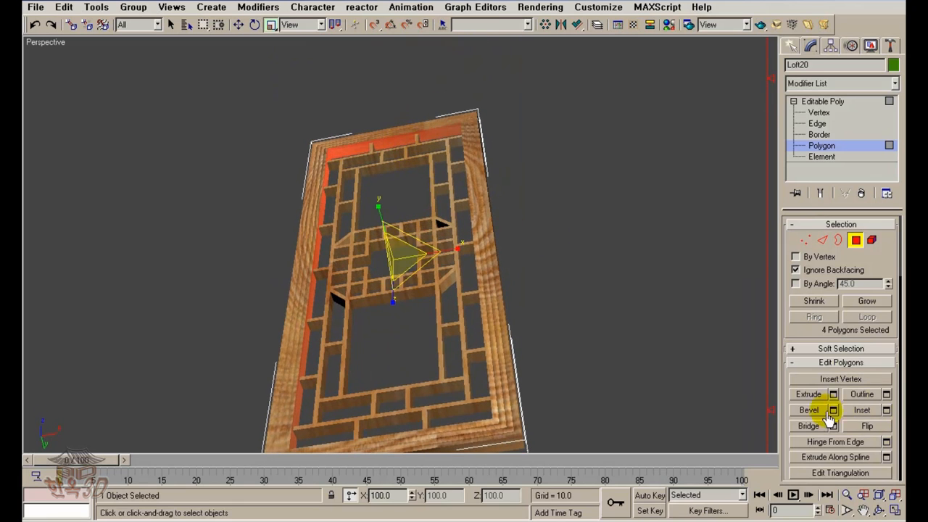
pyautogui.moveTo(787, 406); pyautogui.dragTo(775, 189)
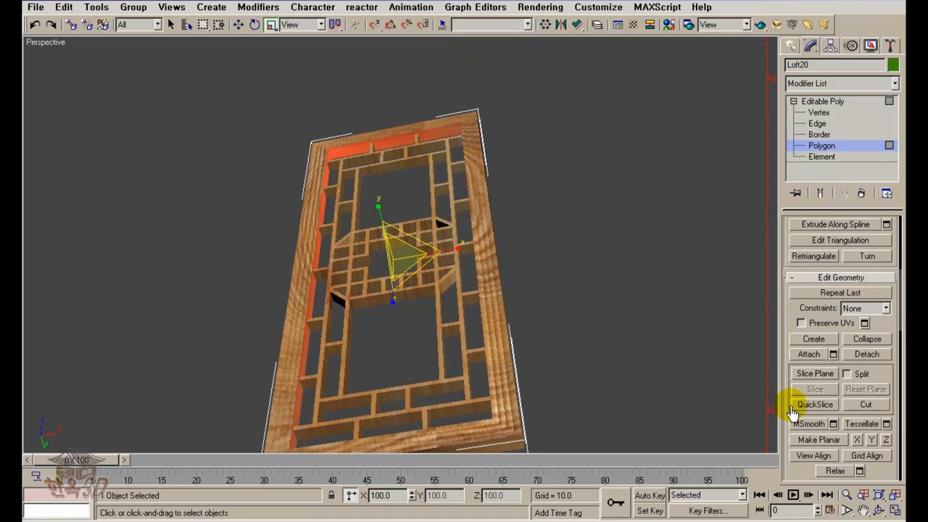
pyautogui.scroll(-10, 792, 411)
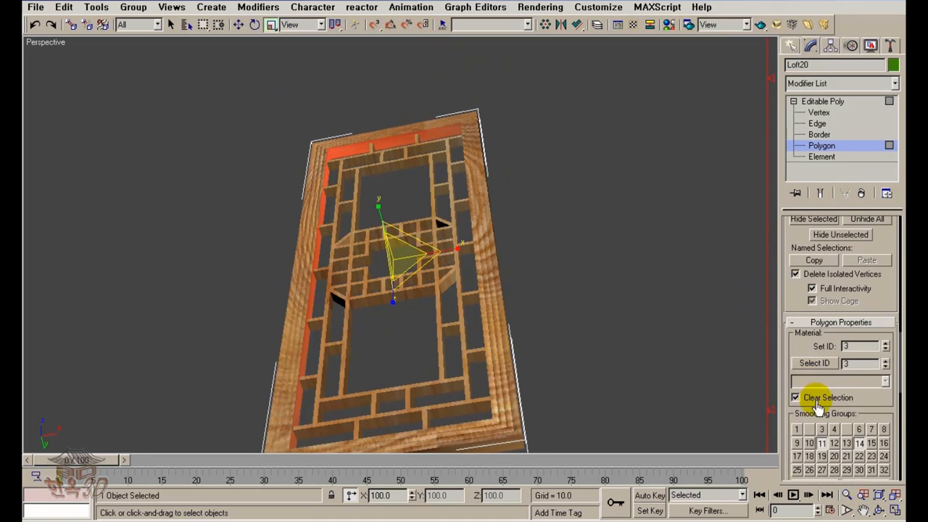
pyautogui.click(847, 433)
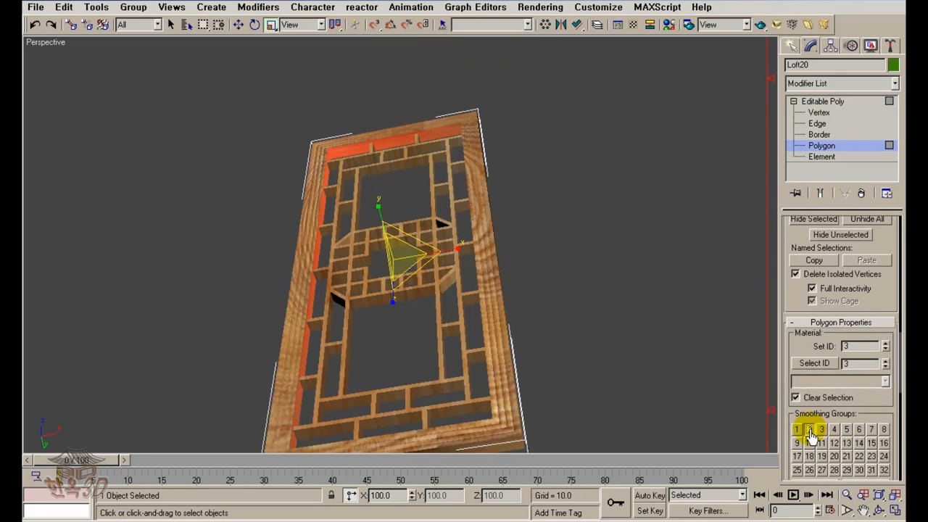
pyautogui.click(673, 394)
# Select the outer side polygons around the door frame, clear their smoothing groups 2, 5, 11 and 14, and deselect them
pyautogui.keyDown('alt'); pyautogui.moveTo(672, 394); pyautogui.dragTo(496, 363, button='middle'); pyautogui.keyUp('alt')
pyautogui.click(512, 361)
pyautogui.keyDown('alt'); pyautogui.moveTo(567, 340); pyautogui.dragTo(570, 296, button='middle'); pyautogui.keyUp('alt')
pyautogui.keyDown('ctrl'); pyautogui.click(506, 316); pyautogui.keyUp('ctrl')
pyautogui.keyDown('alt'); pyautogui.moveTo(506, 316); pyautogui.dragTo(590, 367, button='middle'); pyautogui.keyUp('alt')
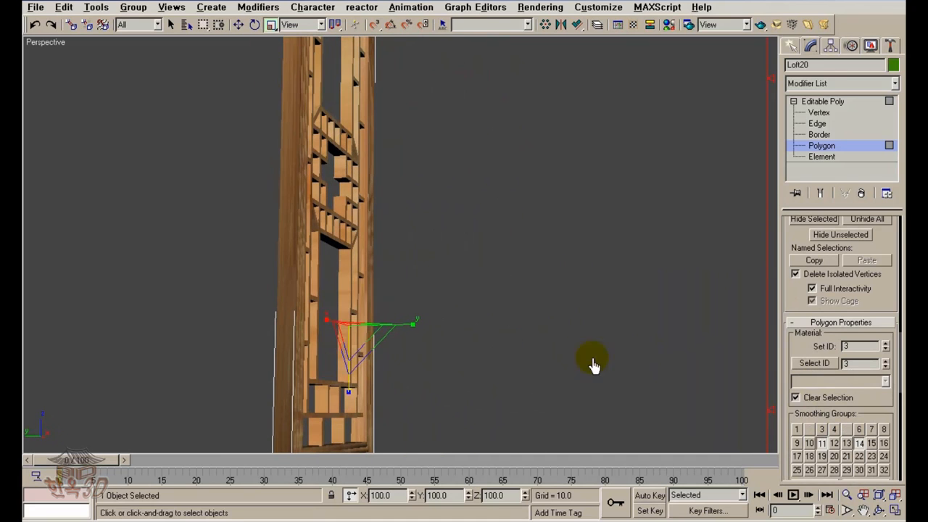
pyautogui.keyDown('alt'); pyautogui.moveTo(288, 291); pyautogui.dragTo(459, 324, button='middle'); pyautogui.keyUp('alt')
pyautogui.keyDown('ctrl'); pyautogui.click(380, 212); pyautogui.keyUp('ctrl')
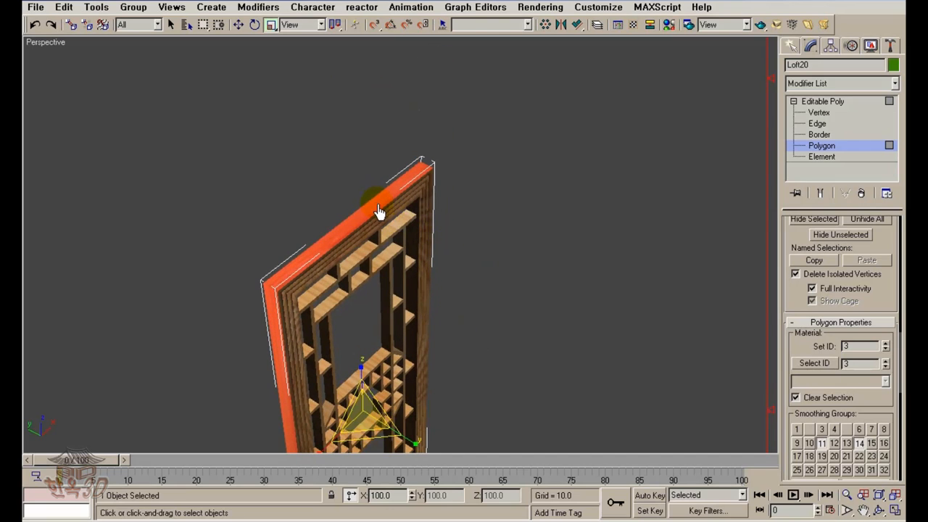
pyautogui.click(870, 448)
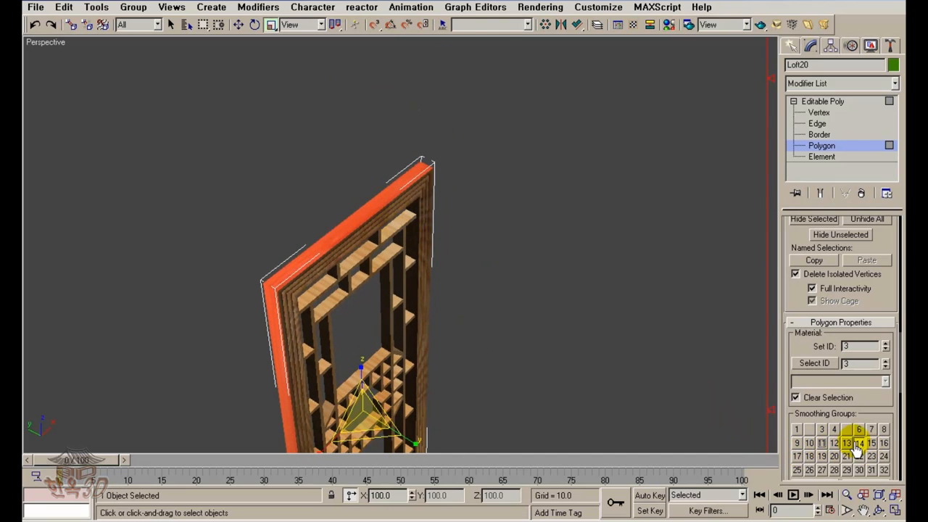
pyautogui.click(857, 446)
pyautogui.click(822, 431)
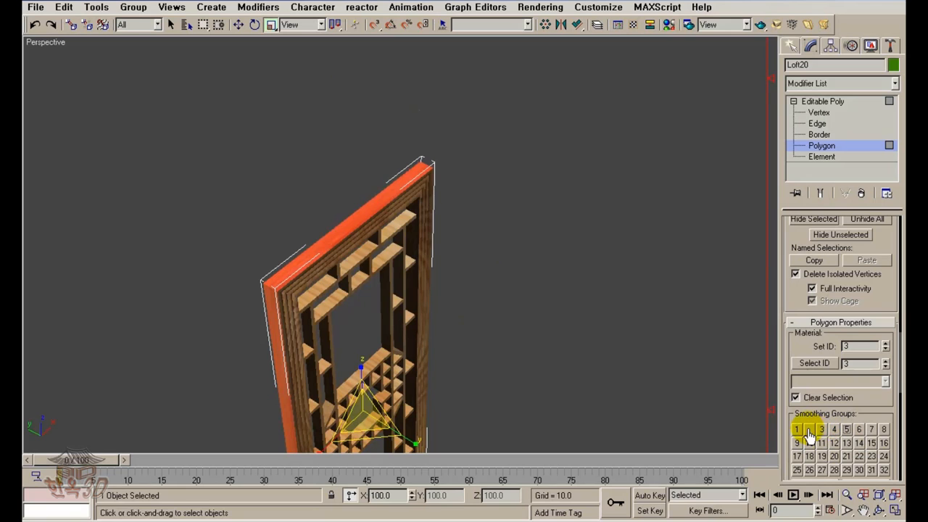
pyautogui.click(809, 433)
pyautogui.click(809, 434)
pyautogui.click(682, 408)
# Attach the lattice to the door frame, leave polygon editing, and deselect the combined door
pyautogui.keyDown('alt'); pyautogui.moveTo(681, 407); pyautogui.dragTo(588, 366, button='middle'); pyautogui.keyUp('alt')
pyautogui.scroll(-3, 557, 349)
pyautogui.scroll(4, 536, 356)
pyautogui.scroll(4, 806, 360)
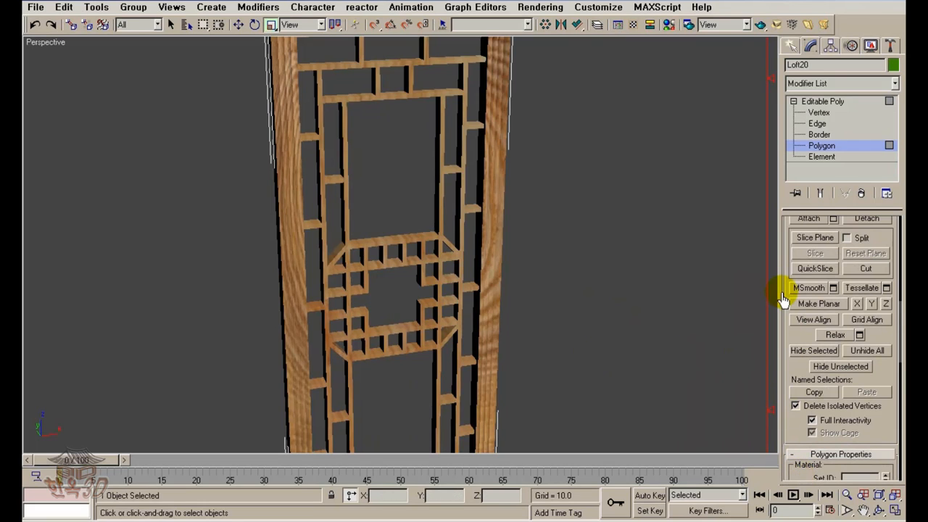
pyautogui.moveTo(787, 271); pyautogui.dragTo(807, 425)
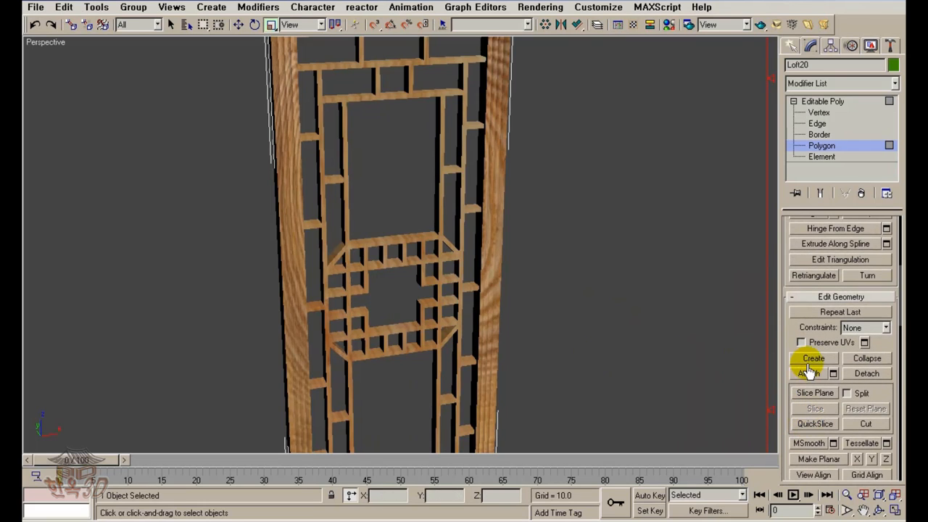
pyautogui.click(427, 334)
pyautogui.click(533, 242)
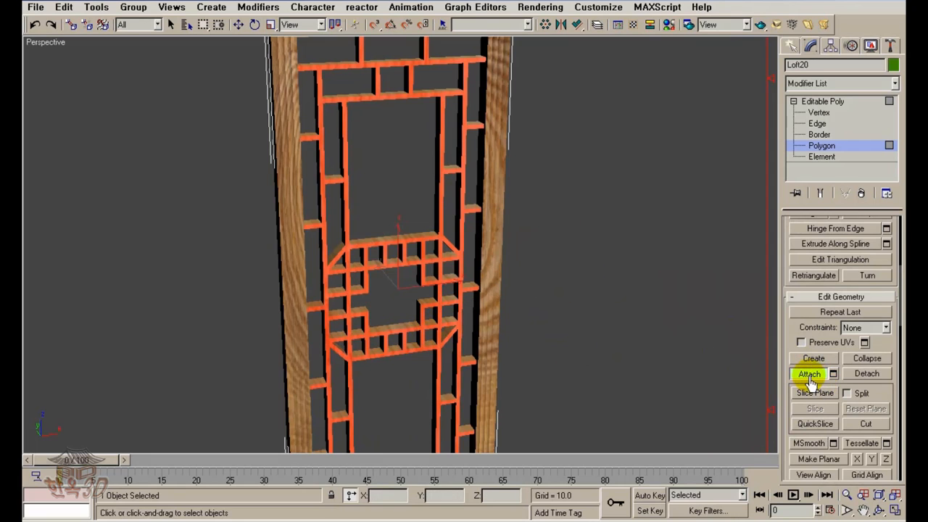
pyautogui.press('w')
pyautogui.scroll(-6, 648, 331)
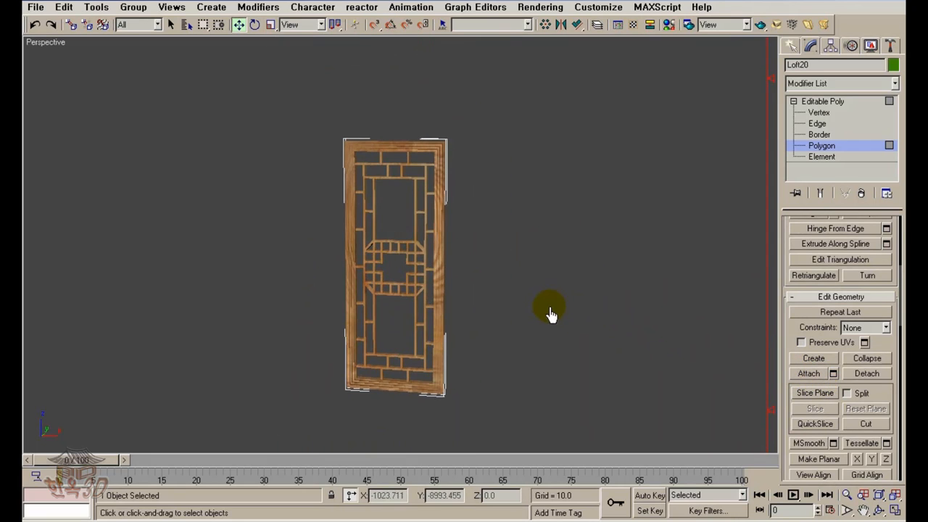
pyautogui.click(821, 101)
pyautogui.click(526, 310)
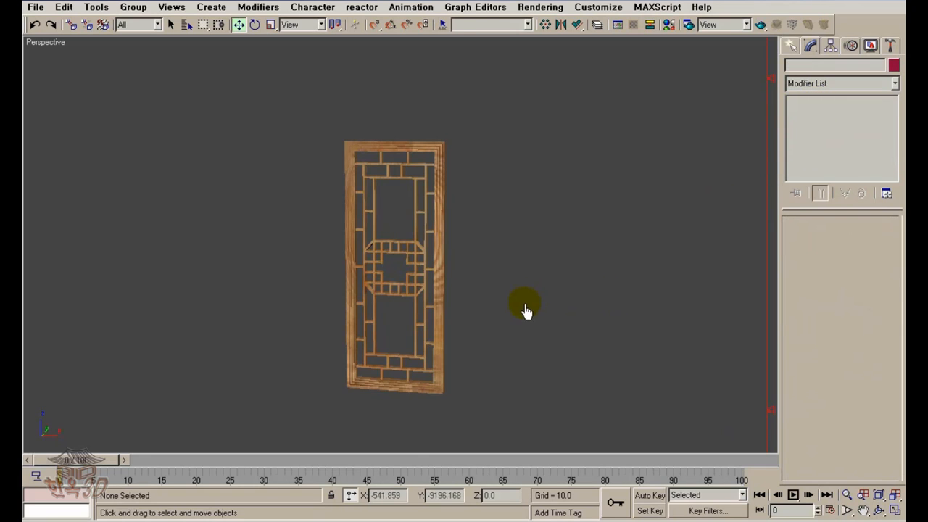
# Switch to the front view and select the combined lattice door standing apart from the house
pyautogui.scroll(3, 532, 297)
pyautogui.scroll(-3, 530, 310)
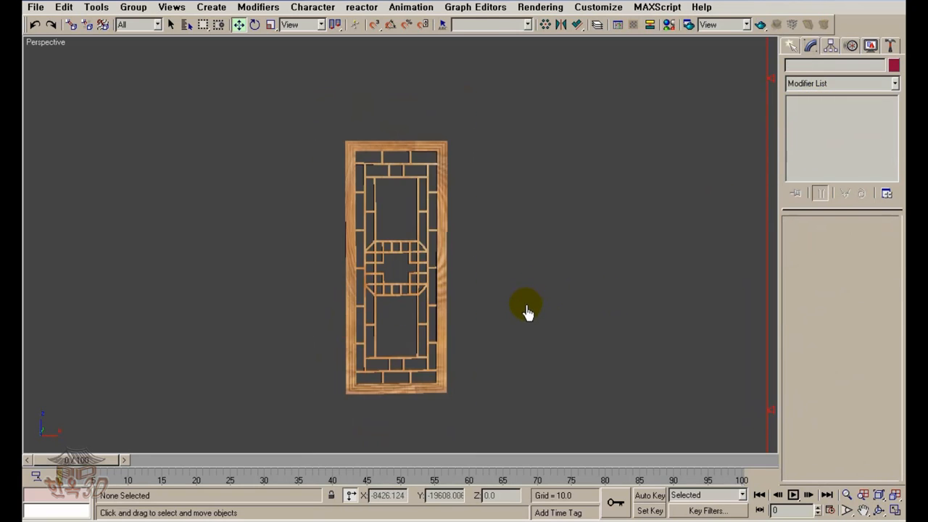
pyautogui.scroll(3, 535, 315)
pyautogui.moveTo(536, 313)
pyautogui.keyDown('alt'); pyautogui.mouseDown(button='middle')
pyautogui.moveTo(533, 305)
pyautogui.moveTo(522, 317)
pyautogui.mouseUp(button='middle'); pyautogui.keyUp('alt')
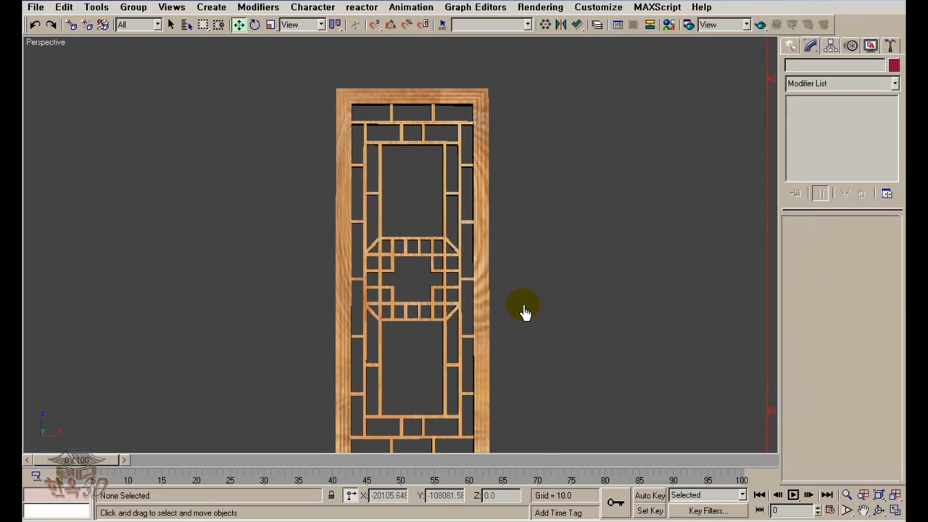
pyautogui.press('f')
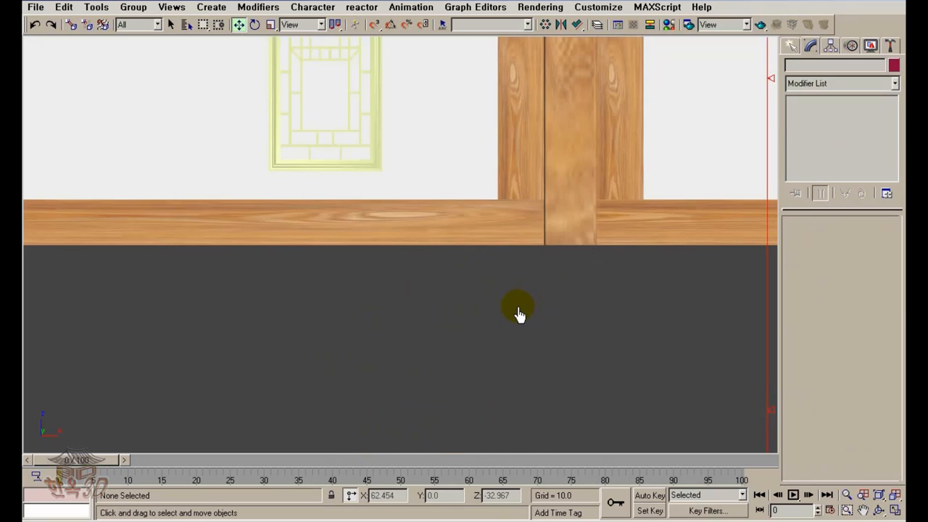
pyautogui.press('z')
pyautogui.moveTo(520, 314); pyautogui.dragTo(590, 244, button='middle')
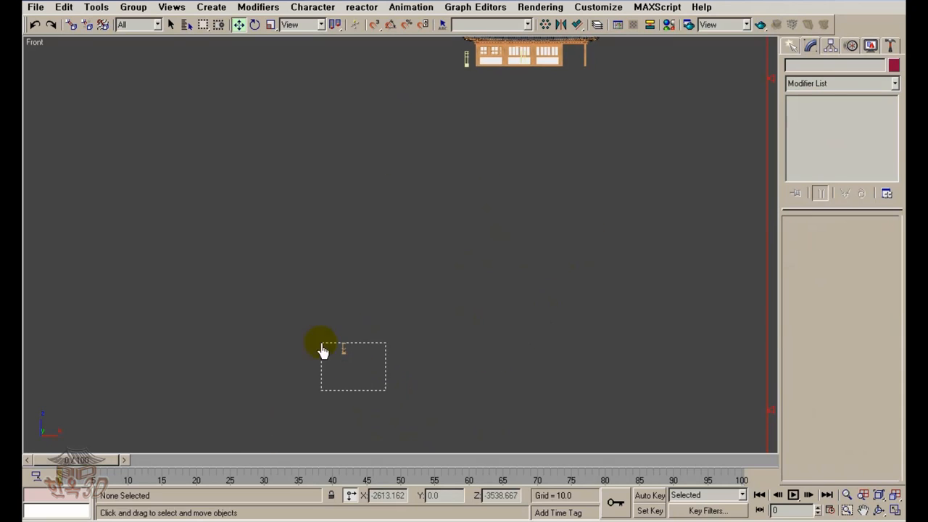
pyautogui.moveTo(323, 350); pyautogui.dragTo(475, 48)
pyautogui.press('z')
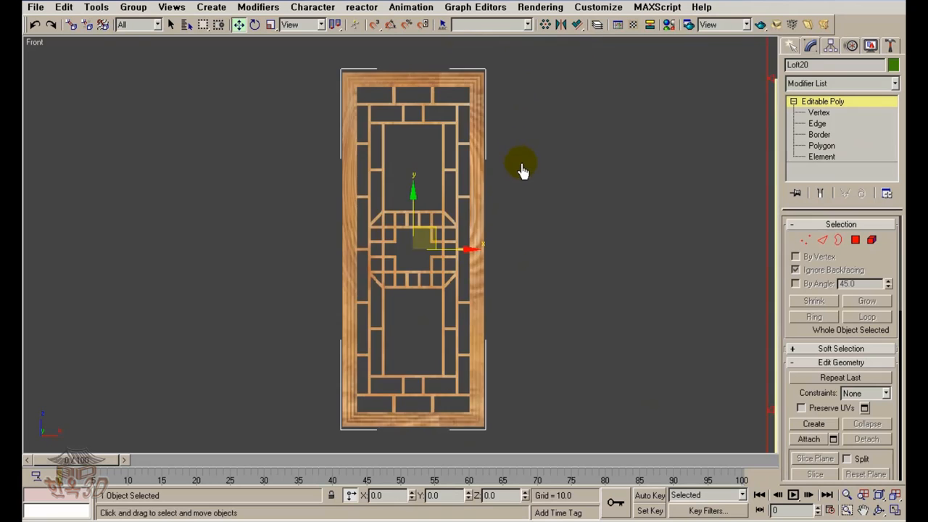
pyautogui.scroll(-4, 498, 200)
pyautogui.moveTo(520, 166); pyautogui.dragTo(473, 233, button='middle')
pyautogui.scroll(2, 473, 233)
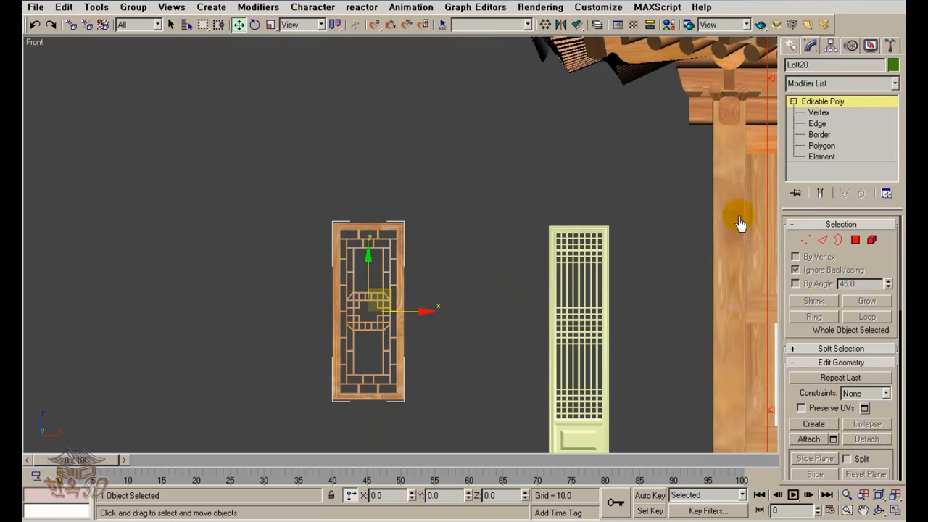
# With snapping on, draw a rectangle from corner to corner of the door frame, about 149.5 long and 59.5 wide
pyautogui.click(790, 47)
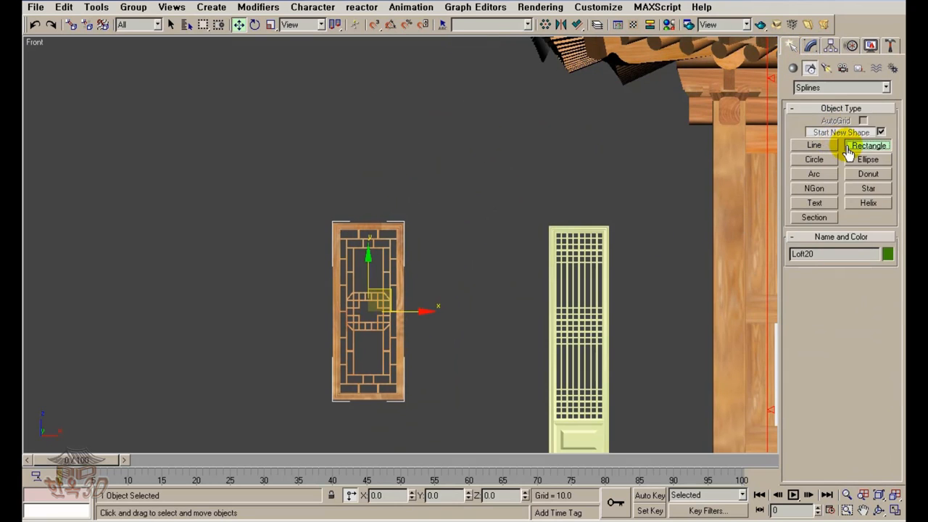
pyautogui.click(848, 149)
pyautogui.click(376, 26)
pyautogui.moveTo(466, 206); pyautogui.dragTo(474, 155, button='middle')
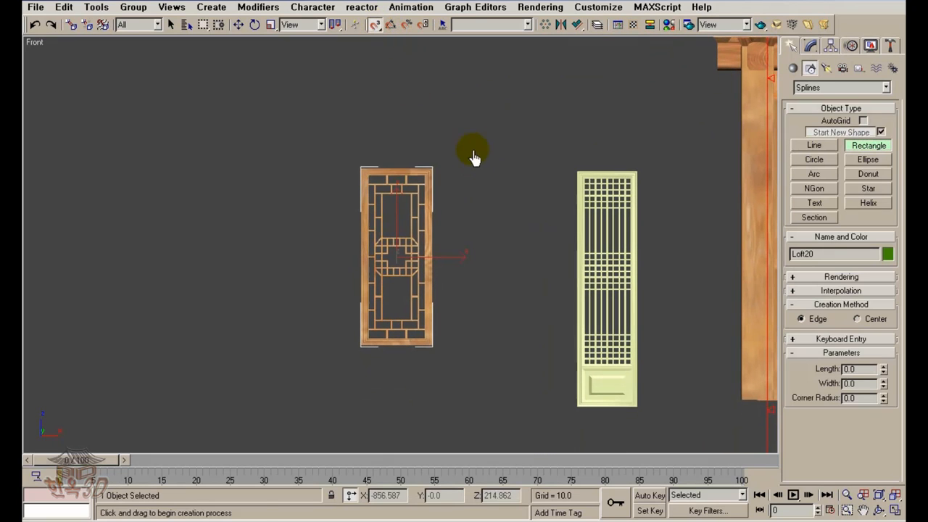
pyautogui.moveTo(362, 172); pyautogui.dragTo(433, 351)
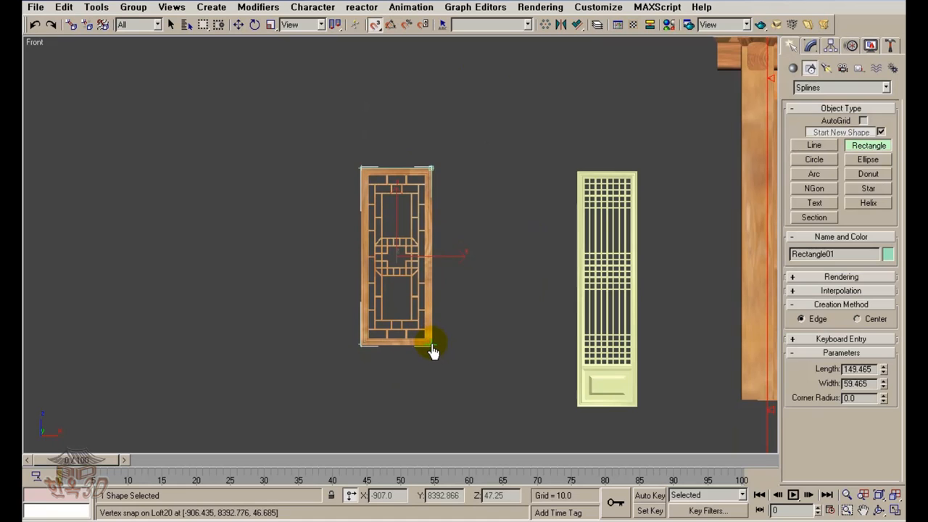
pyautogui.press('w')
pyautogui.moveTo(493, 346); pyautogui.dragTo(471, 330, button='middle')
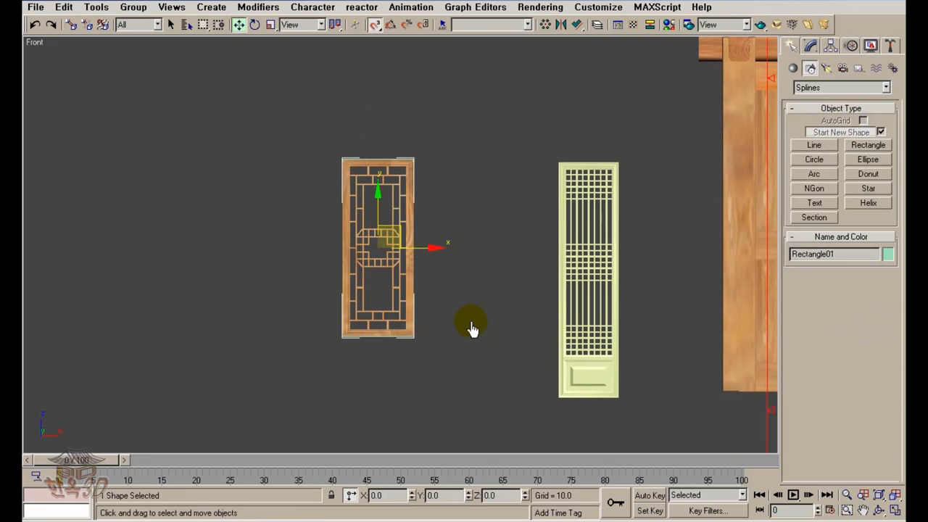
# Extrude the rectangle covering the door with an amount of 0.1
pyautogui.hotkey('shift', 'e')
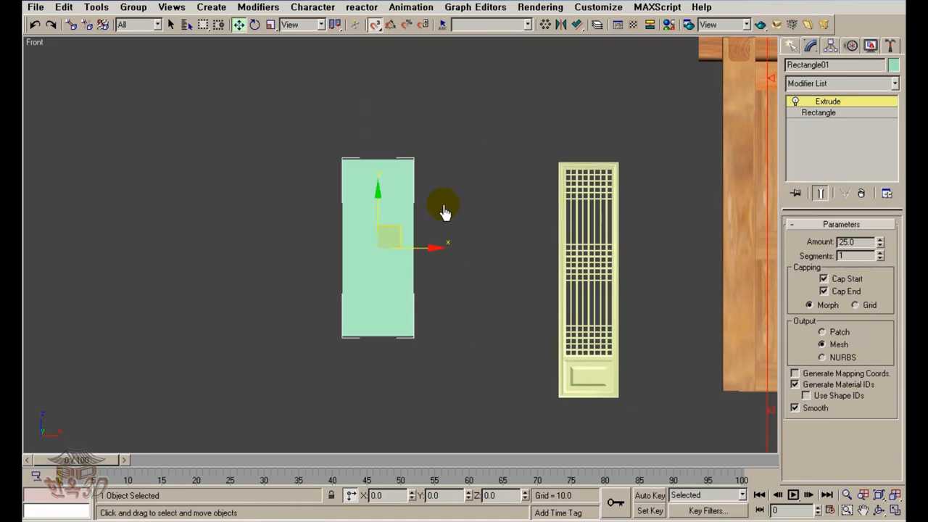
pyautogui.doubleClick(863, 247)
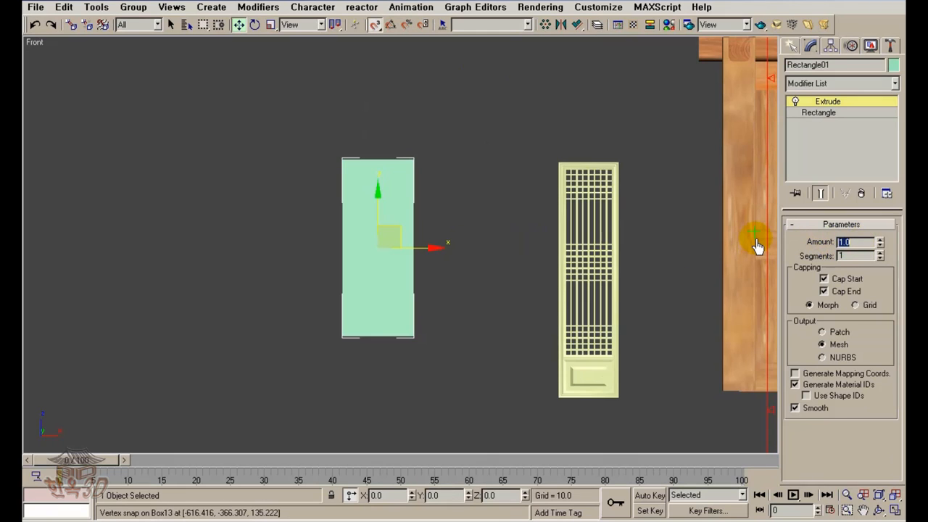
pyautogui.rightClick(521, 341)
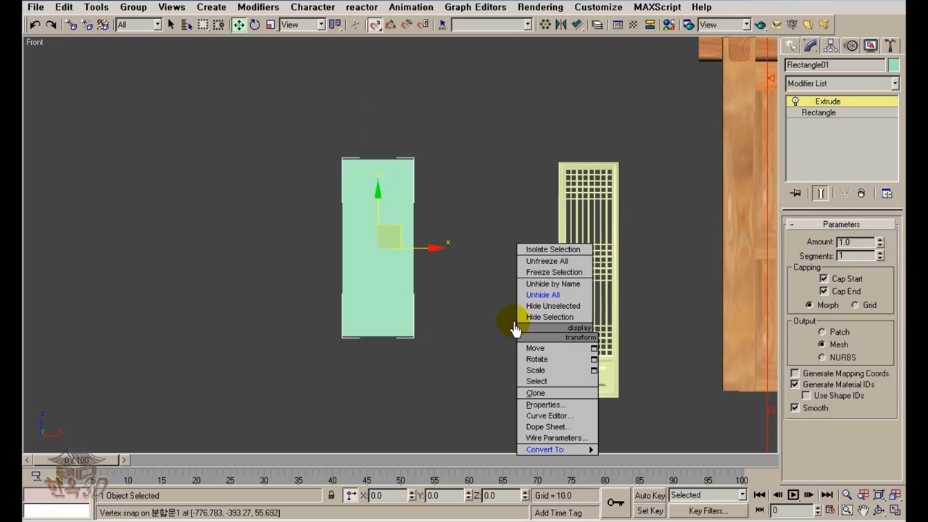
pyautogui.click(858, 246)
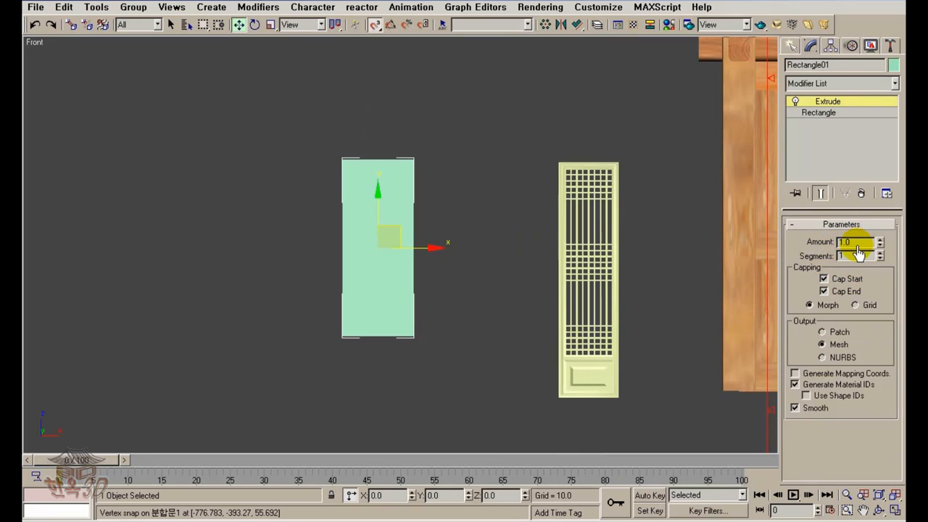
pyautogui.moveTo(858, 247); pyautogui.dragTo(797, 250)
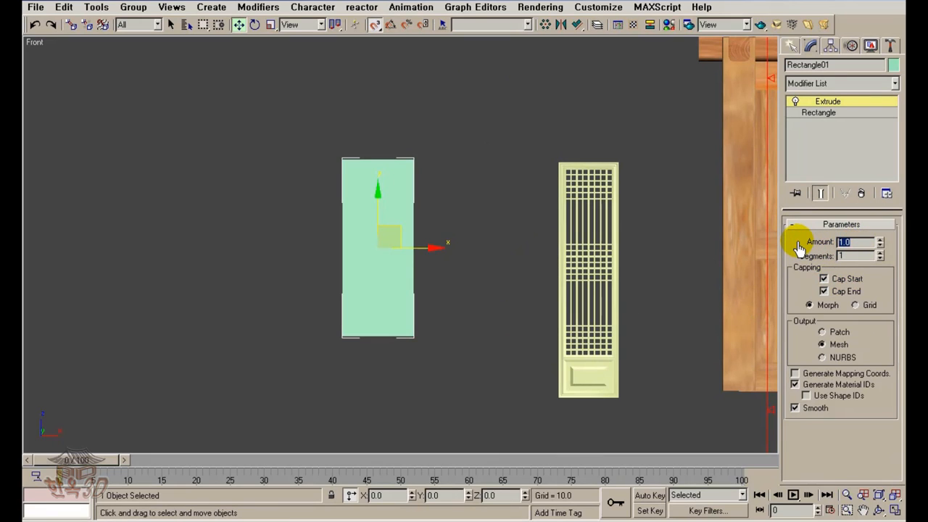
pyautogui.write('0.1')
pyautogui.press('Return')
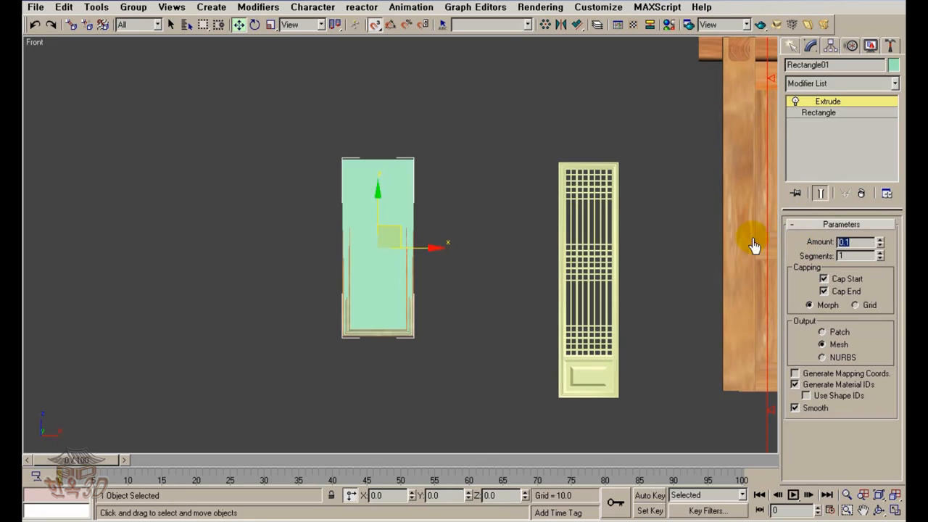
# Switch to the perspective view, select the thin backing panel, and move it slightly along the Y axis relative to the door
pyautogui.moveTo(445, 384); pyautogui.dragTo(466, 375, button='middle')
pyautogui.scroll(3, 465, 375)
pyautogui.moveTo(532, 327)
pyautogui.mouseDown(button='middle')
pyautogui.moveTo(516, 355)
pyautogui.moveTo(451, 356)
pyautogui.mouseUp(button='middle')
pyautogui.press('p')
pyautogui.moveTo(482, 288)
pyautogui.keyDown('alt'); pyautogui.mouseDown(button='middle')
pyautogui.moveTo(534, 254)
pyautogui.moveTo(468, 332)
pyautogui.moveTo(500, 338)
pyautogui.moveTo(393, 356)
pyautogui.moveTo(325, 341)
pyautogui.moveTo(474, 311)
pyautogui.moveTo(352, 324)
pyautogui.mouseUp(button='middle'); pyautogui.keyUp('alt')
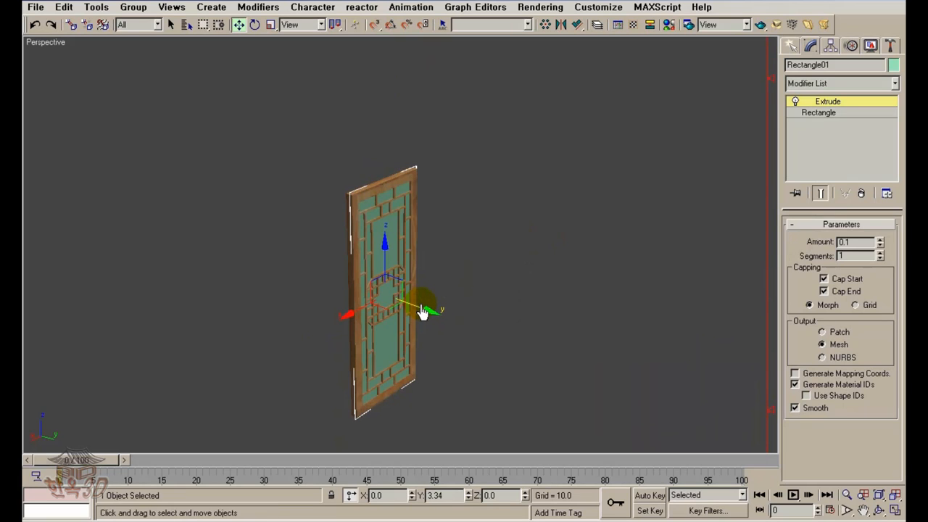
pyautogui.click(506, 377)
pyautogui.scroll(4, 487, 370)
pyautogui.keyDown('alt'); pyautogui.moveTo(487, 370); pyautogui.dragTo(484, 389, button='middle'); pyautogui.keyUp('alt')
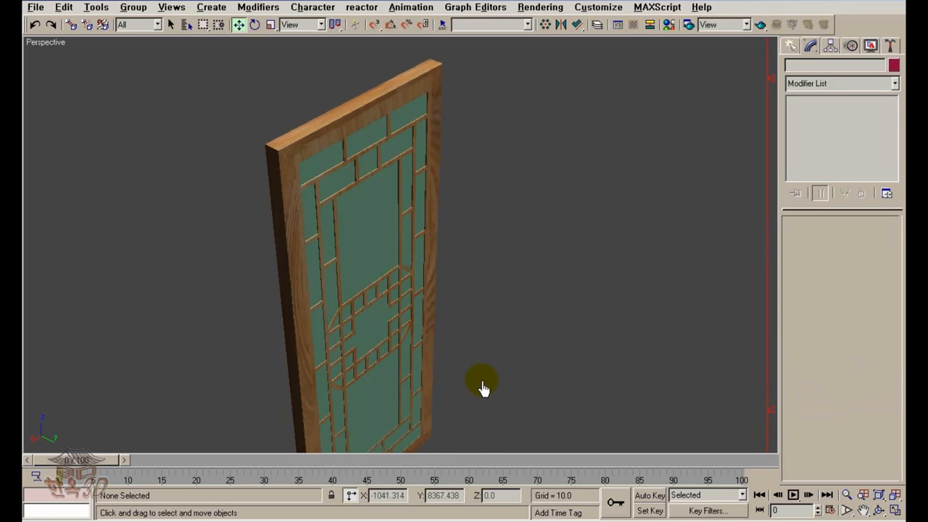
pyautogui.click(389, 285)
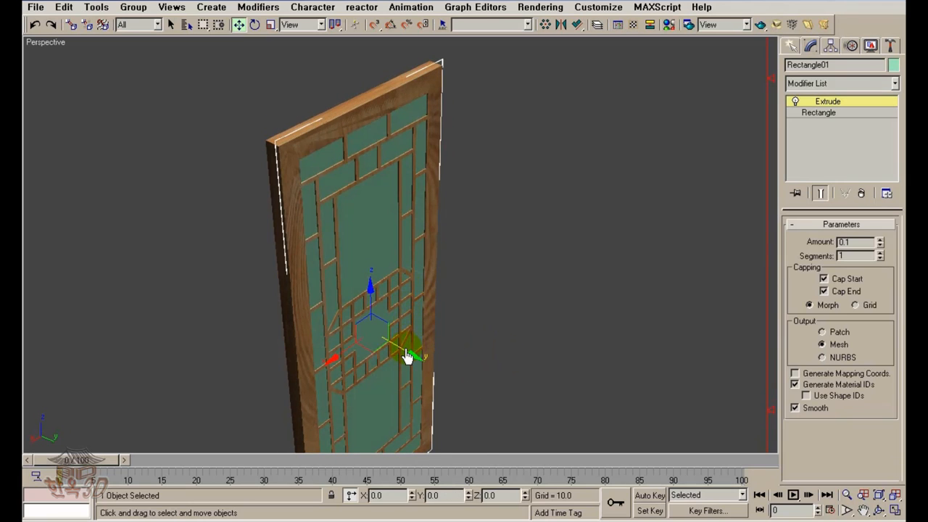
pyautogui.moveTo(406, 356); pyautogui.dragTo(408, 353)
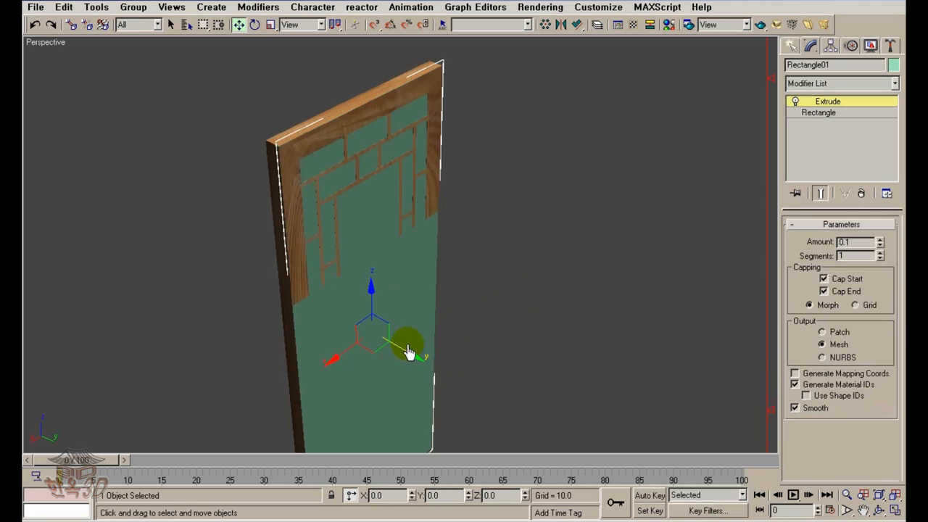
# Show the door in wireframe and convert the extruded backing panel to an Editable Mesh
pyautogui.keyDown('alt'); pyautogui.moveTo(408, 353); pyautogui.dragTo(373, 298, button='middle'); pyautogui.keyUp('alt')
pyautogui.scroll(-4, 442, 324)
pyautogui.scroll(5, 450, 362)
pyautogui.scroll(3, 402, 300)
pyautogui.scroll(-3, 389, 295)
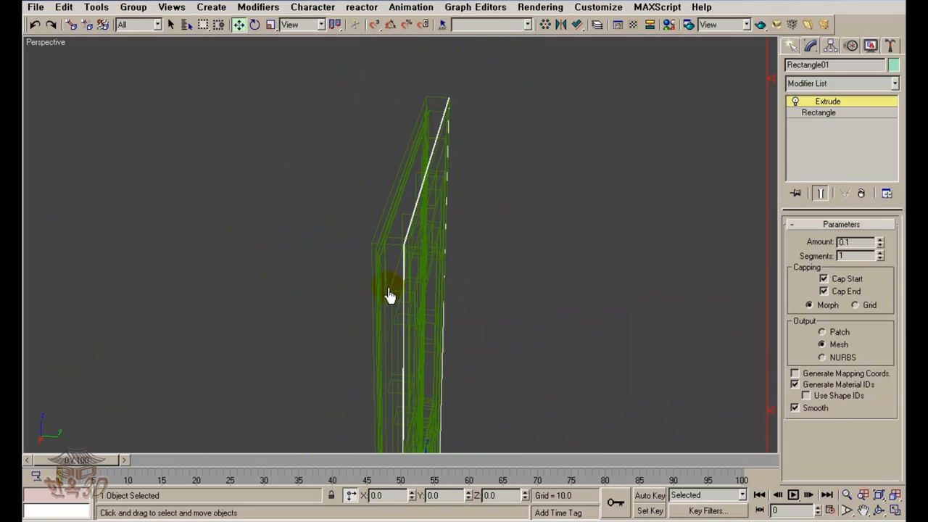
pyautogui.rightClick(834, 103)
pyautogui.click(732, 214)
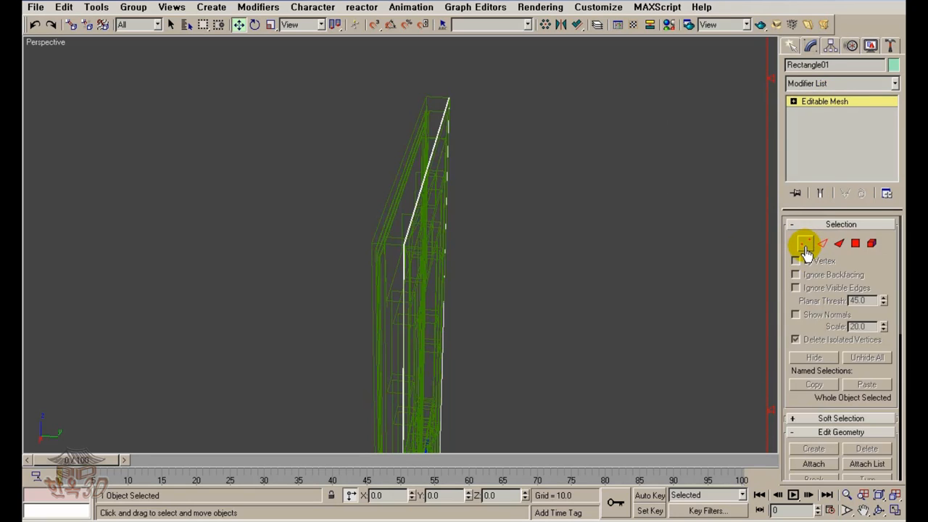
# Select the backing panel's four upper vertices and, with snapping on, try to move them onto the door frame's upper corner
pyautogui.click(806, 244)
pyautogui.moveTo(592, 319); pyautogui.dragTo(326, 62)
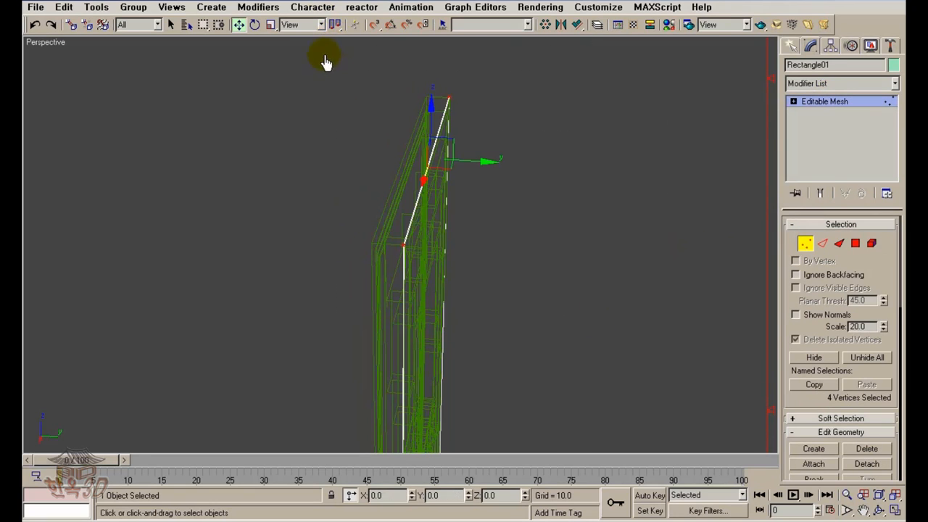
pyautogui.click(375, 26)
pyautogui.scroll(6, 466, 265)
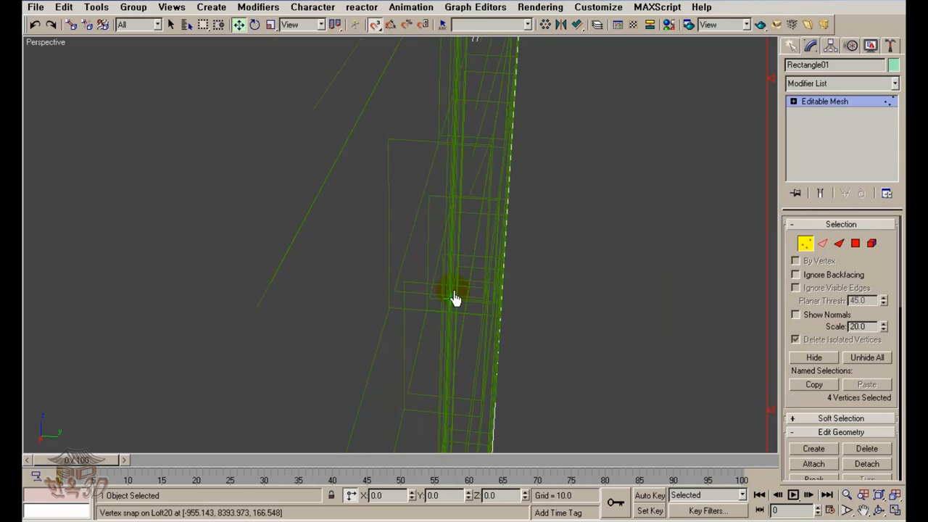
pyautogui.moveTo(455, 299)
pyautogui.keyDown('alt'); pyautogui.mouseDown(button='middle')
pyautogui.moveTo(431, 300)
pyautogui.moveTo(452, 290)
pyautogui.mouseUp(button='middle'); pyautogui.keyUp('alt')
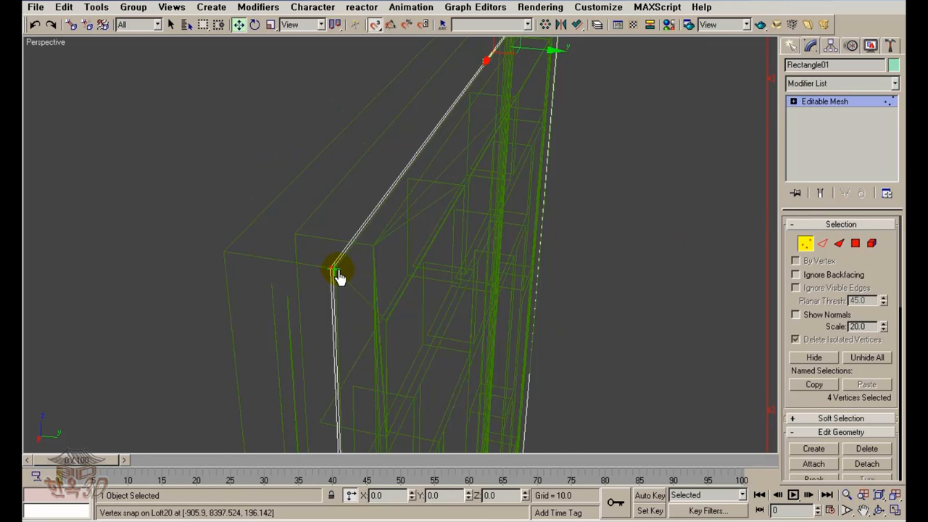
pyautogui.moveTo(340, 277)
pyautogui.mouseDown()
pyautogui.moveTo(385, 311)
pyautogui.moveTo(348, 288)
pyautogui.mouseUp()
pyautogui.moveTo(349, 287); pyautogui.dragTo(362, 273, button='middle')
pyautogui.scroll(2, 361, 273)
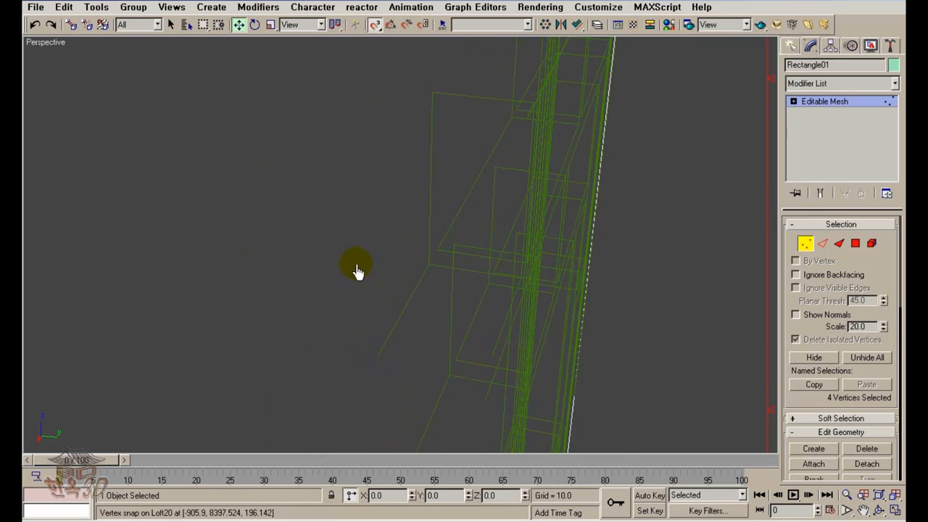
pyautogui.scroll(-2, 357, 270)
# Select only the two vertices at the panel's near upper corner and snap them onto the frame's corner
pyautogui.moveTo(362, 229); pyautogui.dragTo(361, 226)
pyautogui.scroll(2, 381, 266)
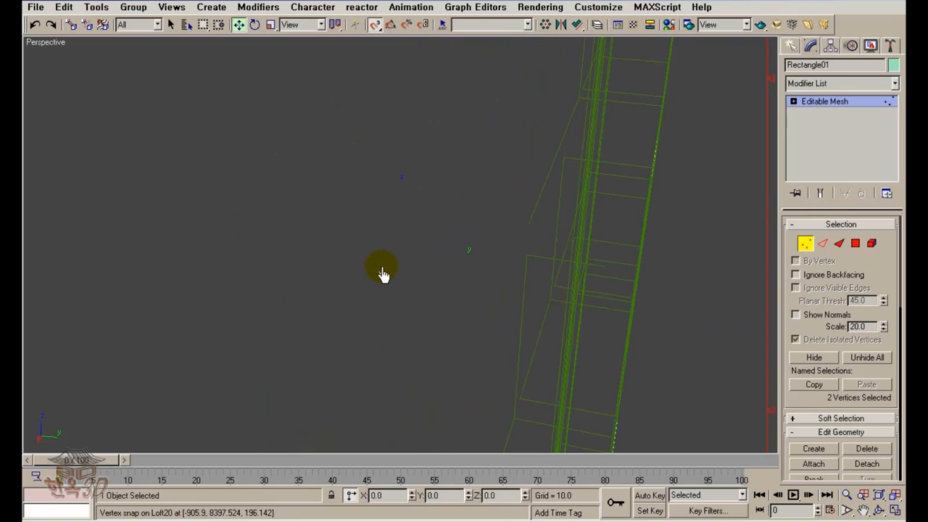
pyautogui.scroll(-3, 382, 265)
pyautogui.scroll(-2, 381, 268)
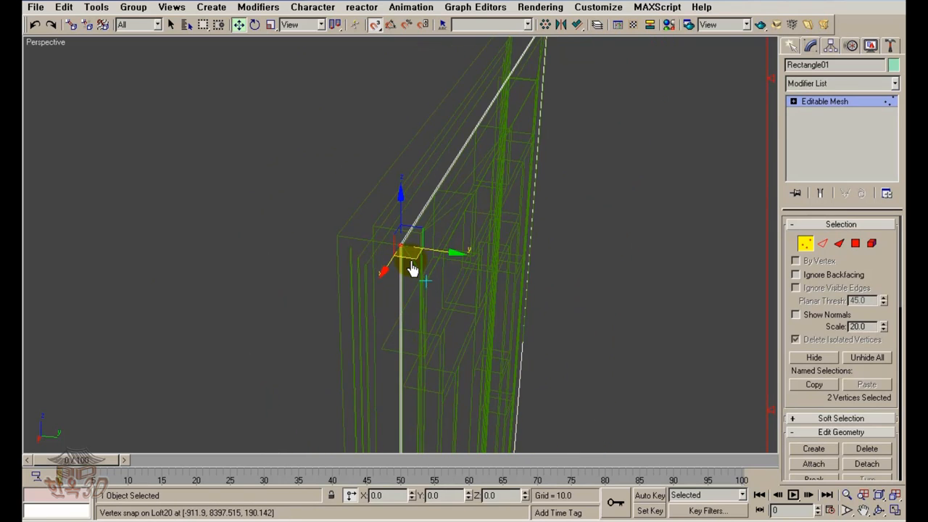
pyautogui.scroll(1, 413, 269)
pyautogui.scroll(-1, 420, 272)
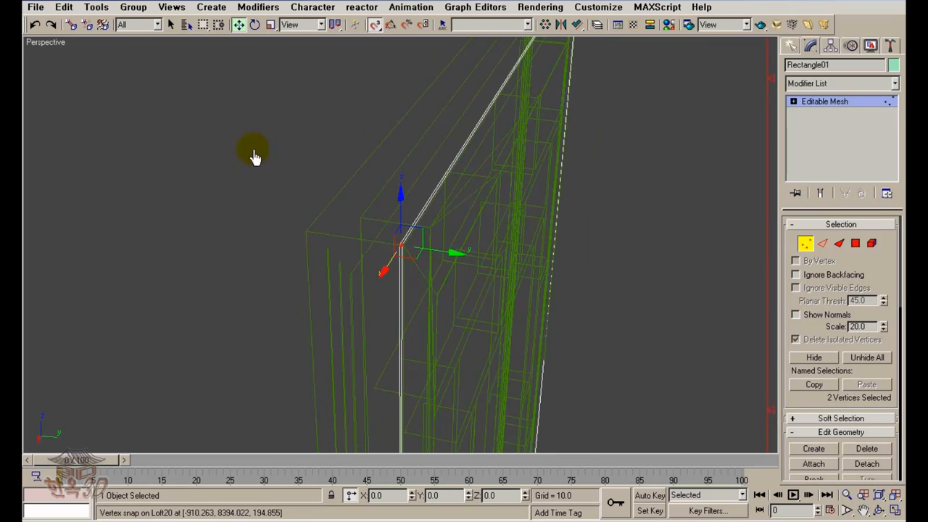
pyautogui.rightClick(32, 51)
pyautogui.click(113, 165)
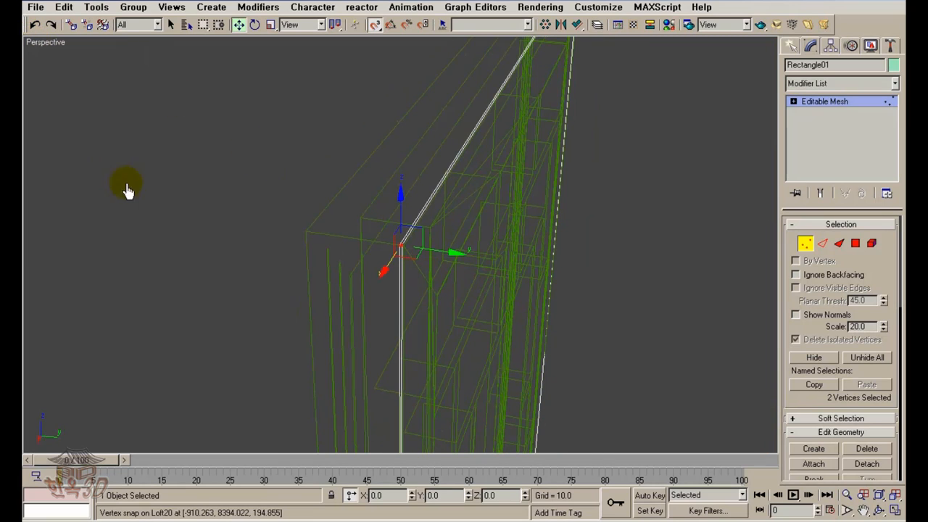
pyautogui.scroll(1, 426, 317)
pyautogui.scroll(2, 426, 317)
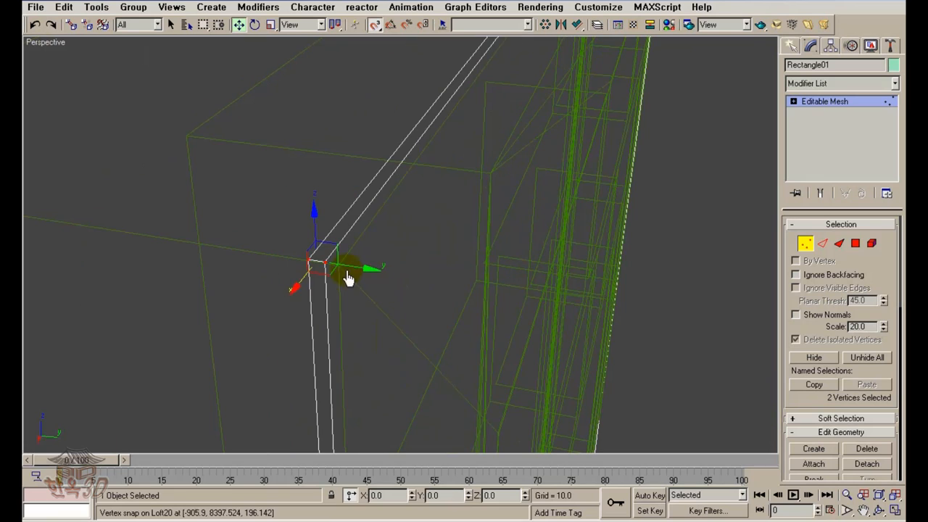
pyautogui.moveTo(340, 266)
pyautogui.mouseDown()
pyautogui.moveTo(343, 289)
pyautogui.moveTo(370, 289)
pyautogui.moveTo(347, 273)
pyautogui.mouseUp()
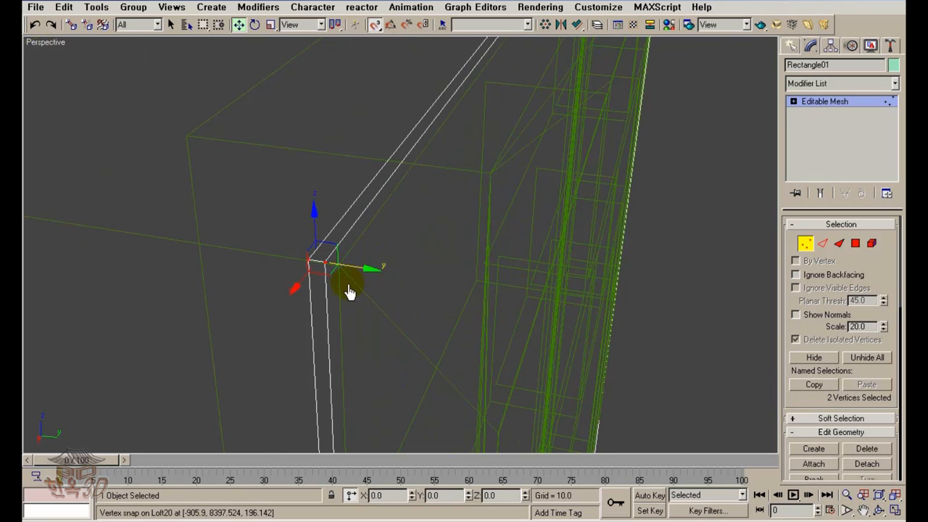
pyautogui.keyDown('alt'); pyautogui.moveTo(363, 306); pyautogui.dragTo(338, 315, button='middle'); pyautogui.keyUp('alt')
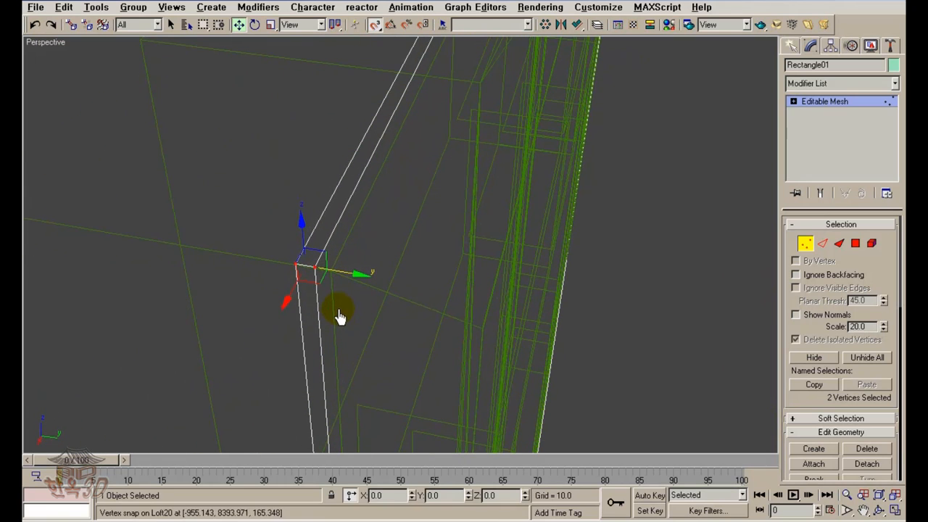
pyautogui.moveTo(317, 275); pyautogui.dragTo(334, 278)
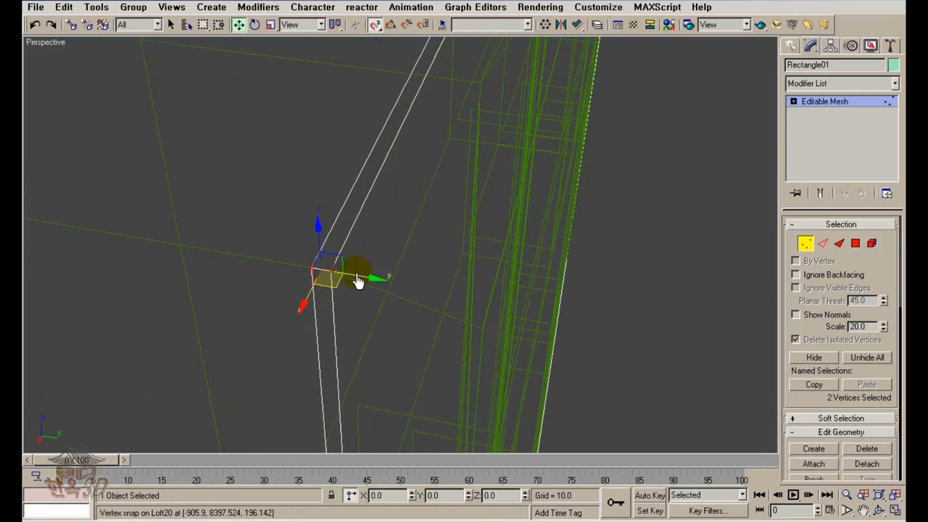
# Select the two vertices at the panel's opposite upper corner and align them with the frame's corner by snapping
pyautogui.scroll(-1, 358, 282)
pyautogui.moveTo(359, 282); pyautogui.dragTo(345, 356, button='middle')
pyautogui.scroll(-2, 348, 353)
pyautogui.keyDown('alt'); pyautogui.moveTo(380, 299); pyautogui.dragTo(366, 228, button='middle'); pyautogui.keyUp('alt')
pyautogui.keyDown('alt'); pyautogui.moveTo(306, 165); pyautogui.dragTo(358, 234, button='middle'); pyautogui.keyUp('alt')
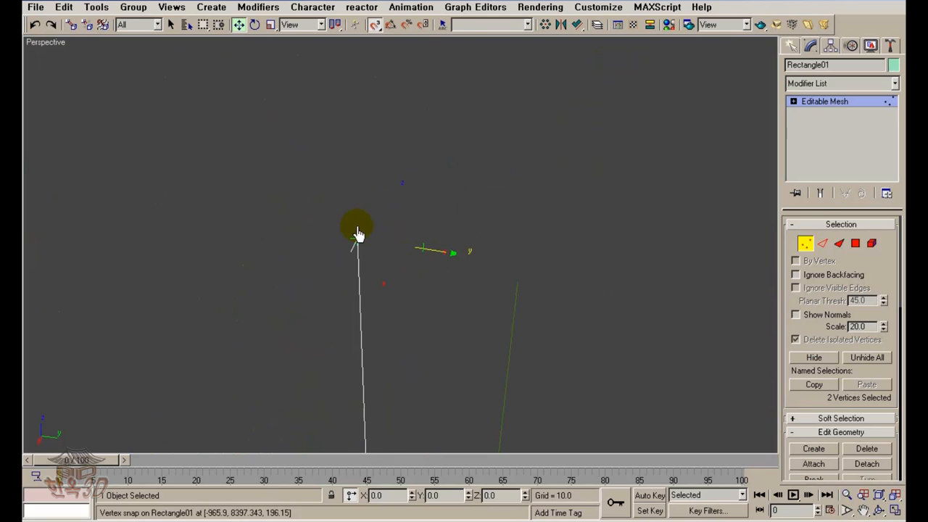
pyautogui.keyDown('alt'); pyautogui.moveTo(385, 199); pyautogui.dragTo(408, 261, button='middle'); pyautogui.keyUp('alt')
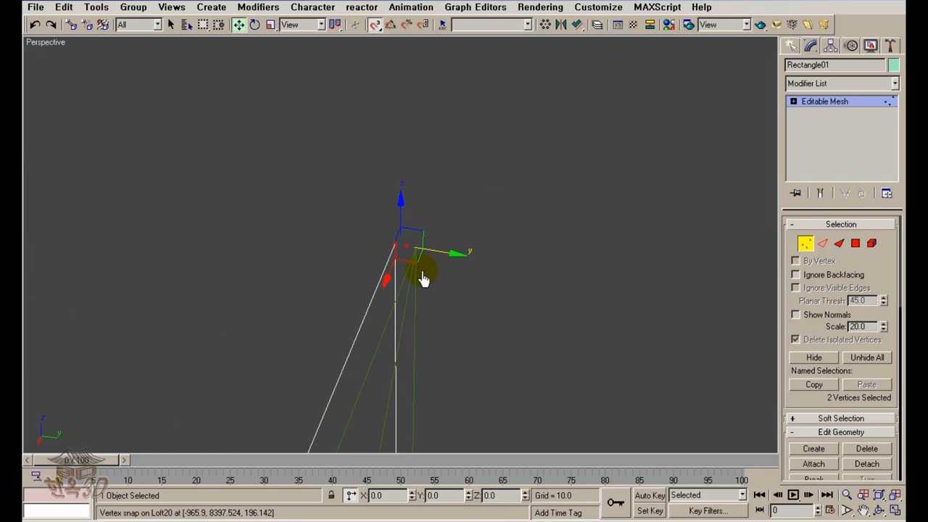
pyautogui.keyDown('alt'); pyautogui.moveTo(460, 303); pyautogui.dragTo(442, 265, button='middle'); pyautogui.keyUp('alt')
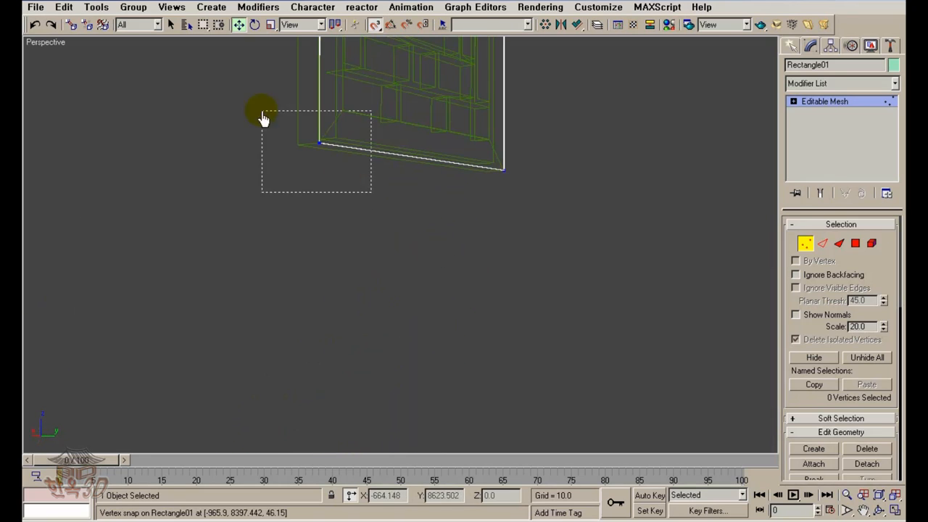
# Select the vertices at the panel's near lower corner and snap them onto the frame's bottom corner
pyautogui.moveTo(263, 118); pyautogui.dragTo(263, 118)
pyautogui.keyDown('alt'); pyautogui.moveTo(264, 119); pyautogui.dragTo(375, 246, button='middle'); pyautogui.keyUp('alt')
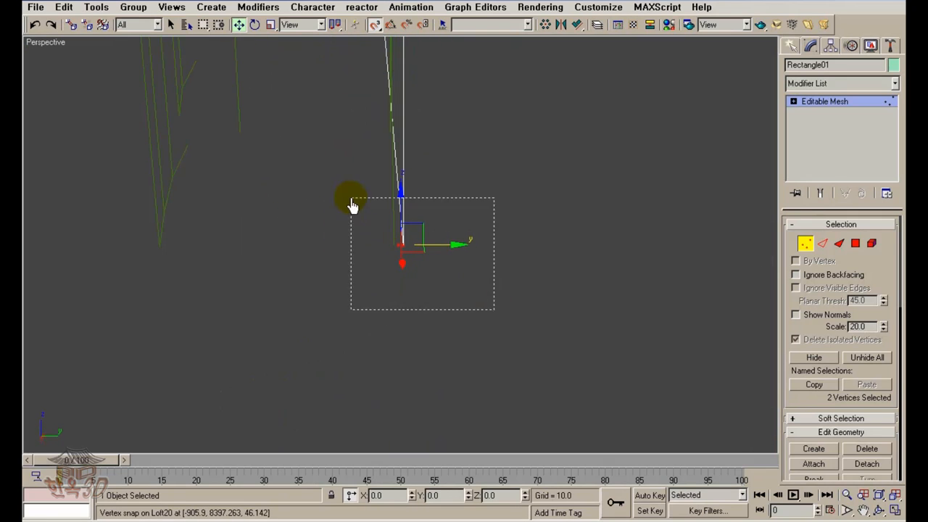
pyautogui.keyDown('alt'); pyautogui.moveTo(351, 205); pyautogui.dragTo(406, 307, button='middle'); pyautogui.keyUp('alt')
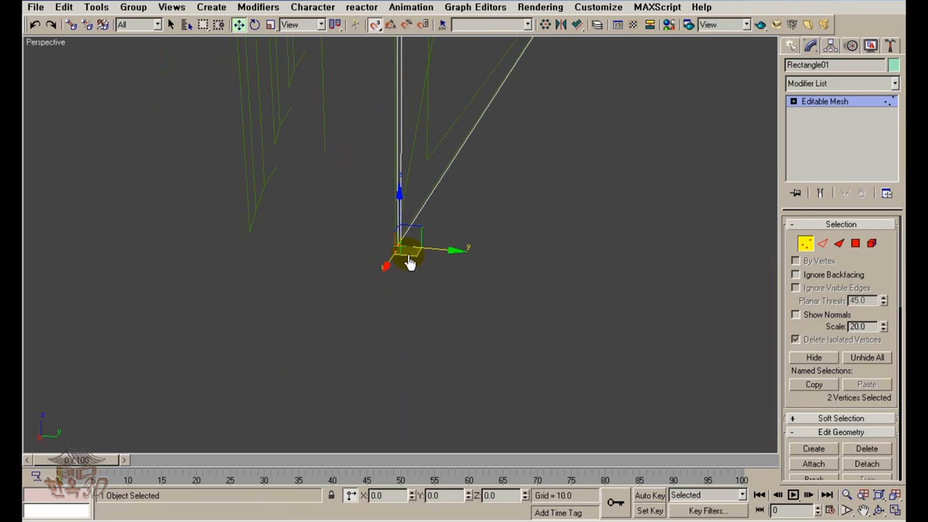
pyautogui.moveTo(404, 252); pyautogui.dragTo(399, 254)
pyautogui.scroll(5, 416, 279)
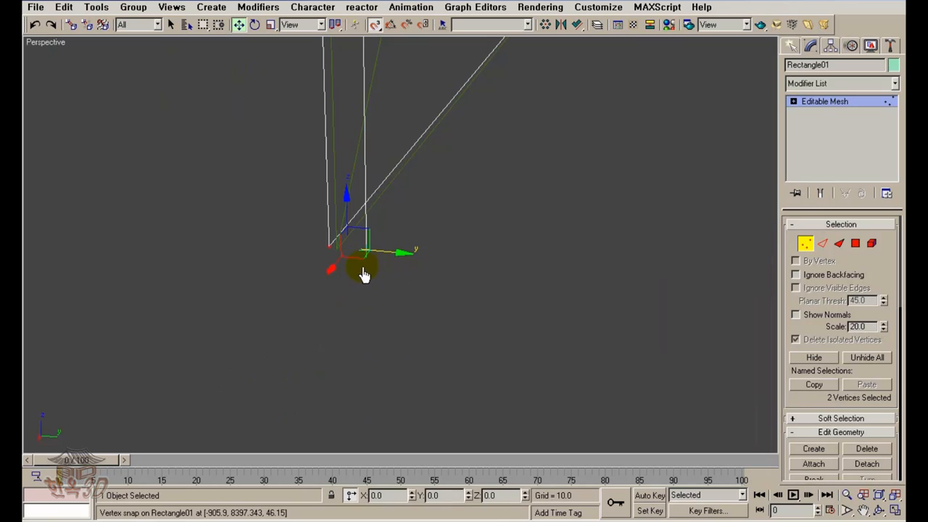
pyautogui.moveTo(382, 274)
pyautogui.keyDown('alt'); pyautogui.mouseDown(button='middle')
pyautogui.moveTo(414, 277)
pyautogui.moveTo(387, 287)
pyautogui.mouseUp(button='middle'); pyautogui.keyUp('alt')
pyautogui.click(396, 288)
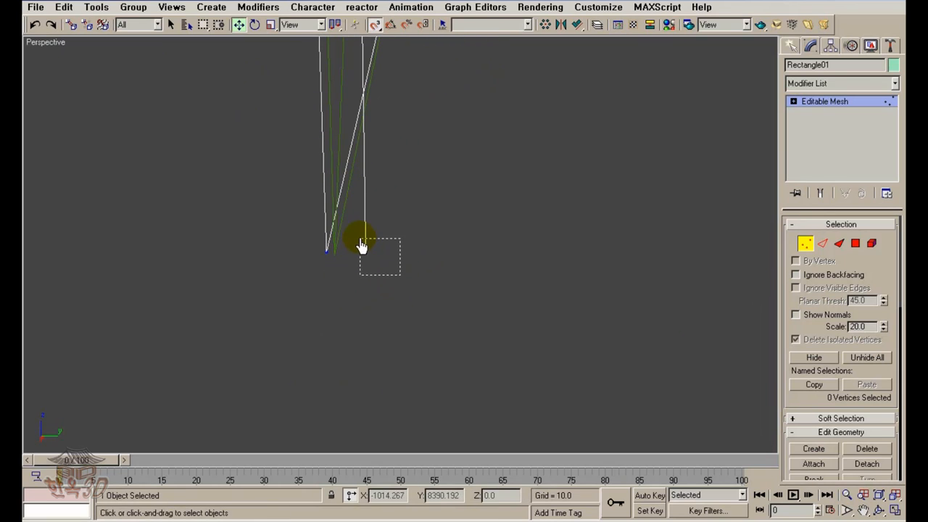
pyautogui.moveTo(362, 247); pyautogui.dragTo(336, 260)
pyautogui.click(348, 290)
# Snap the vertices at the panel's remaining lower corner onto the frame's bottom corner and leave vertex editing
pyautogui.scroll(-3, 349, 292)
pyautogui.keyDown('alt'); pyautogui.moveTo(354, 291); pyautogui.dragTo(509, 335, button='middle'); pyautogui.keyUp('alt')
pyautogui.scroll(6, 367, 279)
pyautogui.moveTo(356, 278); pyautogui.dragTo(411, 326)
pyautogui.scroll(2, 406, 317)
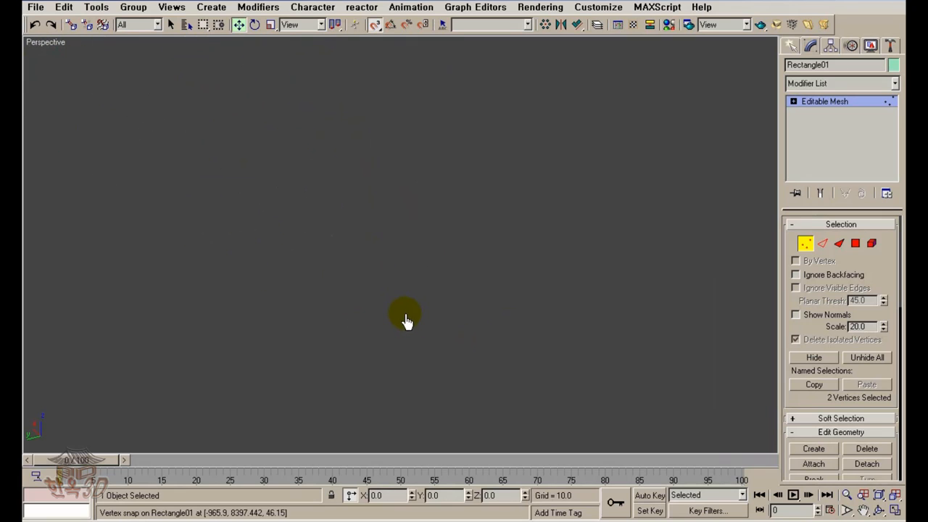
pyautogui.scroll(-3, 400, 312)
pyautogui.keyDown('alt'); pyautogui.moveTo(433, 307); pyautogui.dragTo(449, 289, button='middle'); pyautogui.keyUp('alt')
pyautogui.scroll(-3, 398, 283)
pyautogui.moveTo(364, 222); pyautogui.dragTo(365, 222)
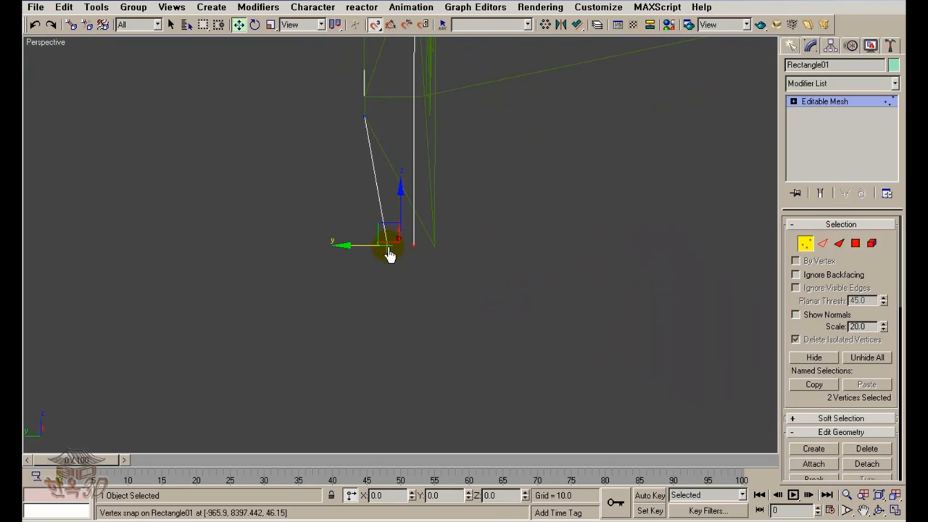
pyautogui.moveTo(387, 256); pyautogui.dragTo(433, 256)
pyautogui.click(423, 282)
pyautogui.scroll(-3, 429, 286)
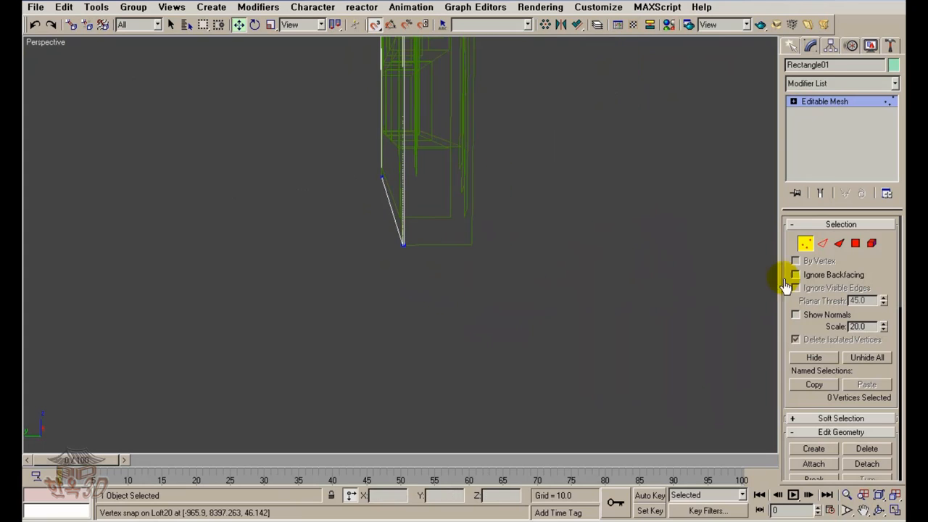
pyautogui.click(807, 244)
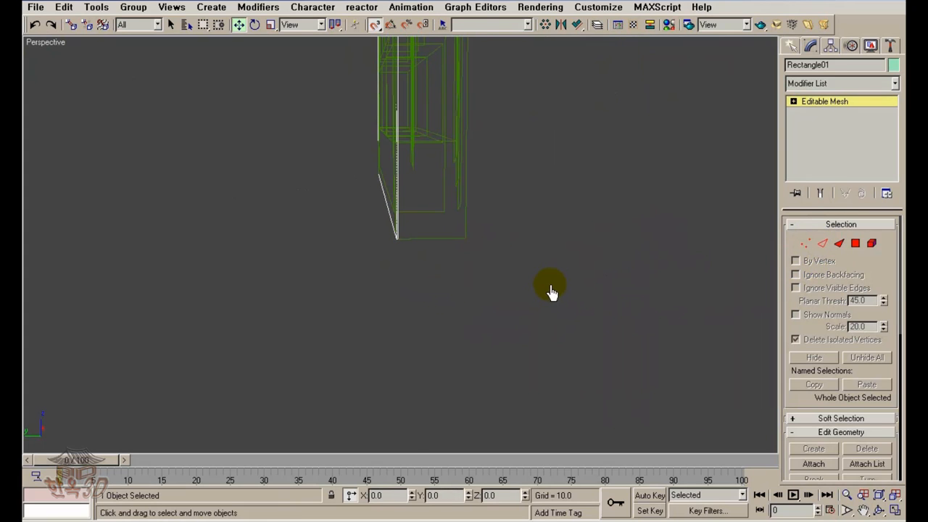
# Select the panel and the door together and examine in wireframe how the panel's upper corner meets the frame
pyautogui.keyDown('alt'); pyautogui.moveTo(483, 292); pyautogui.dragTo(387, 325, button='middle'); pyautogui.keyUp('alt')
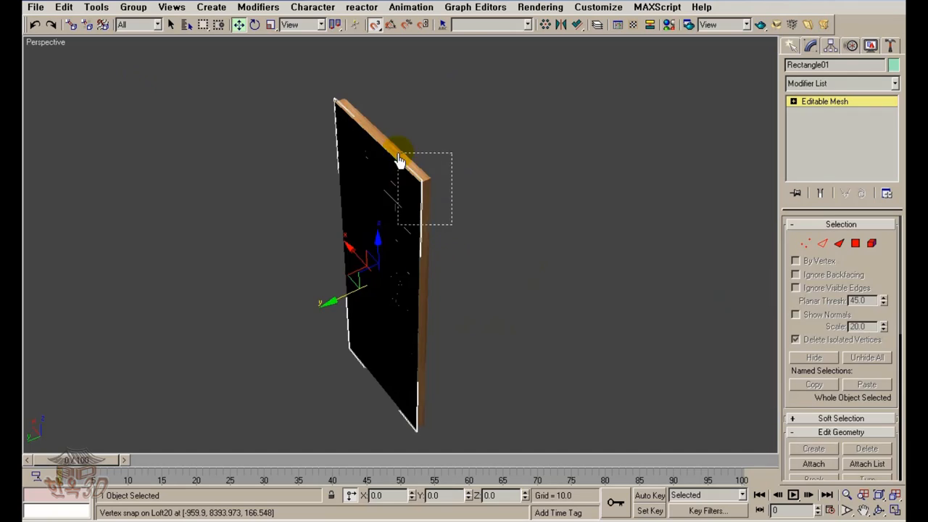
pyautogui.moveTo(398, 156); pyautogui.dragTo(398, 154)
pyautogui.scroll(4, 437, 214)
pyautogui.moveTo(467, 195); pyautogui.dragTo(431, 324, button='middle')
pyautogui.press('F3')
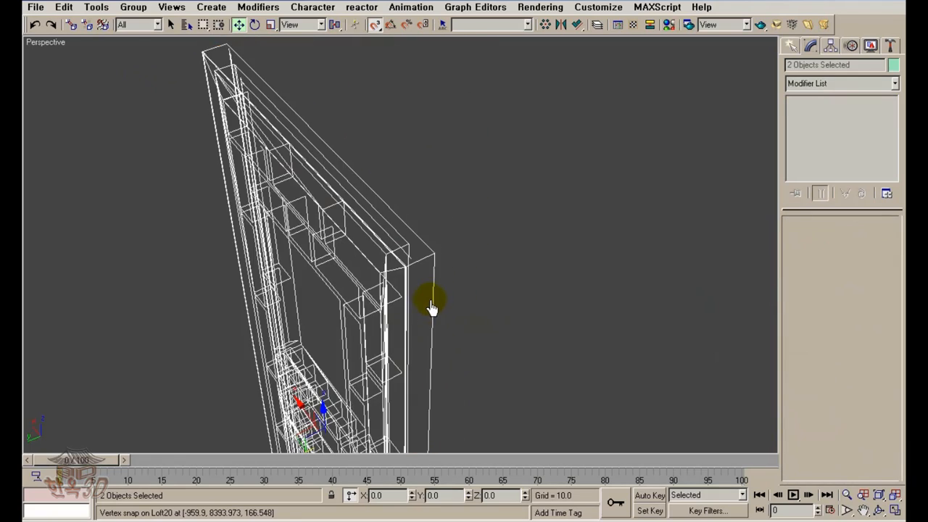
pyautogui.scroll(3, 430, 304)
pyautogui.scroll(2, 489, 290)
pyautogui.scroll(3, 497, 282)
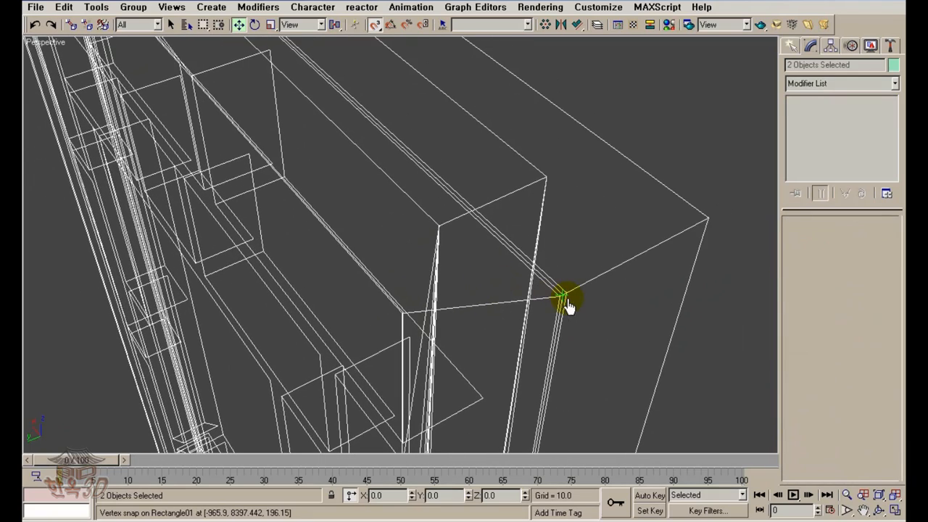
pyautogui.moveTo(588, 304)
pyautogui.mouseDown(button='middle')
pyautogui.moveTo(625, 296)
pyautogui.moveTo(574, 309)
pyautogui.mouseUp(button='middle')
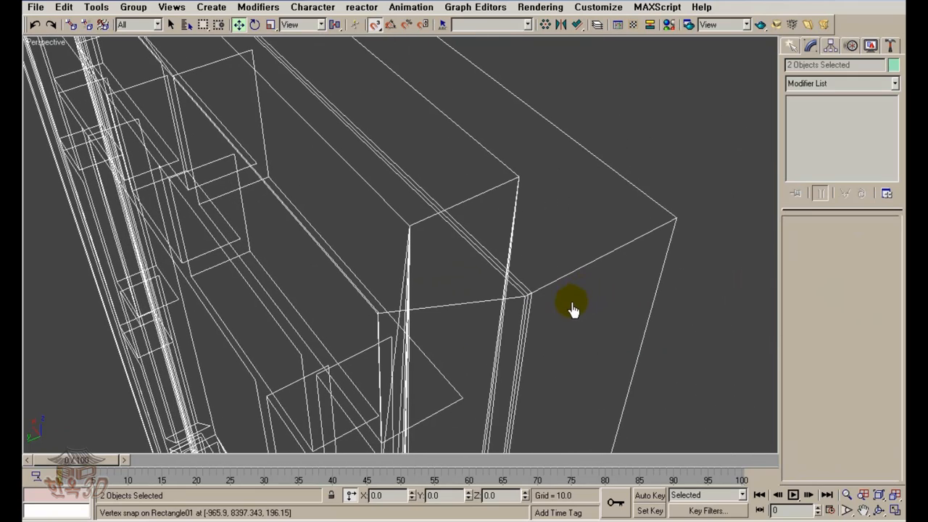
# Select the backing panel and snap the vertices at its upper corner onto the frame's corner, returning to object level and shaded display
pyautogui.click(641, 327)
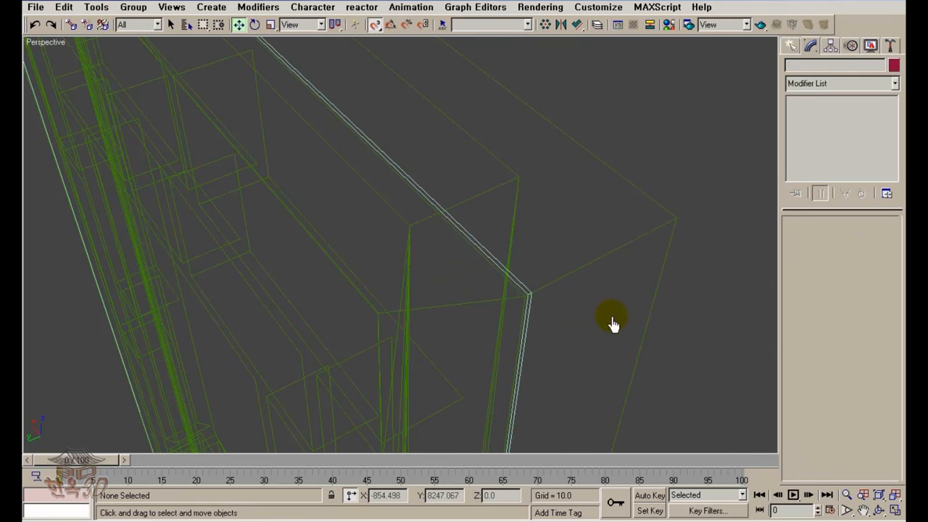
pyautogui.click(531, 311)
pyautogui.click(806, 244)
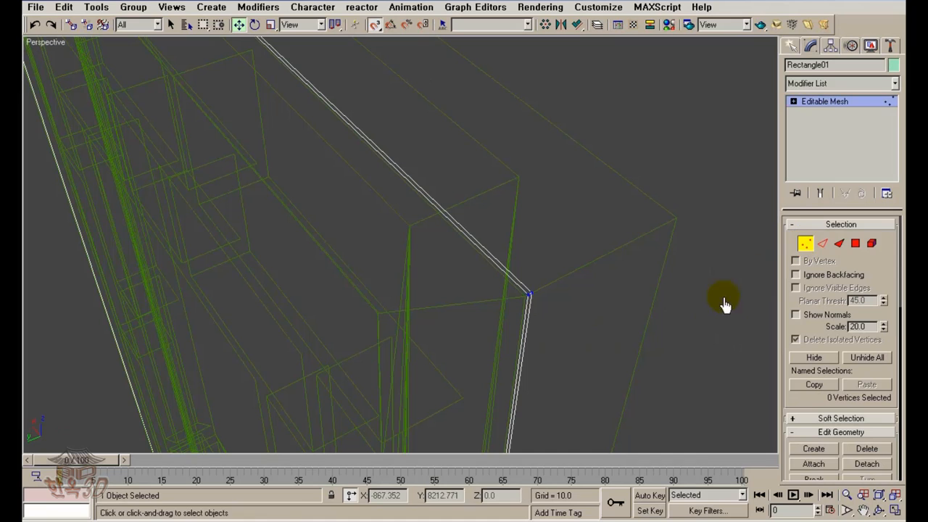
pyautogui.moveTo(492, 289); pyautogui.dragTo(526, 298)
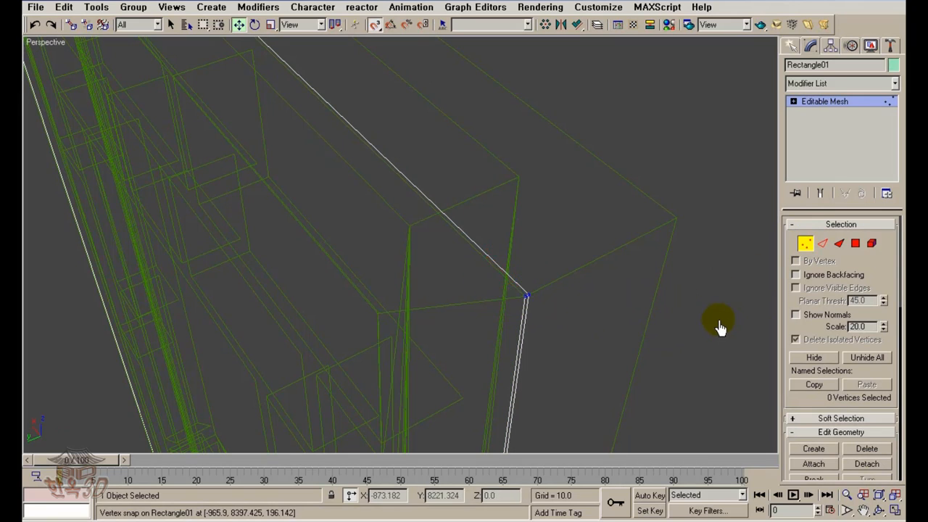
pyautogui.press('z')
pyautogui.click(807, 243)
pyautogui.press('F3')
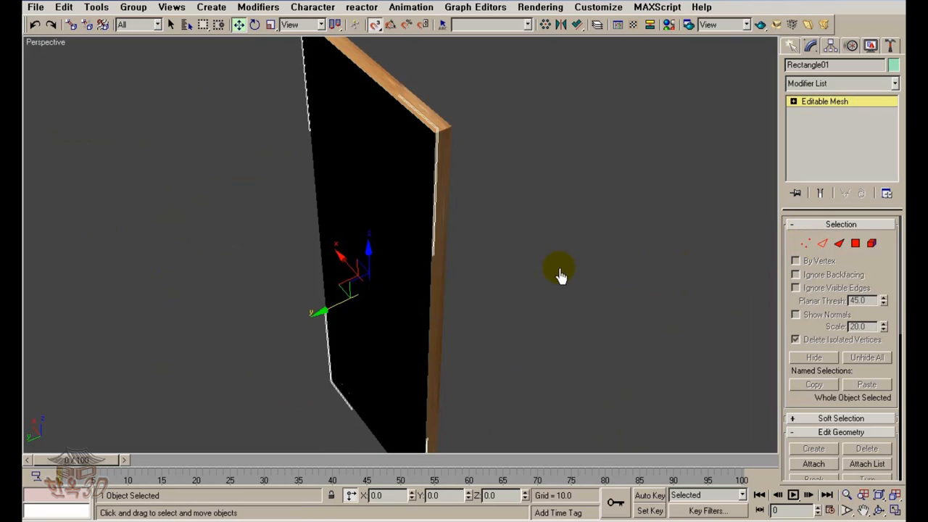
# Assign the plain white material to the door's backing panel
pyautogui.scroll(6, 544, 250)
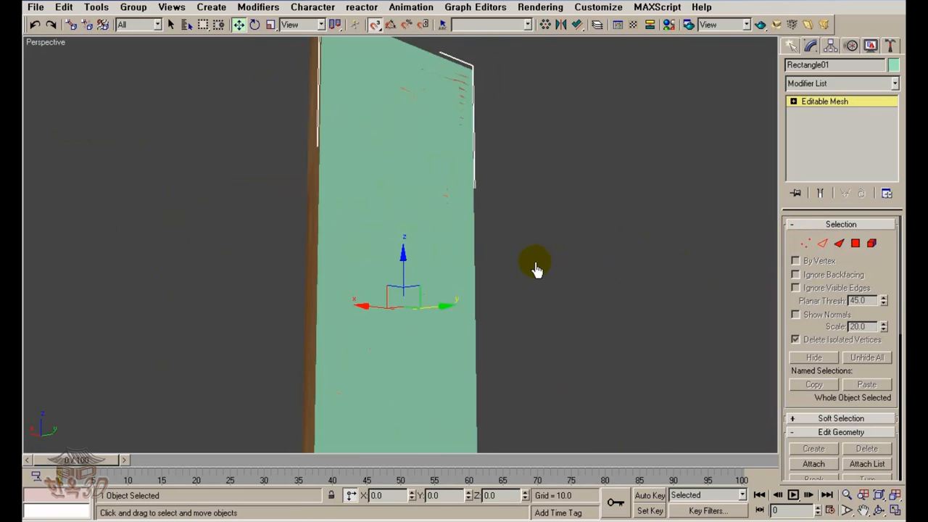
pyautogui.keyDown('alt'); pyautogui.moveTo(511, 276); pyautogui.dragTo(484, 310, button='middle'); pyautogui.keyUp('alt')
pyautogui.scroll(-5, 493, 301)
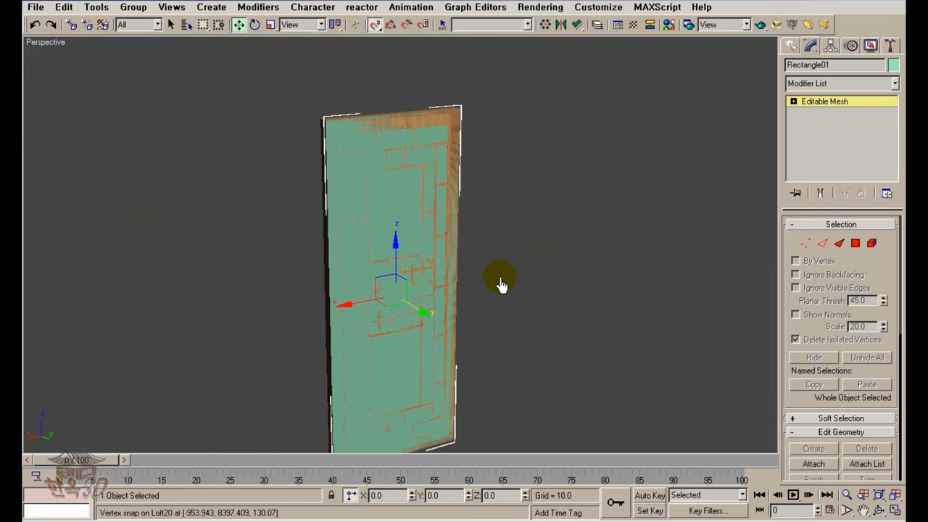
pyautogui.press('m')
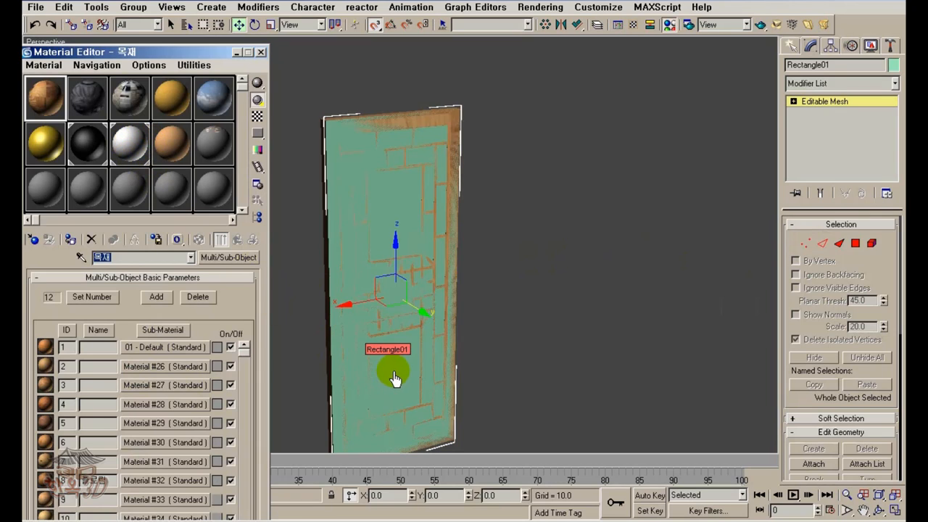
pyautogui.click(519, 370)
# Attach the backing panel to the lattice door, matching material IDs to material and condensing materials and IDs
pyautogui.scroll(-5, 549, 347)
pyautogui.keyDown('alt'); pyautogui.moveTo(538, 348); pyautogui.dragTo(516, 367, button='middle'); pyautogui.keyUp('alt')
pyautogui.click(427, 345)
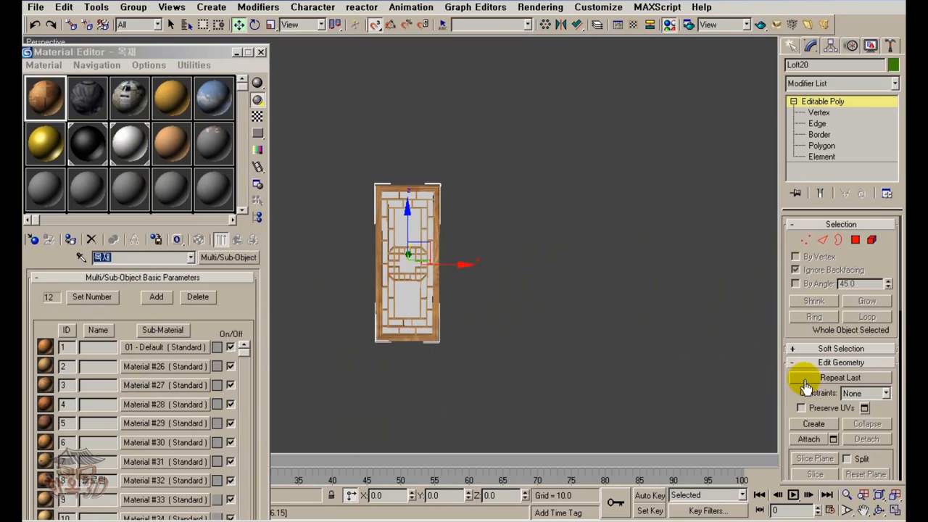
pyautogui.click(807, 439)
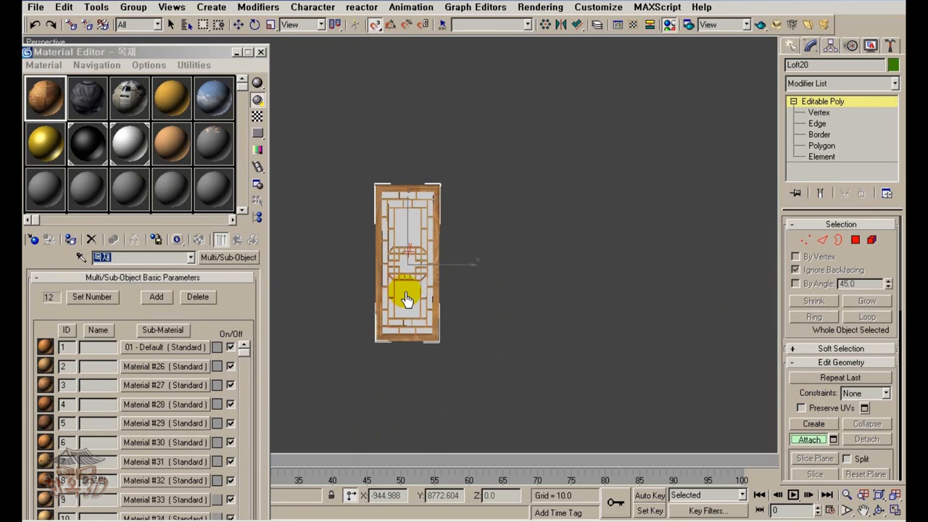
pyautogui.click(403, 330)
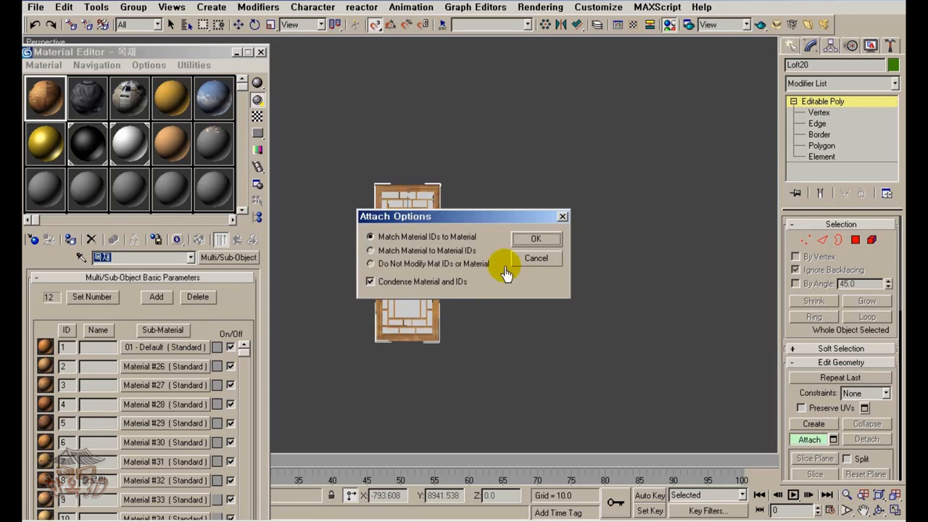
pyautogui.click(537, 237)
pyautogui.keyDown('alt'); pyautogui.moveTo(535, 317); pyautogui.dragTo(620, 359, button='middle'); pyautogui.keyUp('alt')
pyautogui.click(809, 440)
pyautogui.click(536, 339)
# Close the Material Editor and examine the combined door's lattice and white backing from the front and back
pyautogui.scroll(4, 620, 359)
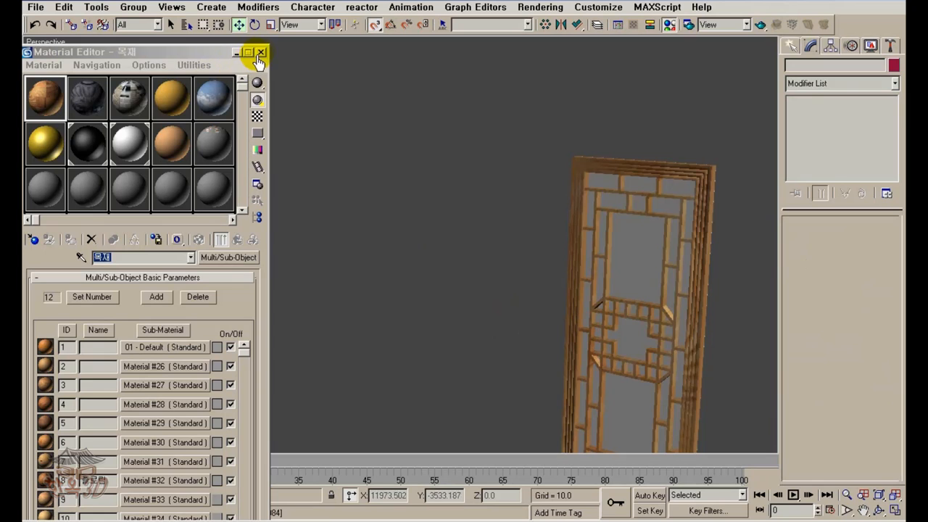
pyautogui.keyDown('alt'); pyautogui.moveTo(447, 248); pyautogui.dragTo(653, 276, button='middle'); pyautogui.keyUp('alt')
pyautogui.click(520, 236)
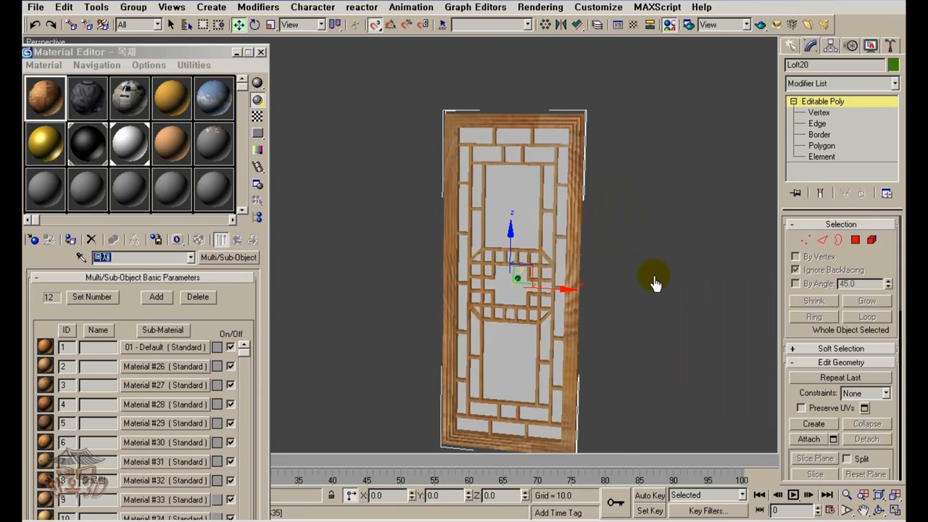
pyautogui.scroll(-2, 652, 275)
pyautogui.click(260, 53)
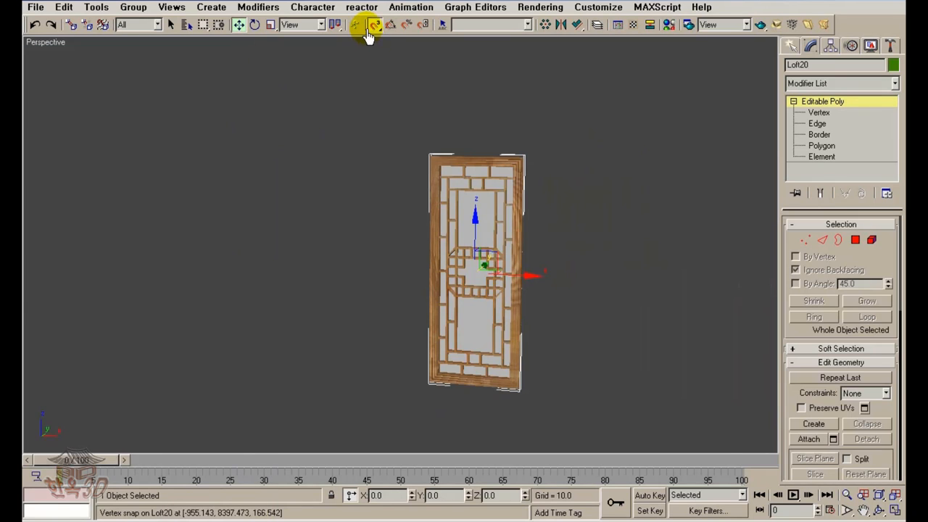
pyautogui.click(341, 129)
pyautogui.scroll(-3, 399, 185)
pyautogui.scroll(5, 413, 185)
pyautogui.moveTo(592, 285); pyautogui.dragTo(509, 255, button='middle')
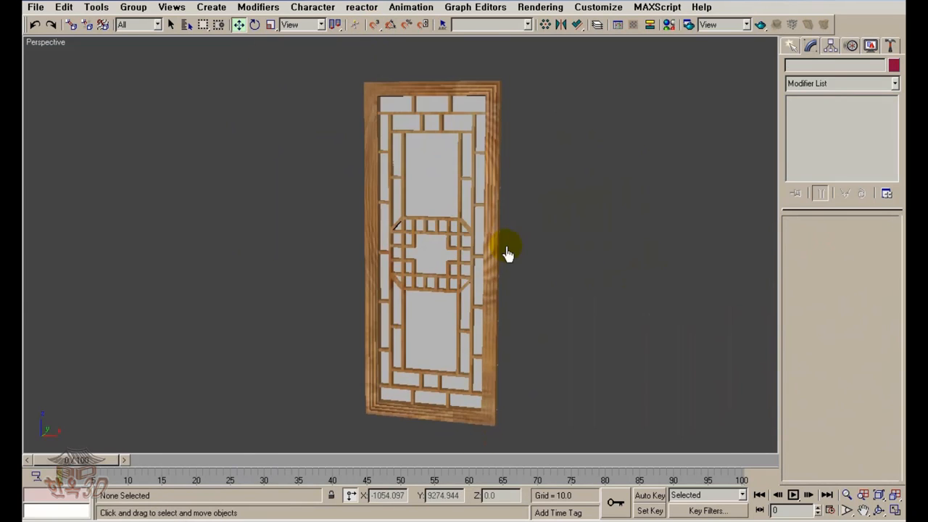
pyautogui.moveTo(477, 282)
pyautogui.keyDown('alt'); pyautogui.mouseDown(button='middle')
pyautogui.moveTo(528, 266)
pyautogui.moveTo(482, 269)
pyautogui.mouseUp(button='middle'); pyautogui.keyUp('alt')
pyautogui.scroll(3, 485, 270)
pyautogui.keyDown('alt'); pyautogui.moveTo(464, 293); pyautogui.dragTo(403, 308, button='middle'); pyautogui.keyUp('alt')
# Clone the door as six copies in a row, snapping each one corner to corner with its neighbour
pyautogui.click(403, 308)
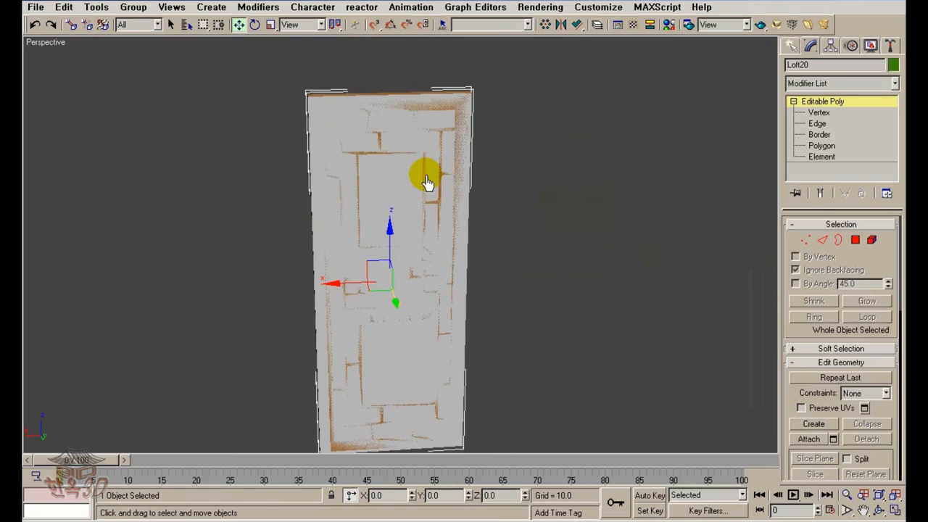
pyautogui.keyDown('alt'); pyautogui.moveTo(382, 60); pyautogui.dragTo(349, 257, button='middle'); pyautogui.keyUp('alt')
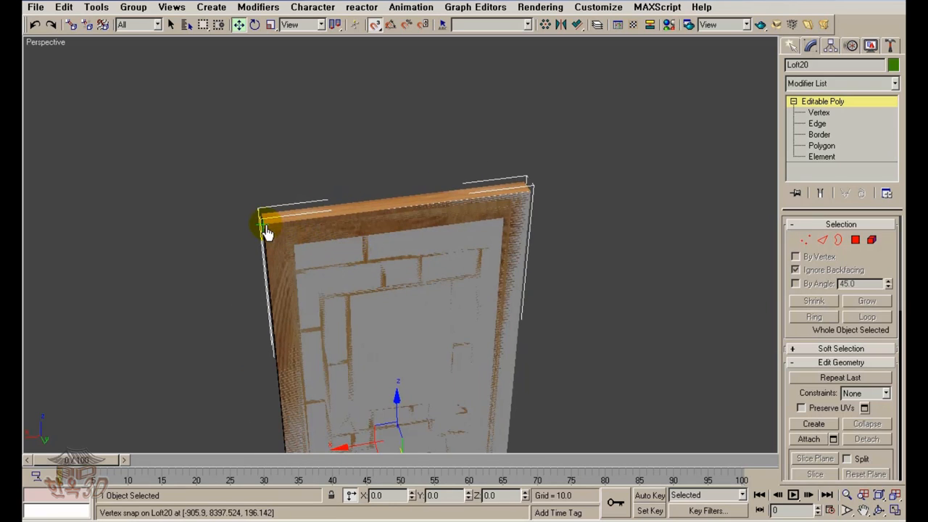
pyautogui.keyDown('shift'); pyautogui.moveTo(267, 232); pyautogui.dragTo(530, 203); pyautogui.keyUp('shift')
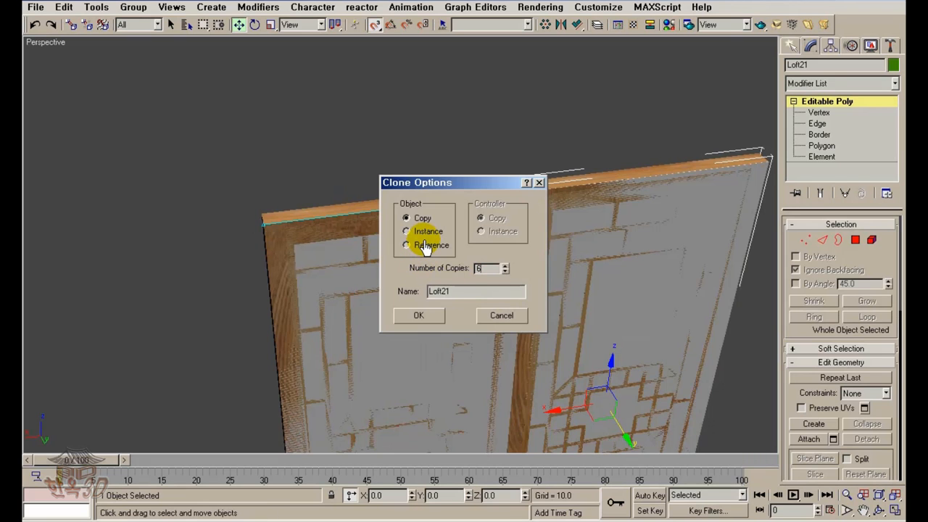
pyautogui.click(413, 313)
pyautogui.scroll(-6, 439, 346)
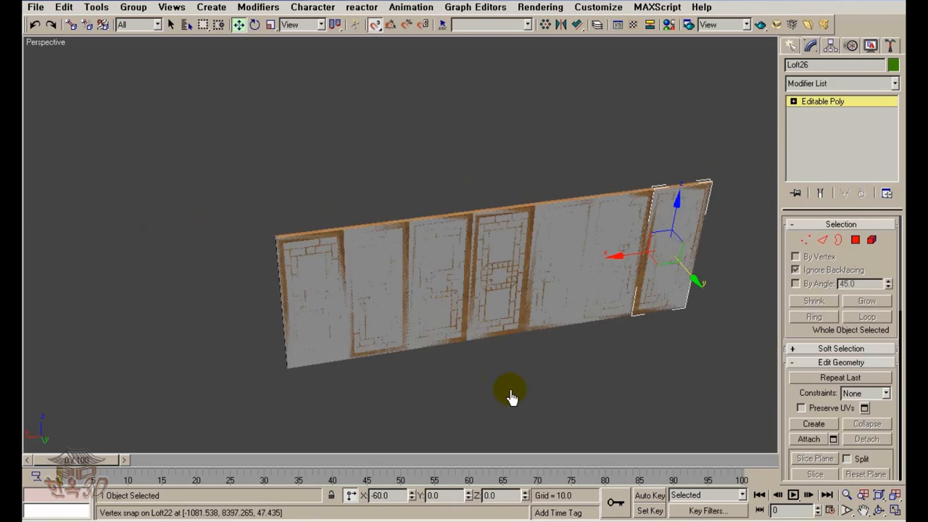
# Delete the surplus seventh door at the far end of the row
pyautogui.click(511, 397)
pyautogui.keyDown('alt'); pyautogui.moveTo(511, 398); pyautogui.dragTo(696, 373, button='middle'); pyautogui.keyUp('alt')
pyautogui.click(673, 325)
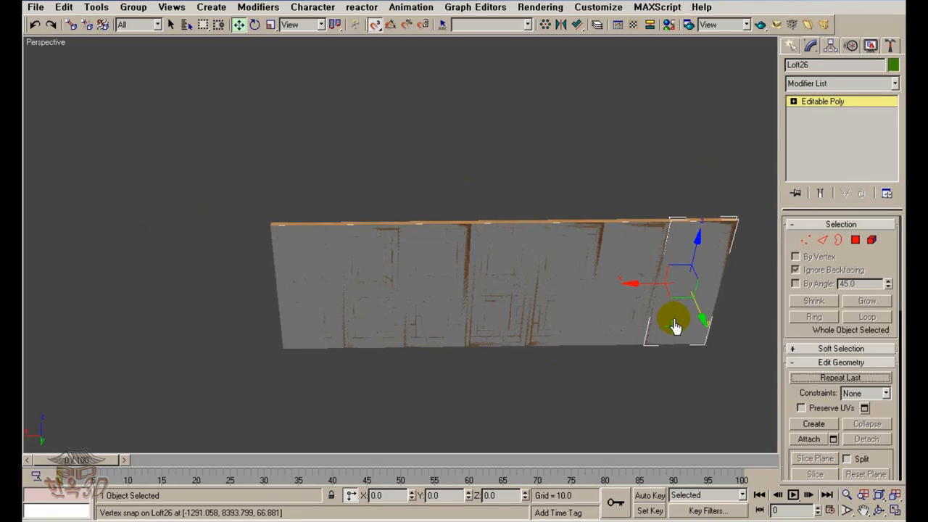
pyautogui.press('Delete')
# Select all six doors with snapping off and move them along the Y axis until they are near the house
pyautogui.moveTo(481, 346); pyautogui.dragTo(679, 279, button='middle')
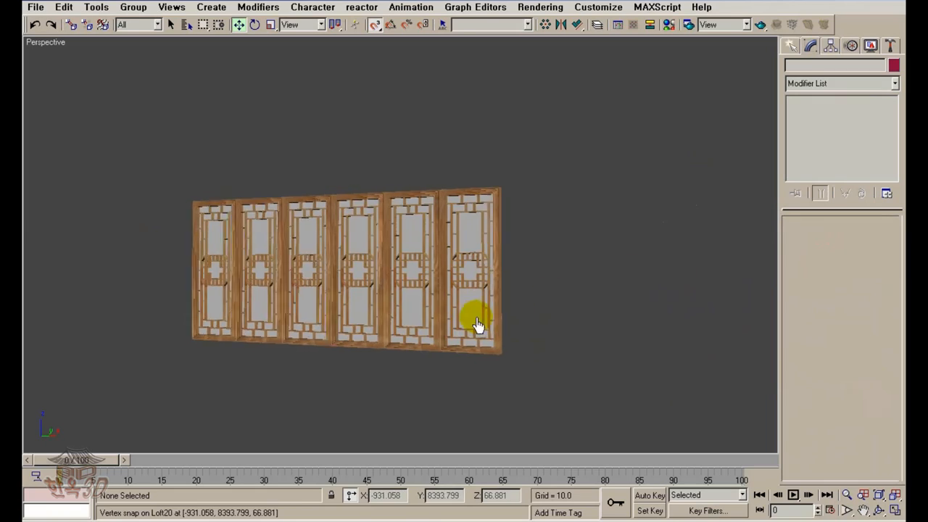
pyautogui.keyDown('alt'); pyautogui.moveTo(479, 324); pyautogui.dragTo(460, 307, button='middle'); pyautogui.keyUp('alt')
pyautogui.scroll(5, 452, 118)
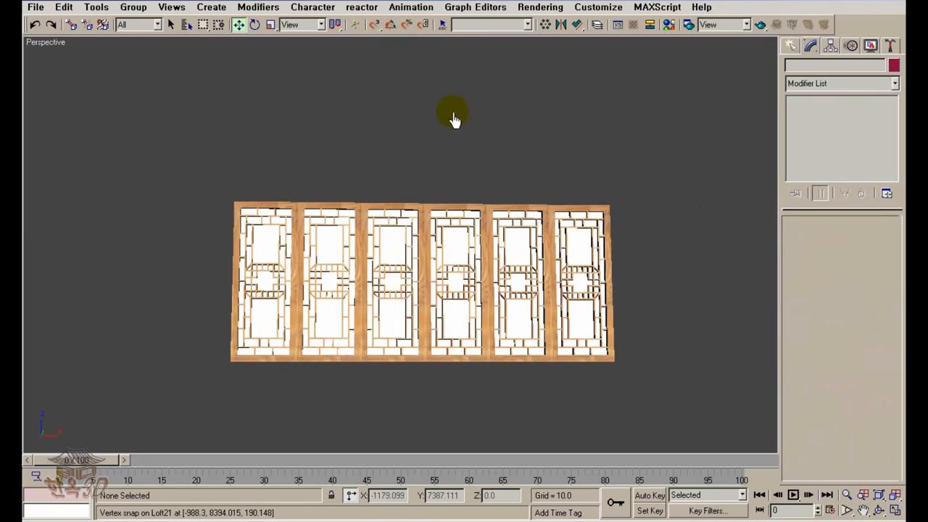
pyautogui.keyDown('alt'); pyautogui.moveTo(439, 131); pyautogui.dragTo(452, 186, button='middle'); pyautogui.keyUp('alt')
pyautogui.scroll(4, 453, 184)
pyautogui.scroll(-8, 457, 182)
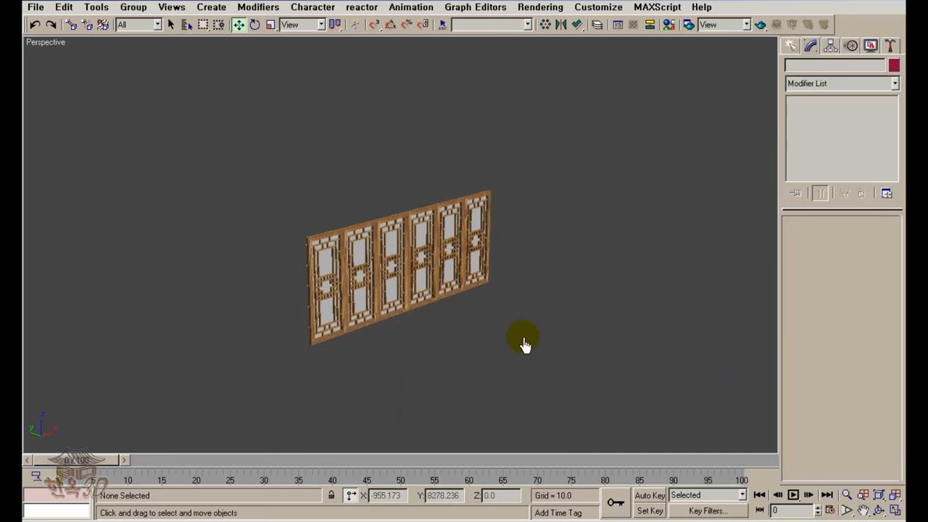
pyautogui.moveTo(320, 208); pyautogui.dragTo(289, 190)
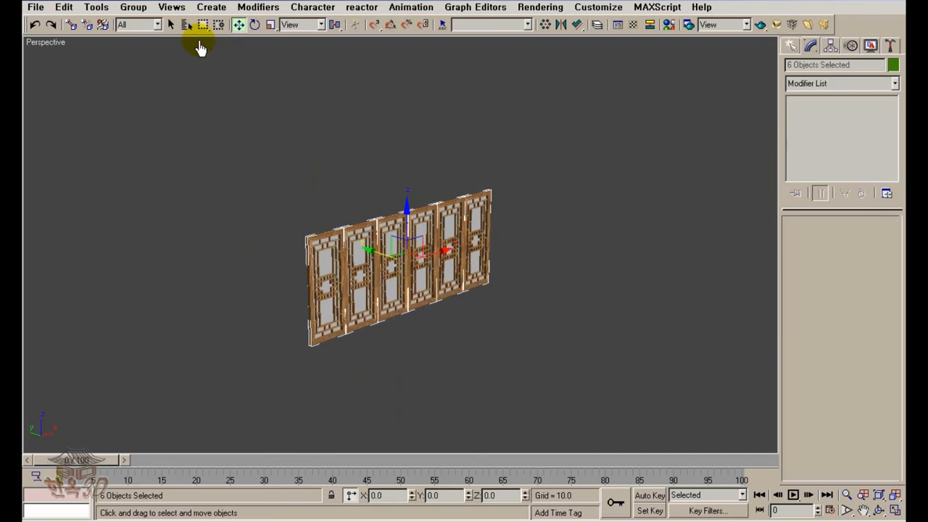
pyautogui.moveTo(355, 109); pyautogui.dragTo(384, 166, button='middle')
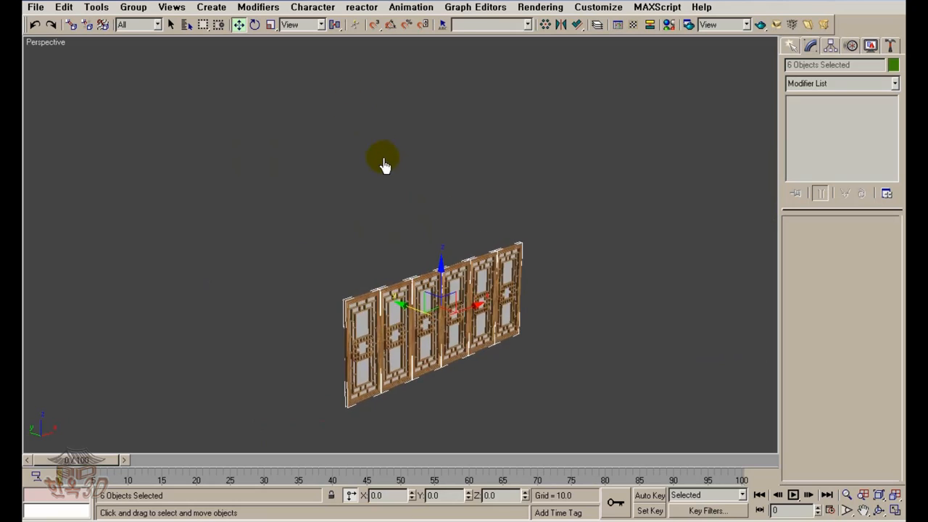
pyautogui.scroll(-4, 388, 169)
pyautogui.scroll(-1, 442, 267)
pyautogui.moveTo(504, 333); pyautogui.dragTo(435, 283, button='middle')
pyautogui.scroll(-8, 465, 326)
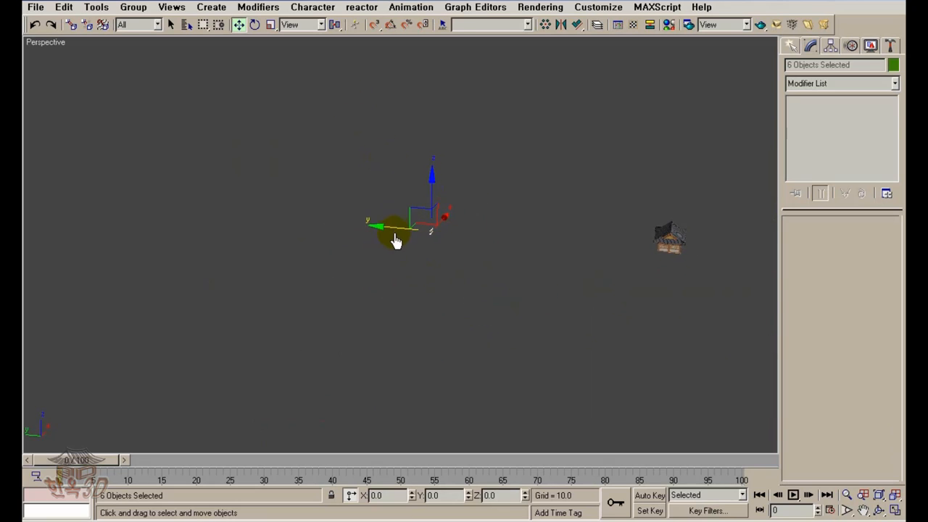
pyautogui.moveTo(455, 248); pyautogui.dragTo(667, 290)
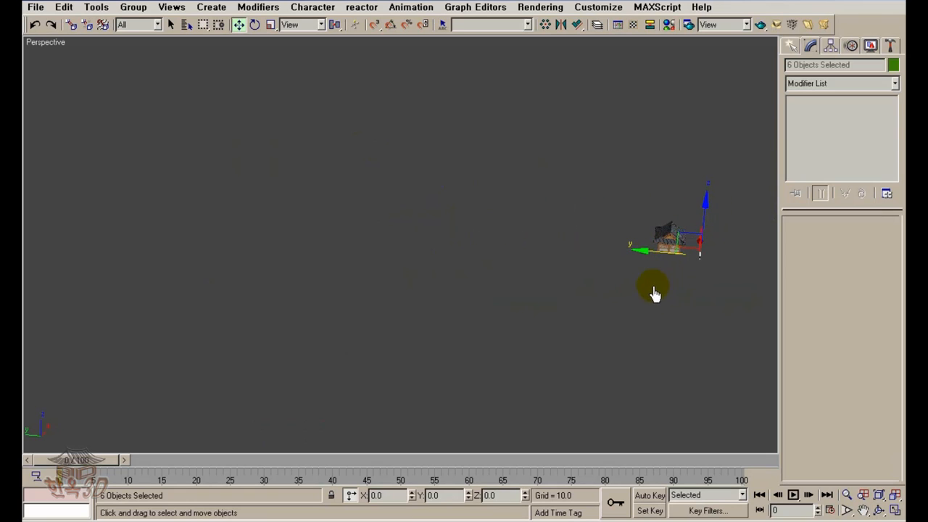
# Check the six doors' position relative to the house in the left and front views
pyautogui.moveTo(655, 293); pyautogui.dragTo(604, 327, button='middle')
pyautogui.press('l')
pyautogui.press('z')
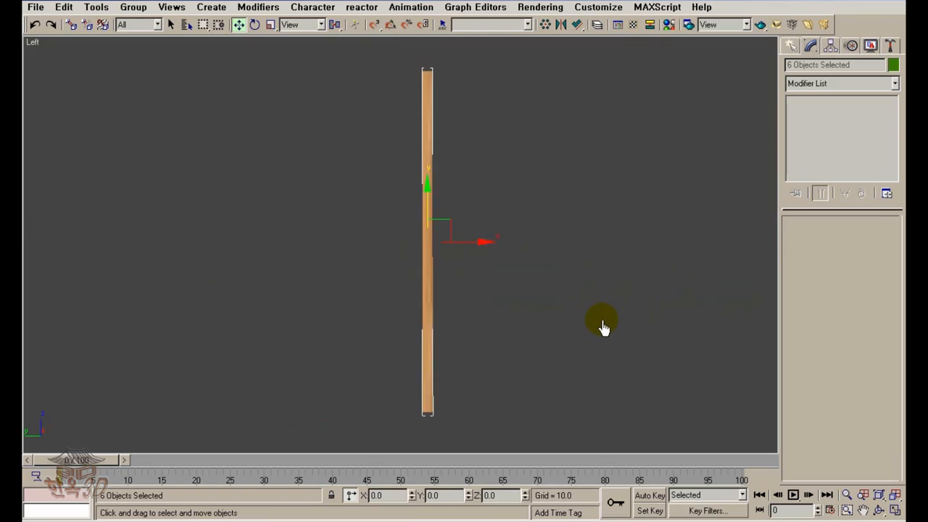
pyautogui.scroll(-6, 604, 327)
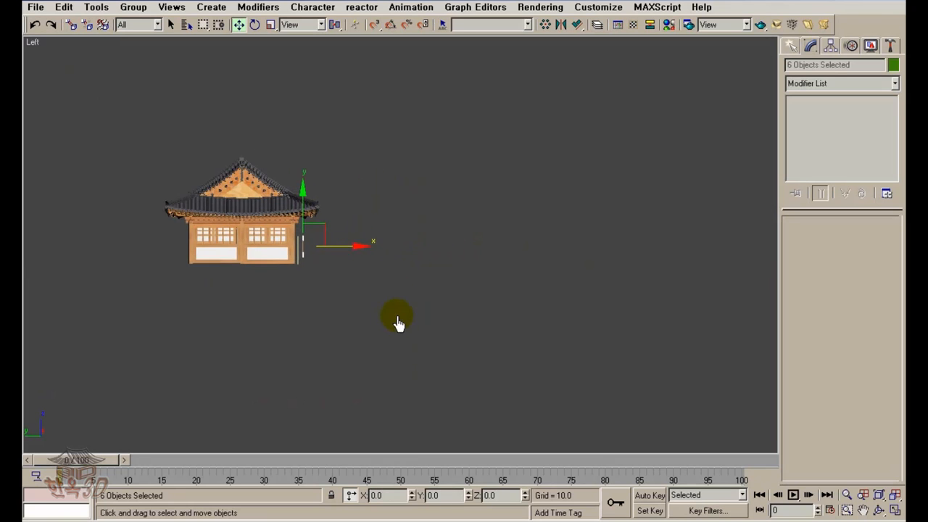
pyautogui.press('f')
pyautogui.press('z')
pyautogui.scroll(-2, 464, 321)
pyautogui.scroll(-10, 462, 322)
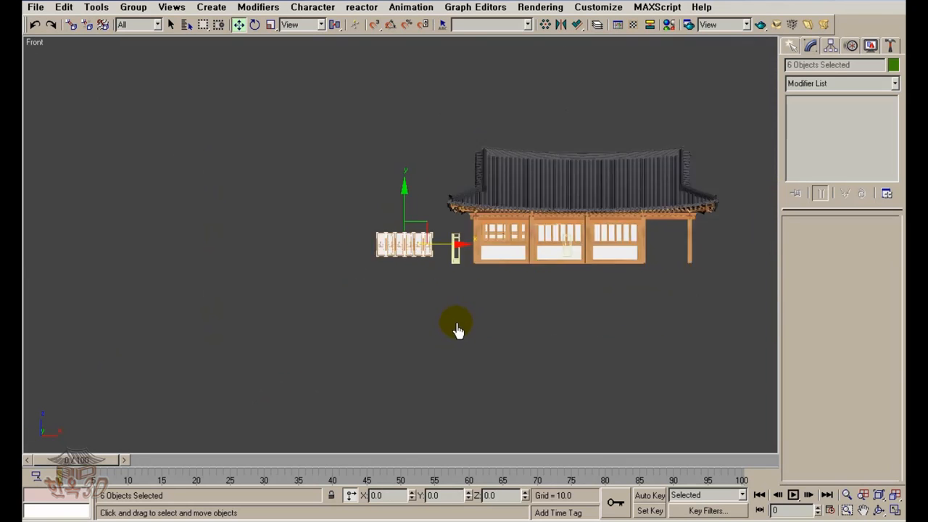
# Examine the existing lattice windows in the house's first front bay and compare them with the new doors
pyautogui.scroll(6, 403, 322)
pyautogui.moveTo(389, 317)
pyautogui.mouseDown(button='middle')
pyautogui.moveTo(455, 312)
pyautogui.moveTo(400, 327)
pyautogui.mouseUp(button='middle')
pyautogui.scroll(2, 400, 327)
pyautogui.scroll(3, 403, 277)
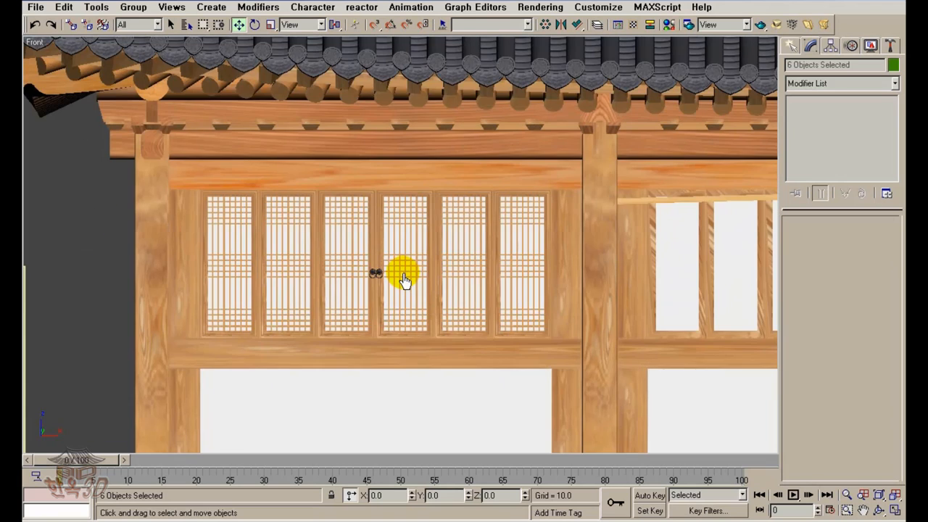
pyautogui.moveTo(404, 281); pyautogui.dragTo(472, 311, button='middle')
pyautogui.scroll(2, 428, 305)
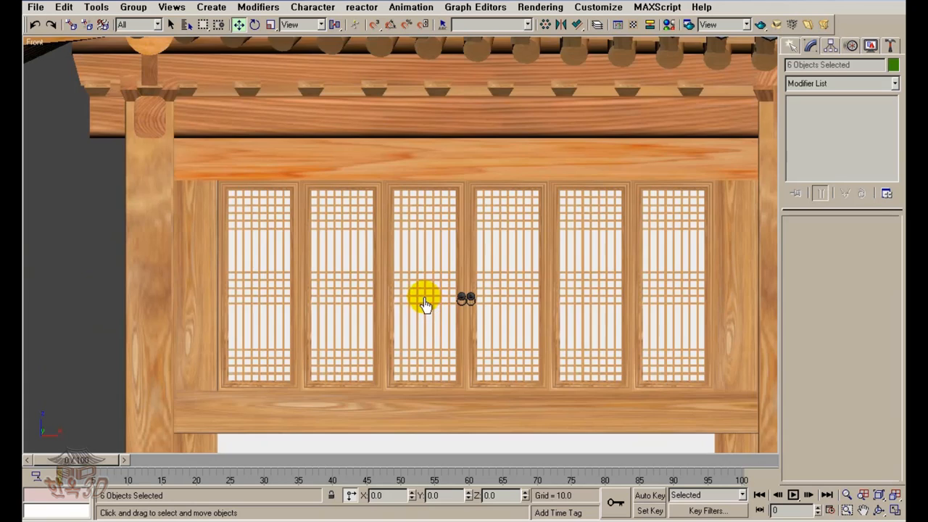
pyautogui.scroll(-5, 425, 303)
pyautogui.scroll(2, 299, 329)
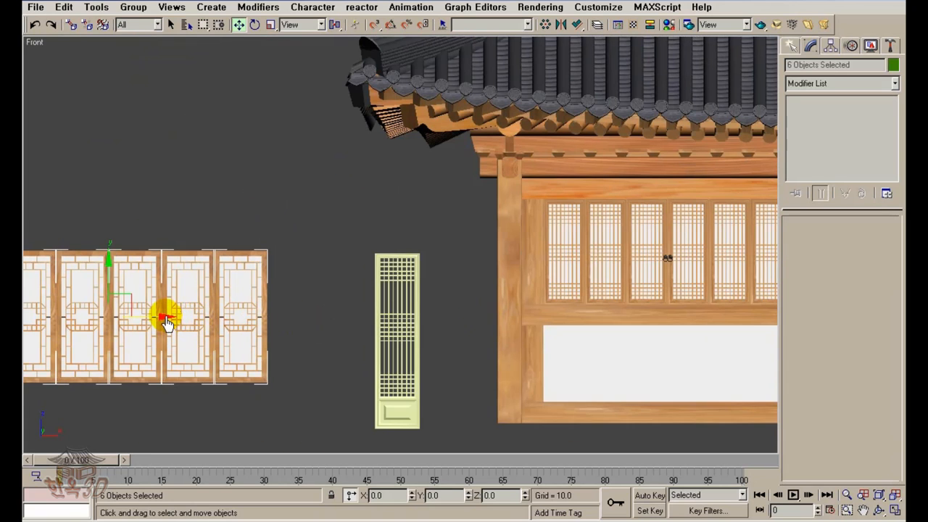
# Move the six doors horizontally to the house front for comparison and place them just outside the standalone pale-yellow lattice door
pyautogui.moveTo(161, 323); pyautogui.dragTo(642, 286)
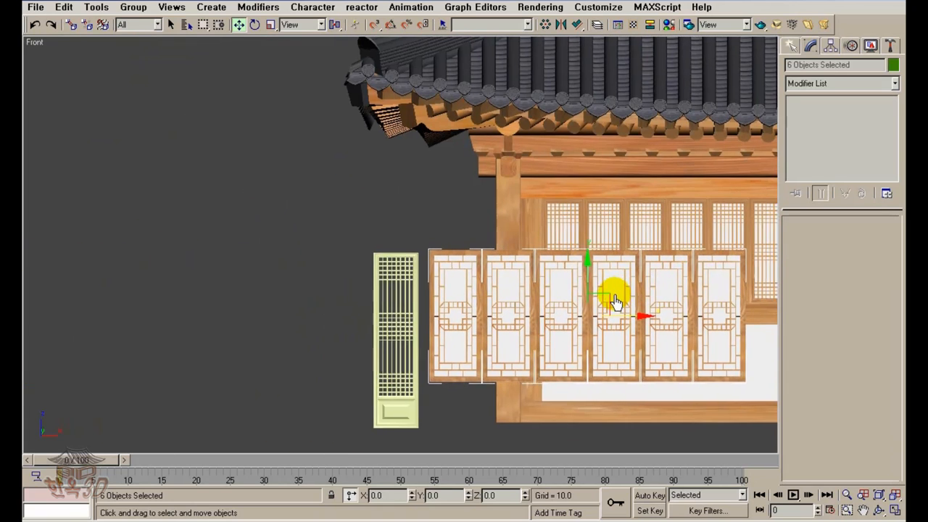
pyautogui.moveTo(613, 297); pyautogui.dragTo(409, 301, button='middle')
pyautogui.moveTo(413, 319); pyautogui.dragTo(133, 223)
pyautogui.moveTo(216, 299); pyautogui.dragTo(448, 281, button='middle')
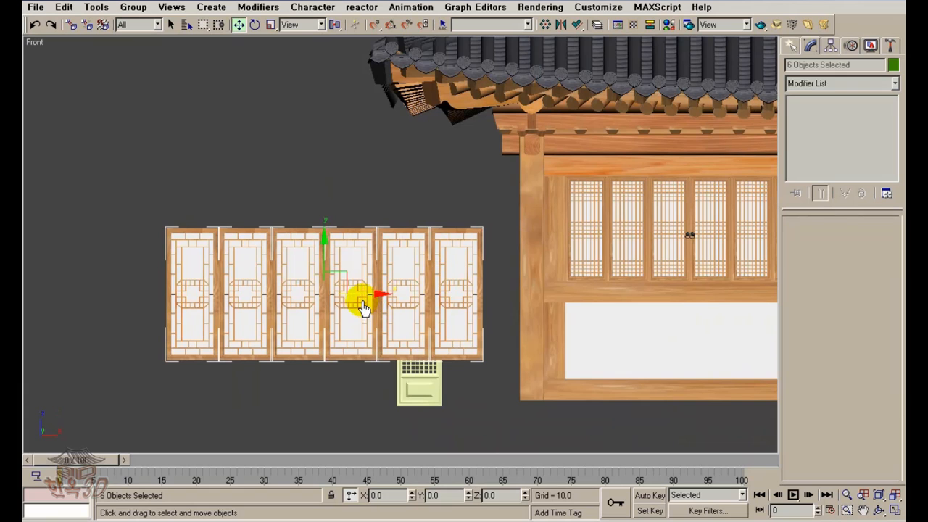
pyautogui.moveTo(362, 306); pyautogui.dragTo(248, 279)
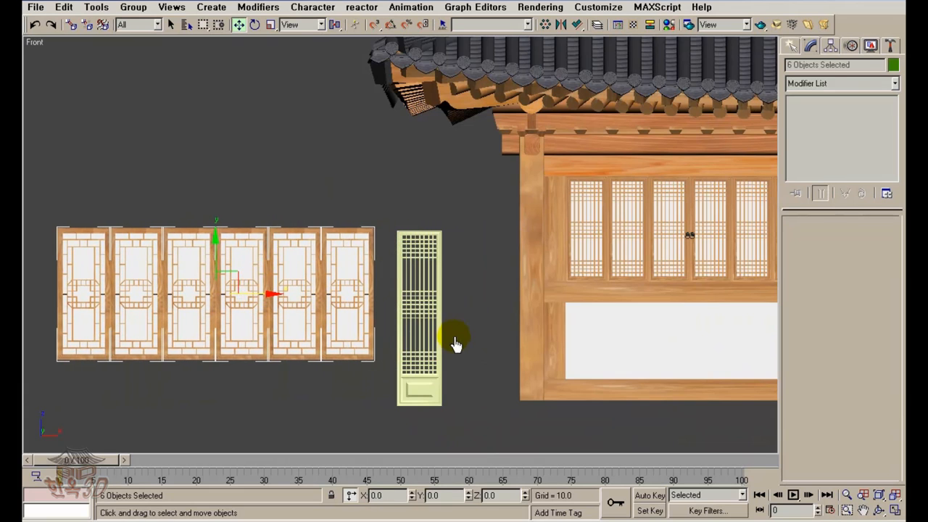
# Move the pale-yellow decorative lattice shutter from the house's middle bay to the gap between the tall standalone door and the house's corner post
pyautogui.click(455, 340)
pyautogui.moveTo(437, 359); pyautogui.dragTo(412, 332, button='middle')
pyautogui.scroll(-2, 438, 312)
pyautogui.scroll(-2, 412, 332)
pyautogui.moveTo(479, 325); pyautogui.dragTo(309, 331, button='middle')
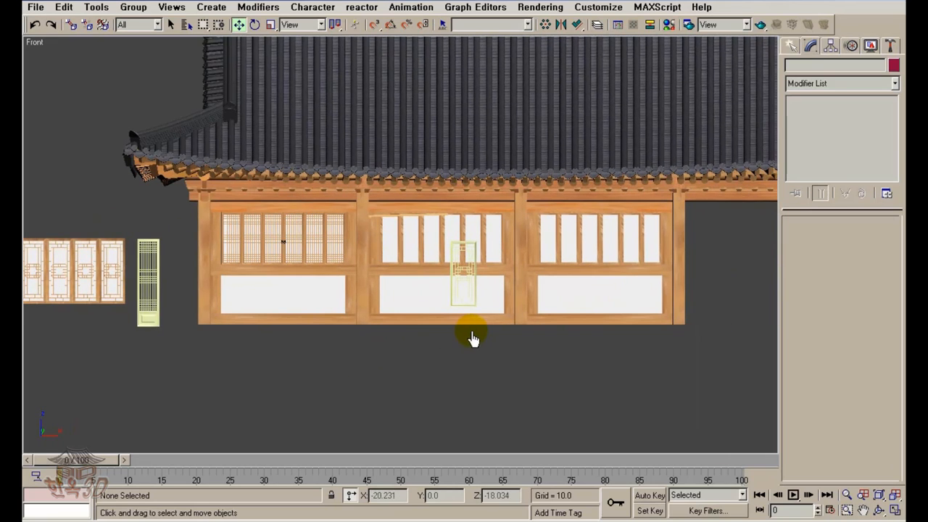
pyautogui.click(466, 303)
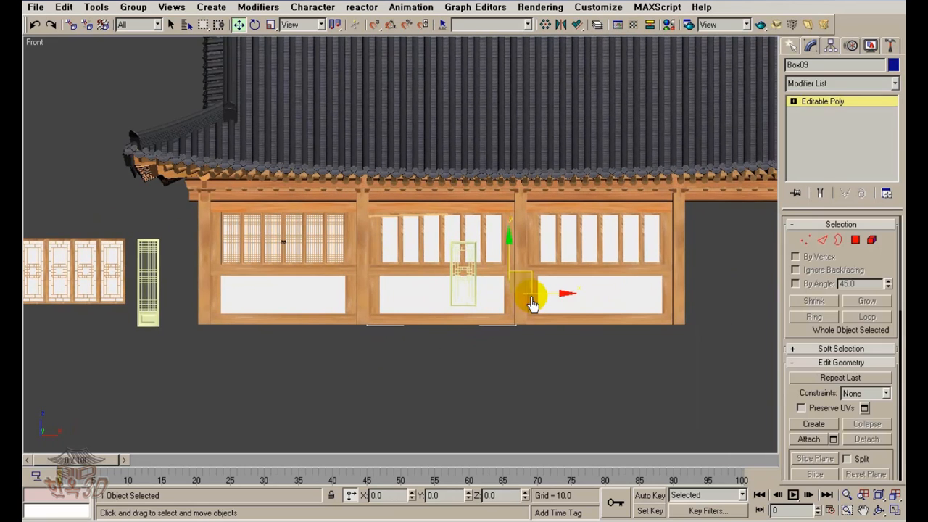
pyautogui.click(498, 311)
pyautogui.click(469, 278)
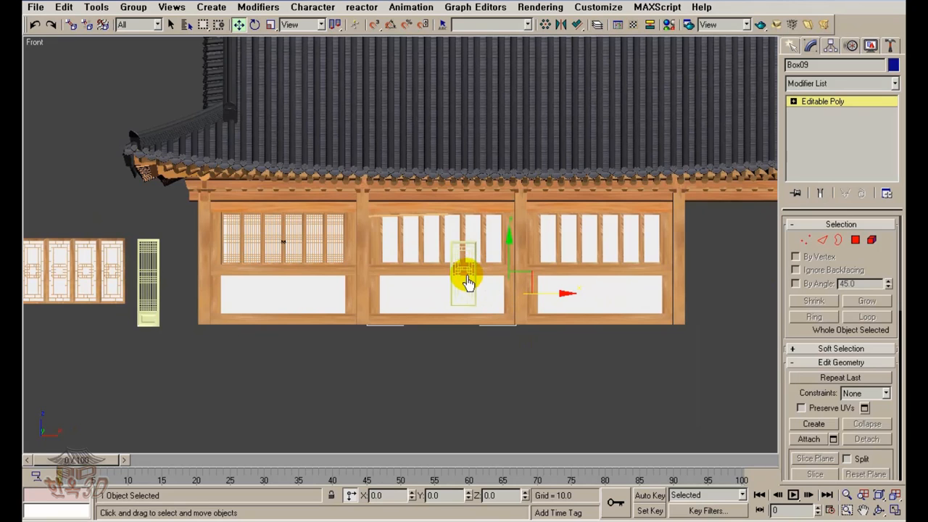
pyautogui.scroll(3, 425, 327)
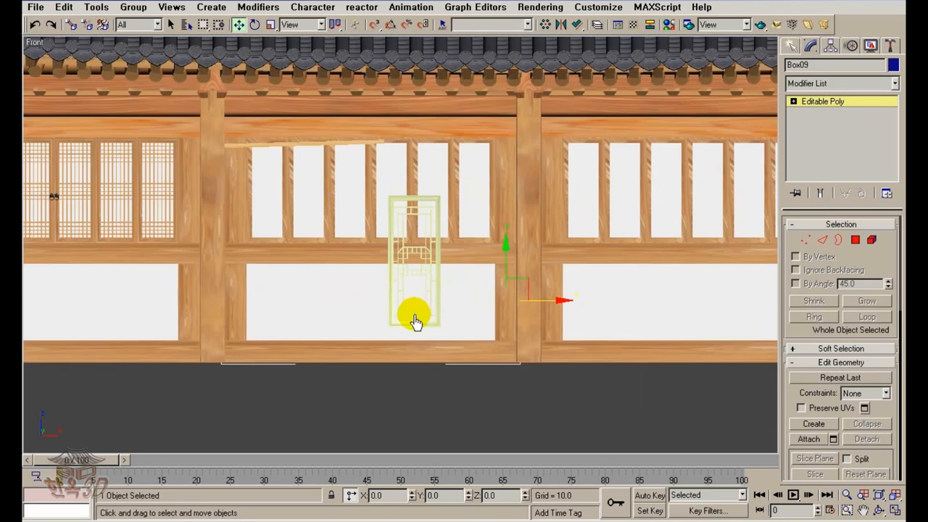
pyautogui.click(391, 326)
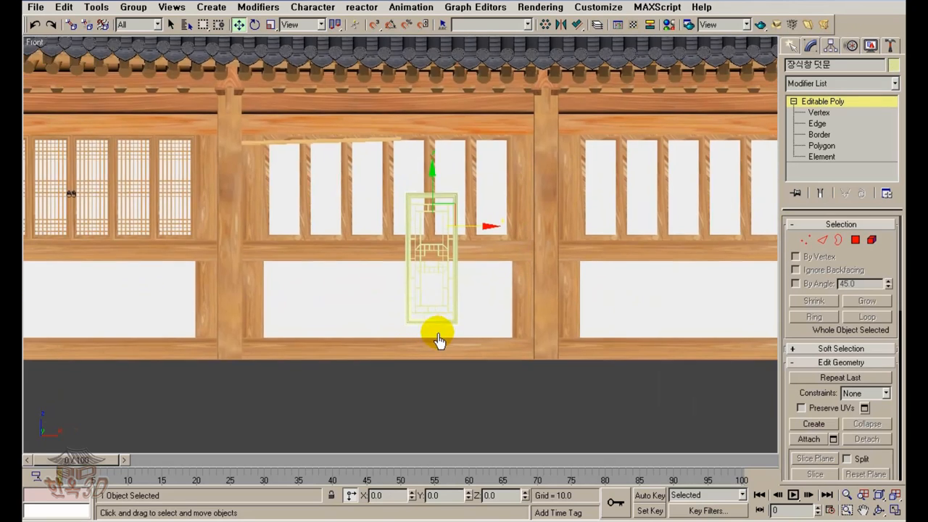
pyautogui.scroll(-5, 435, 338)
pyautogui.moveTo(450, 250); pyautogui.dragTo(308, 265)
pyautogui.moveTo(314, 311); pyautogui.dragTo(363, 308, button='middle')
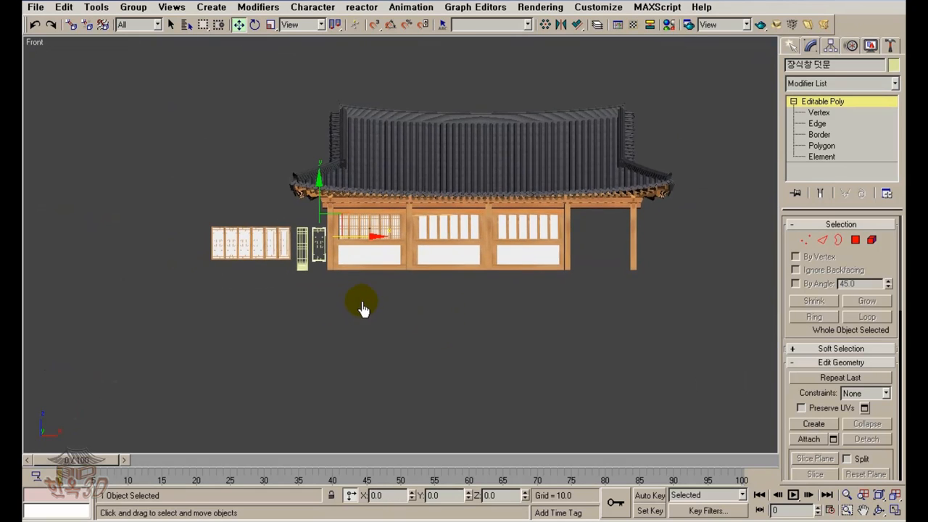
# Compare the six new doors, the tall pale-yellow door and the decorative shutter with the house's windows in the front view
pyautogui.scroll(5, 358, 308)
pyautogui.scroll(-3, 363, 304)
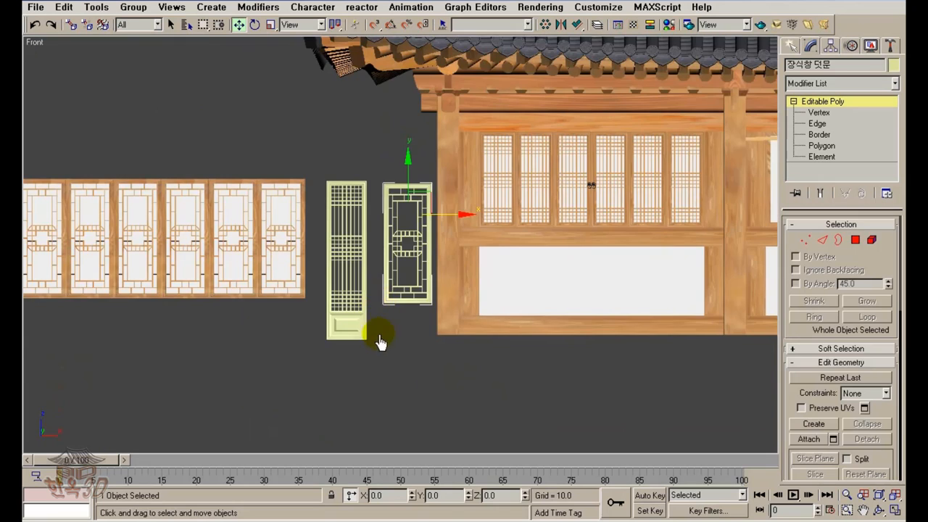
pyautogui.scroll(2, 379, 341)
pyautogui.click(405, 322)
pyautogui.scroll(2, 405, 323)
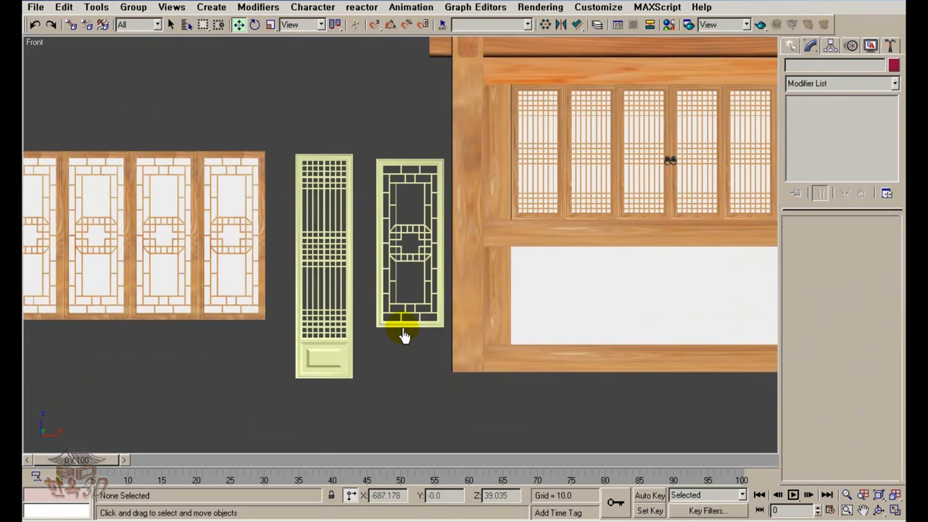
pyautogui.click(403, 335)
pyautogui.moveTo(414, 356); pyautogui.dragTo(271, 384, button='middle')
pyautogui.click(410, 356)
pyautogui.scroll(-4, 380, 359)
pyautogui.scroll(-3, 335, 373)
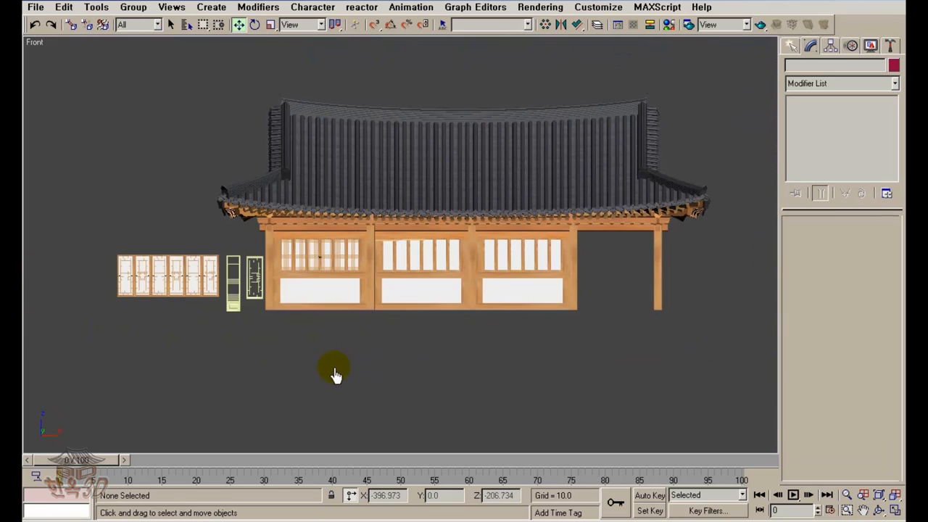
pyautogui.moveTo(471, 325); pyautogui.dragTo(454, 312, button='middle')
# Switch to the perspective view and examine the lattice windows of the house's first front bay
pyautogui.press('p')
pyautogui.scroll(-3, 464, 326)
pyautogui.scroll(5, 406, 304)
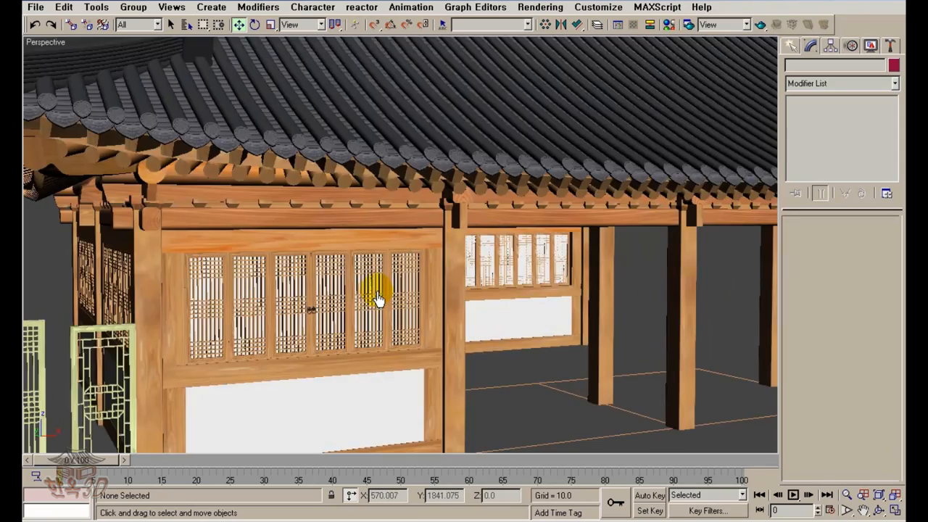
pyautogui.keyDown('alt'); pyautogui.moveTo(380, 300); pyautogui.dragTo(438, 275, button='middle'); pyautogui.keyUp('alt')
pyautogui.scroll(-2, 406, 265)
pyautogui.click(394, 263)
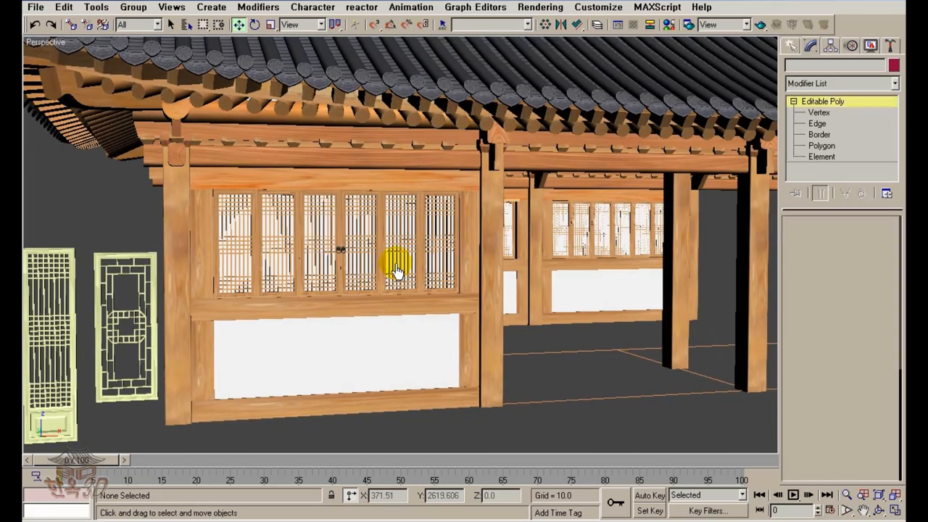
pyautogui.scroll(-3, 397, 277)
pyautogui.click(453, 393)
pyautogui.keyDown('alt'); pyautogui.moveTo(464, 389); pyautogui.dragTo(516, 342, button='middle'); pyautogui.keyUp('alt')
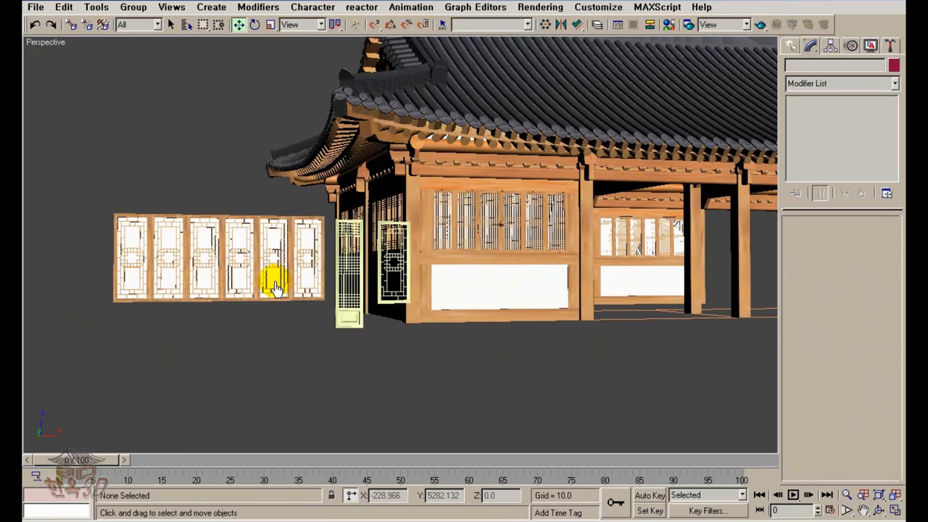
# Compare the proportions of the row of six doors and both pale-yellow doors with the front bay from several perspective angles
pyautogui.scroll(-3, 317, 306)
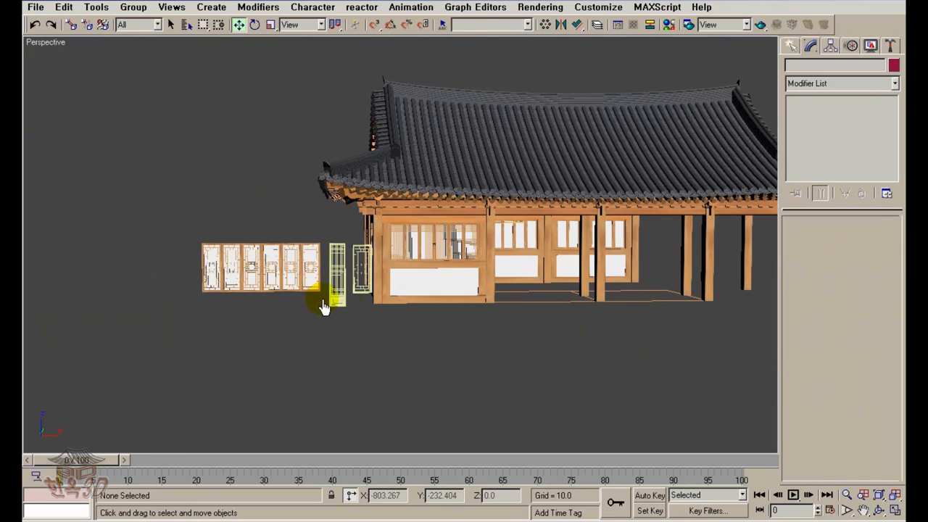
pyautogui.scroll(5, 297, 284)
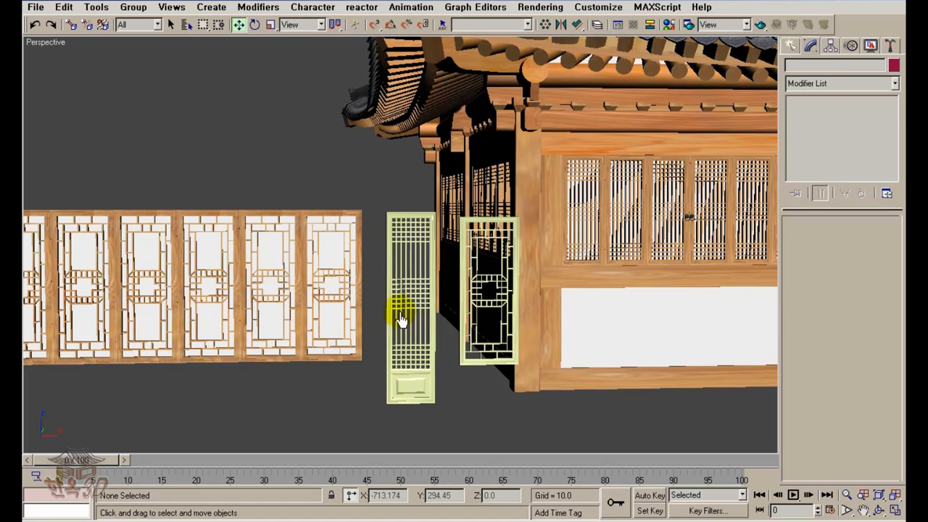
pyautogui.moveTo(419, 320); pyautogui.dragTo(385, 302, button='middle')
pyautogui.scroll(-3, 384, 305)
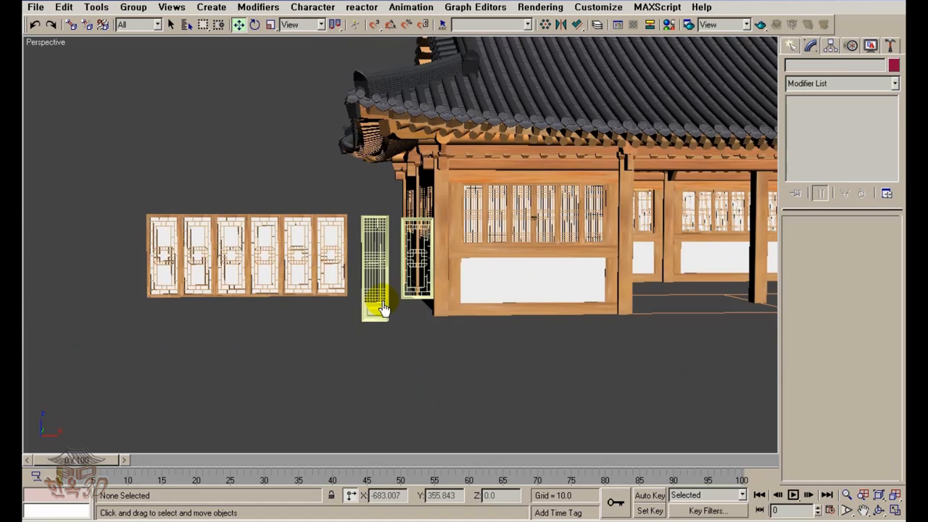
pyautogui.keyDown('alt'); pyautogui.moveTo(473, 303); pyautogui.dragTo(438, 280, button='middle'); pyautogui.keyUp('alt')
pyautogui.scroll(4, 442, 274)
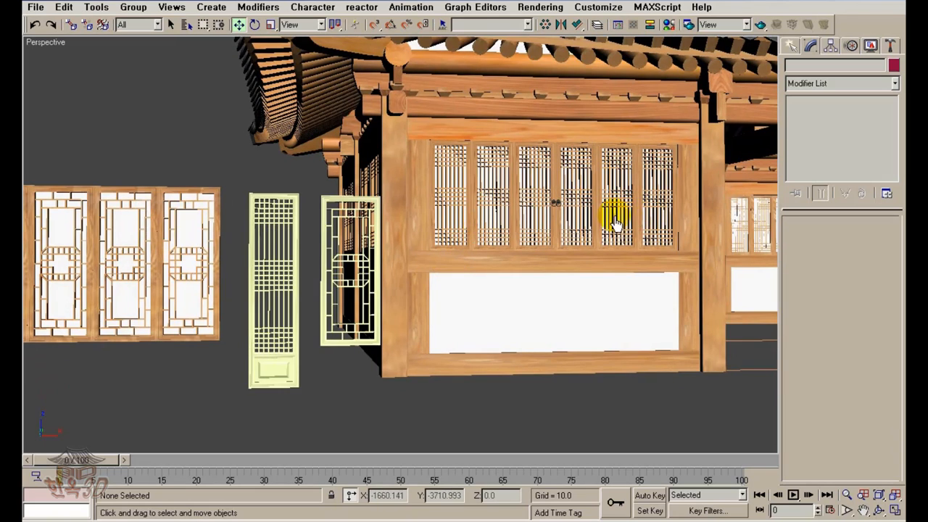
pyautogui.moveTo(614, 223); pyautogui.dragTo(445, 245, button='middle')
pyautogui.scroll(-3, 527, 234)
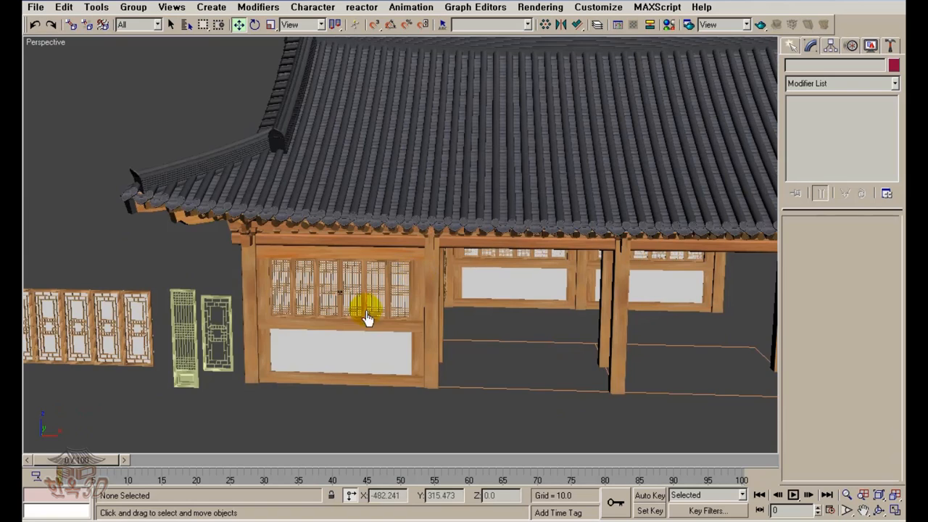
pyautogui.moveTo(367, 318); pyautogui.dragTo(437, 309, button='middle')
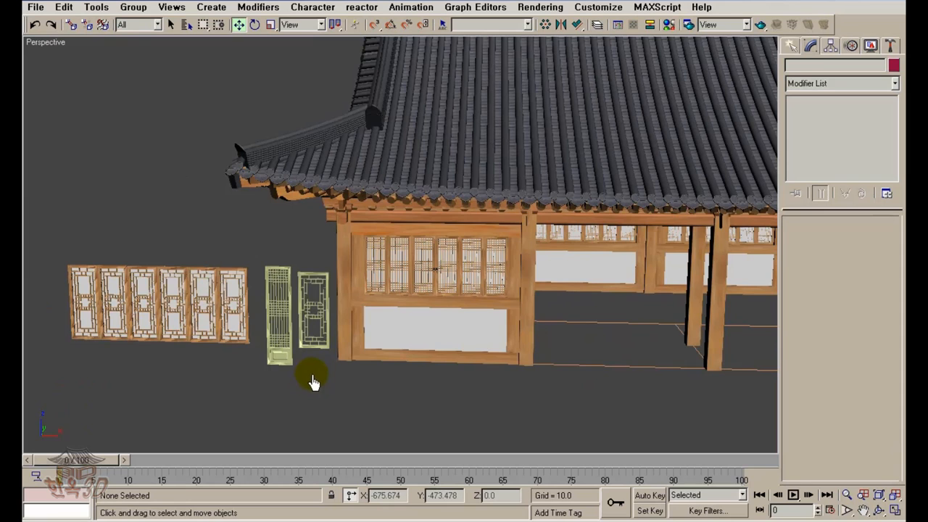
pyautogui.keyDown('alt'); pyautogui.moveTo(313, 382); pyautogui.dragTo(379, 383, button='middle'); pyautogui.keyUp('alt')
# Delete the pale-yellow decorative shutter standing beside the house's corner post
pyautogui.click(238, 313)
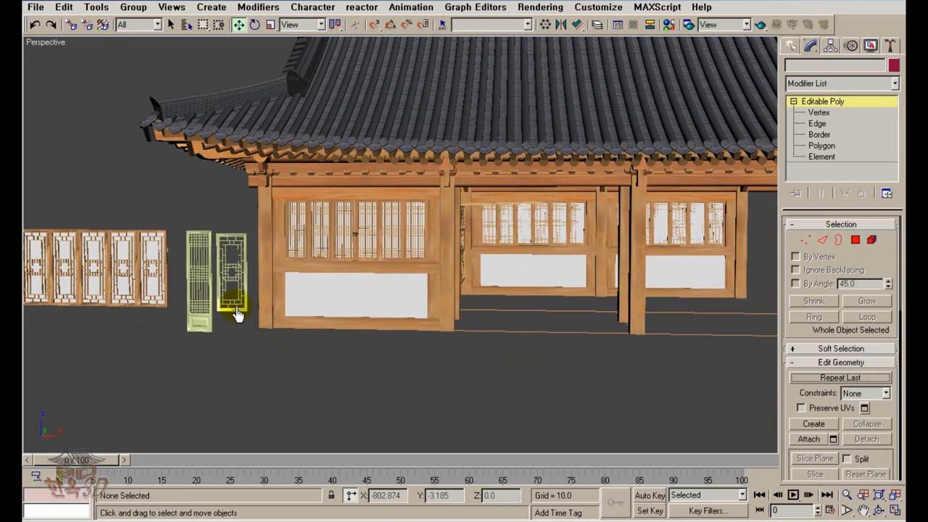
pyautogui.moveTo(307, 377); pyautogui.dragTo(317, 327, button='middle')
pyautogui.click(341, 367)
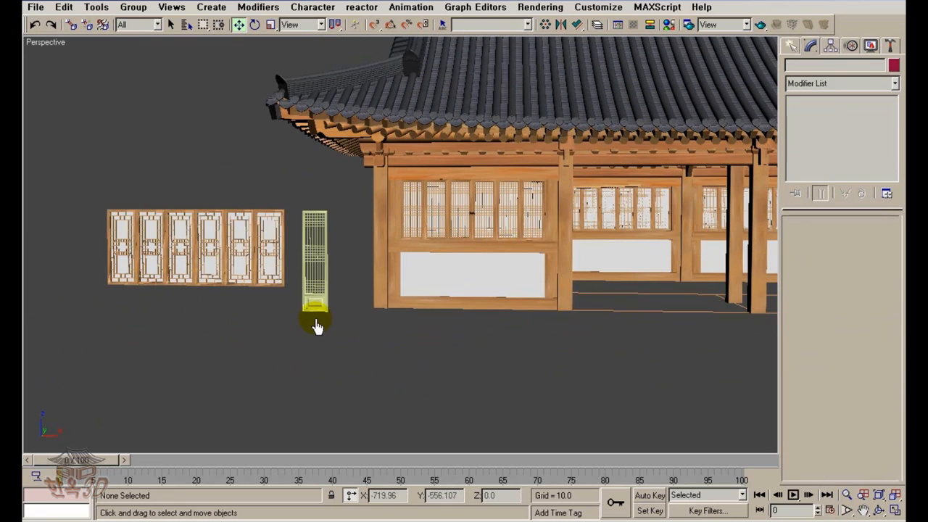
# Unhide all hidden objects in the scene
pyautogui.rightClick(341, 369)
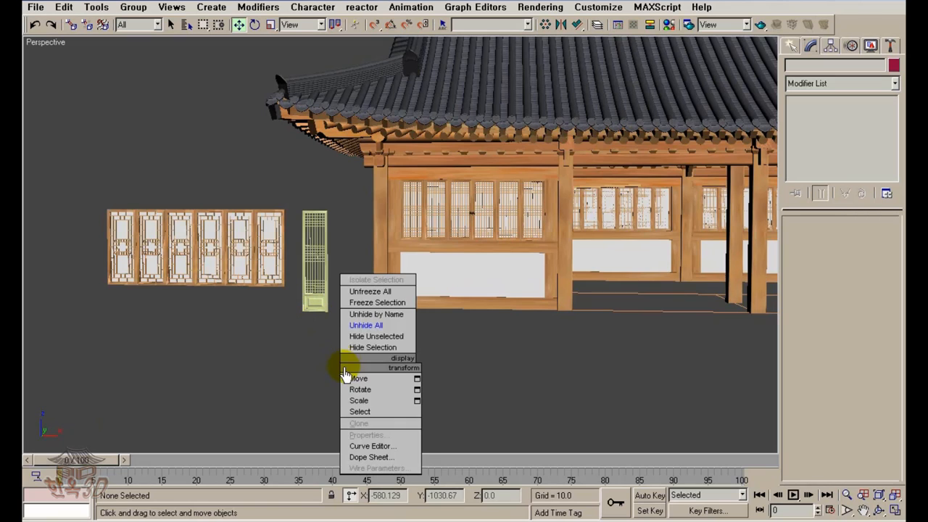
pyautogui.click(369, 328)
pyautogui.scroll(-8, 411, 382)
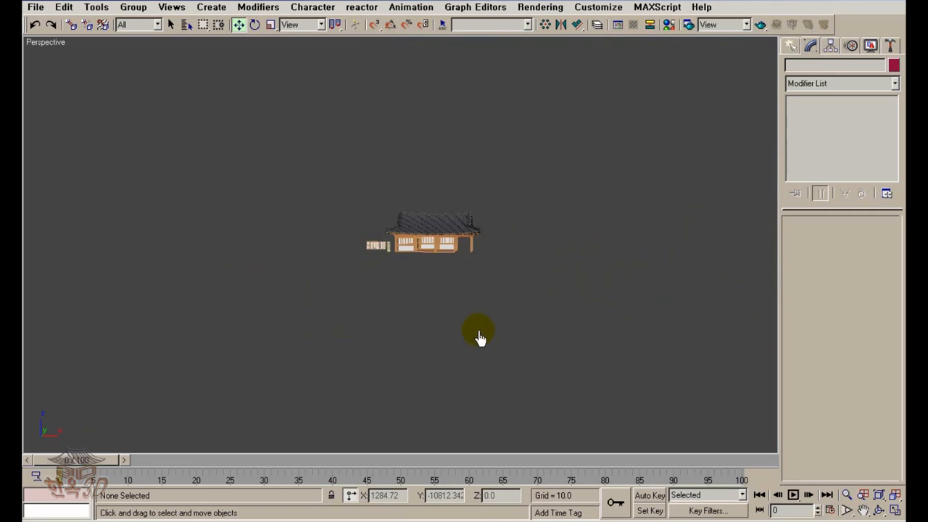
pyautogui.scroll(10, 454, 312)
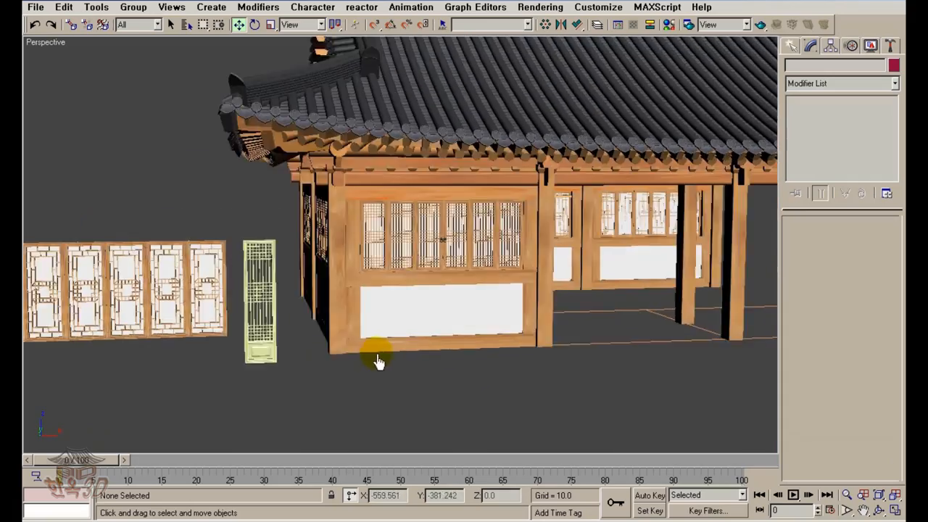
pyautogui.scroll(-8, 378, 361)
pyautogui.keyDown('alt'); pyautogui.moveTo(412, 369); pyautogui.dragTo(422, 348, button='middle'); pyautogui.keyUp('alt')
pyautogui.scroll(12, 422, 348)
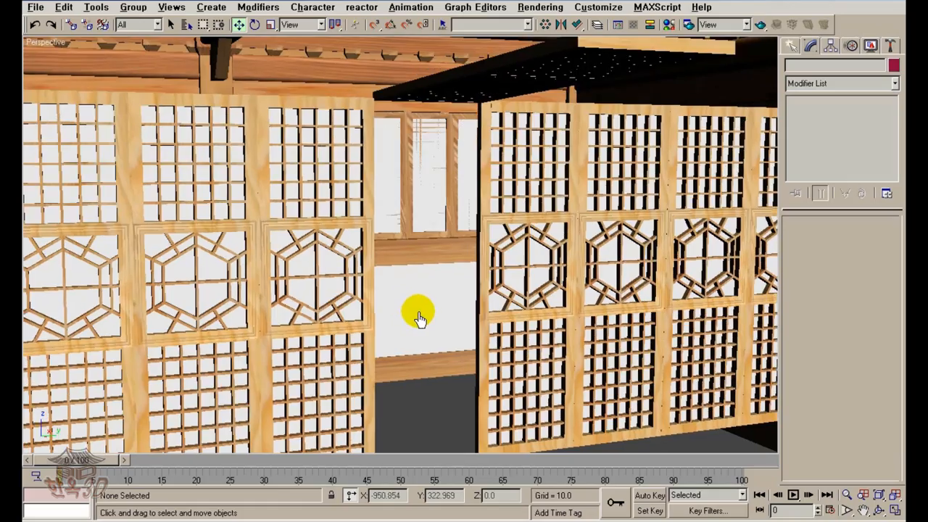
# Delete the horizontally raised lattice door panel between the two rows of hexagon-pattern doors inside the house
pyautogui.scroll(-3, 419, 315)
pyautogui.keyDown('alt'); pyautogui.moveTo(419, 314); pyautogui.dragTo(411, 304, button='middle'); pyautogui.keyUp('alt')
pyautogui.keyDown('alt'); pyautogui.moveTo(471, 304); pyautogui.dragTo(491, 222, button='middle'); pyautogui.keyUp('alt')
pyautogui.scroll(5, 456, 302)
pyautogui.scroll(-6, 451, 316)
pyautogui.scroll(4, 479, 199)
pyautogui.moveTo(464, 176); pyautogui.dragTo(414, 186, button='middle')
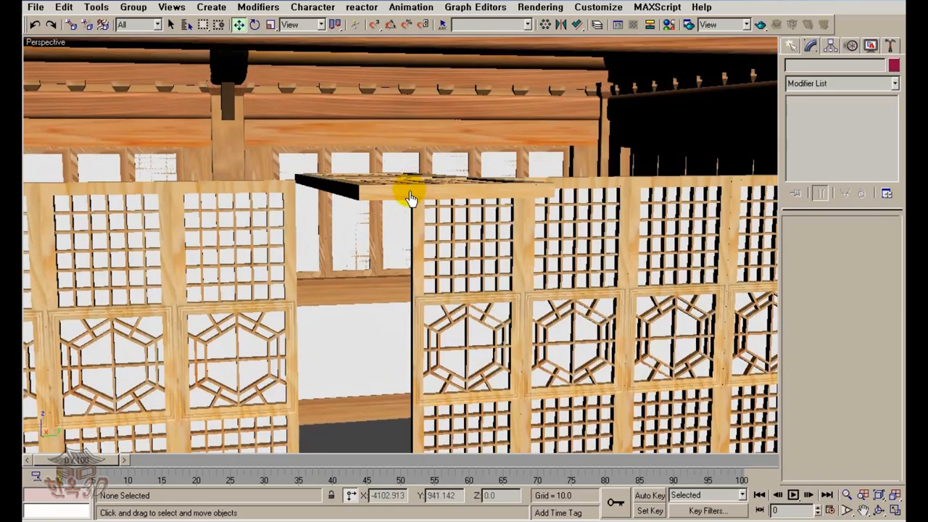
pyautogui.click(410, 198)
pyautogui.scroll(-3, 425, 224)
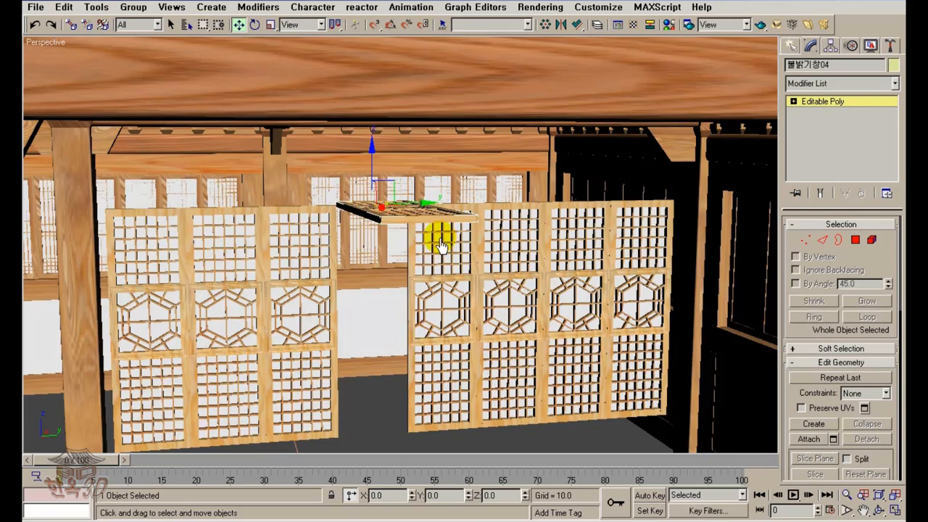
pyautogui.keyDown('alt'); pyautogui.moveTo(440, 245); pyautogui.dragTo(437, 247, button='middle'); pyautogui.keyUp('alt')
pyautogui.press('Delete')
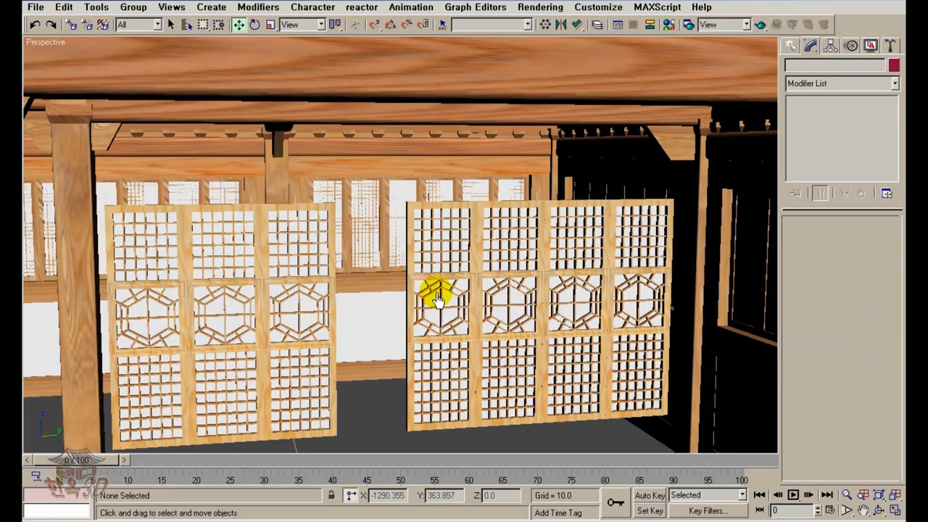
# Examine the two rows of hexagon-pattern lattice doors and the beams above them inside the house
pyautogui.keyDown('alt'); pyautogui.moveTo(439, 303); pyautogui.dragTo(434, 294, button='middle'); pyautogui.keyUp('alt')
pyautogui.keyDown('alt'); pyautogui.moveTo(431, 259); pyautogui.dragTo(389, 196, button='middle'); pyautogui.keyUp('alt')
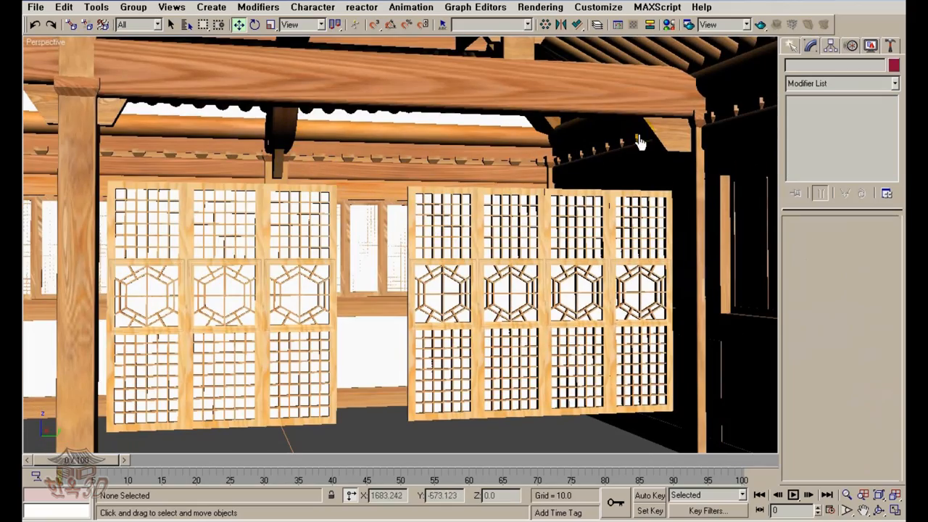
pyautogui.moveTo(606, 176); pyautogui.dragTo(632, 195, button='middle')
pyautogui.scroll(-4, 534, 207)
pyautogui.keyDown('alt'); pyautogui.moveTo(535, 208); pyautogui.dragTo(595, 185, button='middle'); pyautogui.keyUp('alt')
pyautogui.scroll(4, 438, 180)
pyautogui.moveTo(397, 180)
pyautogui.keyDown('alt'); pyautogui.mouseDown(button='middle')
pyautogui.moveTo(363, 181)
pyautogui.moveTo(396, 185)
pyautogui.mouseUp(button='middle'); pyautogui.keyUp('alt')
pyautogui.scroll(2, 327, 187)
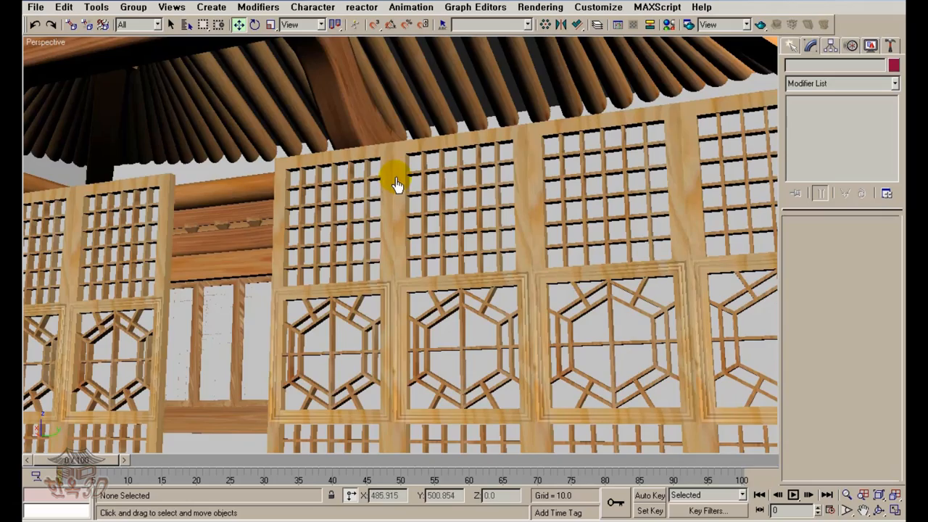
pyautogui.keyDown('alt'); pyautogui.moveTo(409, 149); pyautogui.dragTo(471, 146, button='middle'); pyautogui.keyUp('alt')
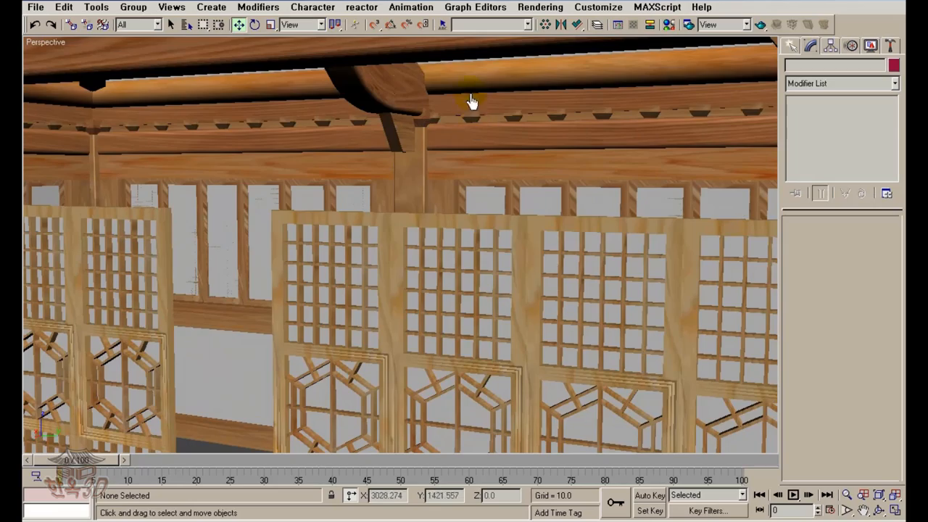
pyautogui.keyDown('alt'); pyautogui.moveTo(506, 82); pyautogui.dragTo(522, 149, button='middle'); pyautogui.keyUp('alt')
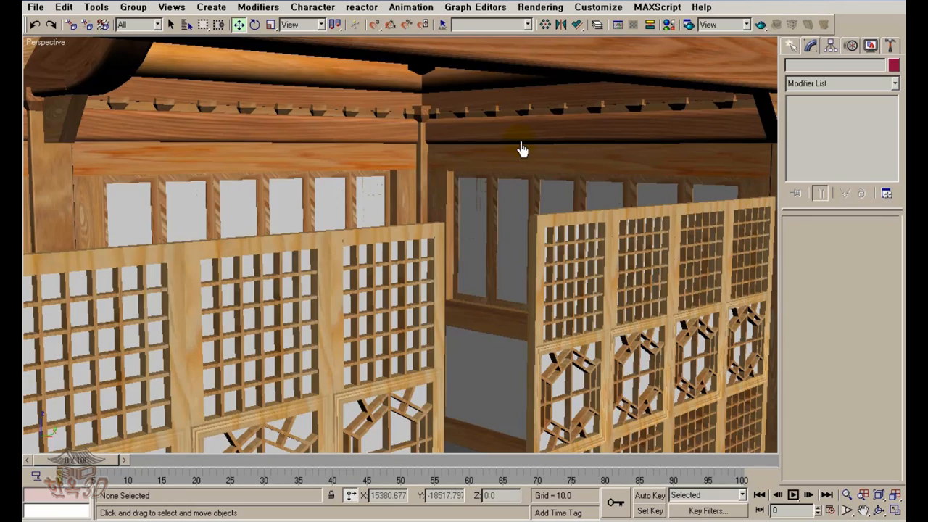
pyautogui.moveTo(353, 161); pyautogui.dragTo(410, 151, button='middle')
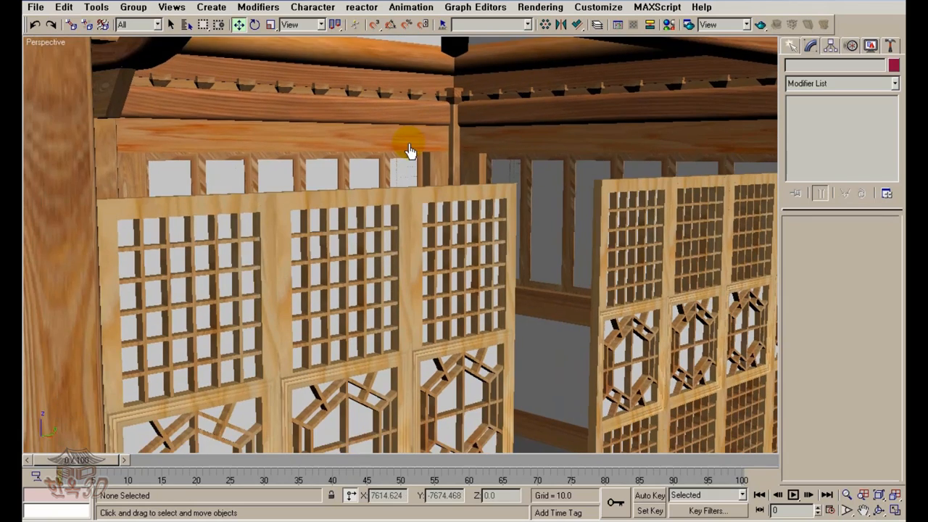
# View the whole house from outside, with its open hall, posts and the row of six doors
pyautogui.keyDown('alt'); pyautogui.moveTo(469, 166); pyautogui.dragTo(423, 153, button='middle'); pyautogui.keyUp('alt')
pyautogui.scroll(-3, 513, 179)
pyautogui.keyDown('alt'); pyautogui.moveTo(447, 115); pyautogui.dragTo(423, 181, button='middle'); pyautogui.keyUp('alt')
pyautogui.scroll(-3, 414, 136)
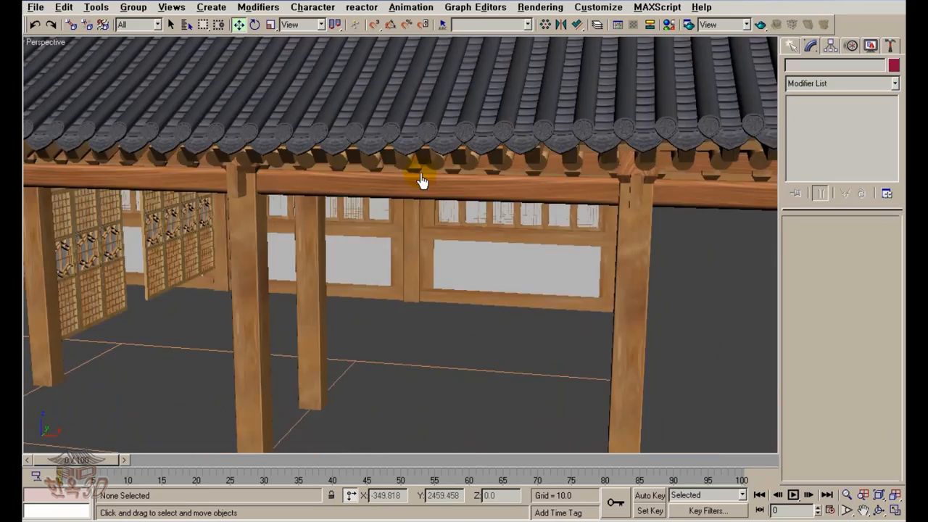
pyautogui.scroll(-5, 421, 189)
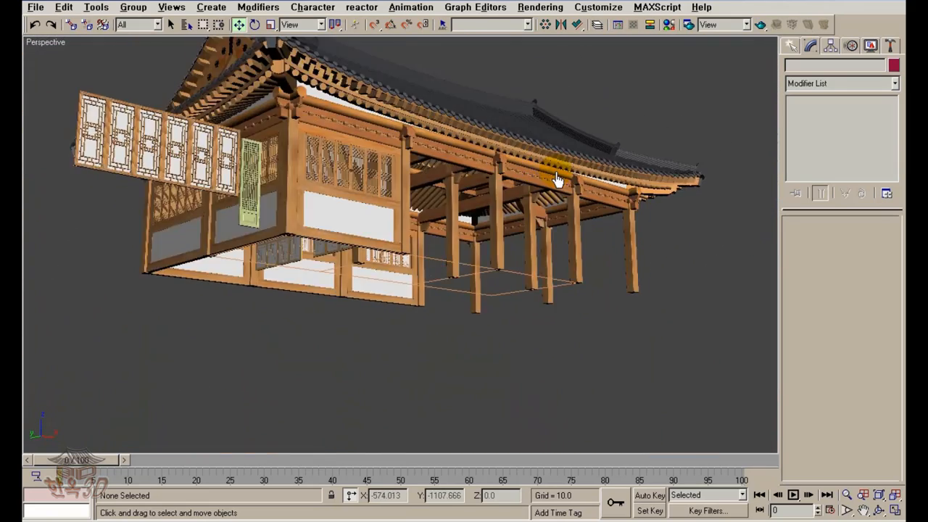